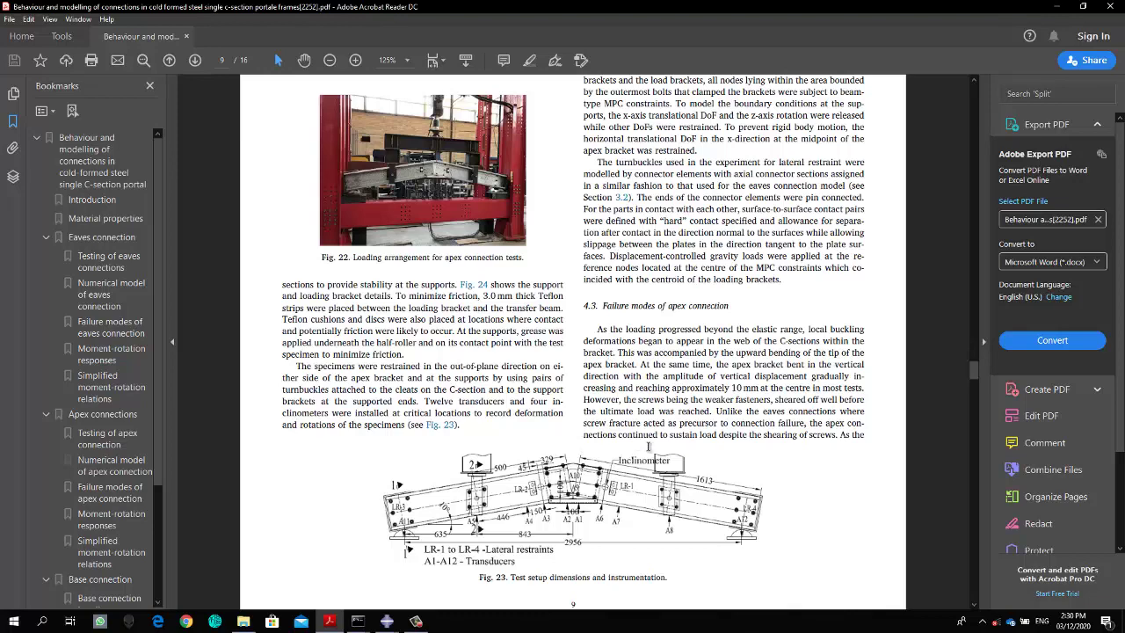
- Examine the apex connection test setup and fastener configuration figures on page 9 of the paper
scroll(615, 428, "down", 1)
scroll(631, 406, "up", 2)
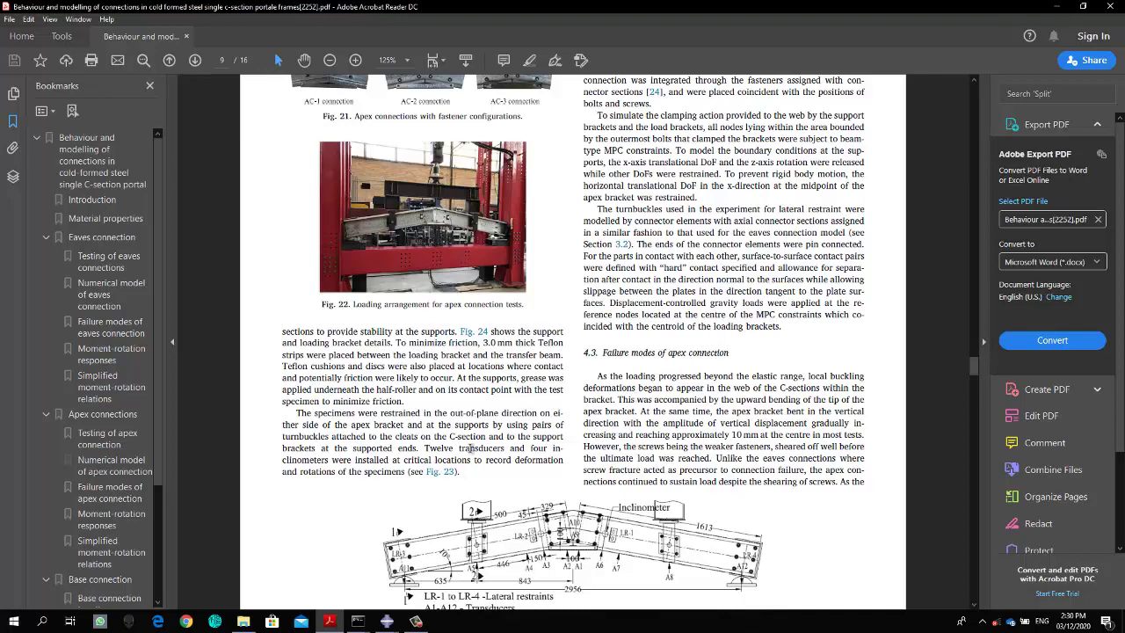
scroll(471, 449, "up", 3)
scroll(471, 449, "up", 1)
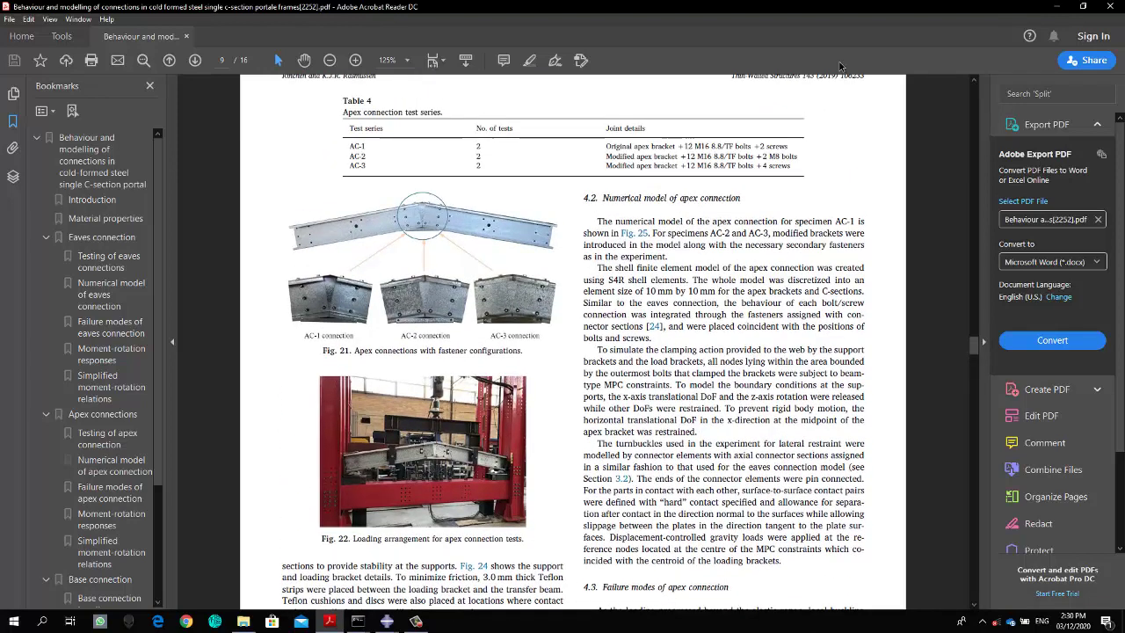
- Switch to Abaqus/CAE and display the Apex Plate part, orienting it to show its web, flanges and lip
left_click(1059, 7)
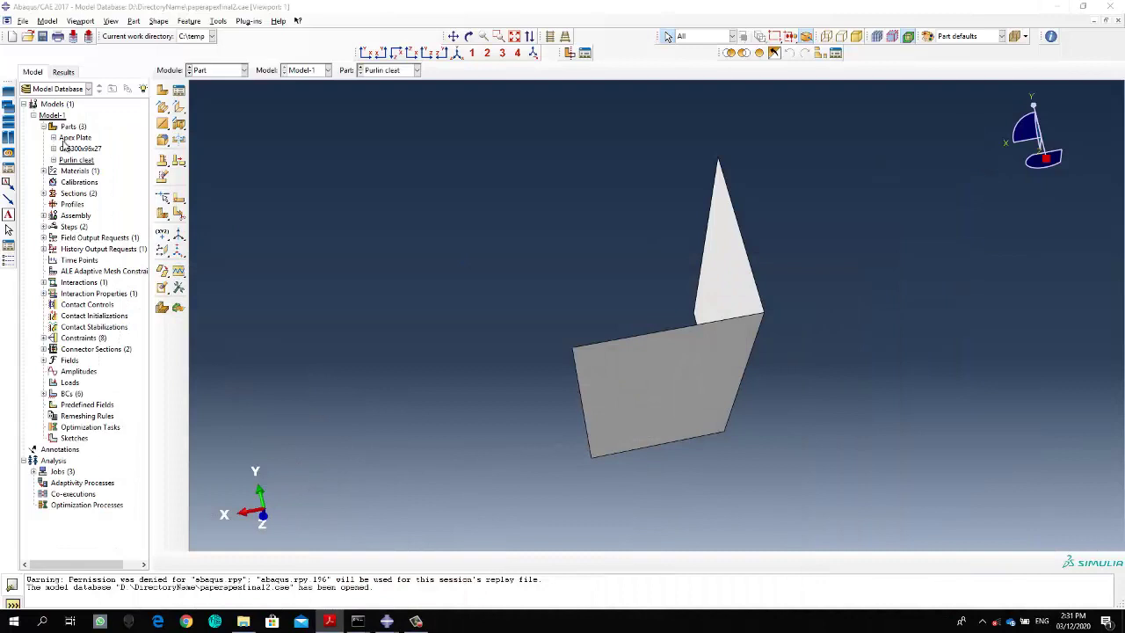
left_click(53, 138)
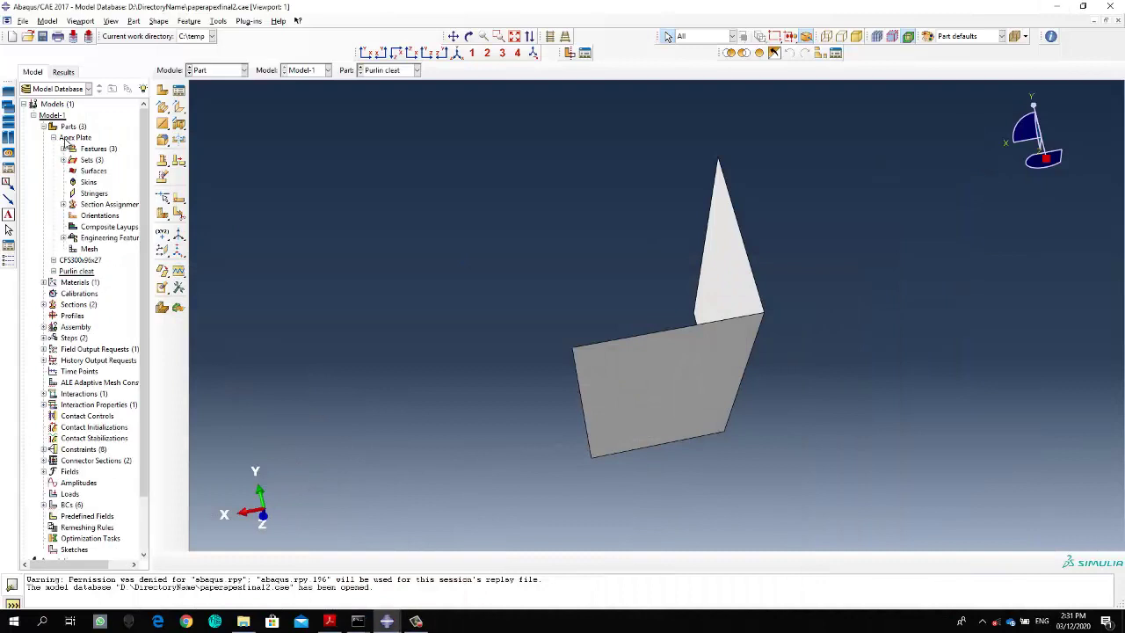
left_click(384, 74)
left_click(384, 82)
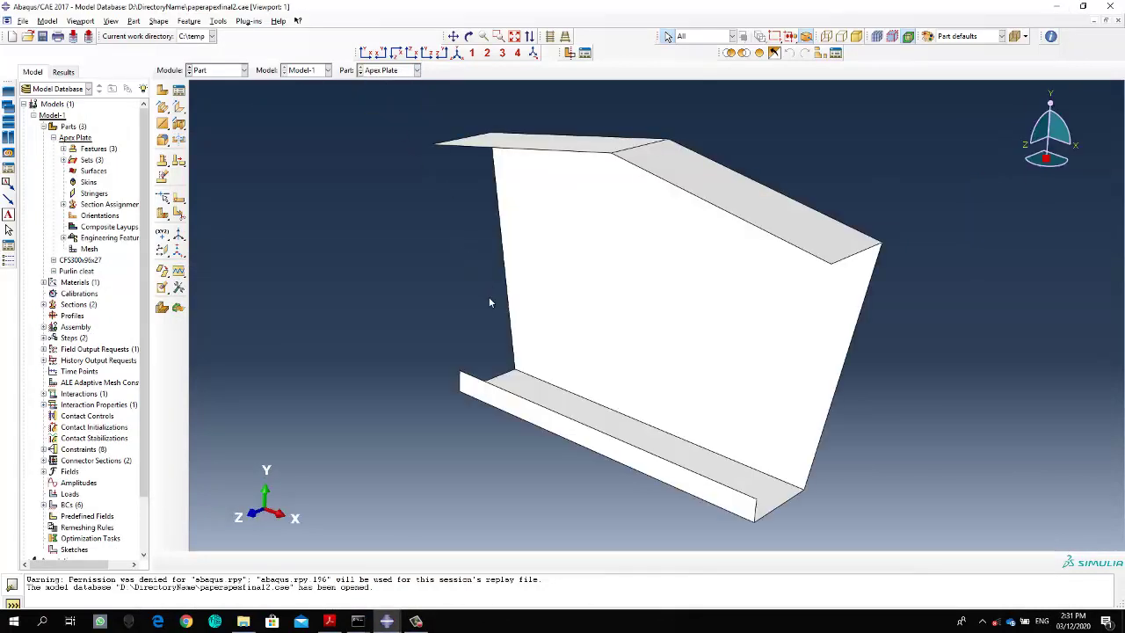
left_click_drag(489, 302, 607, 387, "ctrl+alt")
- Look up the apex connection dimensions in Fig. 20 of the paper in Acrobat Reader and return to Abaqus/CAE
left_click(328, 621)
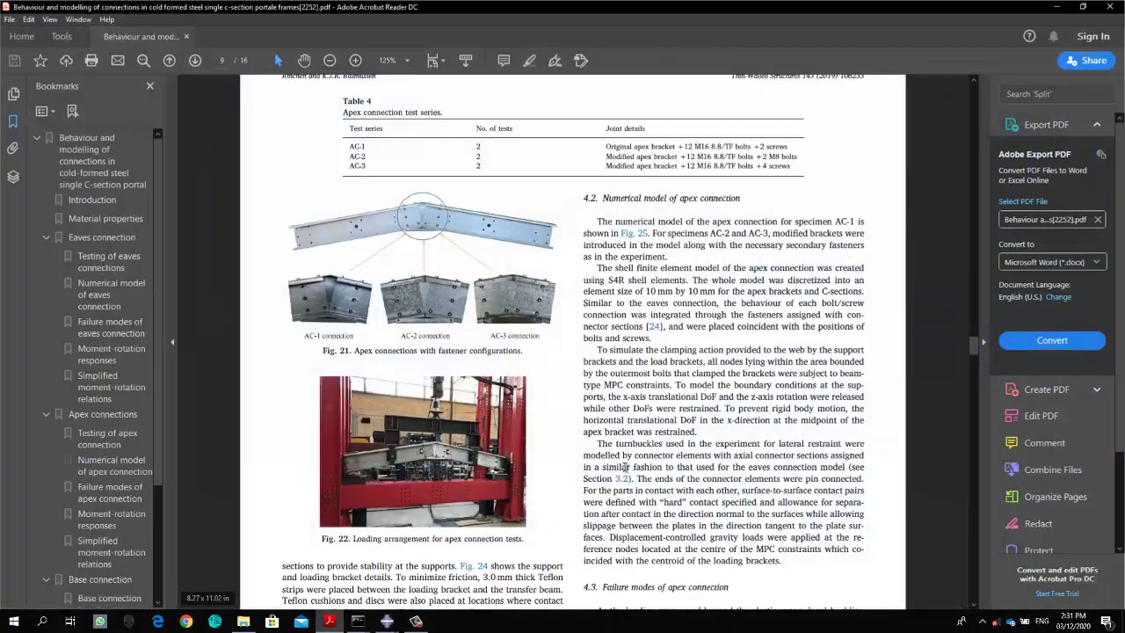
scroll(624, 467, "up", 5)
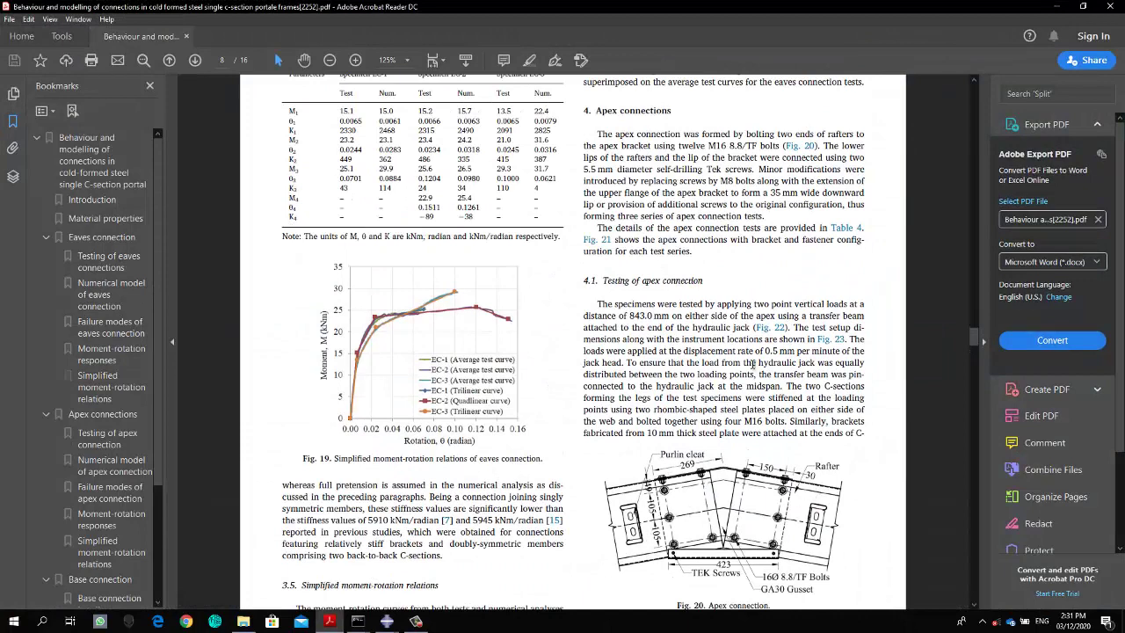
left_click(1058, 6)
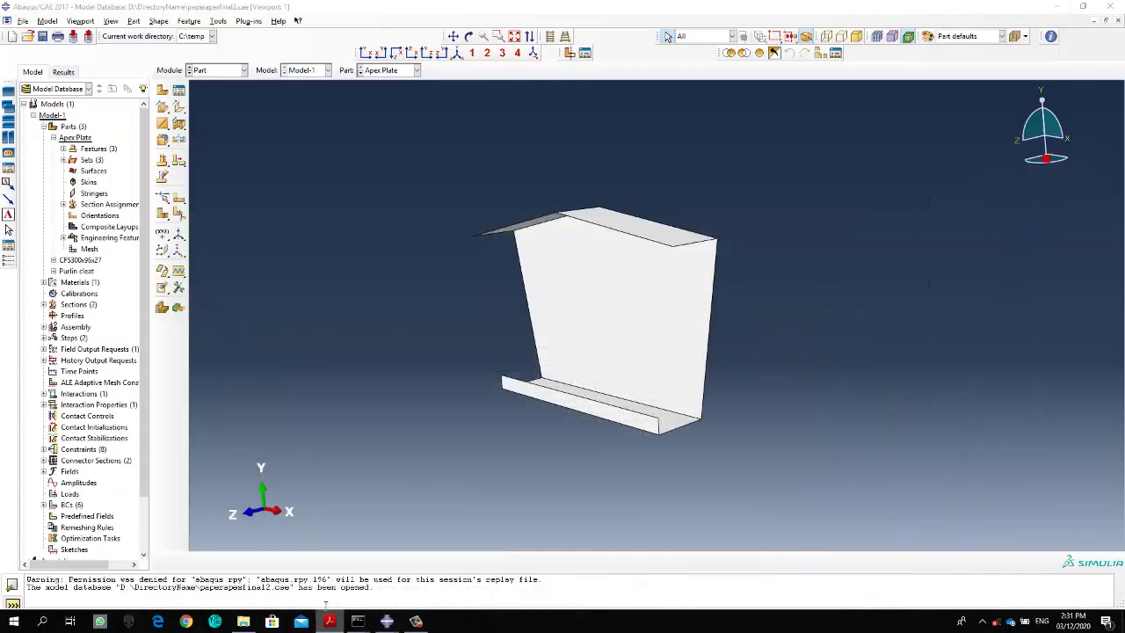
- Expand the Apex Plate's features down to the section sketch of Shell planar-1 and select that sketch
left_click(63, 149)
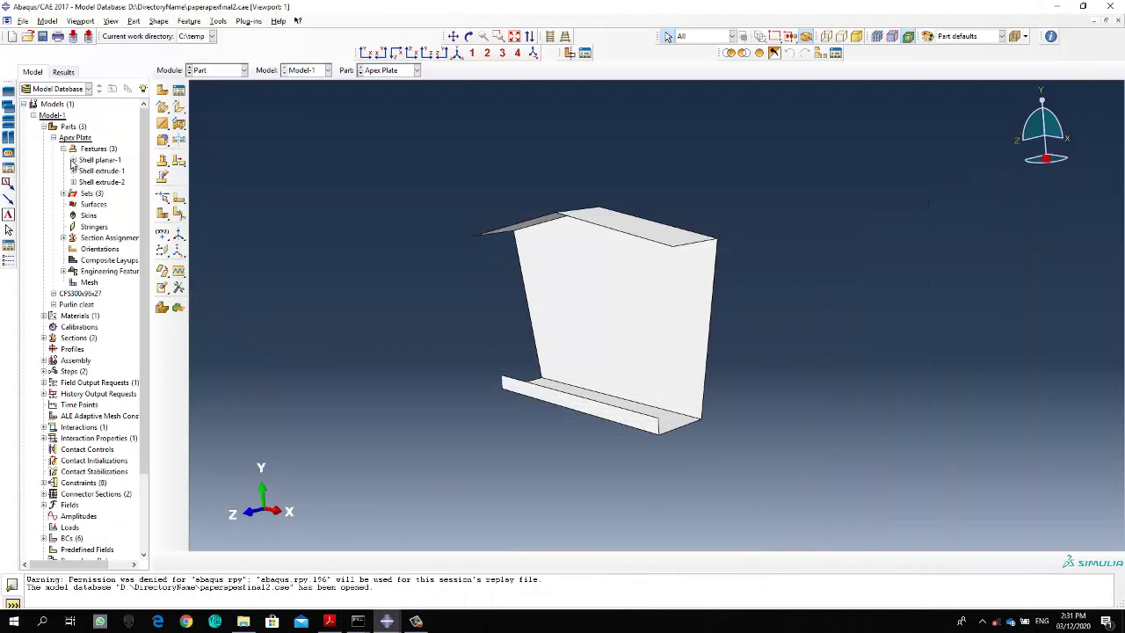
left_click(72, 160)
left_click(102, 170)
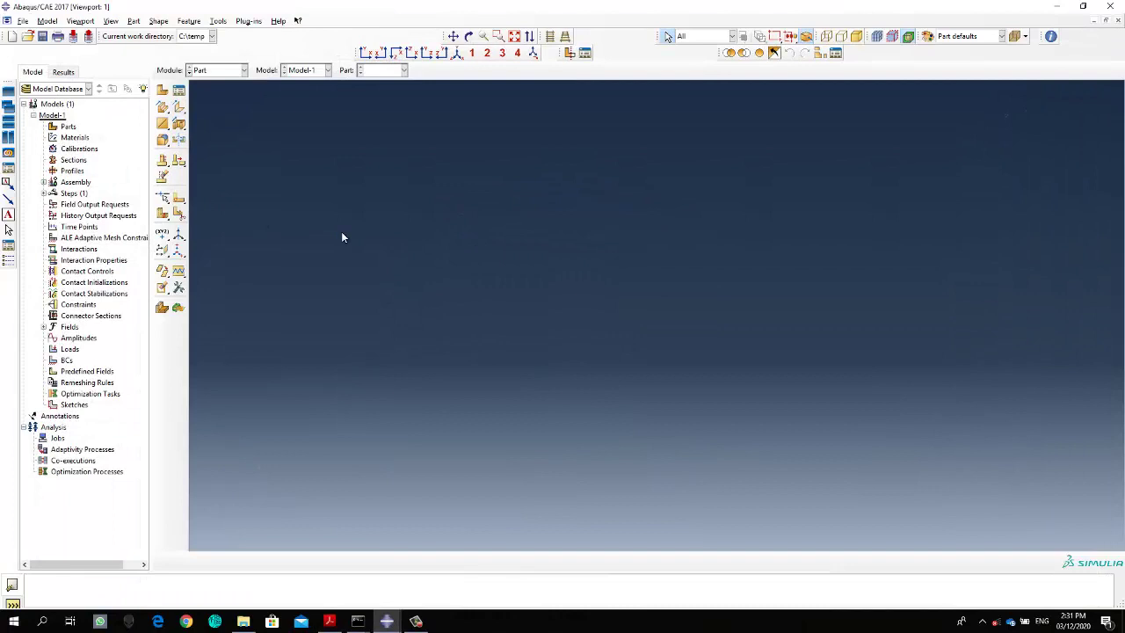
- In the empty model, create a 3D deformable planar shell part with an approximate size of 1000
double_click(67, 127)
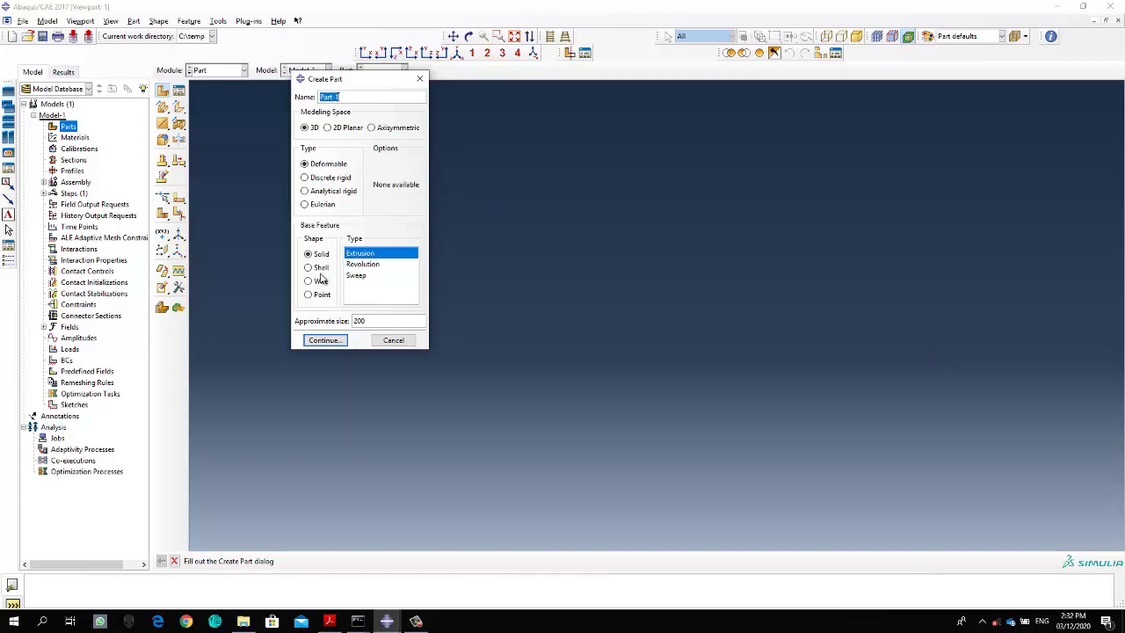
left_click(362, 264)
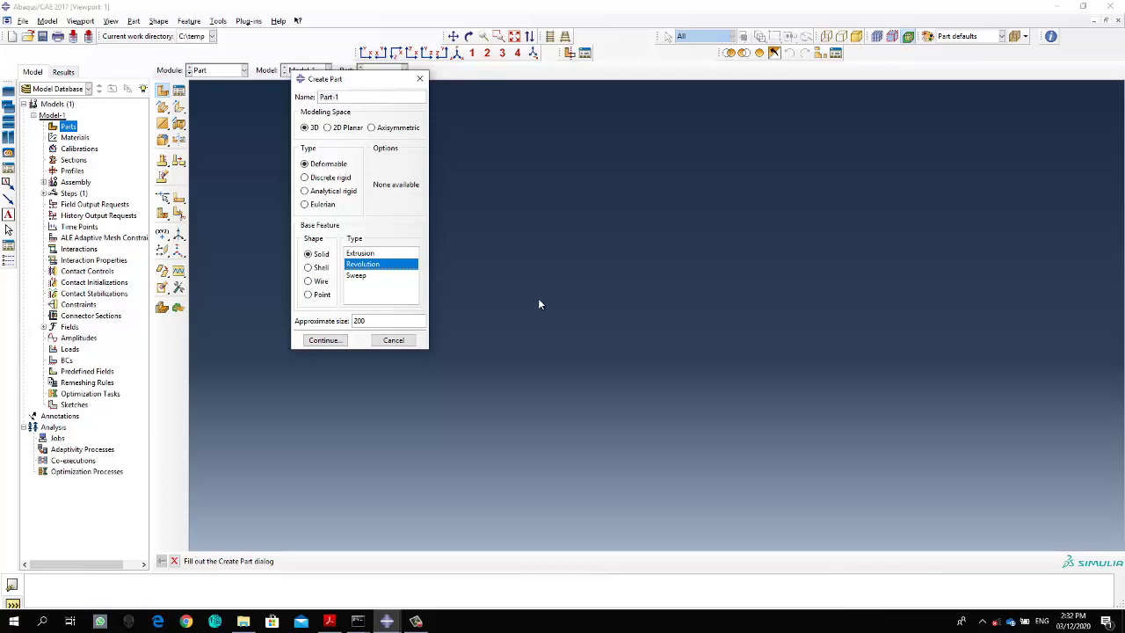
left_click(309, 267)
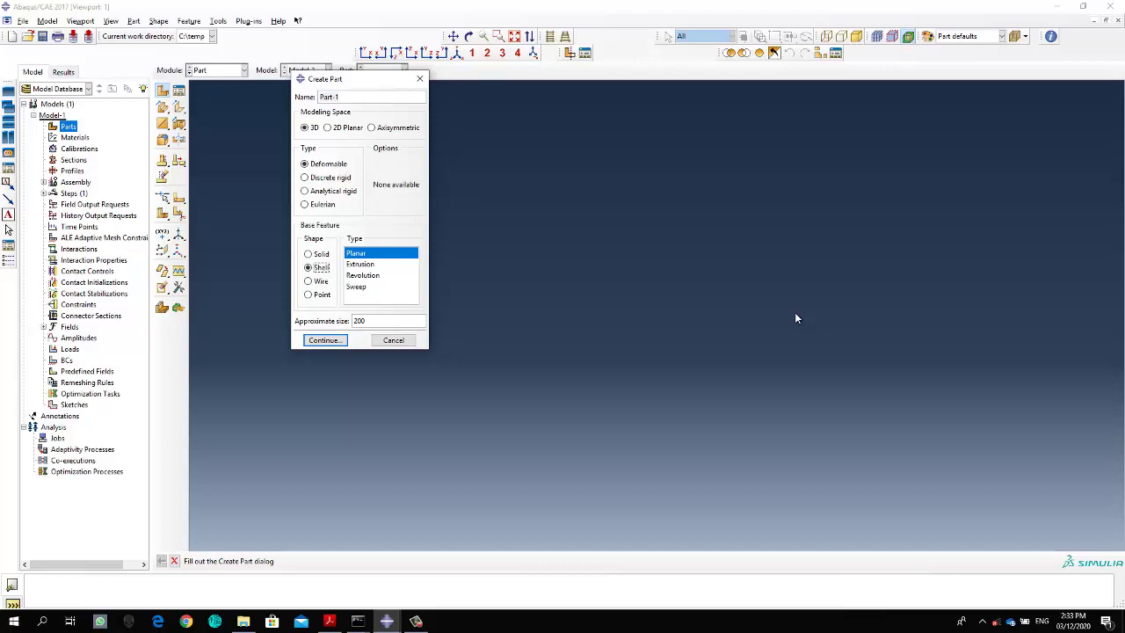
double_click(356, 322)
type("1000")
left_click(327, 341)
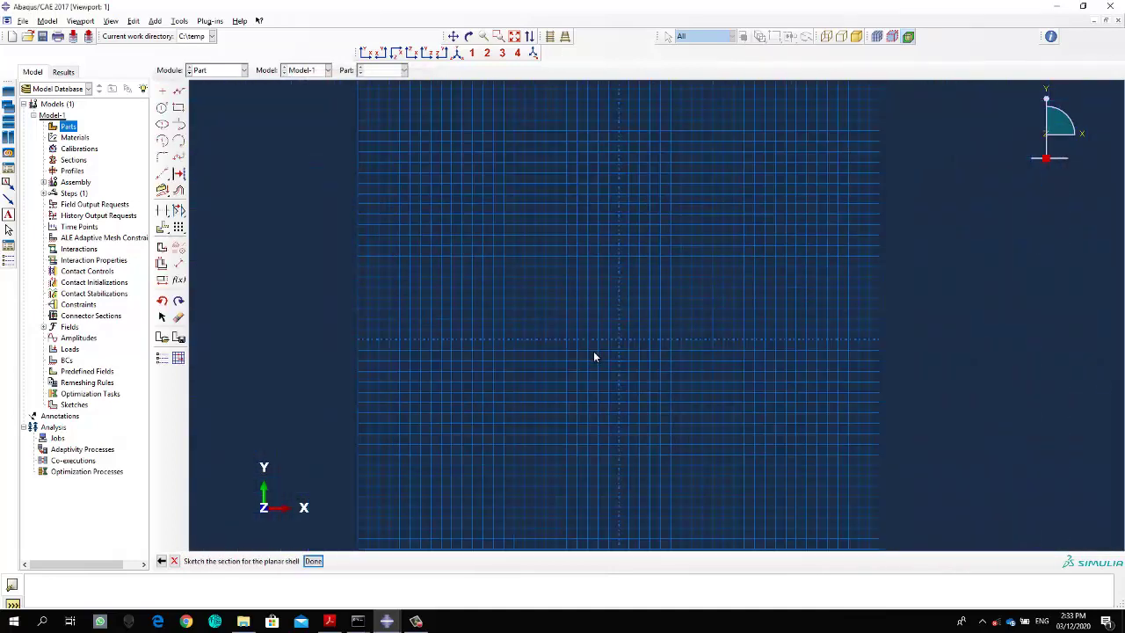
middle_click_drag(758, 361, 677, 350, "ctrl+alt")
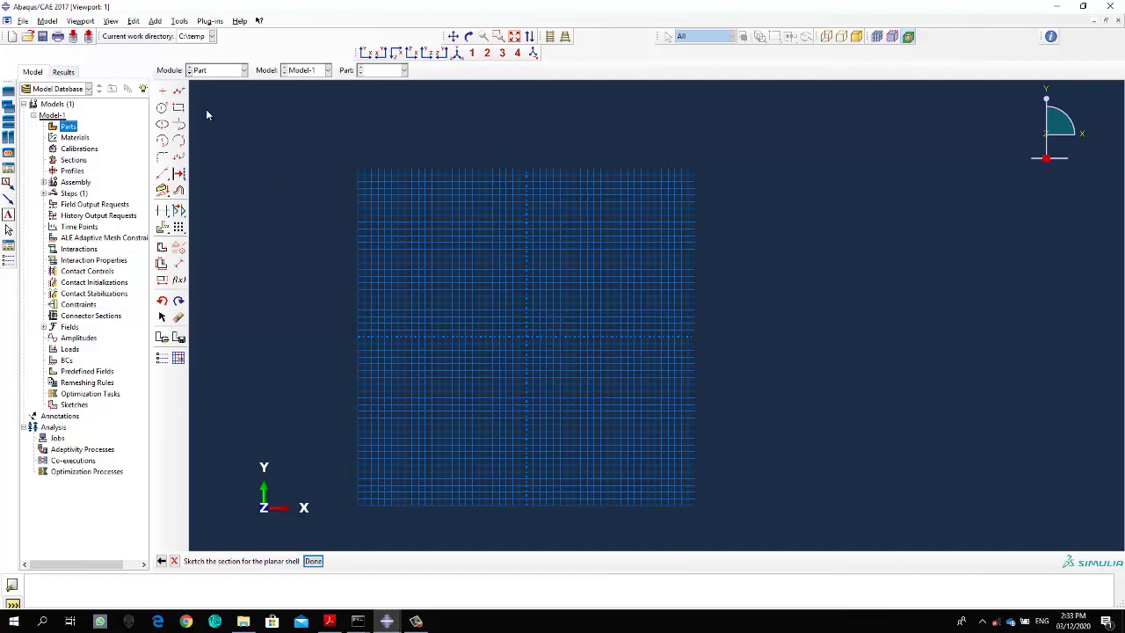
left_click(178, 90)
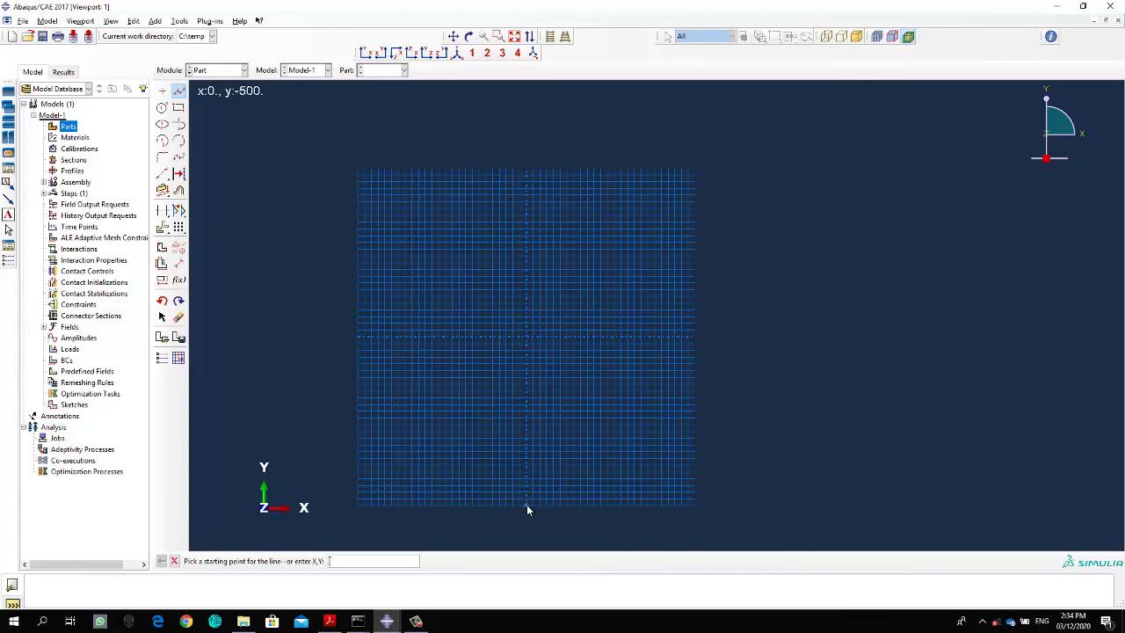
key("Escape")
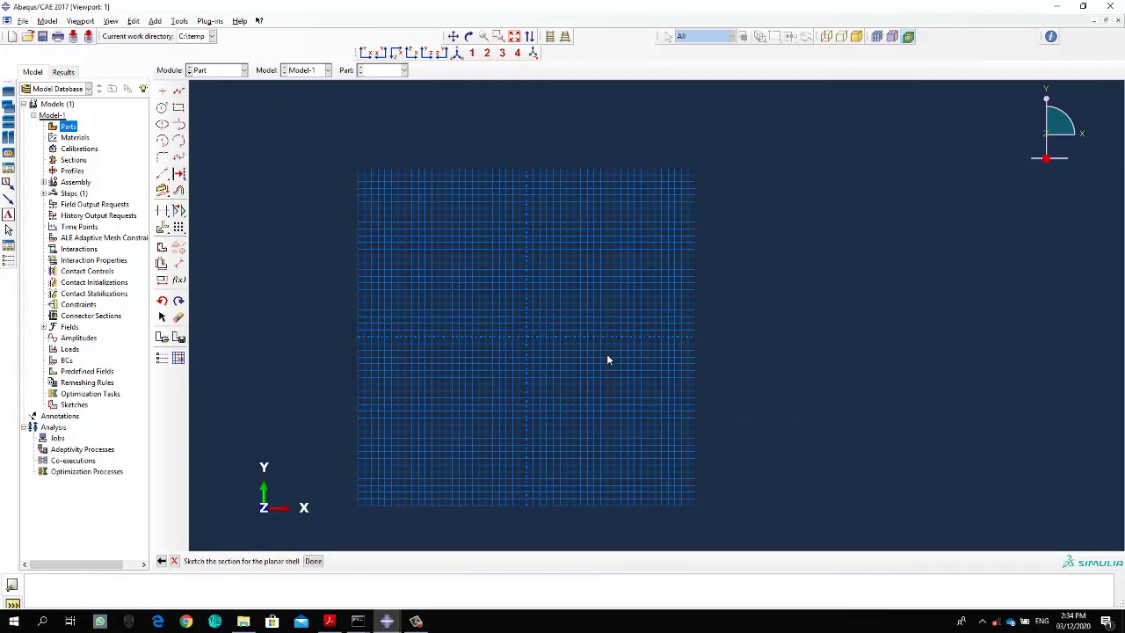
scroll(477, 205, "down", 2)
scroll(484, 217, "up", 4)
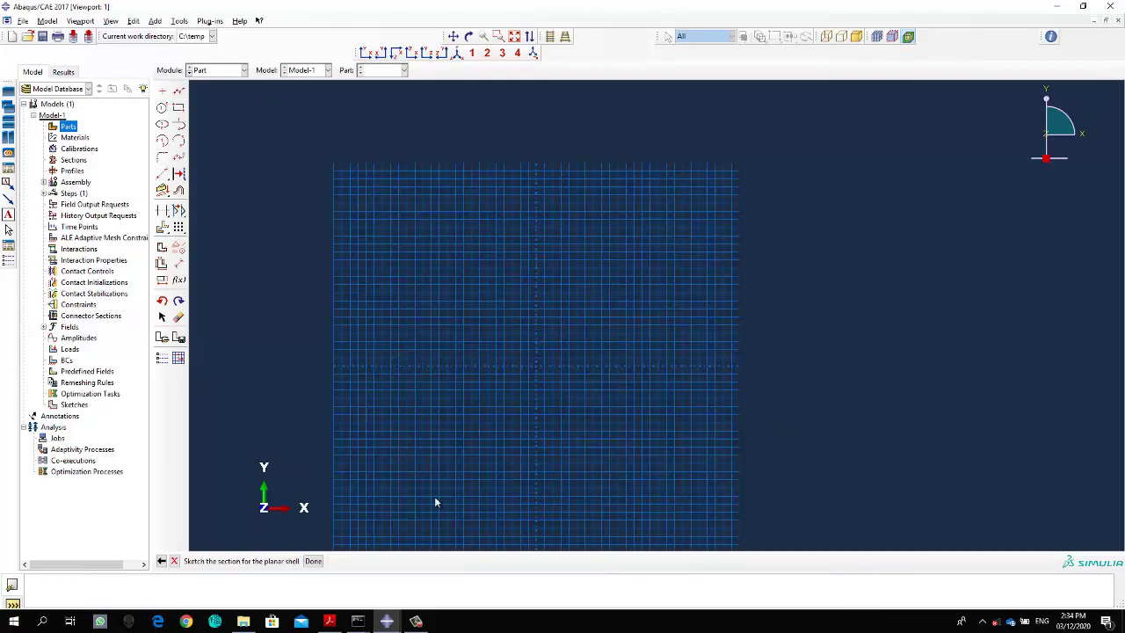
- Switch to the paperapexfinal2 model and open the section sketch of the Apex Plate's planar shell for reference
mouse_move(385, 615)
left_click(452, 571)
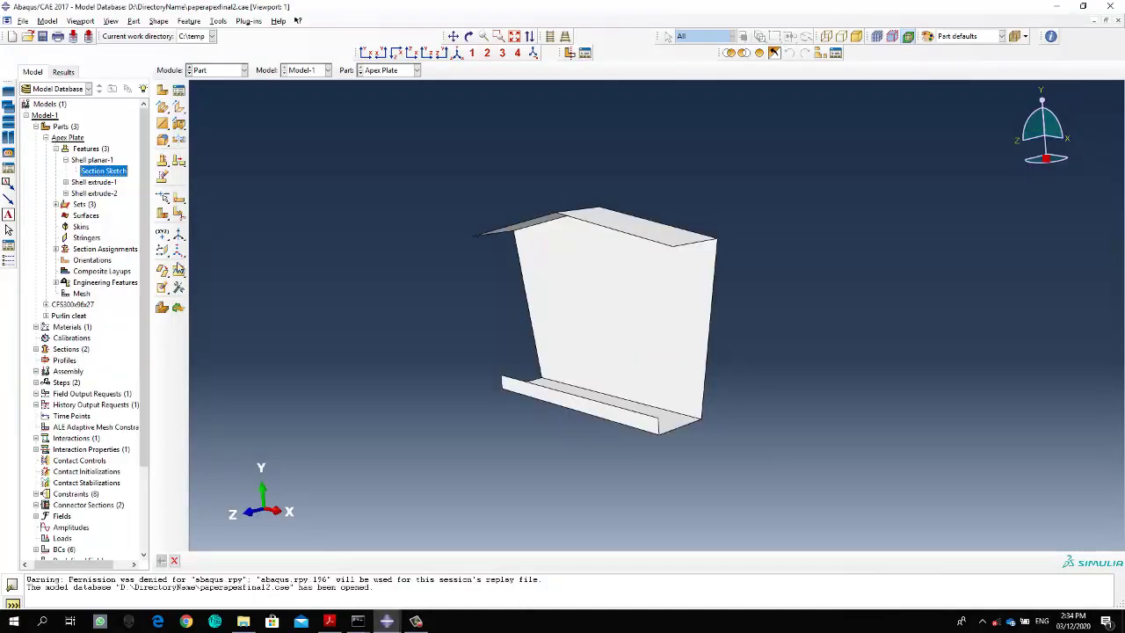
double_click(102, 171)
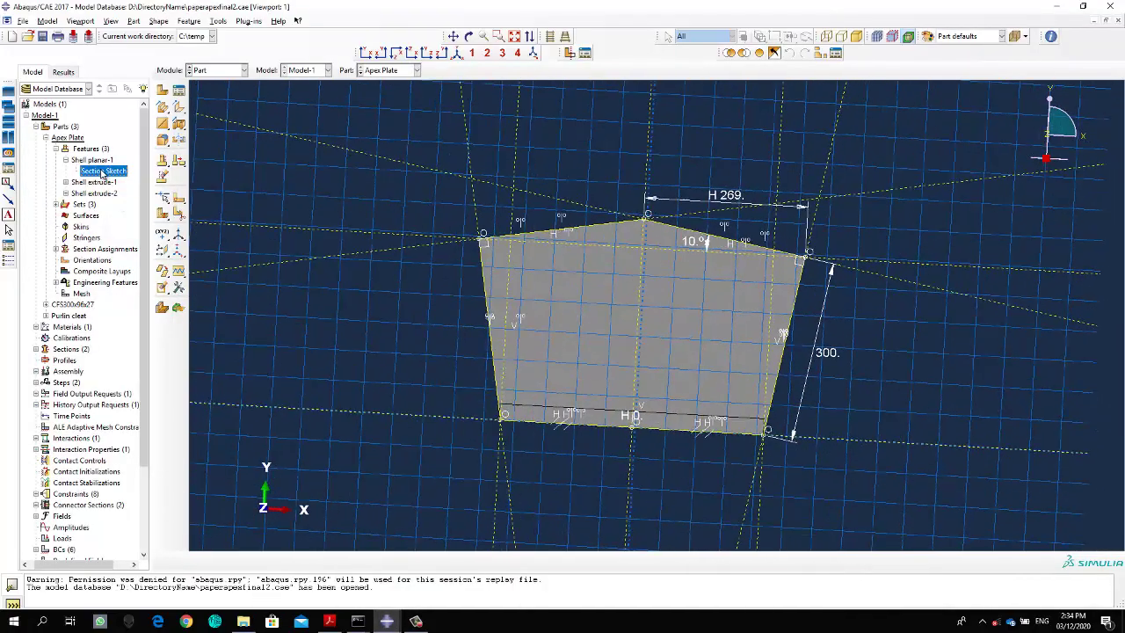
scroll(498, 239, "down", 3)
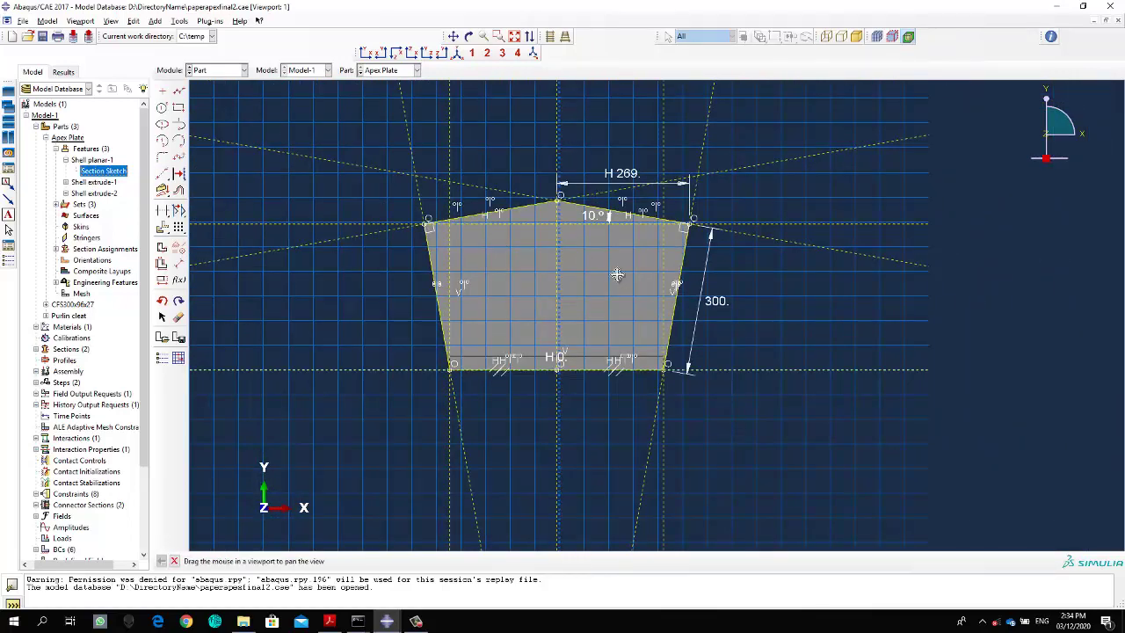
middle_click_drag(613, 268, 598, 287, "ctrl+alt")
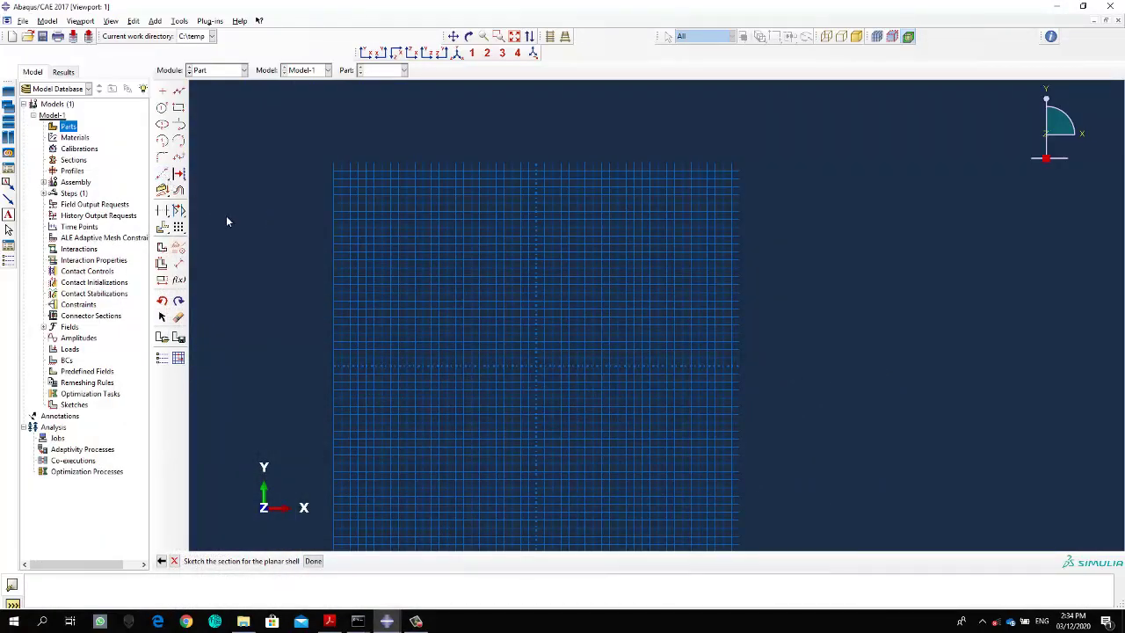
middle_click_drag(466, 231, 502, 200, "ctrl+alt")
left_click(164, 175)
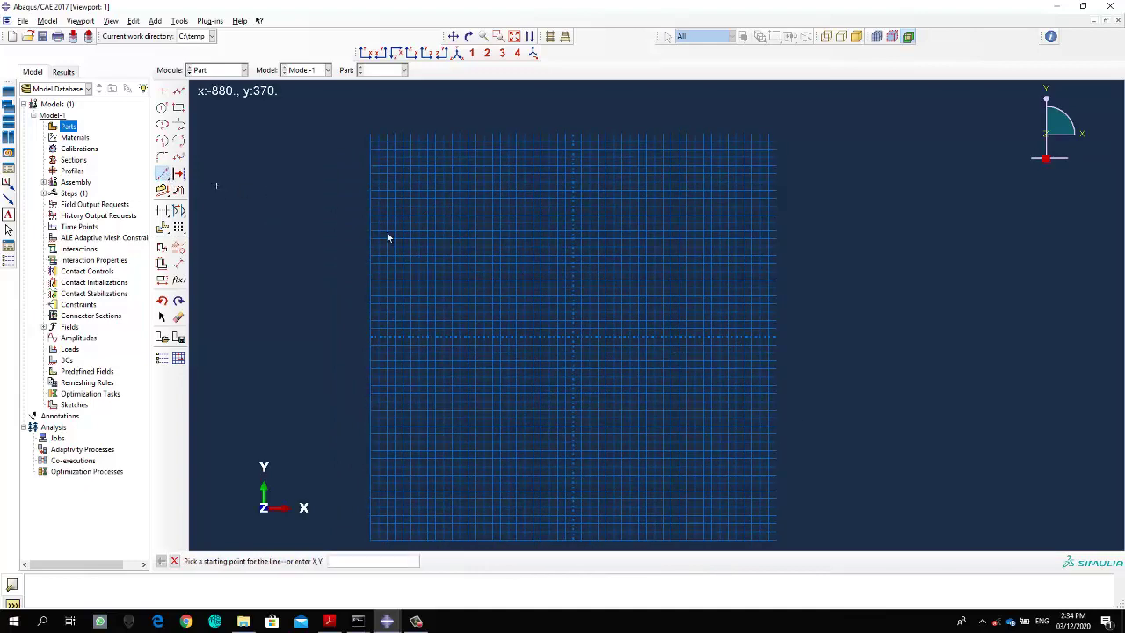
key("Escape")
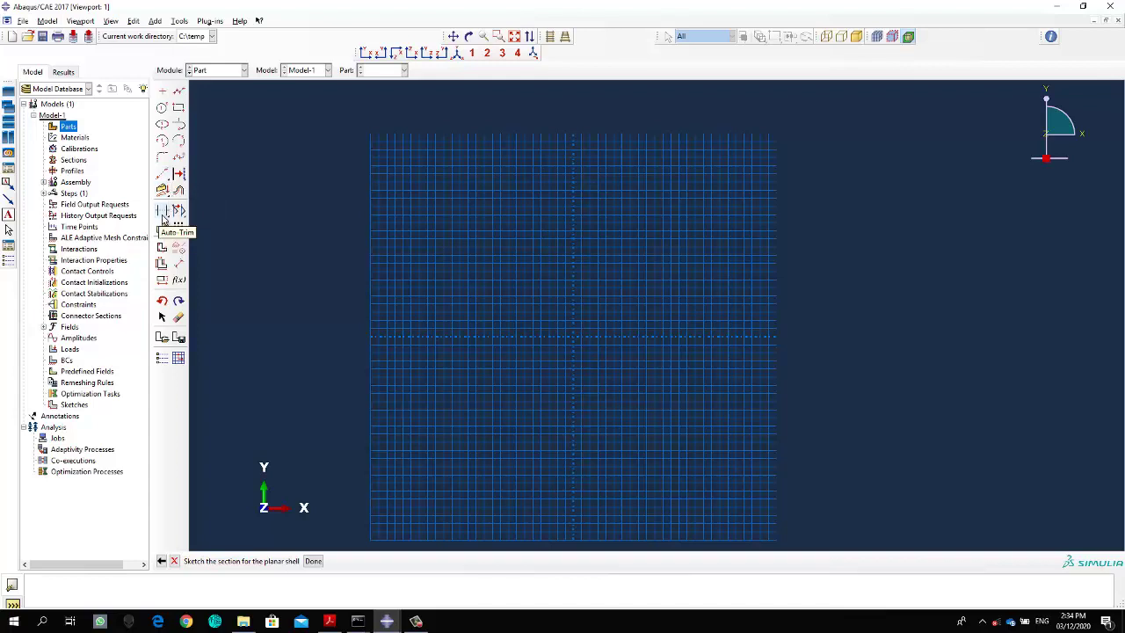
mouse_move(162, 219)
left_mouse_down()
mouse_move(211, 216)
mouse_move(165, 232)
mouse_move(175, 235)
left_mouse_up()
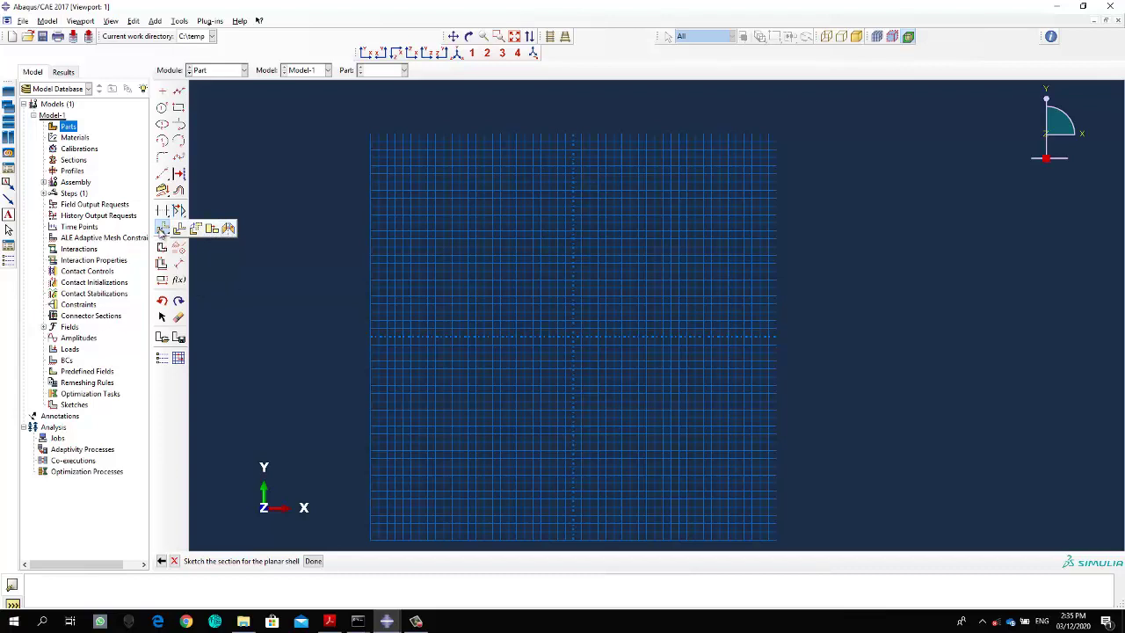
left_click(161, 241)
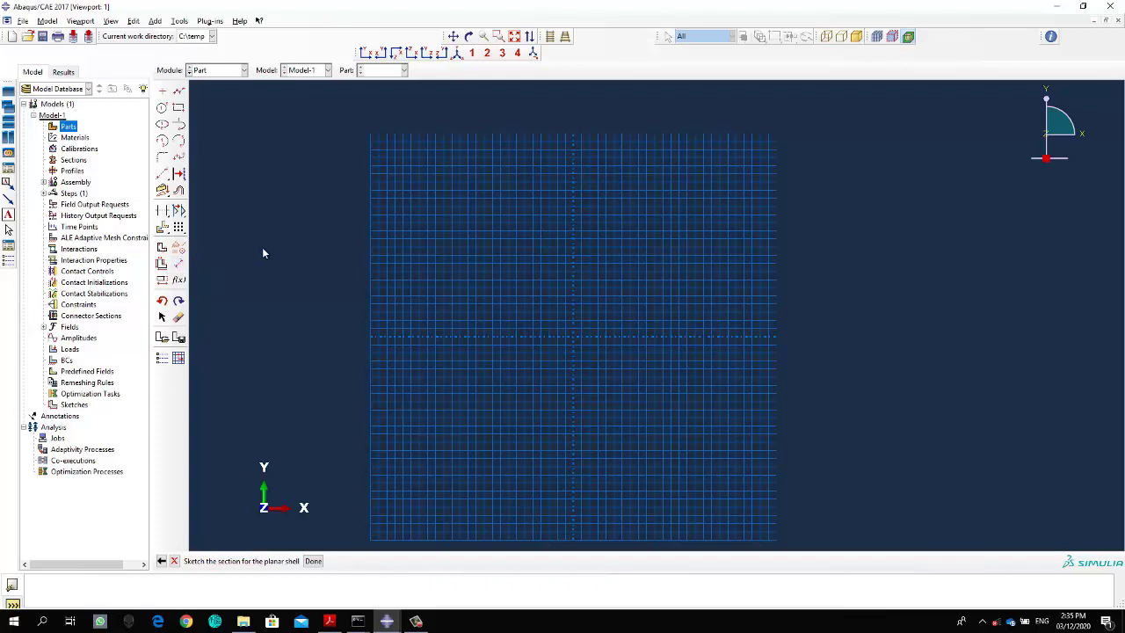
- Create a horizontal and a vertical construction line through the origin of the new sketch
left_click(162, 174)
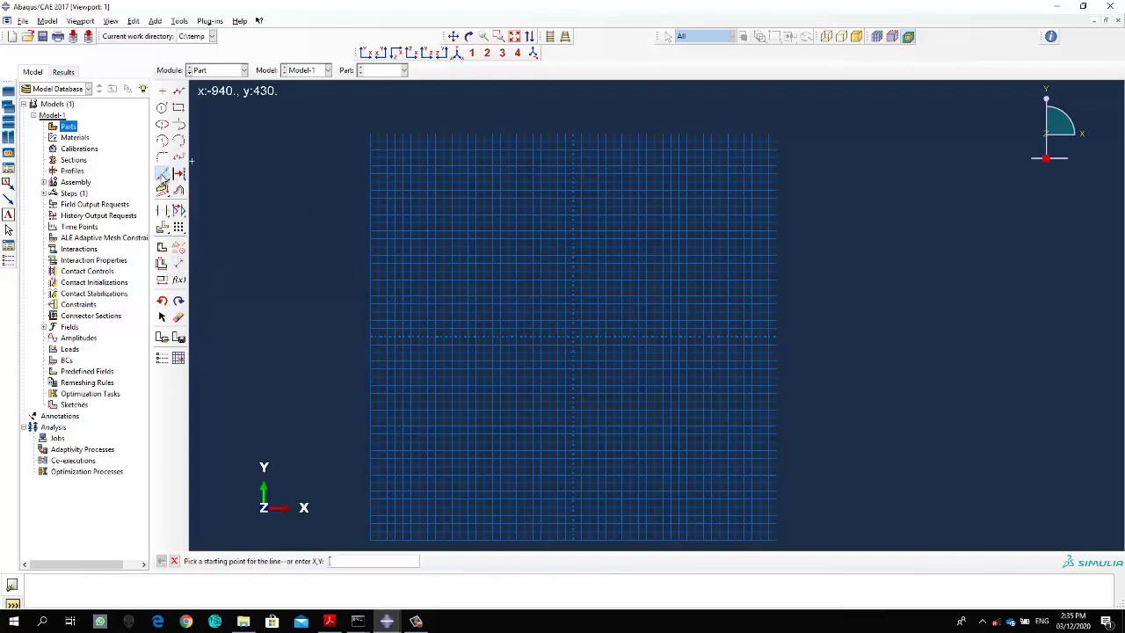
left_click(574, 337)
key("Escape")
key("Escape")
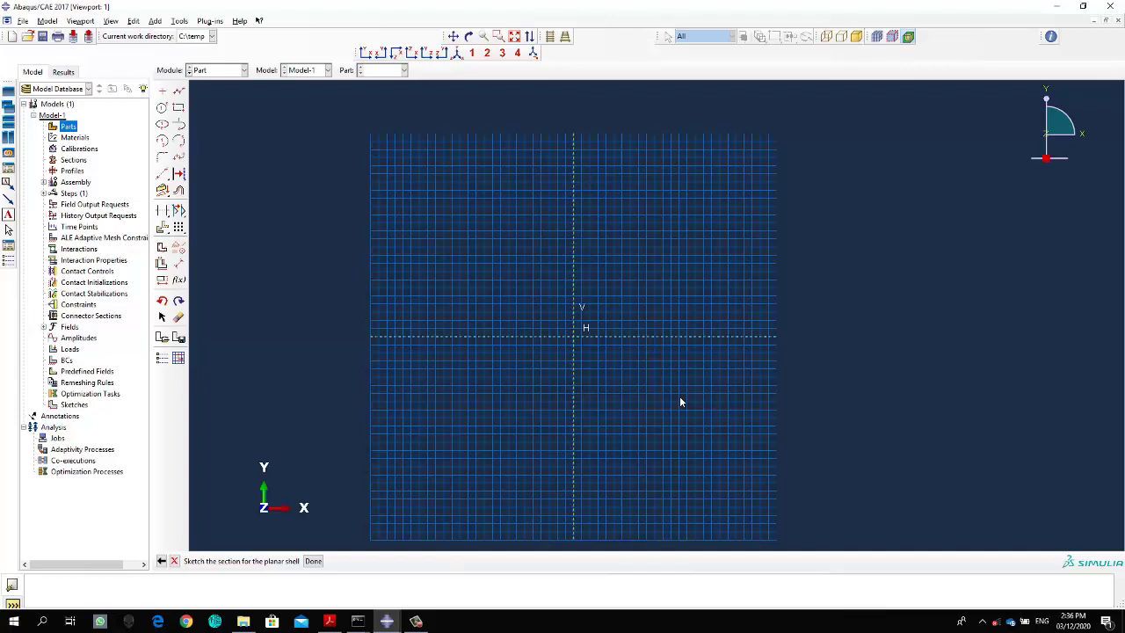
- In the paperapexfinal2 sketch, measure the horizontal distance from the bottom edge's midpoint to its right corner with Dimension
mouse_move(364, 624)
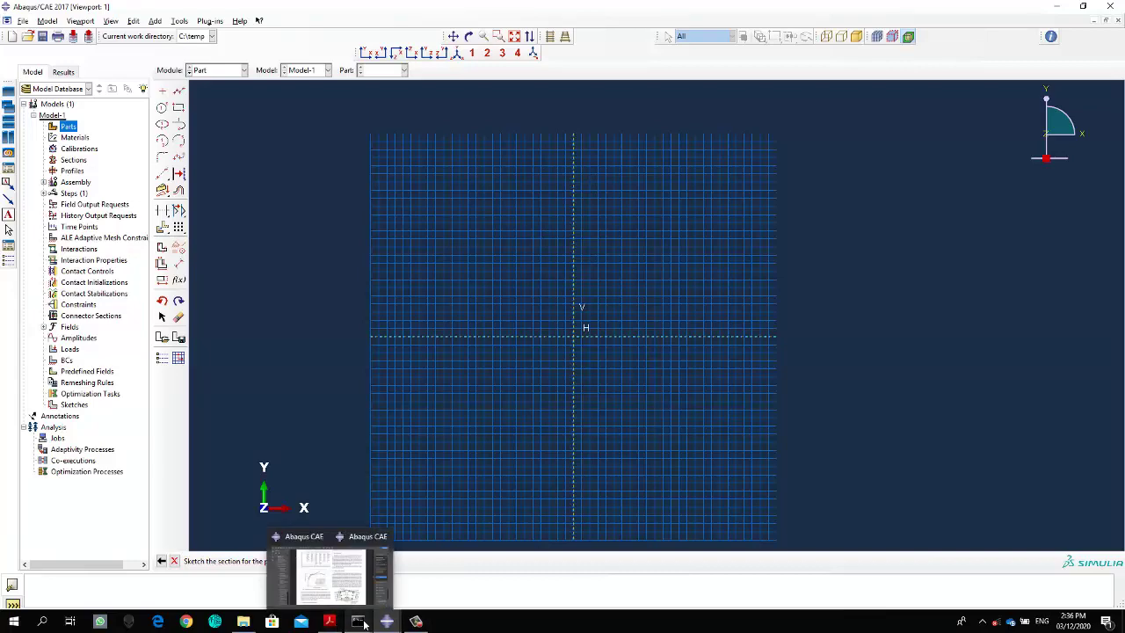
left_click(437, 570)
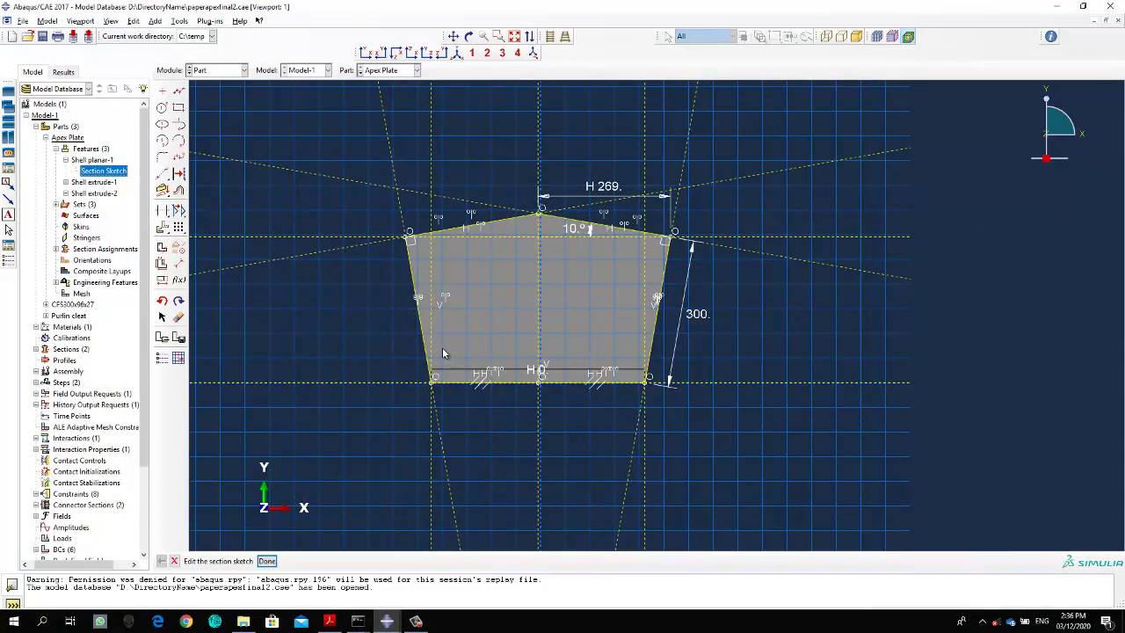
left_click(180, 264)
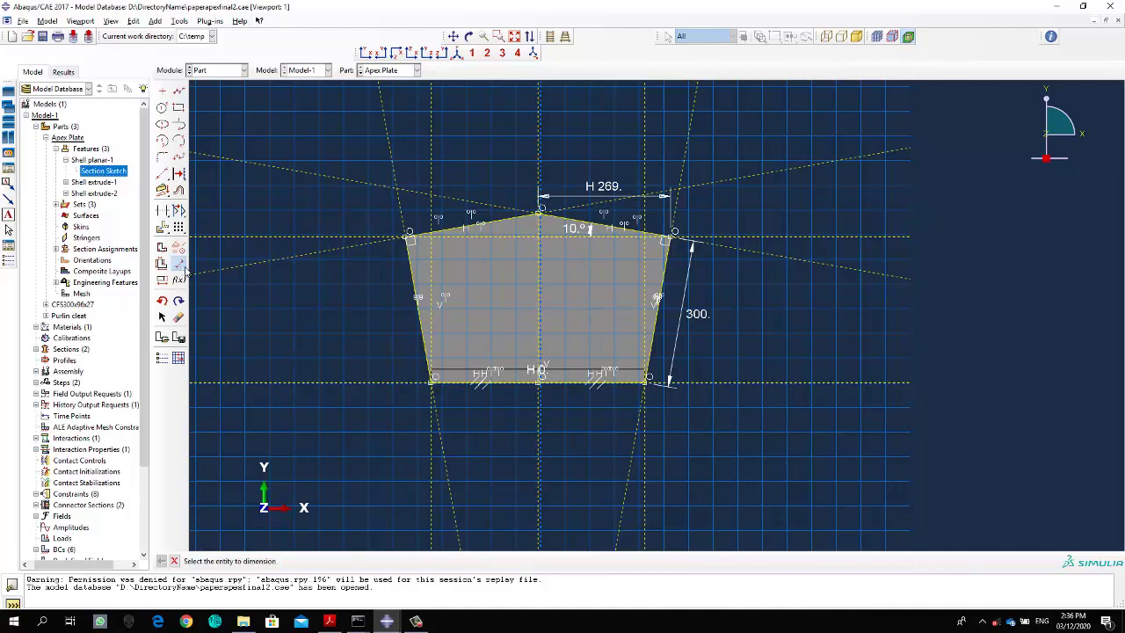
left_click(538, 387)
left_click(646, 387)
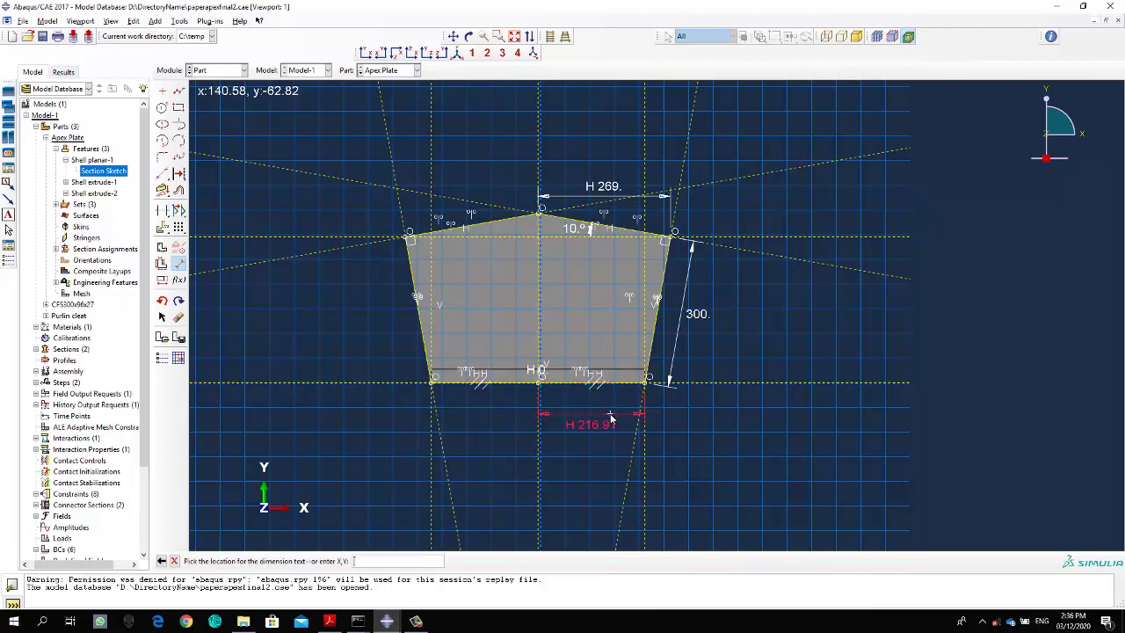
key("Escape")
- Switch back to the new empty model's sketch and start a connected line at the origin
mouse_move(416, 621)
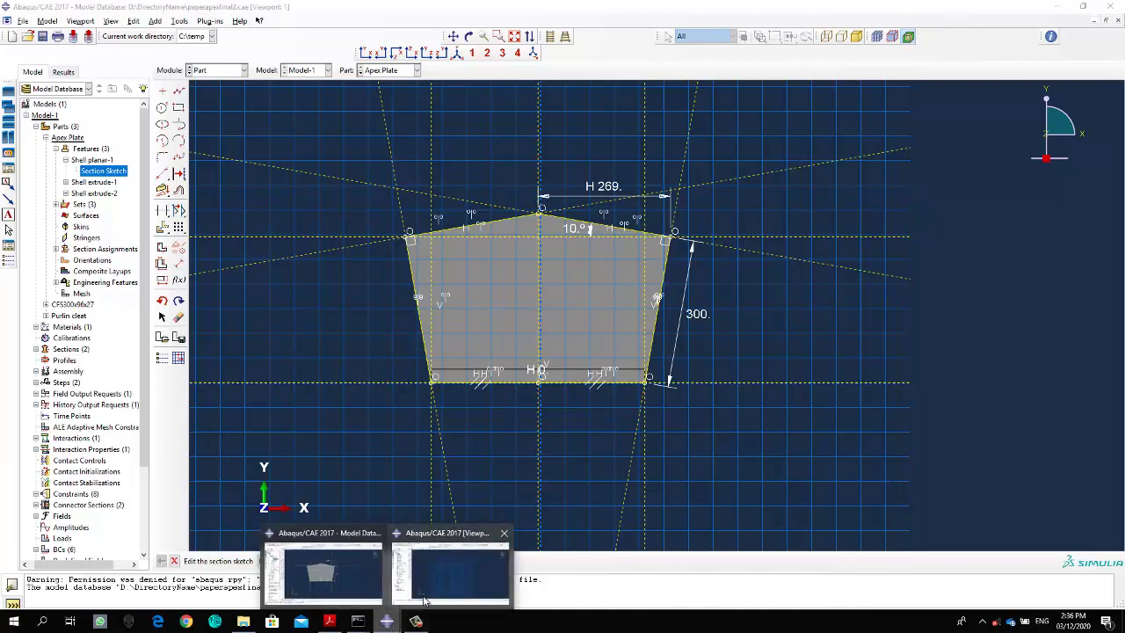
left_click(424, 601)
left_click(178, 90)
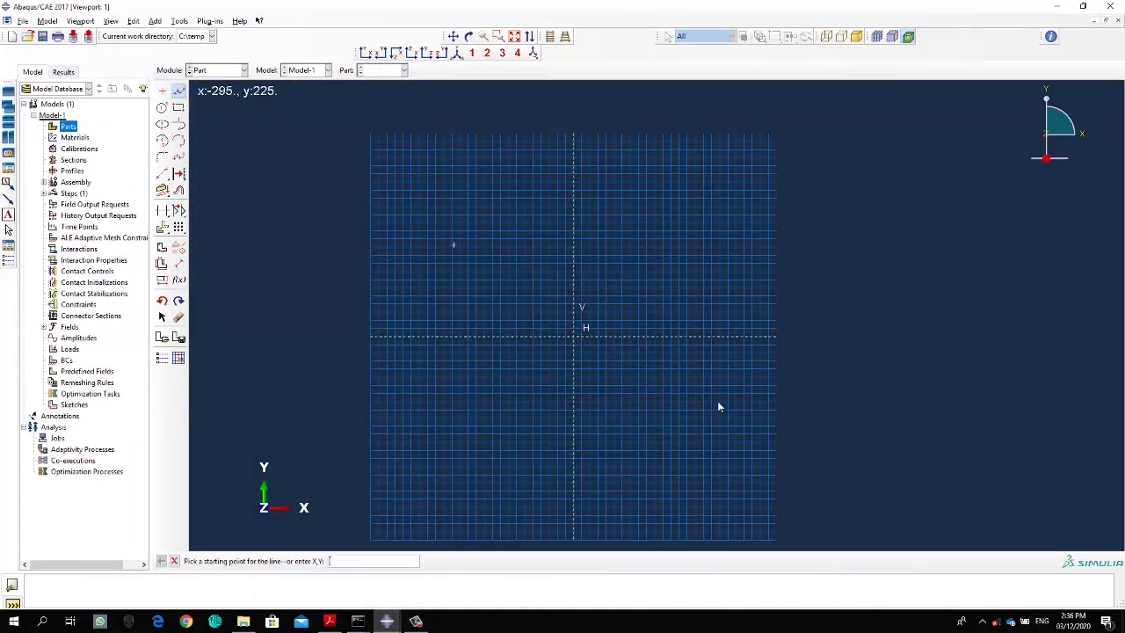
left_click(574, 339)
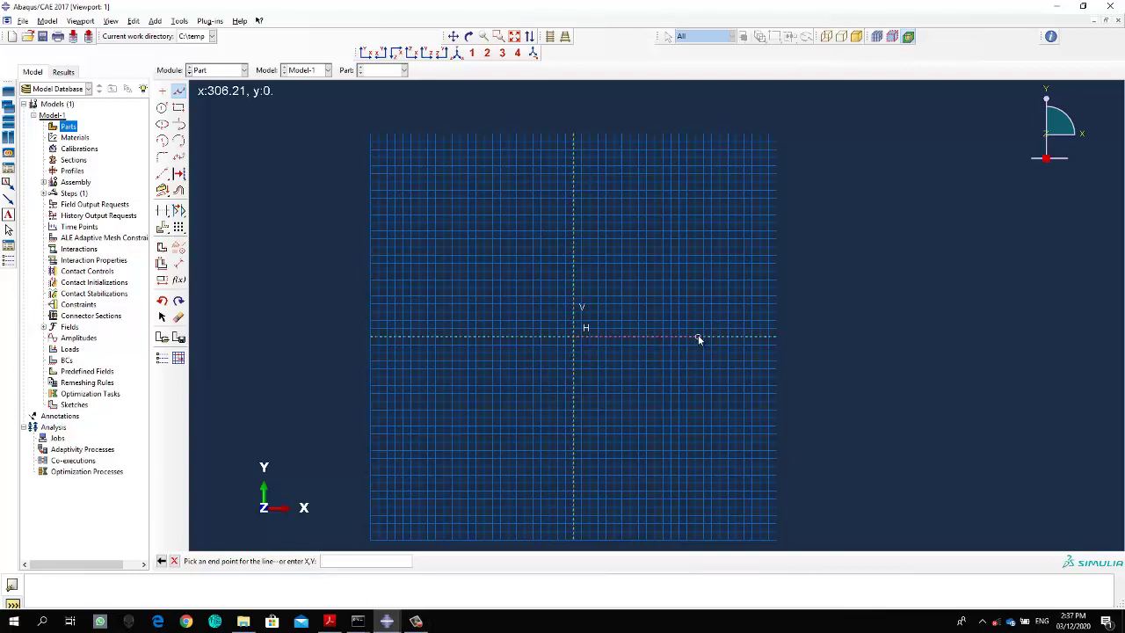
- In the paperapexfinal2 sketch, measure the horizontal distance from the bottom edge's midpoint to its right corner again
mouse_move(387, 622)
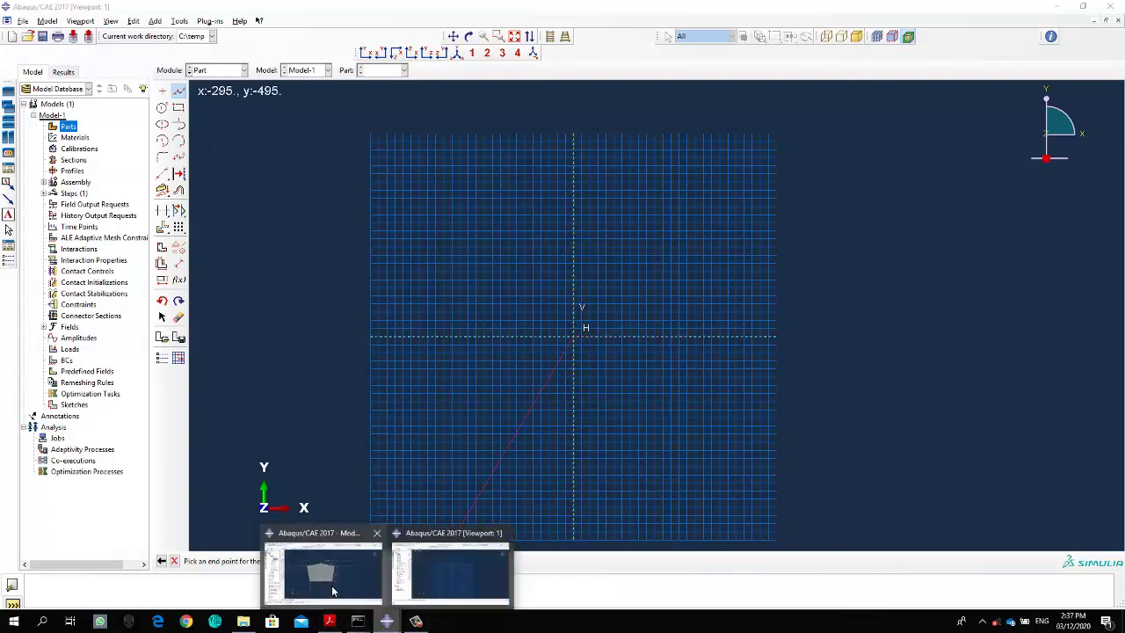
left_click(333, 591)
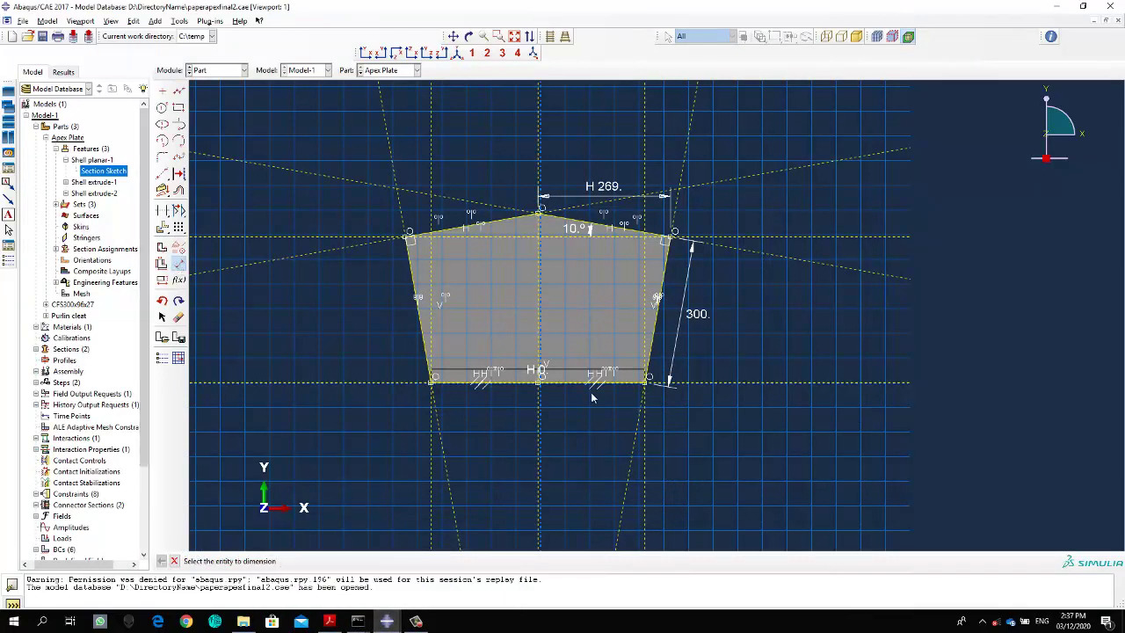
left_click(539, 380)
left_click(647, 379)
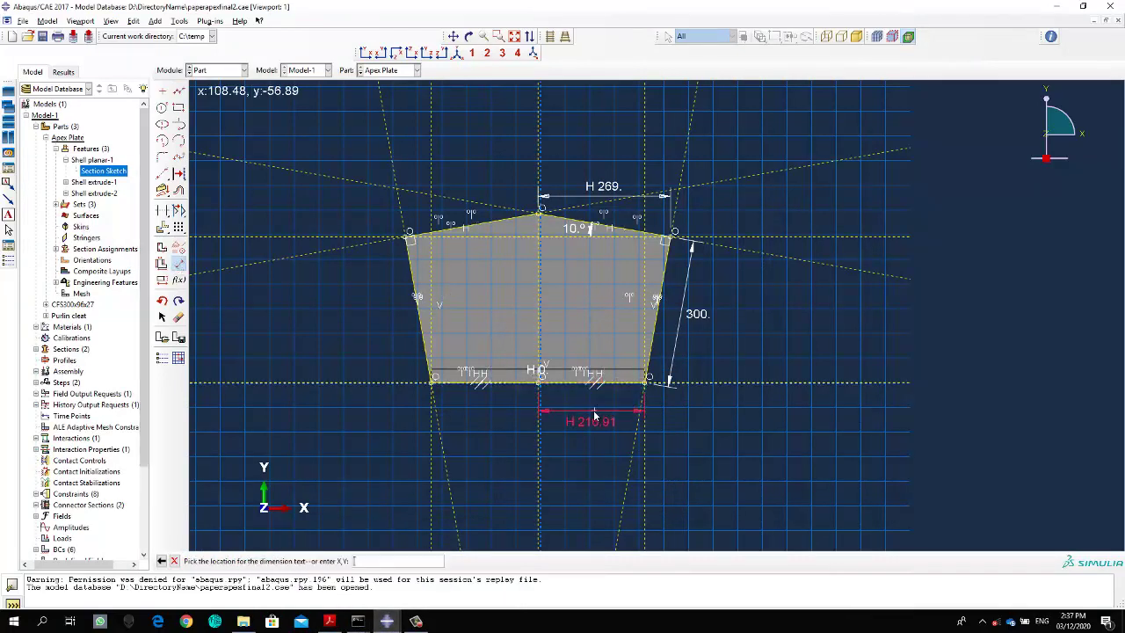
left_click(595, 415)
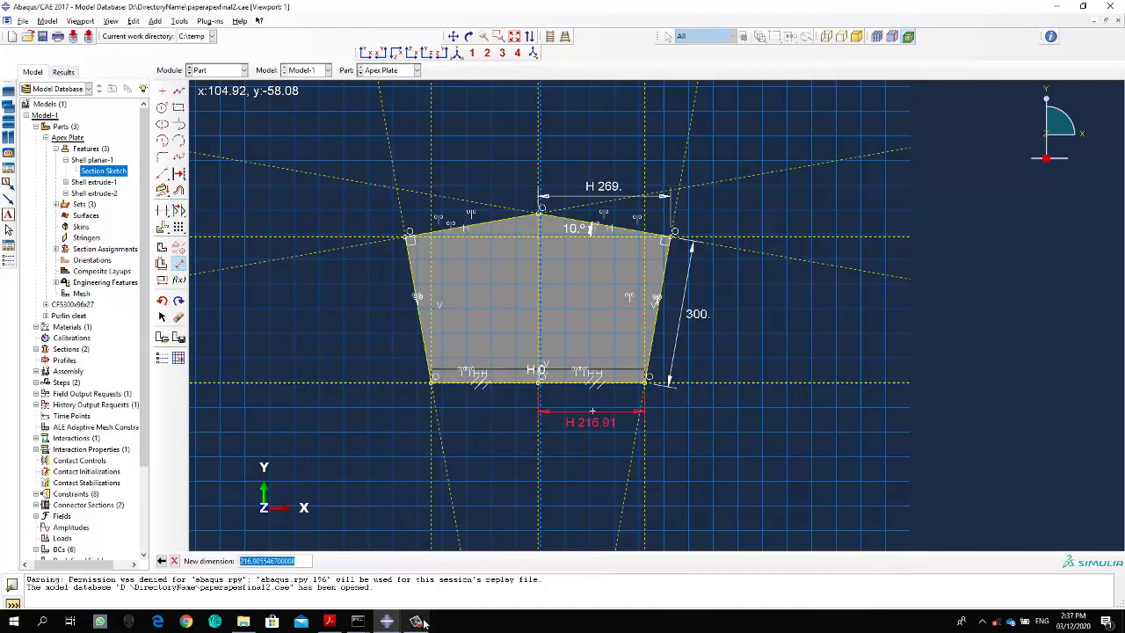
- In the new model's sketch, finish the line on the horizontal construction line, about 234 to the right of the origin
mouse_move(387, 622)
left_click(444, 571)
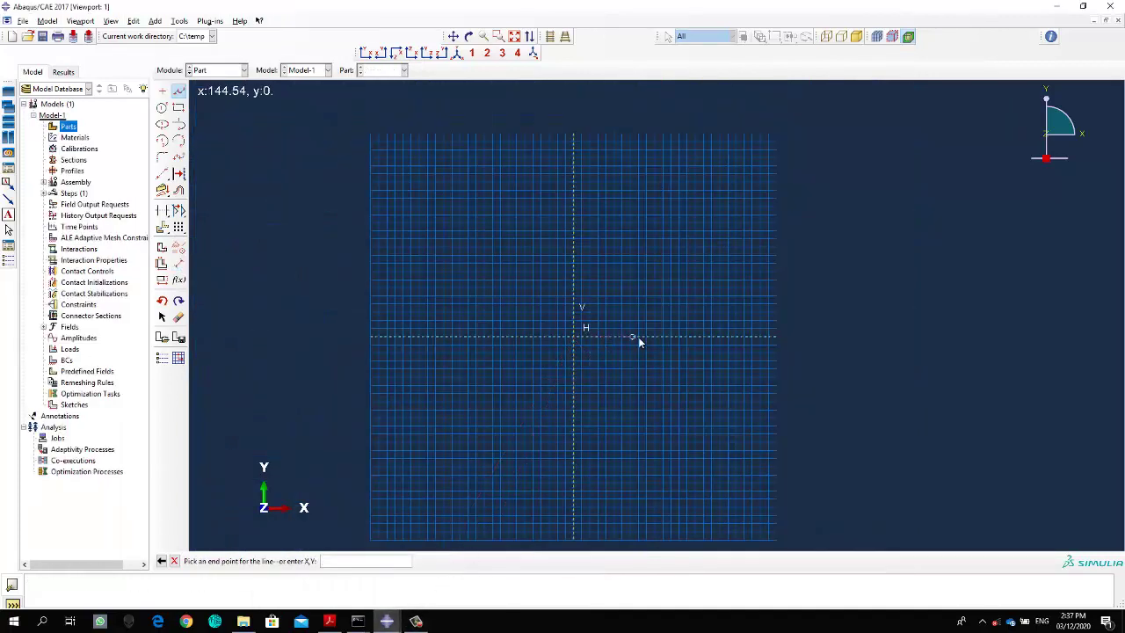
left_click(668, 338)
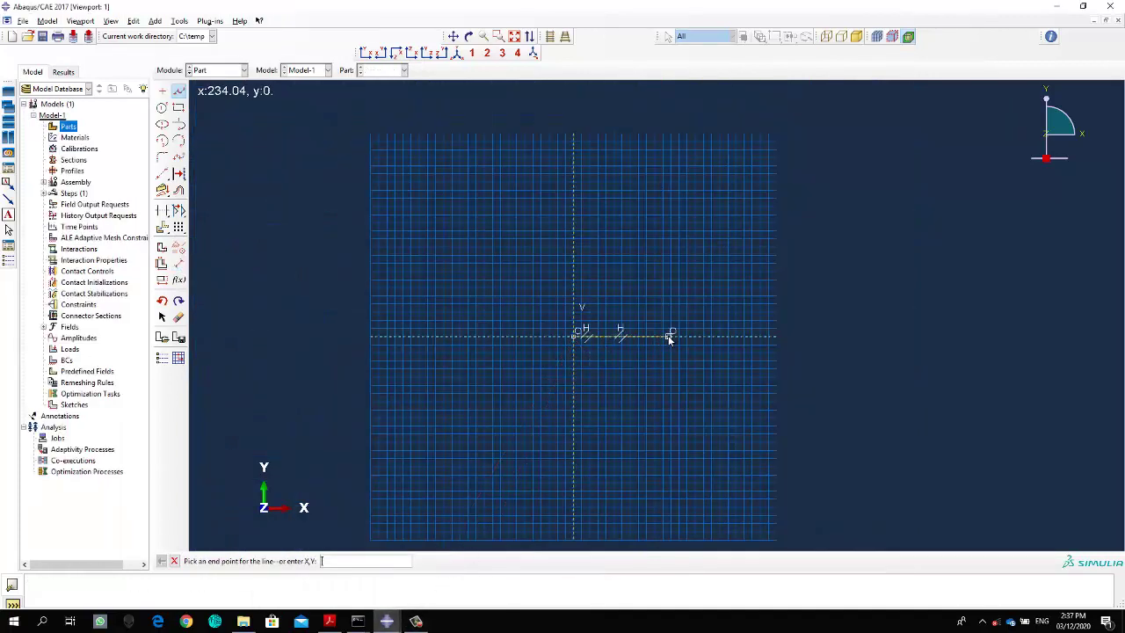
key("Escape")
- Try to dimension the line from the origin to its right end as 216.91, then undo the dimension
left_click(179, 265)
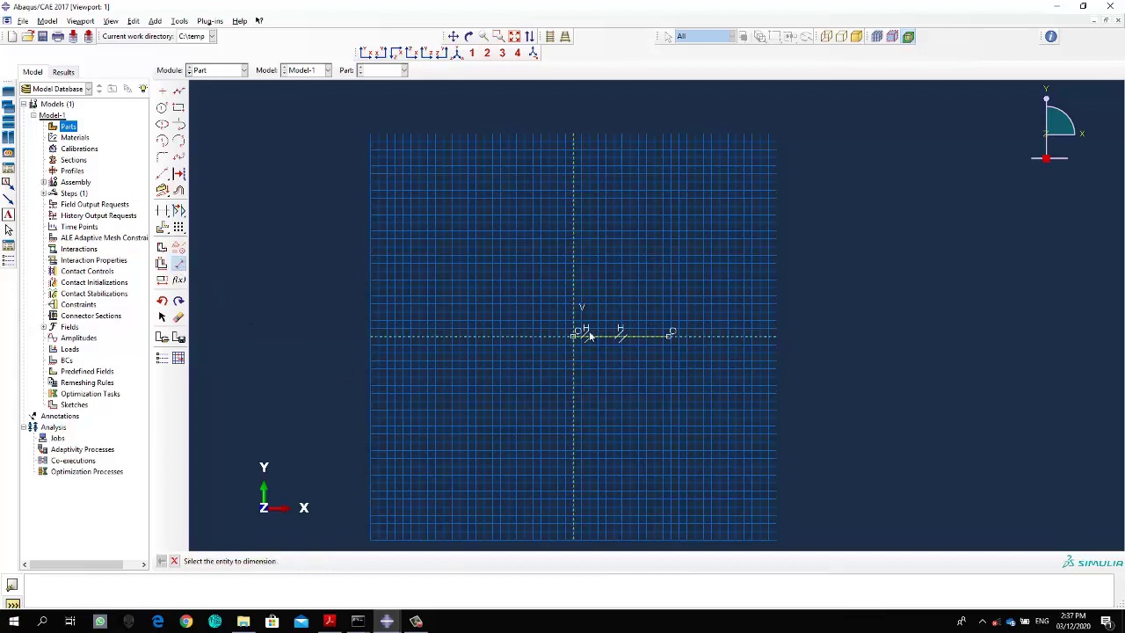
left_click(574, 335)
left_click(671, 339)
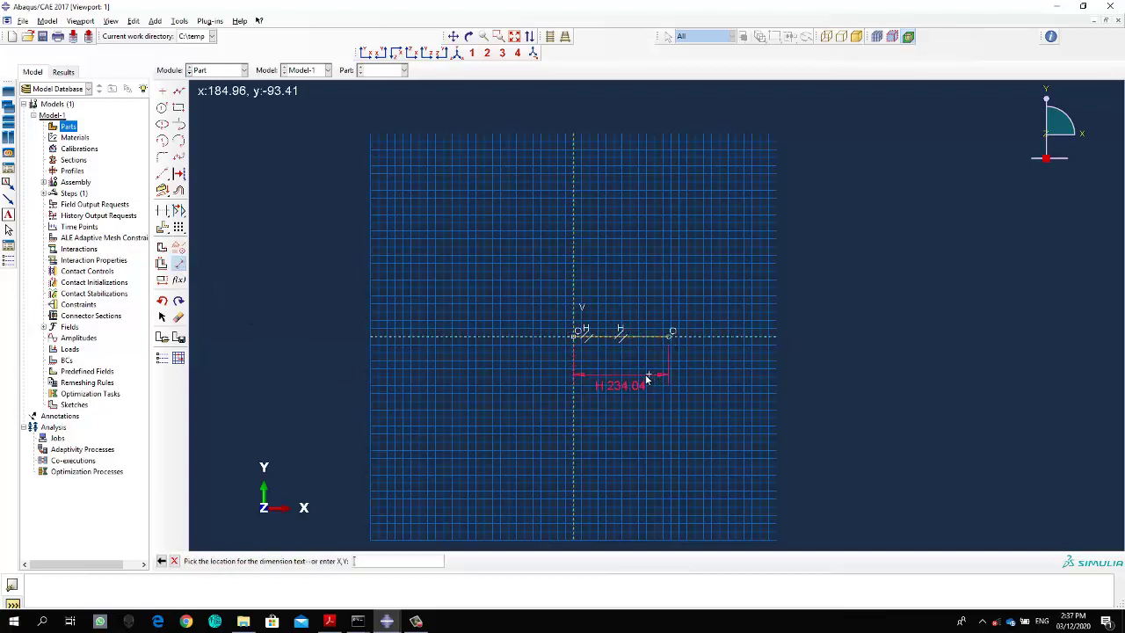
left_click(645, 380)
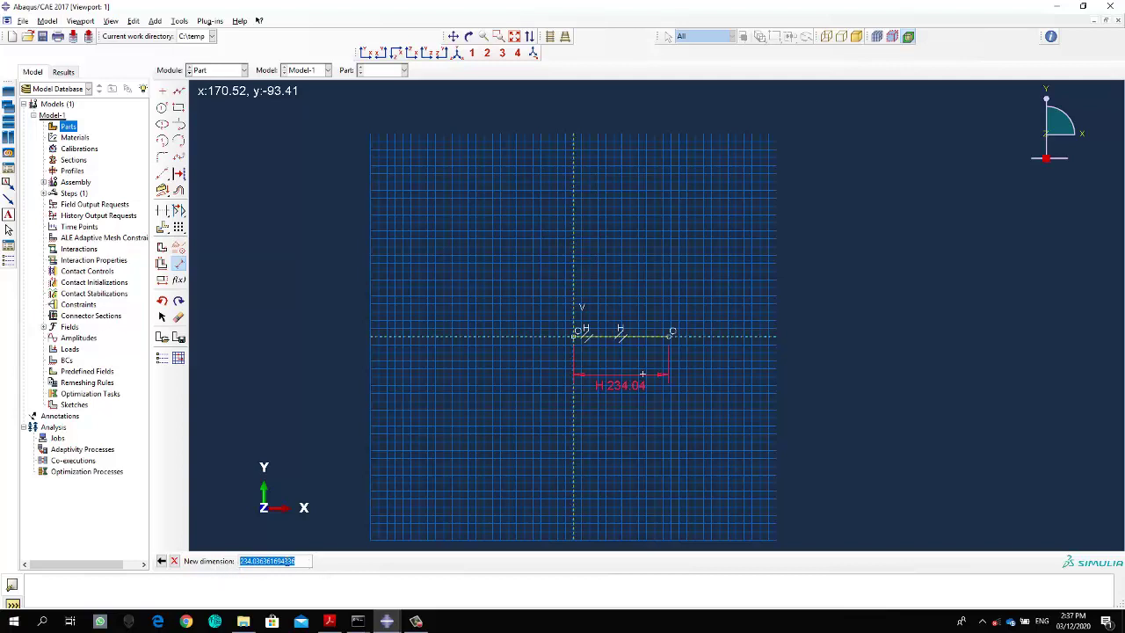
type("3")
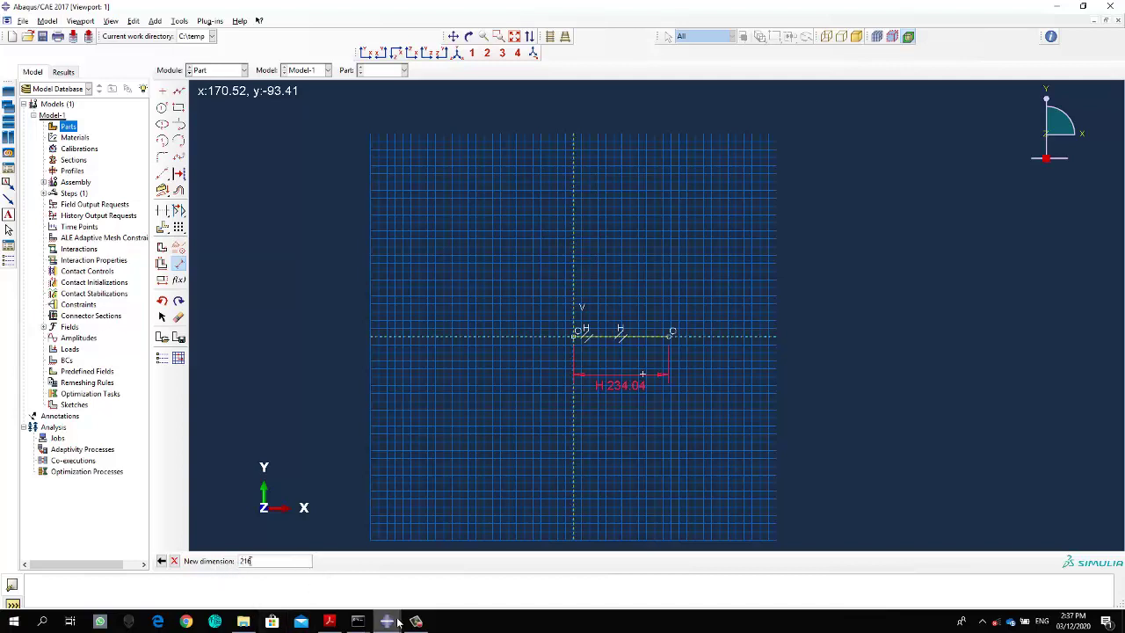
mouse_move(386, 621)
left_click(366, 594)
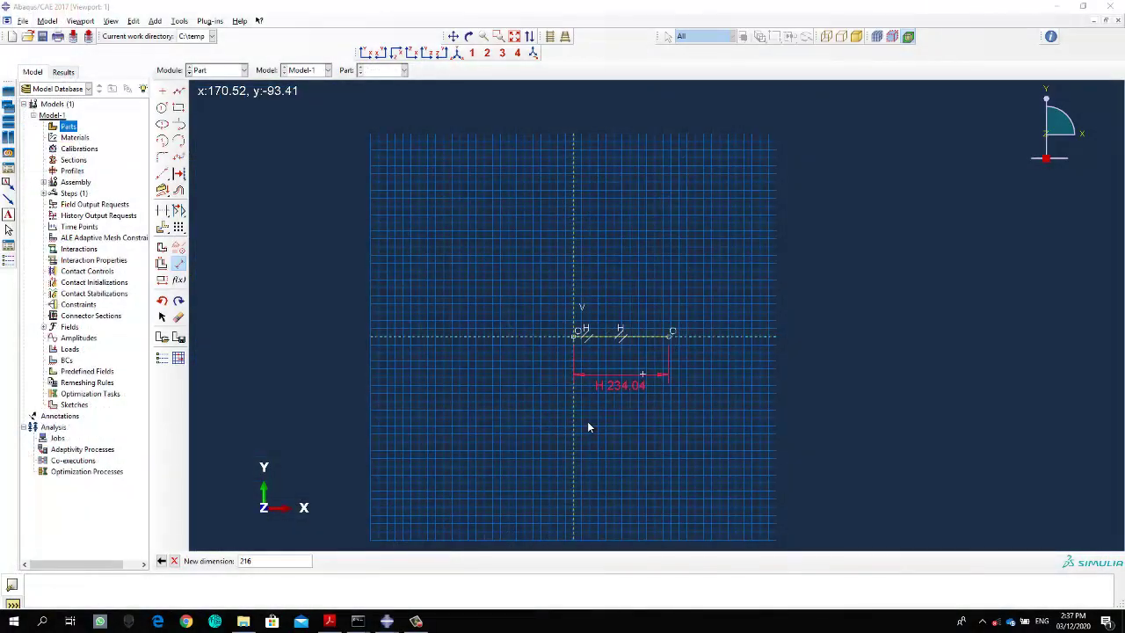
left_click(262, 562)
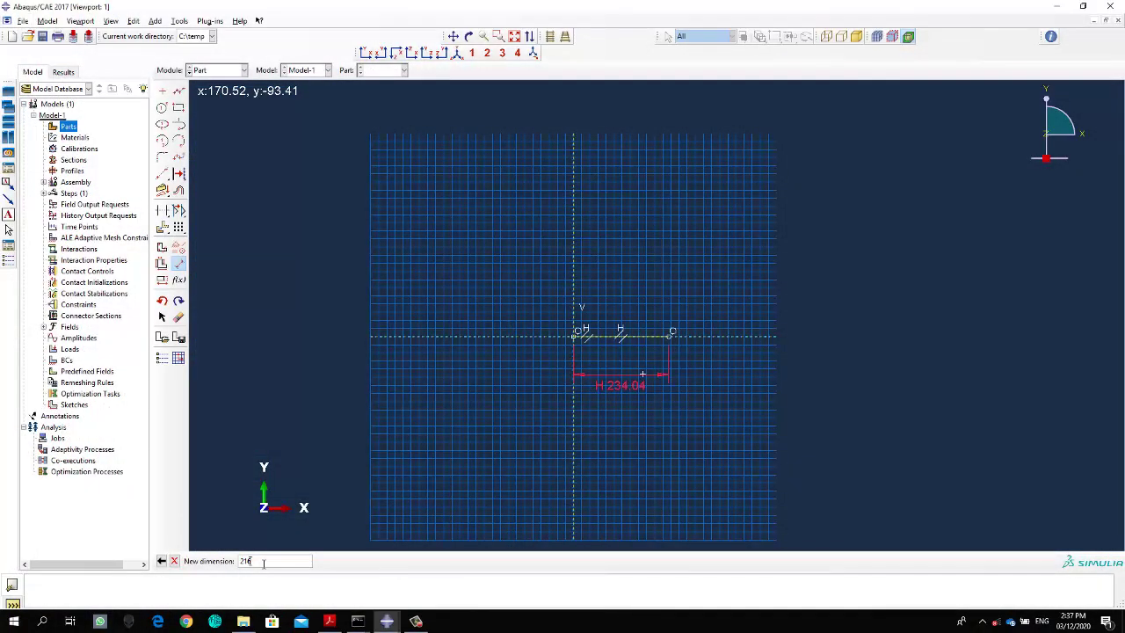
key("Return")
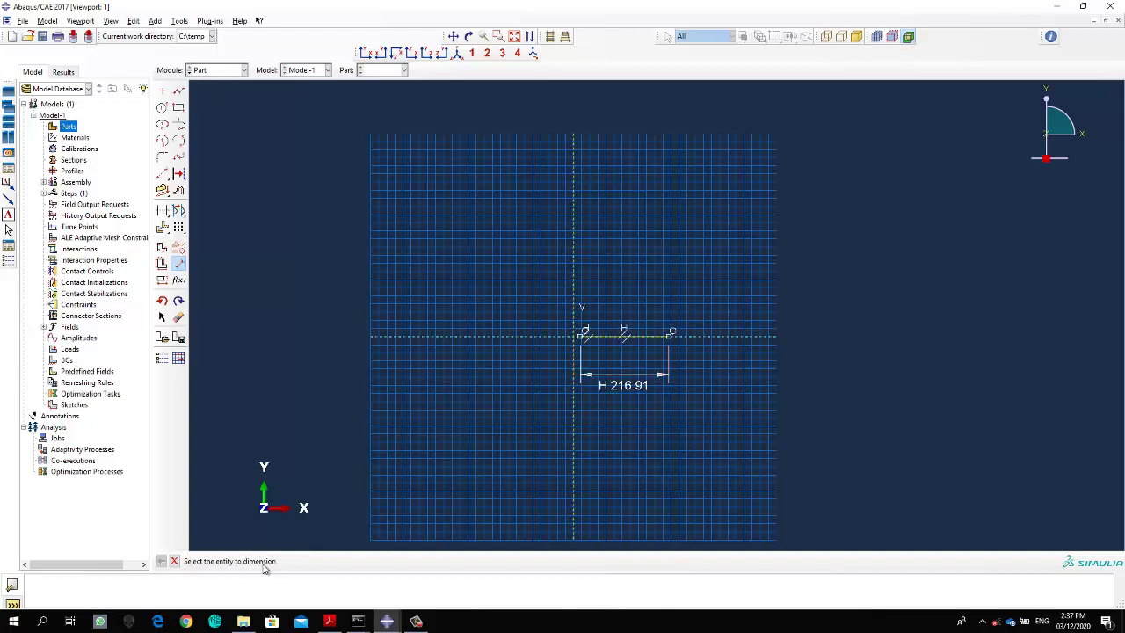
scroll(580, 341, "up", 2)
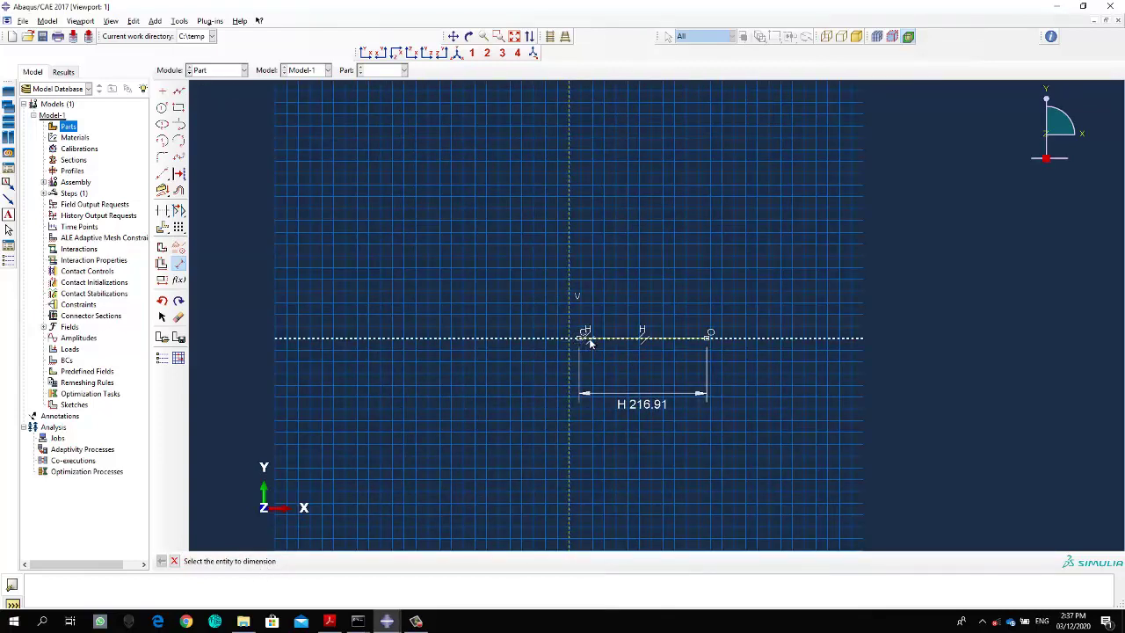
key("Escape")
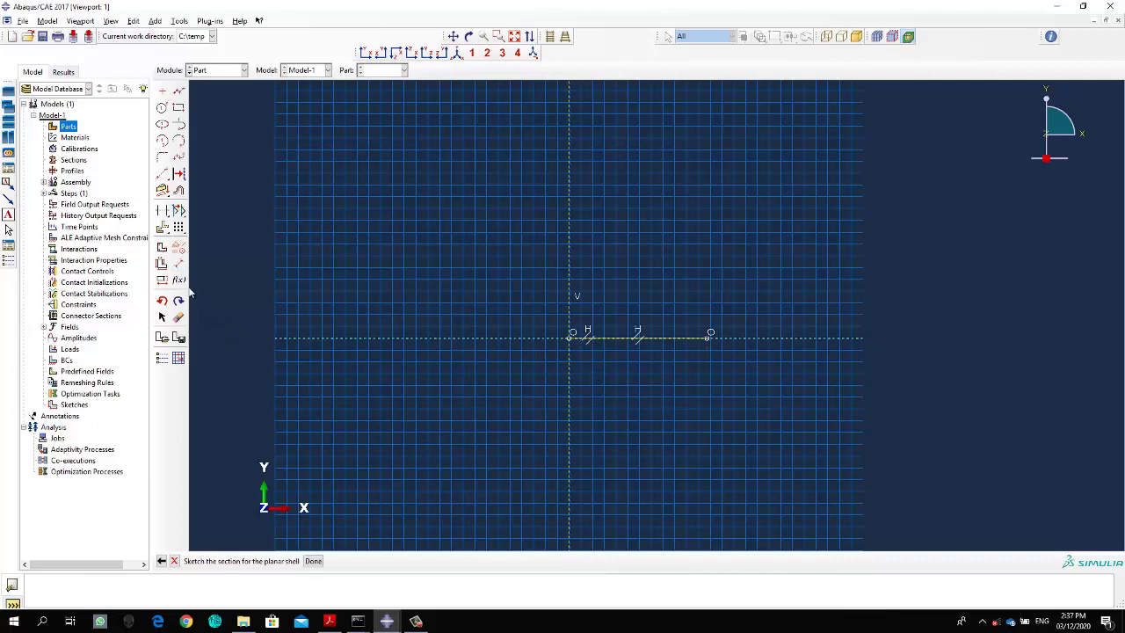
- Dimension the line from its right endpoint to the origin and set its horizontal length to 216.91
left_click(178, 263)
left_click(708, 336)
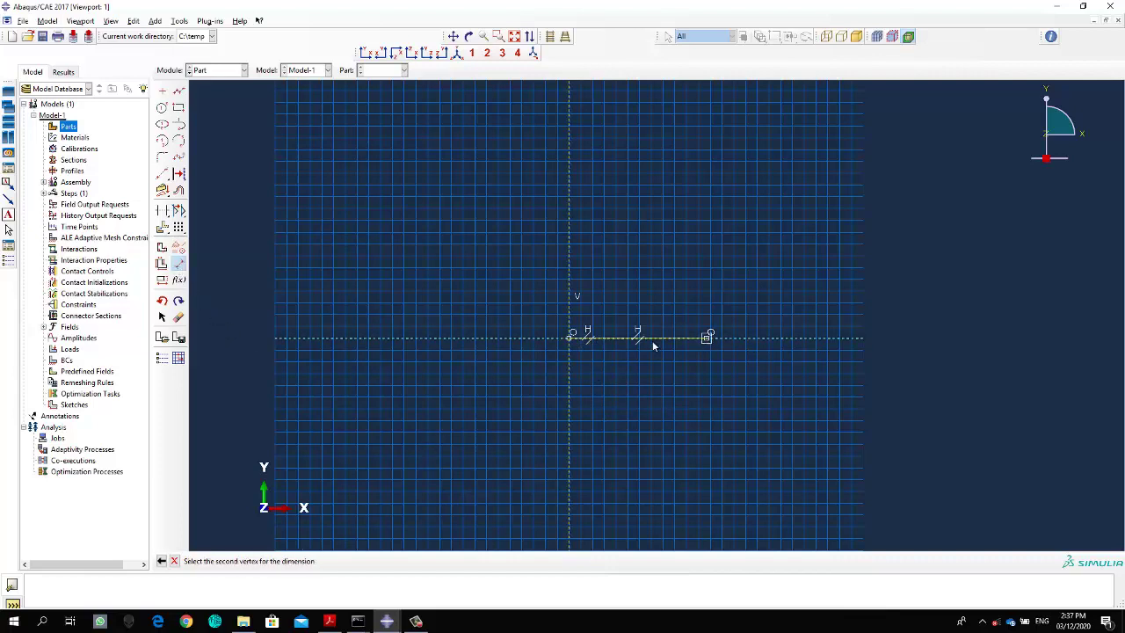
left_click(569, 343)
left_click(619, 374)
type("216.91")
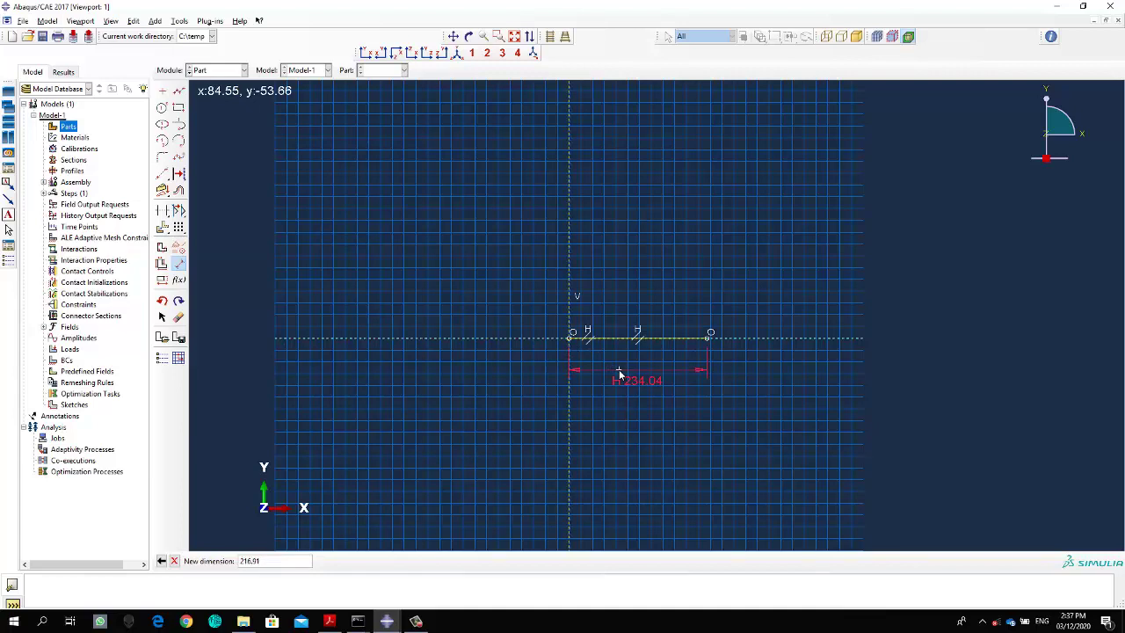
key("Return")
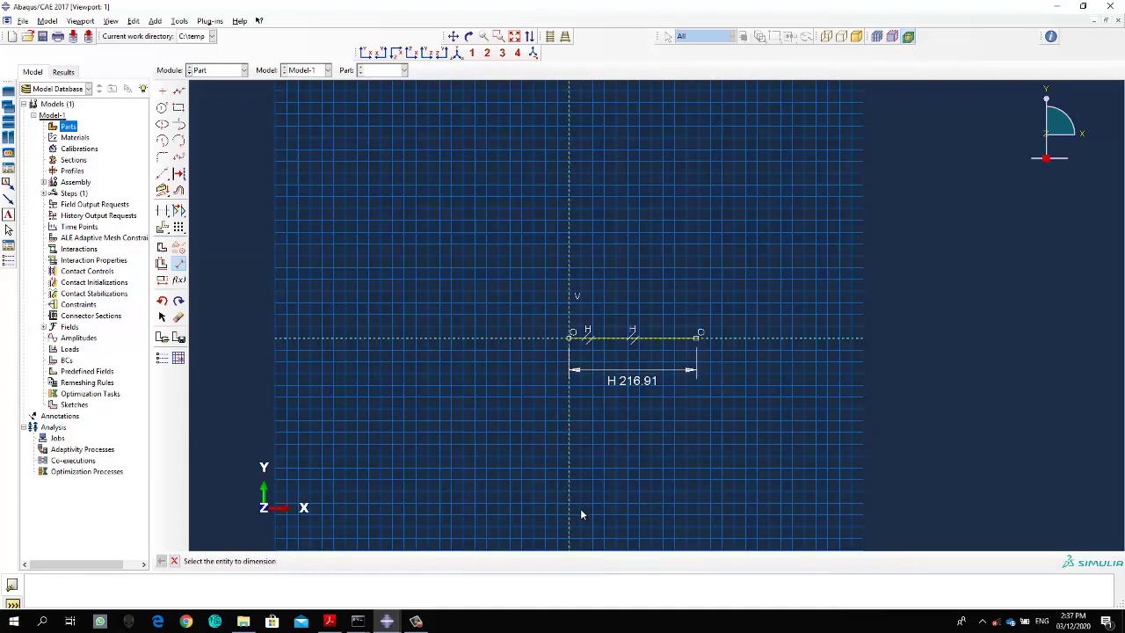
- Mirror a copy of the 216.91 line about the vertical construction line through the origin
mouse_move(387, 620)
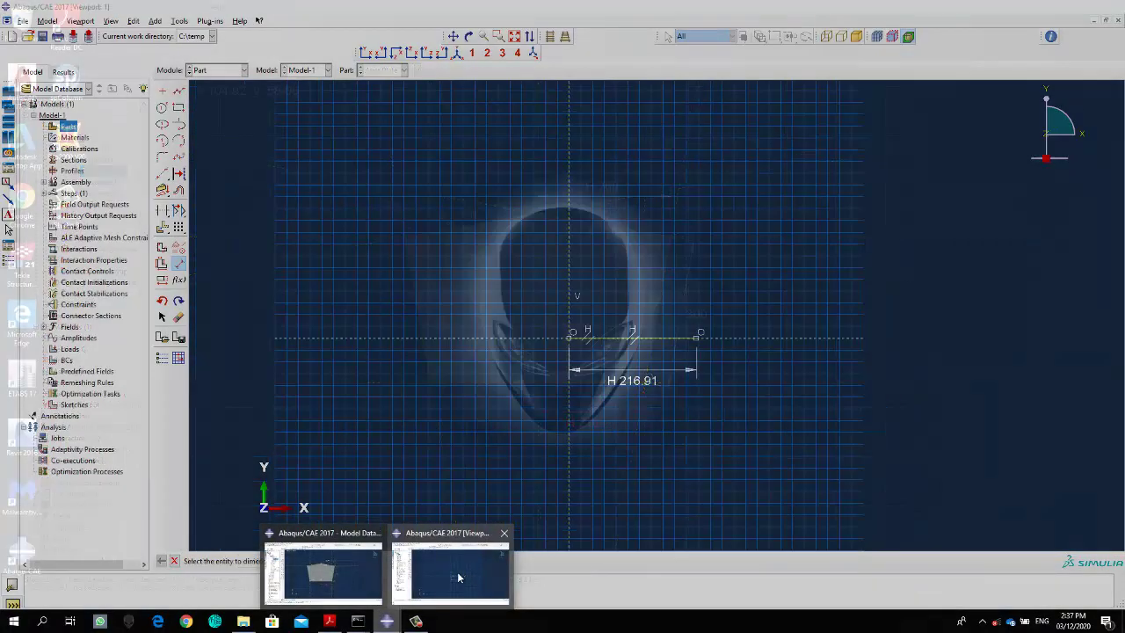
left_click(458, 578)
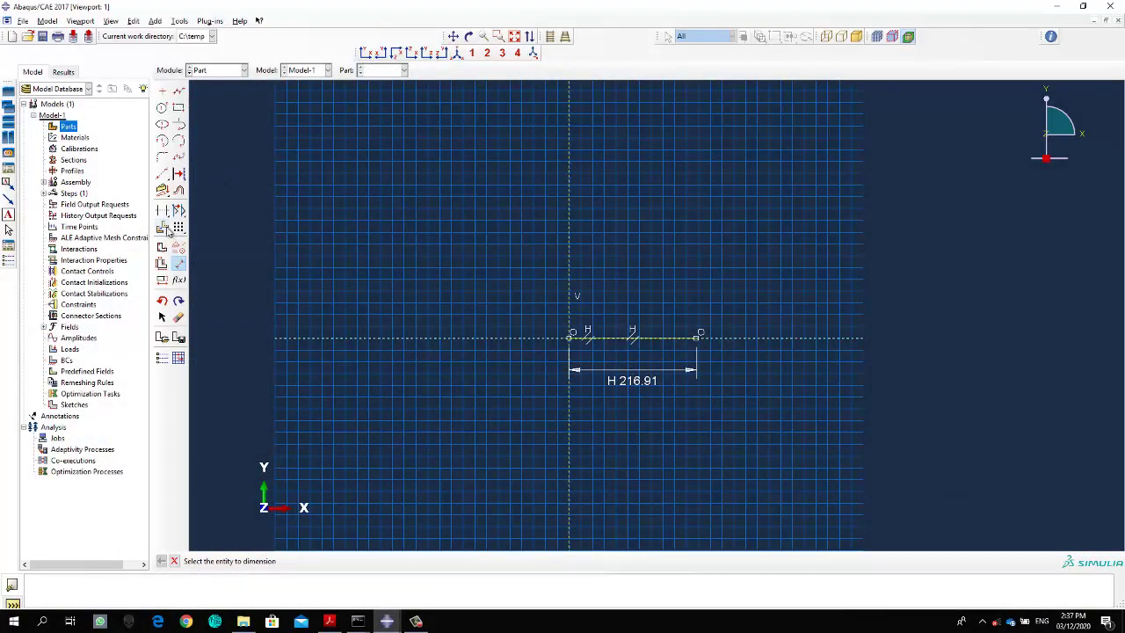
left_click_drag(165, 228, 230, 228)
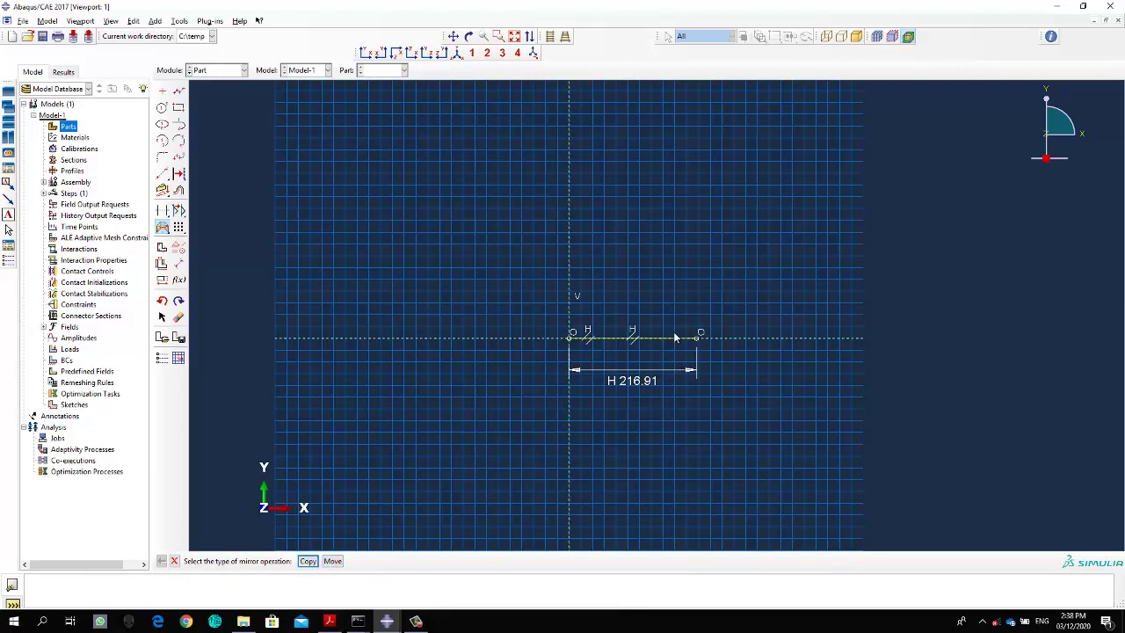
left_click(309, 562)
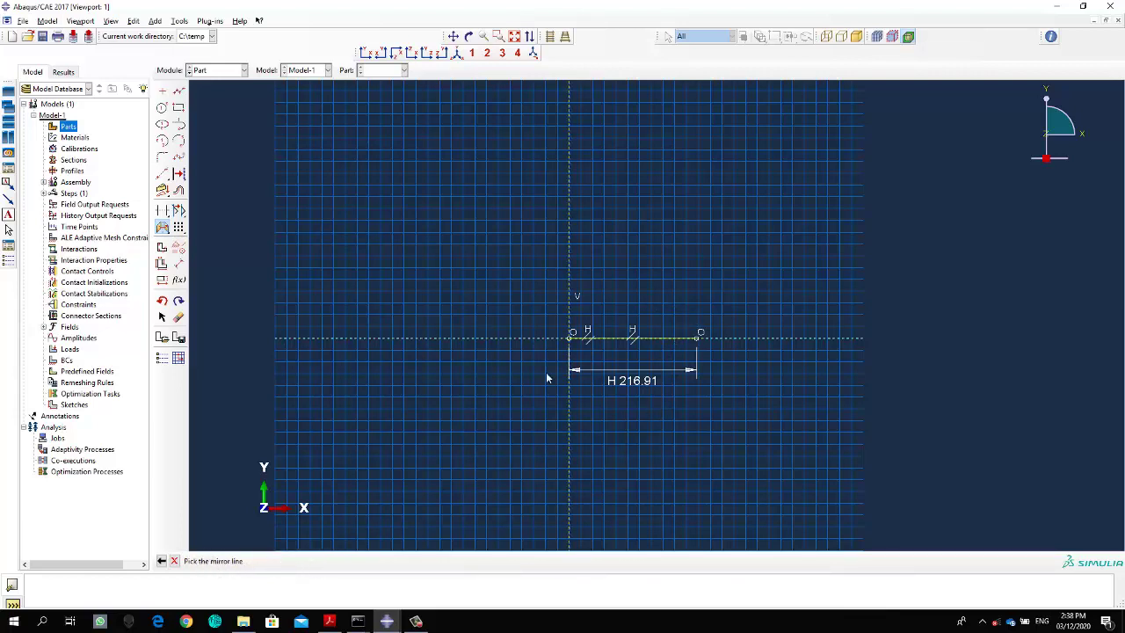
left_click(570, 262)
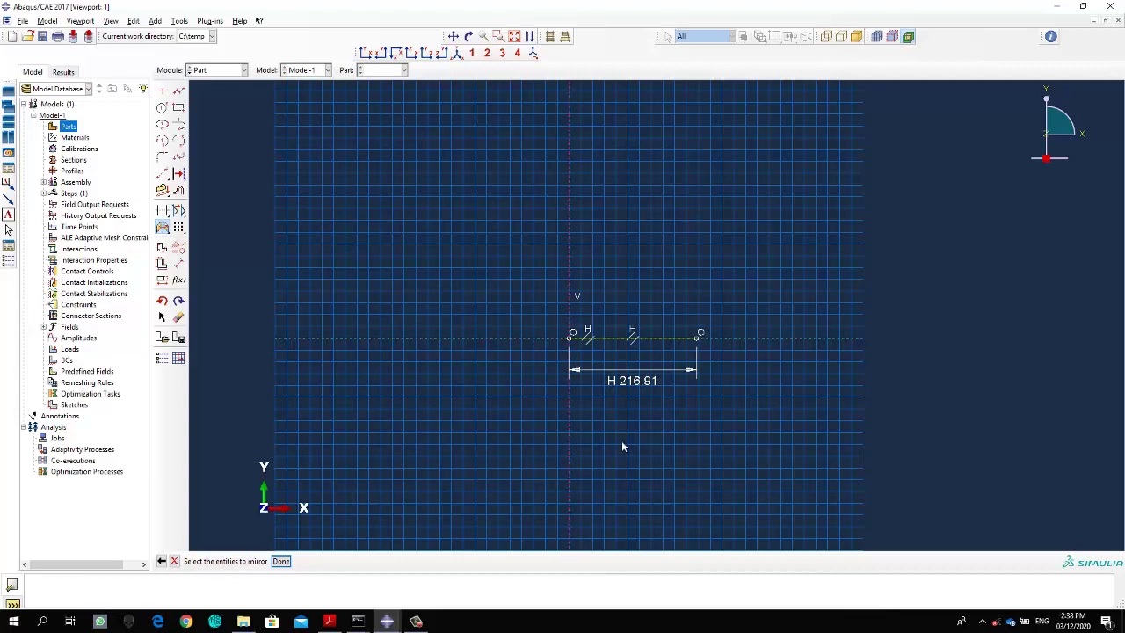
left_click(642, 356)
left_click(281, 560)
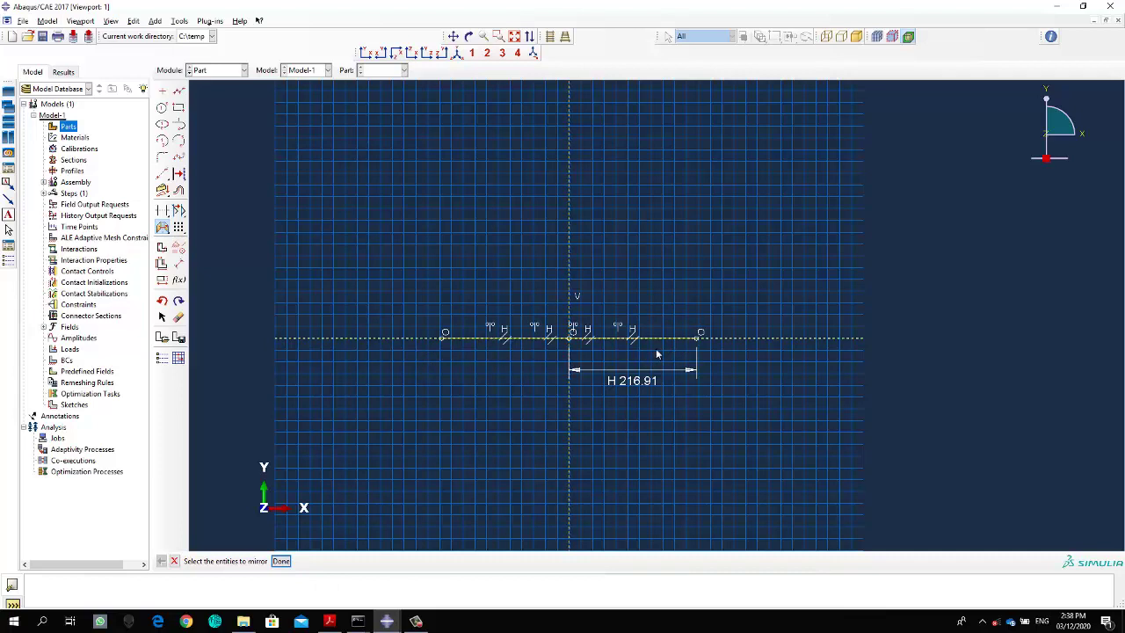
- Create vertical construction lines through the right and left ends of the mirrored bottom edge
left_click(161, 173)
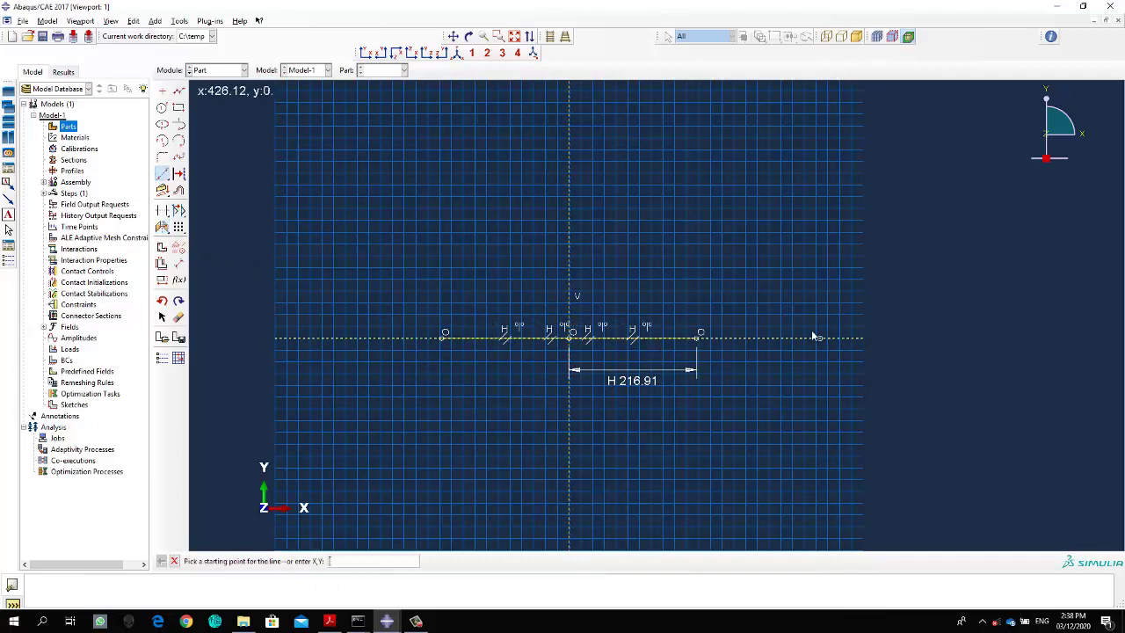
left_click(700, 335)
left_click(703, 220)
middle_click(703, 221)
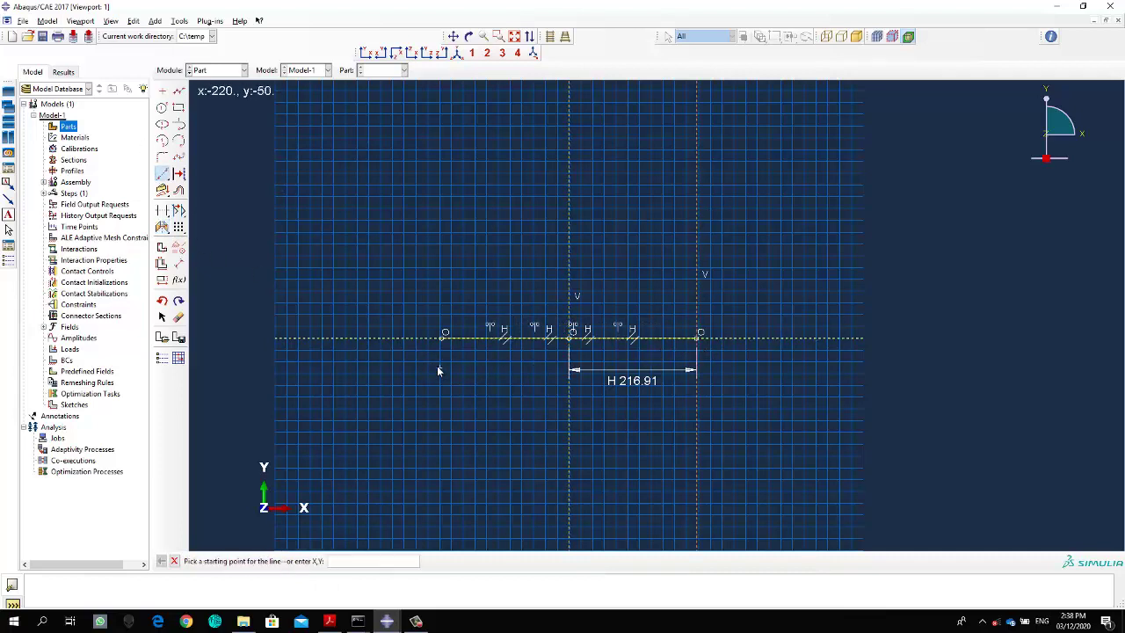
left_click(442, 339)
left_click(444, 223)
middle_click(444, 222)
- Switch to the paperapexfinal2 model, cancel its open dimension, and measure the left edge's angle from the vertical construction line
mouse_move(391, 624)
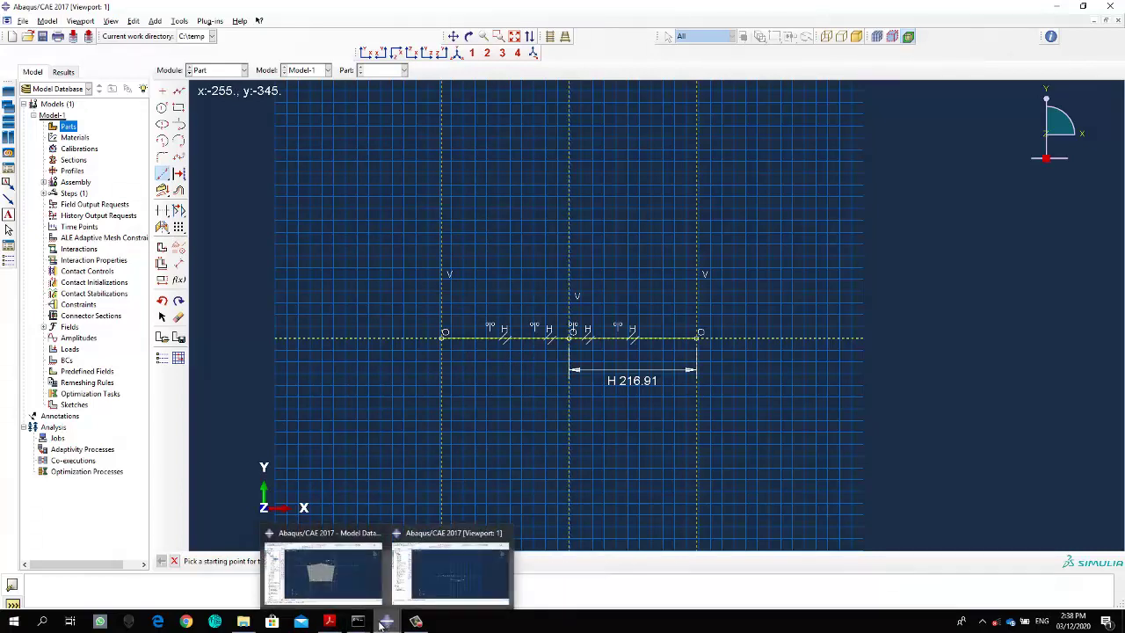
mouse_move(356, 592)
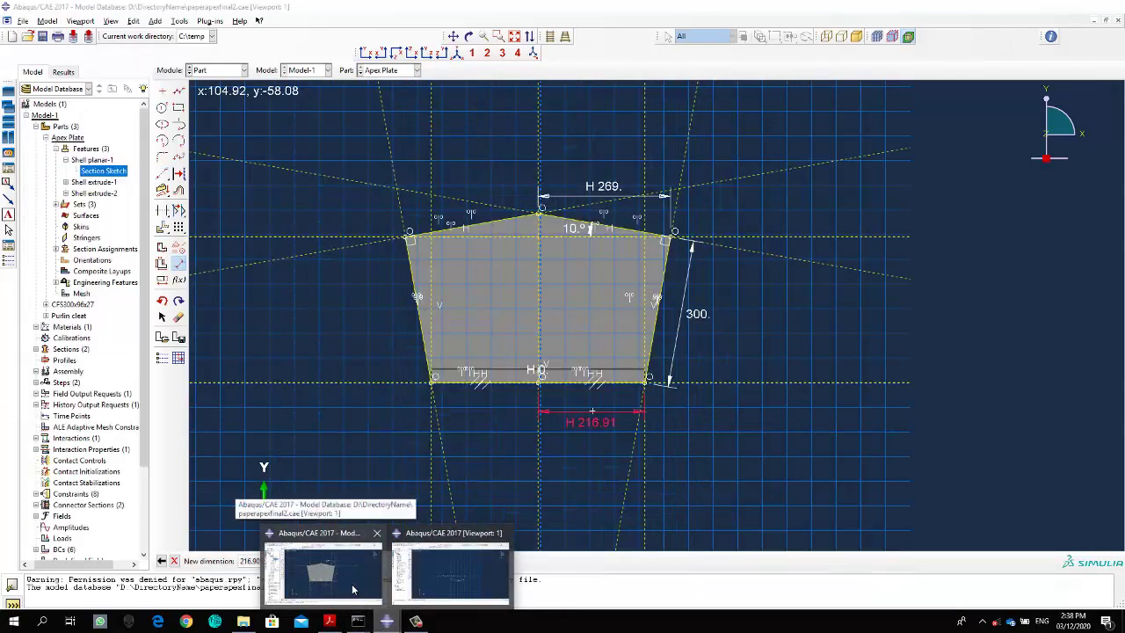
left_click(353, 589)
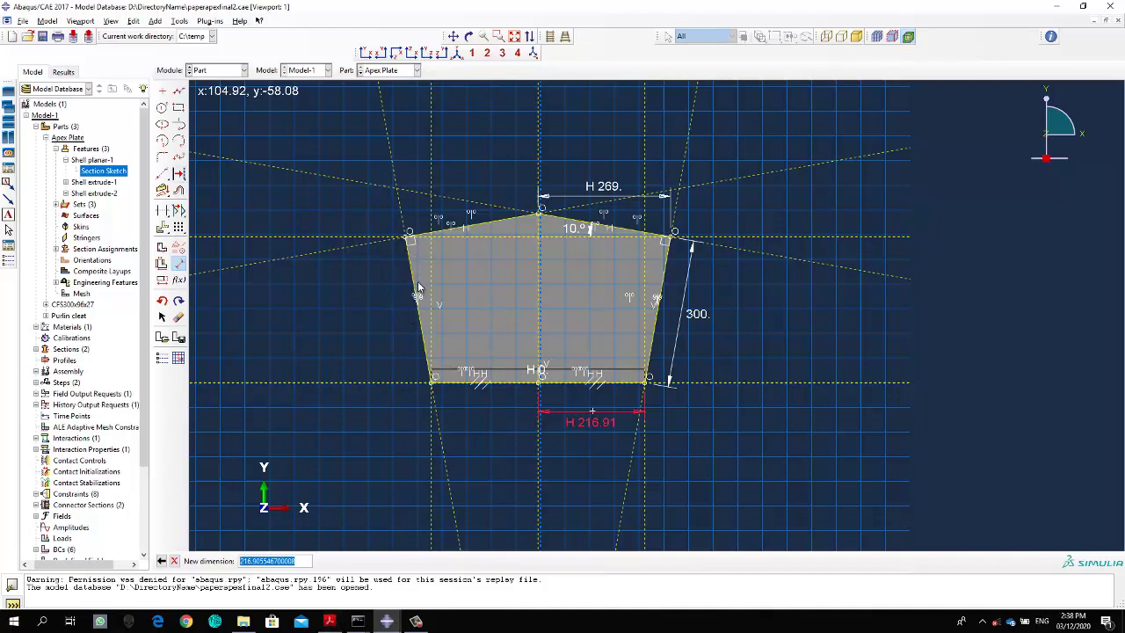
key("Escape")
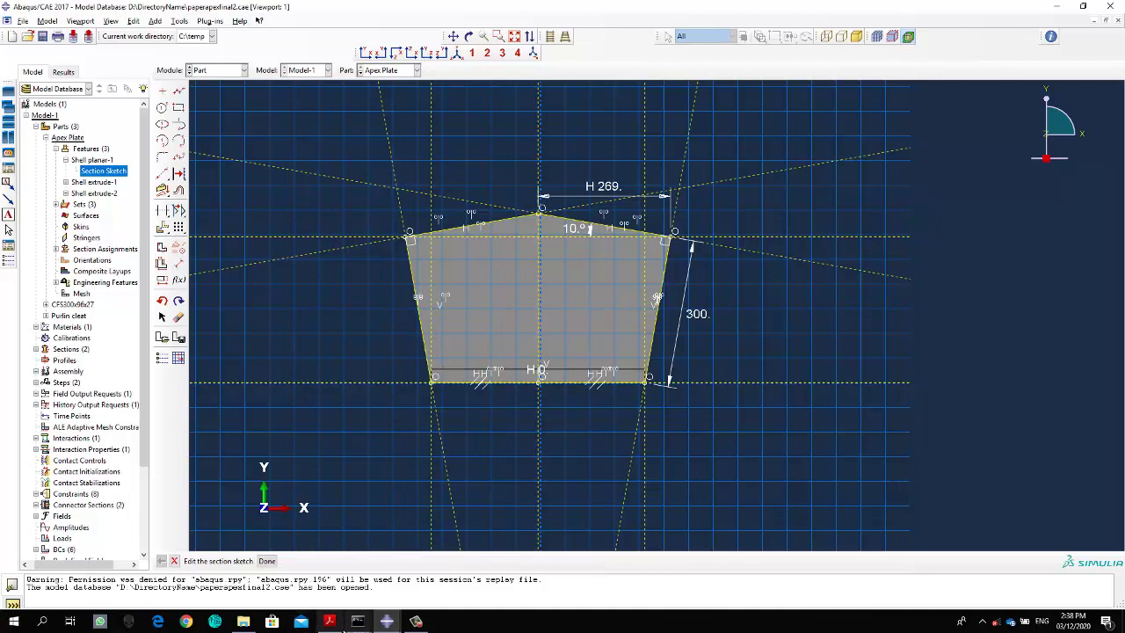
mouse_move(342, 629)
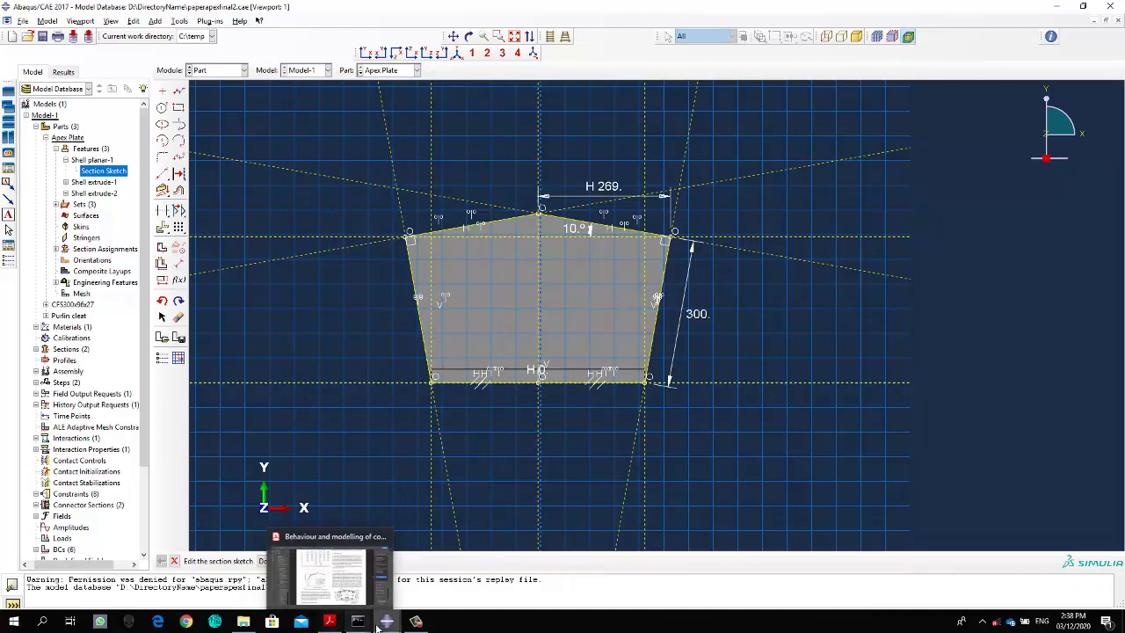
left_click(178, 266)
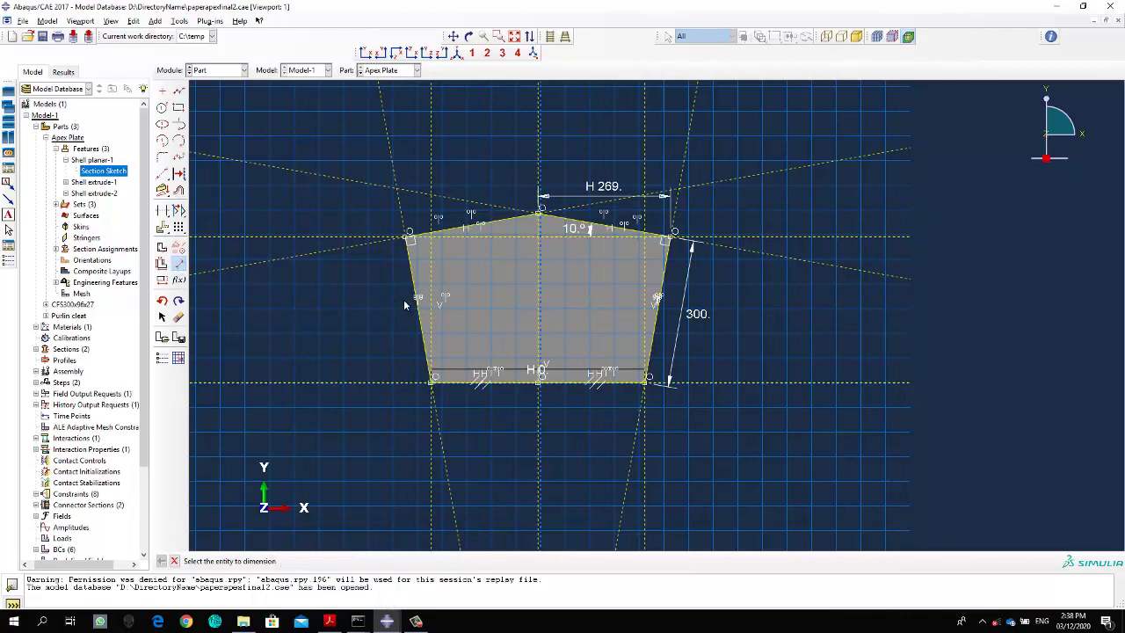
left_click(416, 283)
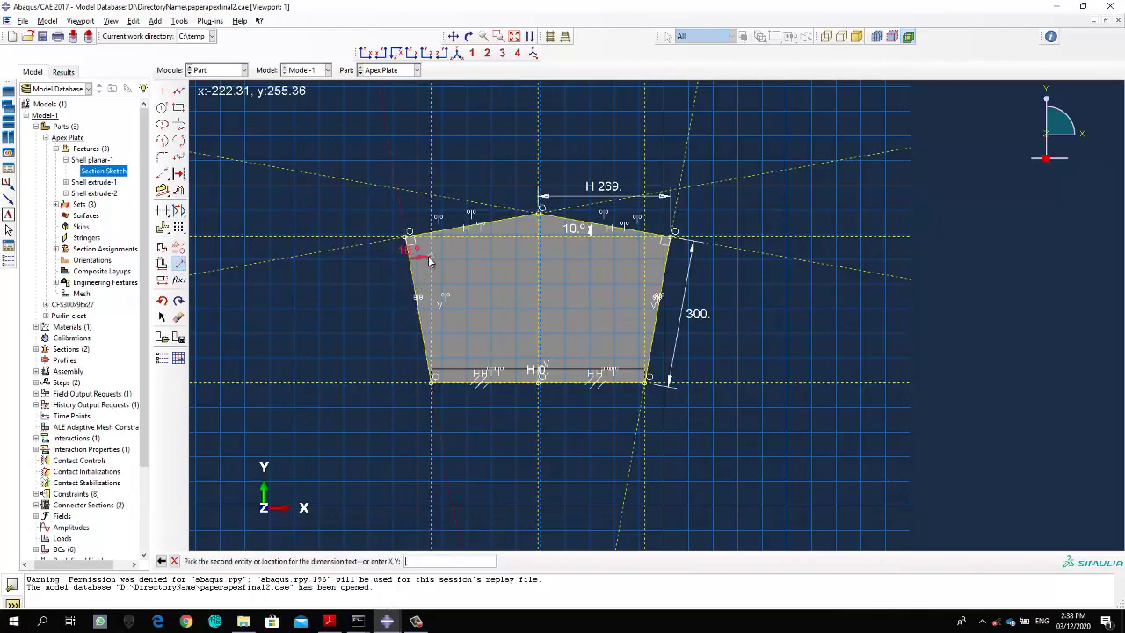
- Check the apex connection geometry in the paper's PDF, in Fig. 23 with the test setup dimensions
left_click(330, 621)
scroll(531, 486, "down", 10)
scroll(531, 486, "down", 2)
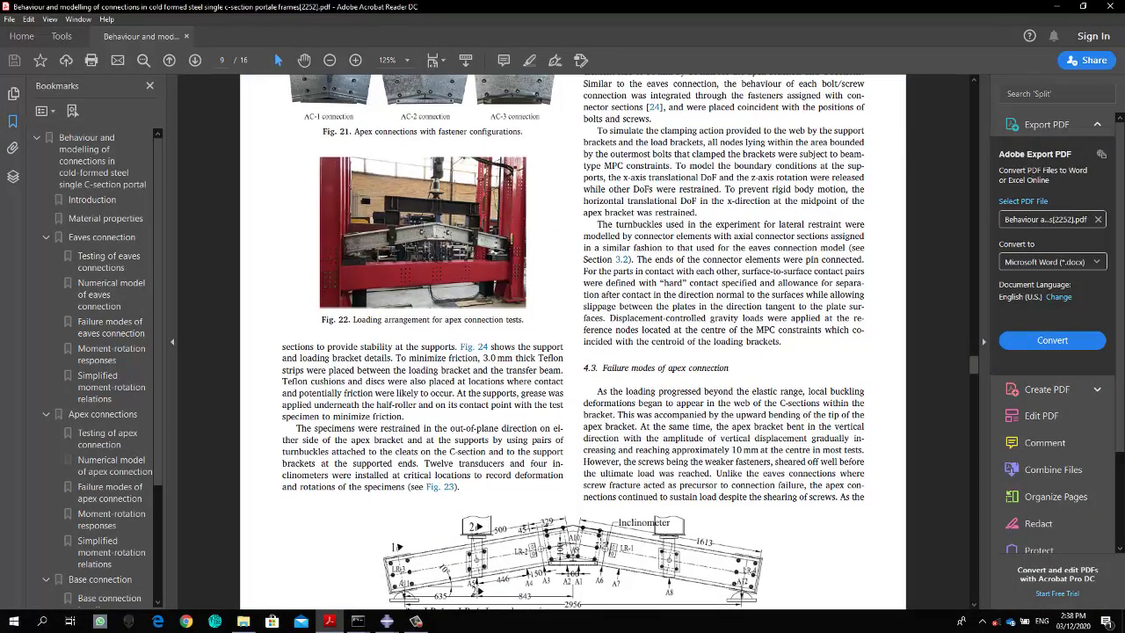
scroll(641, 514, "down", 5)
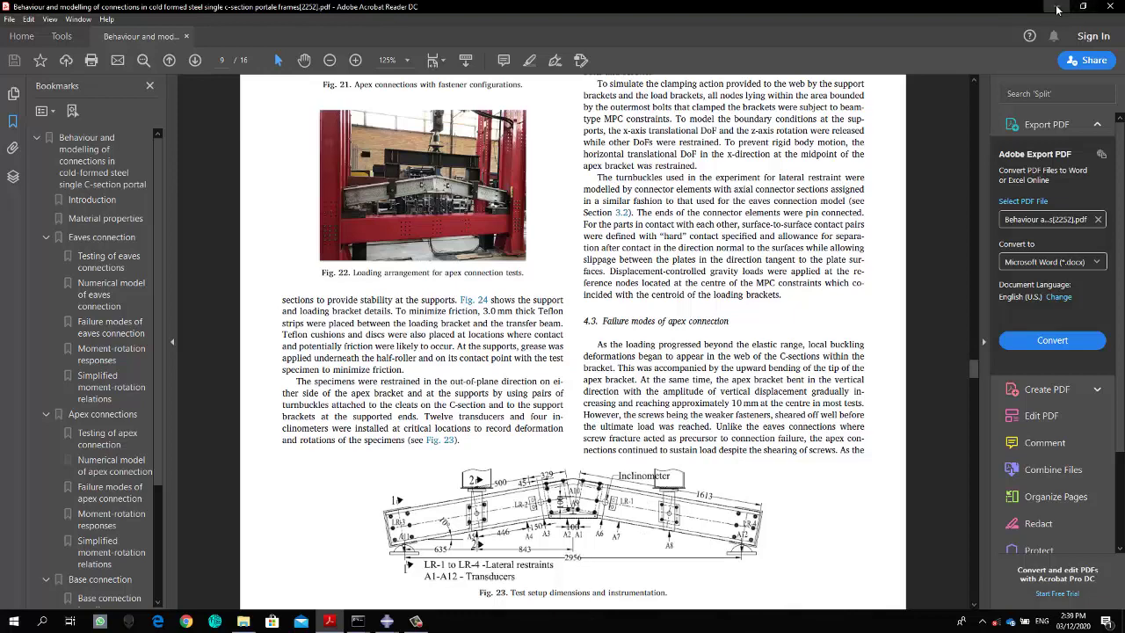
key("alt+Tab")
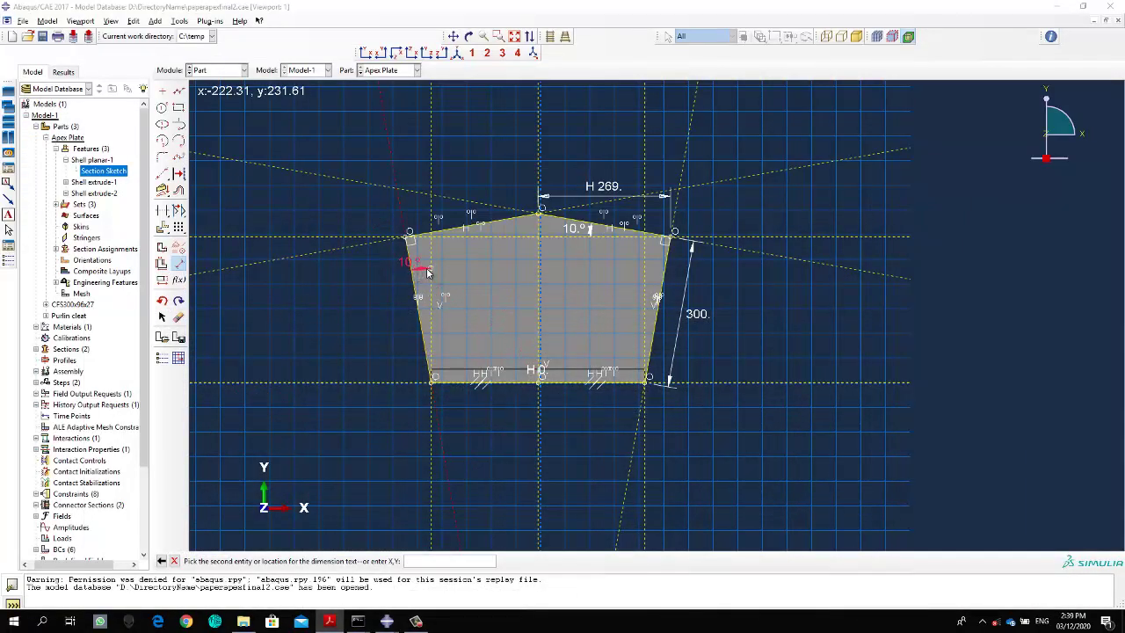
- Measure the angle between the reference sketch's upper-left sloped line and the horizontal construction line, keeping the sketch open
left_click(180, 262)
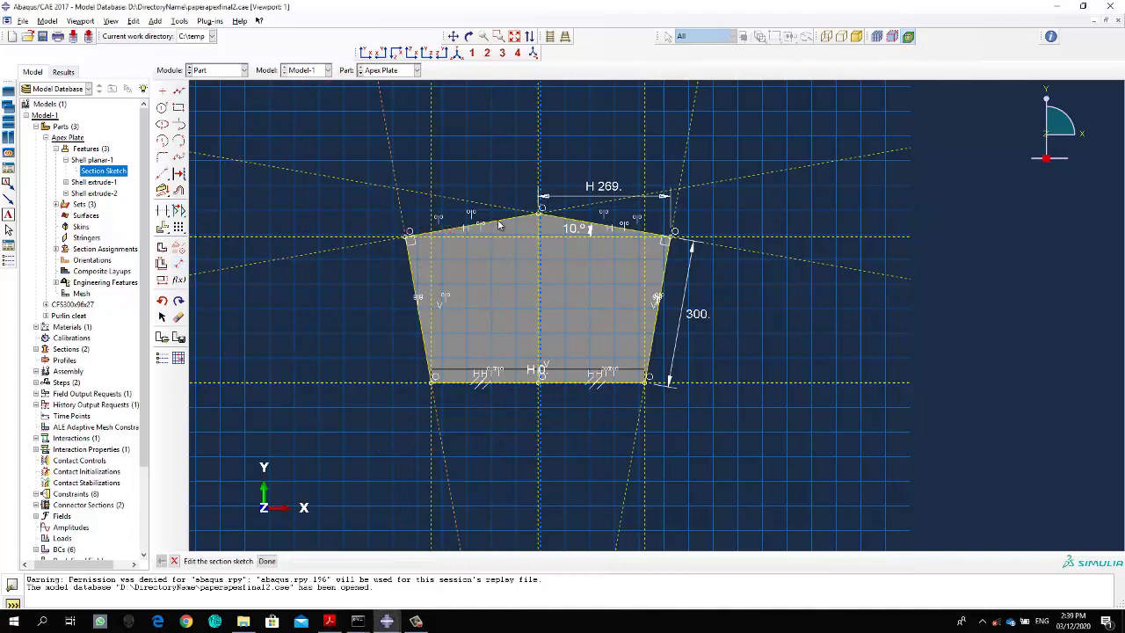
left_click(180, 264)
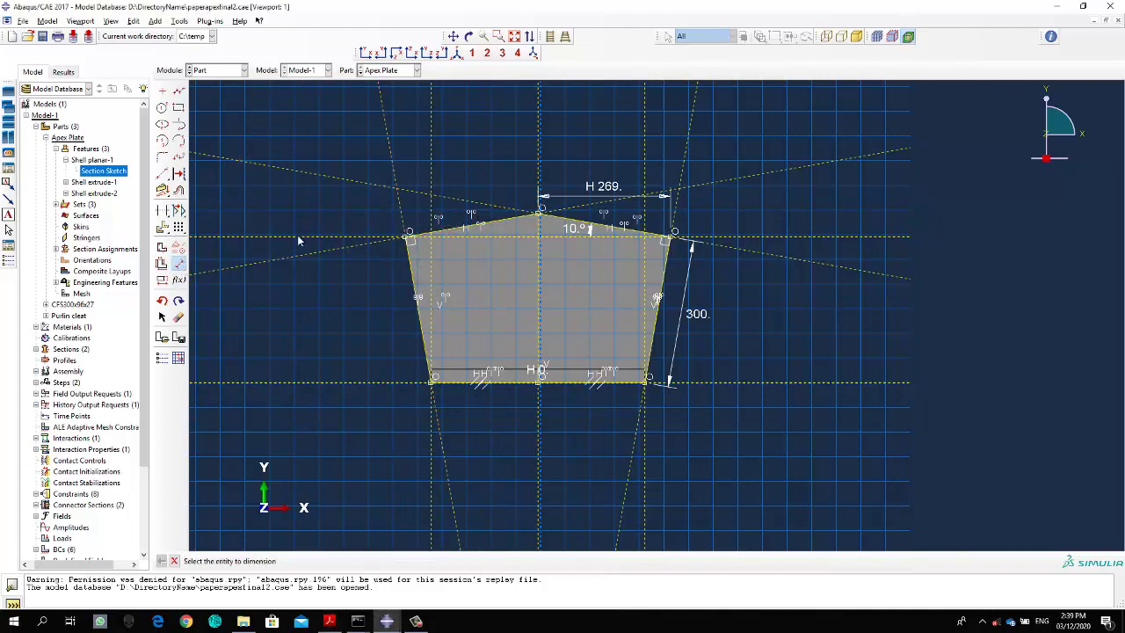
left_click(485, 224)
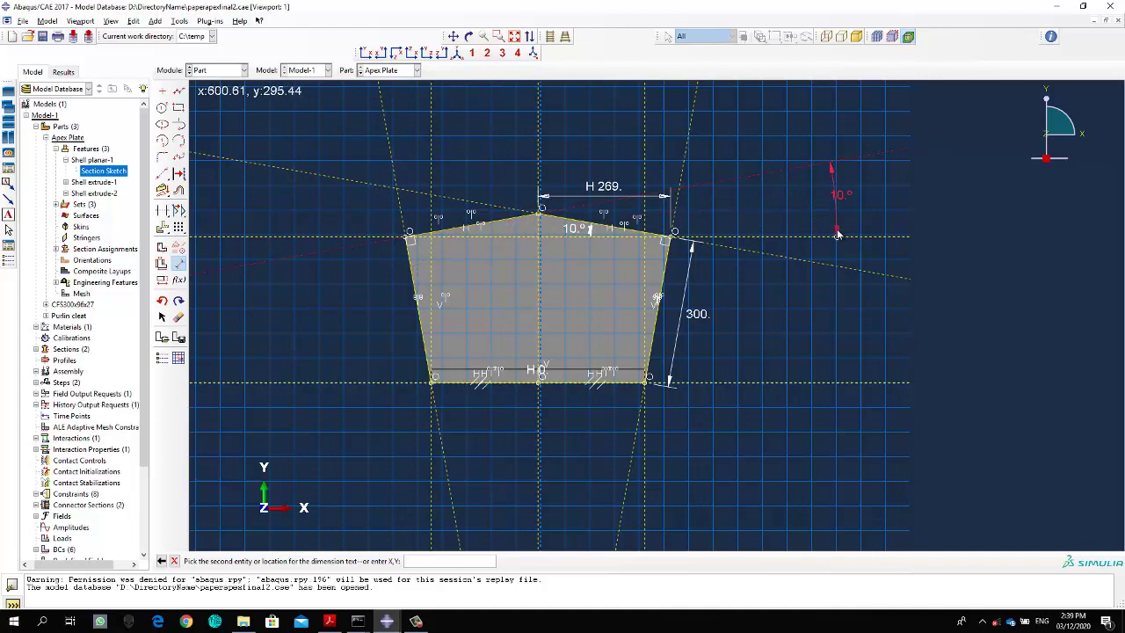
key("Escape")
key("Escape")
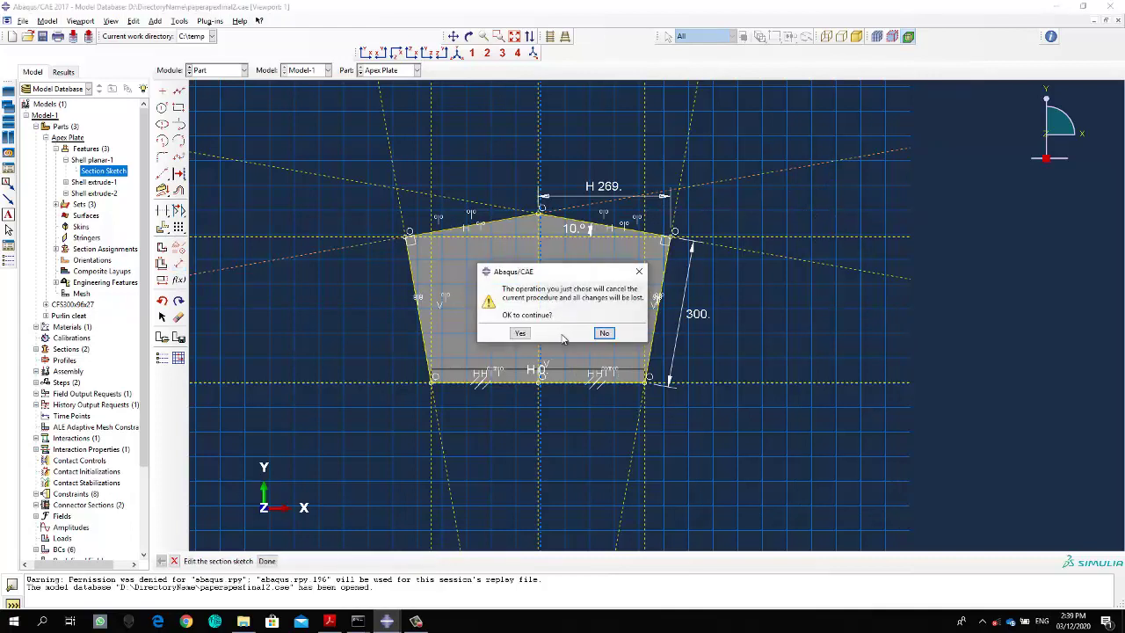
left_click(604, 333)
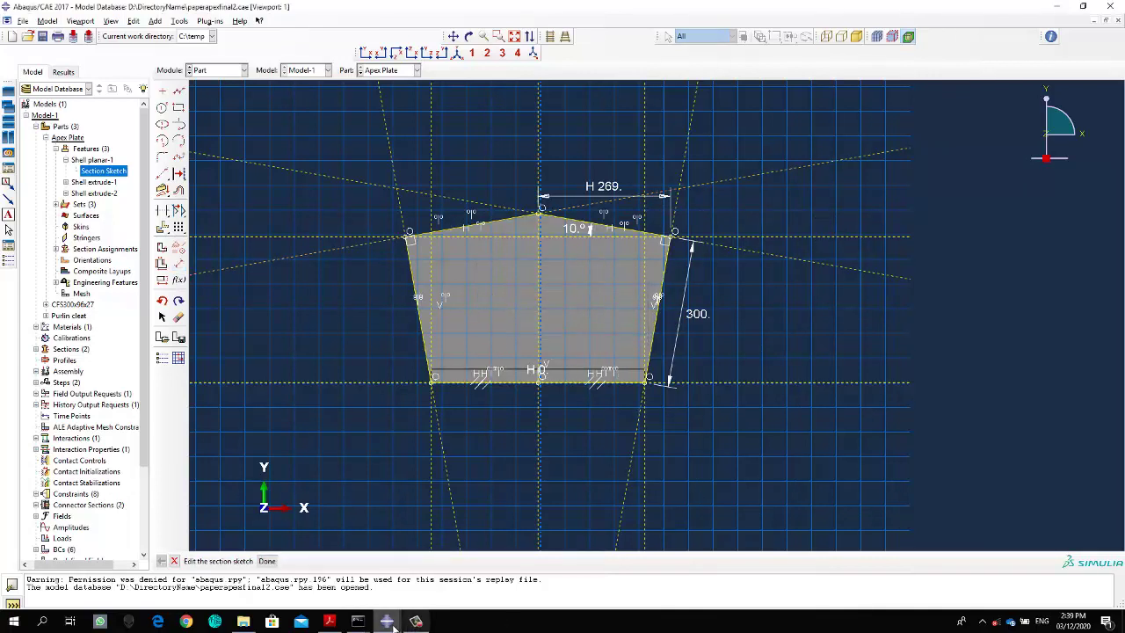
- In the new model's sketch, create an oblique construction line through the bottom edge's left end and a horizontal one about 210 above the edge
mouse_move(387, 622)
left_click(505, 571)
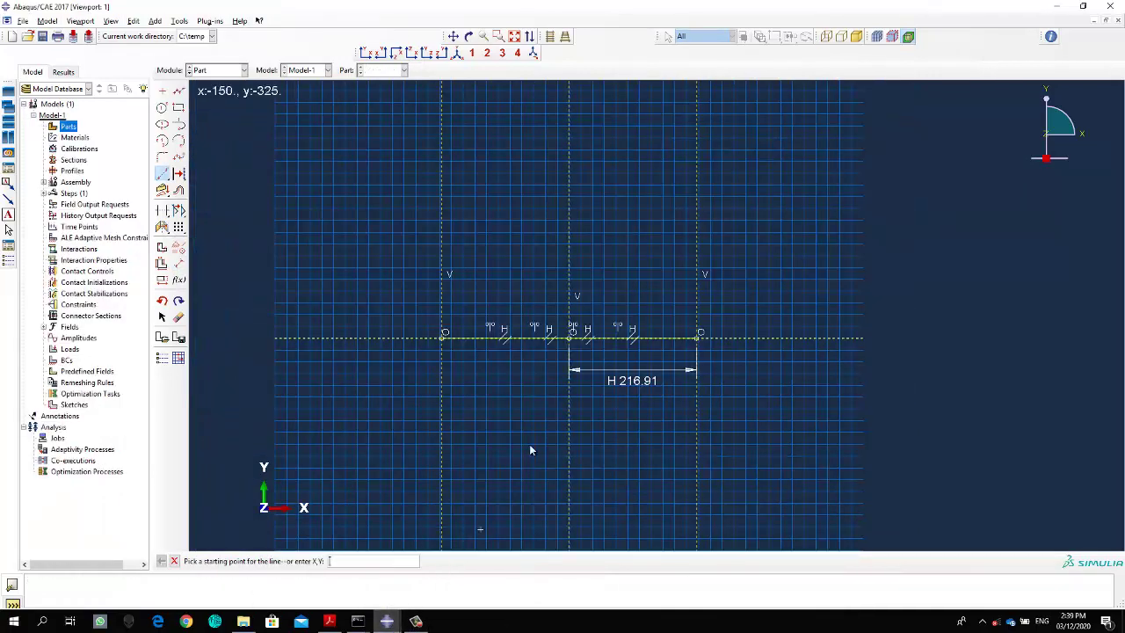
left_click(444, 336)
left_click(405, 289)
left_click(567, 220)
left_click(763, 217)
key("Escape")
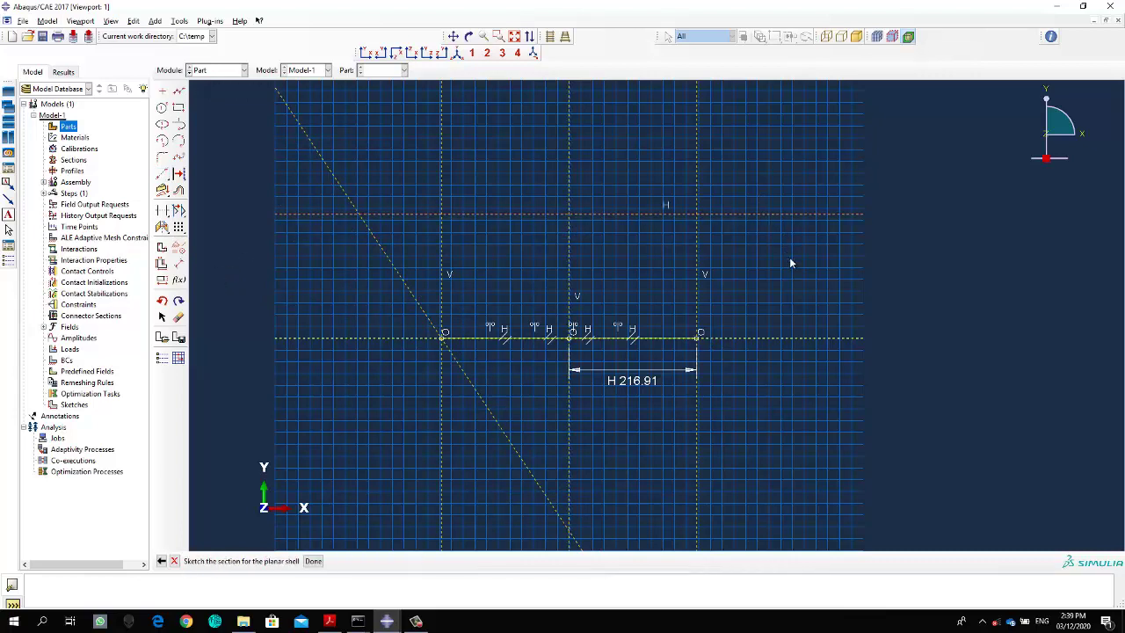
- Switch to the paperapexfinal2 sketch and measure the distance between its two horizontal construction lines
mouse_move(392, 620)
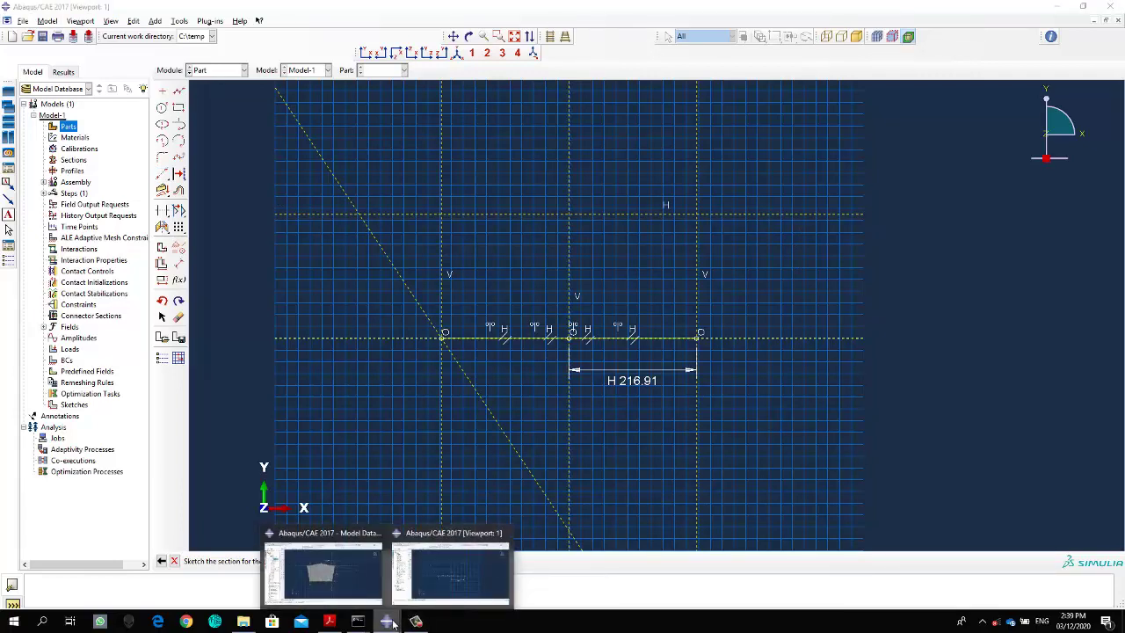
left_click(330, 572)
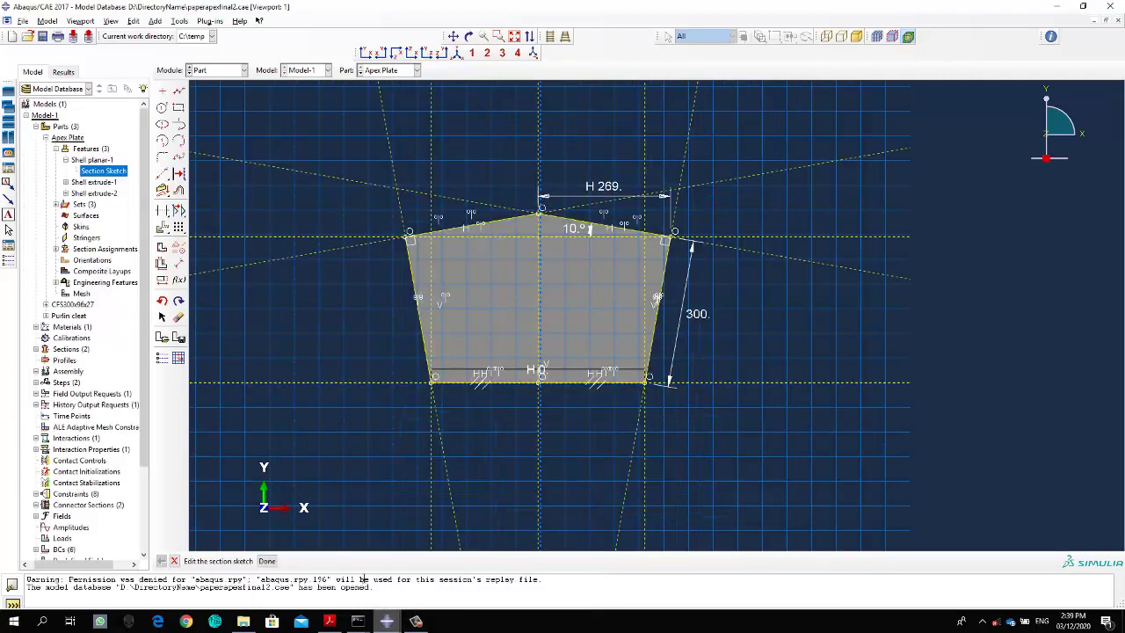
left_click(178, 263)
left_click(779, 237)
left_click(780, 382)
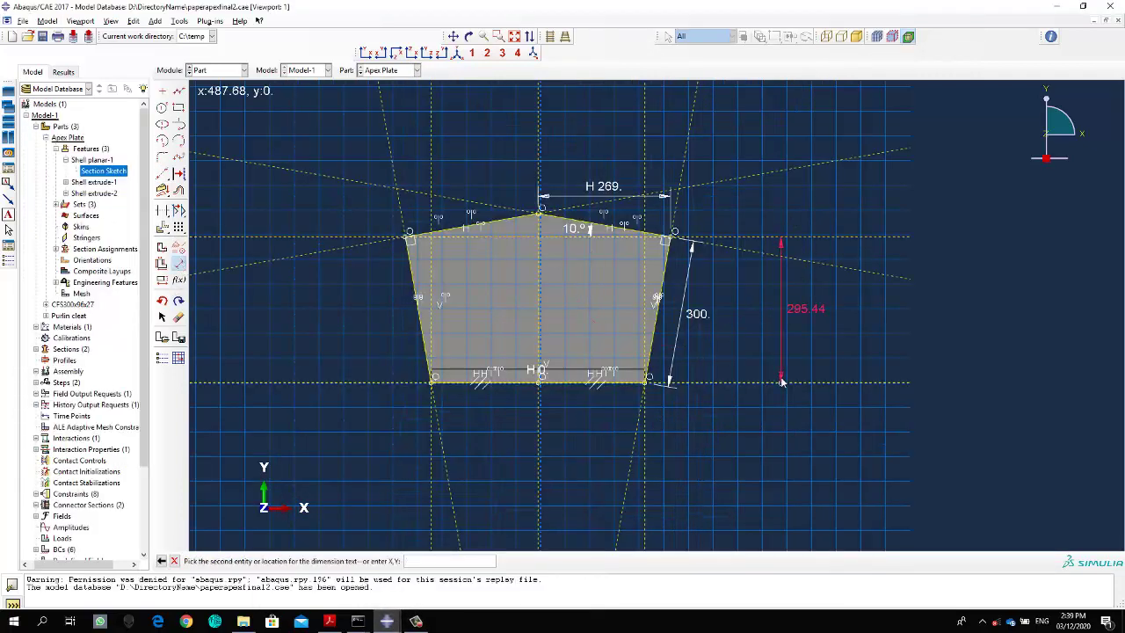
left_click(765, 333)
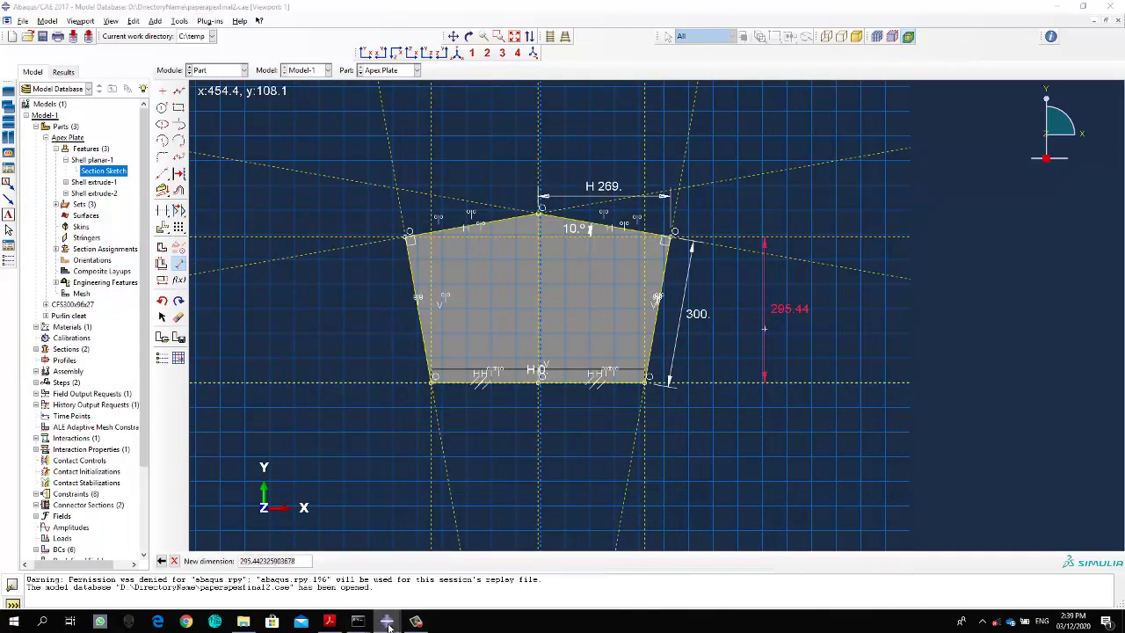
- In the new model's sketch, dimension the distance between the two horizontal construction lines and set it to 295.44
mouse_move(387, 621)
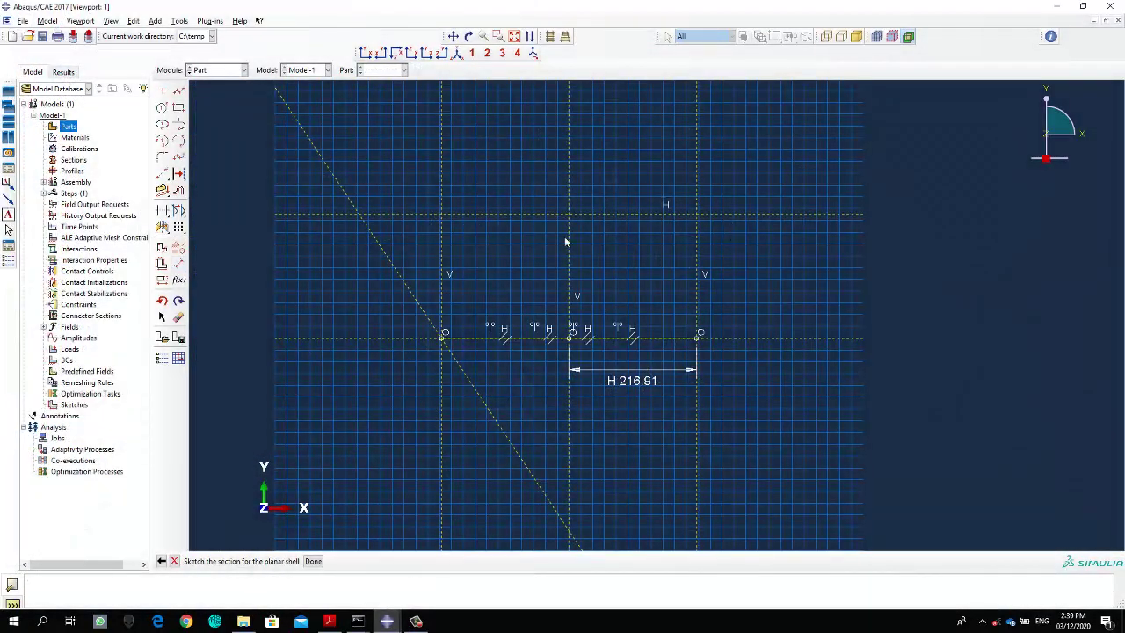
left_click(179, 262)
left_click(811, 215)
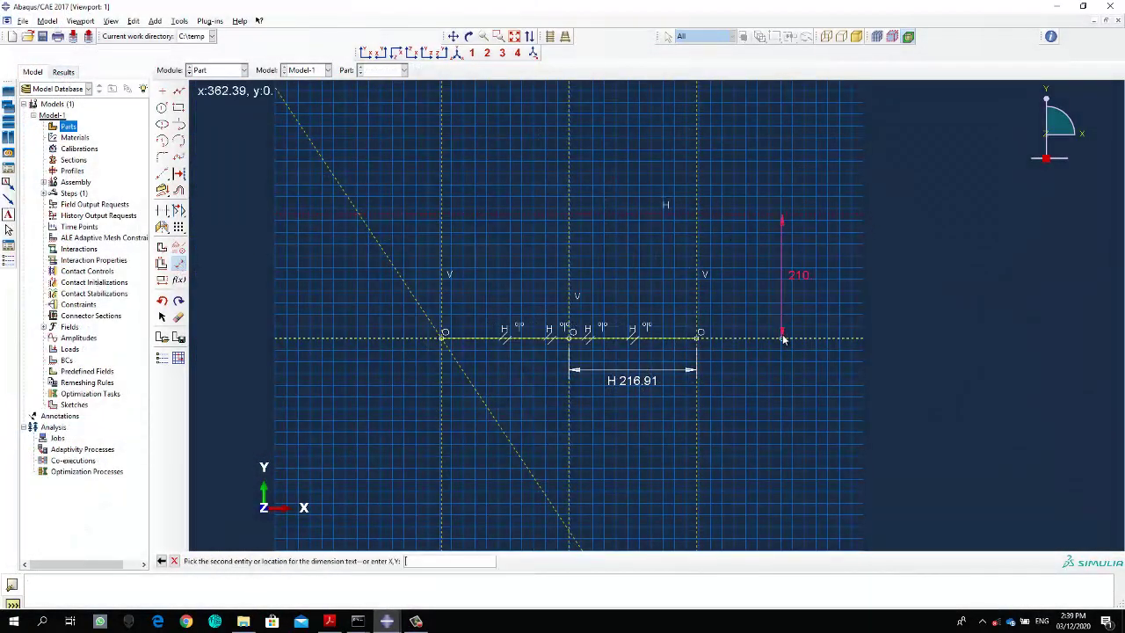
left_click(788, 289)
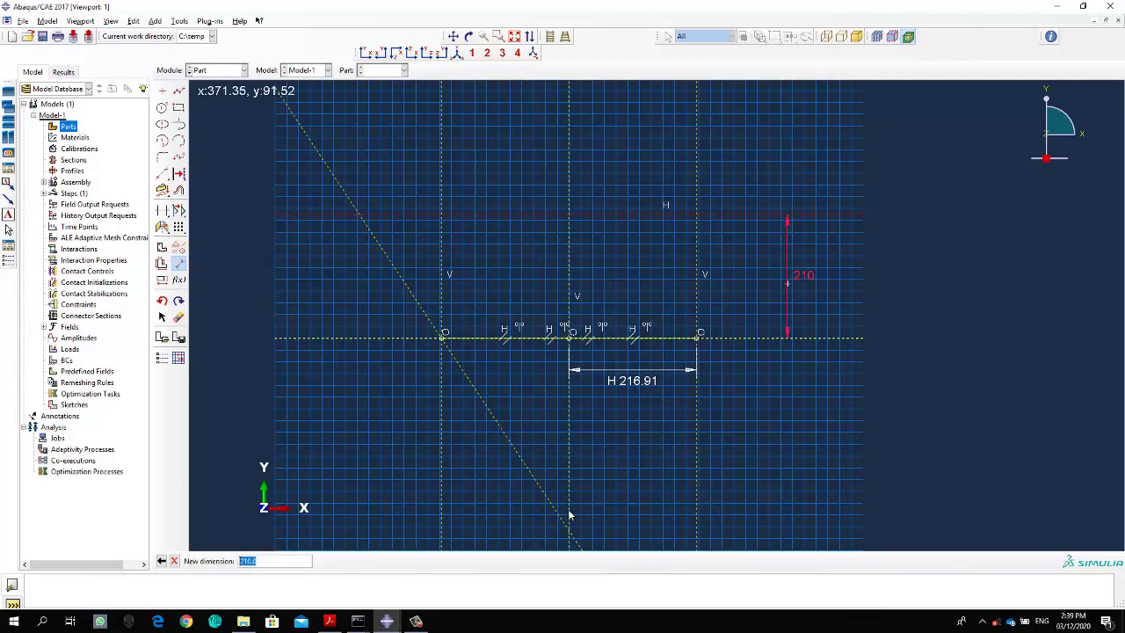
left_click(326, 576)
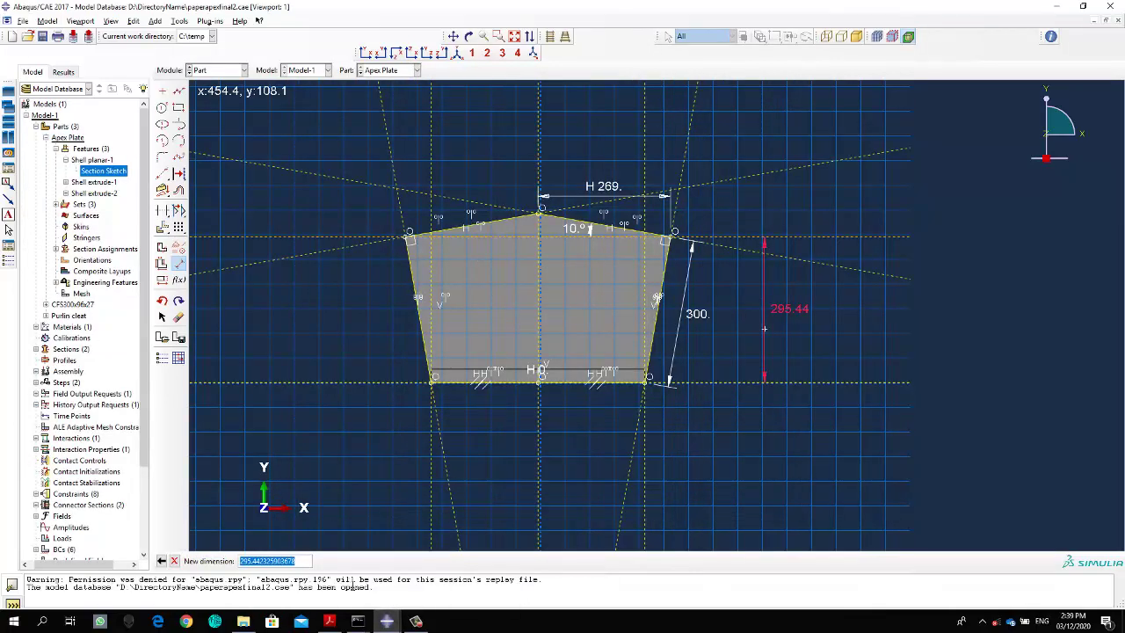
left_click(443, 576)
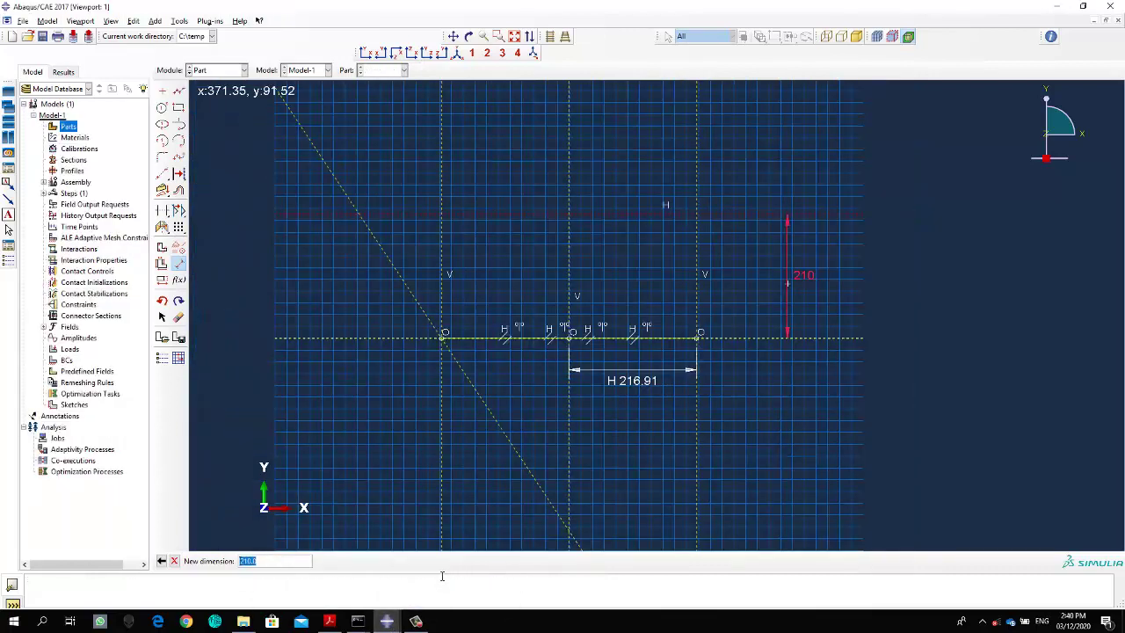
type("295.44")
key("Return")
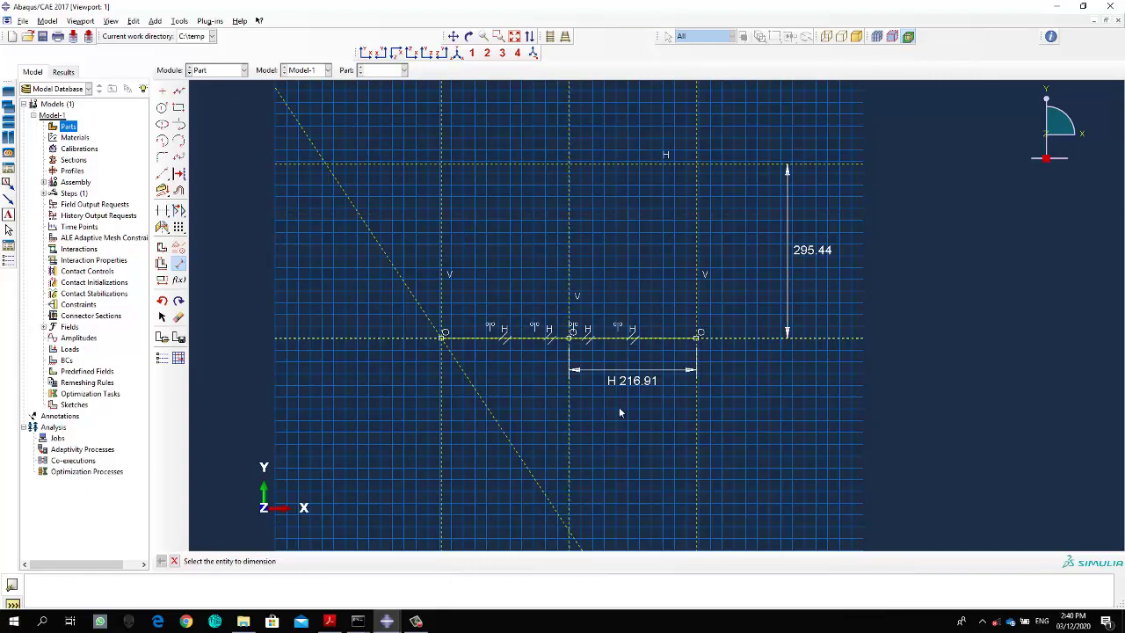
- Dimension the angle between the oblique construction line and the left vertical construction line and set it to 10°
middle_click_drag(611, 410, 585, 456, "ctrl+alt")
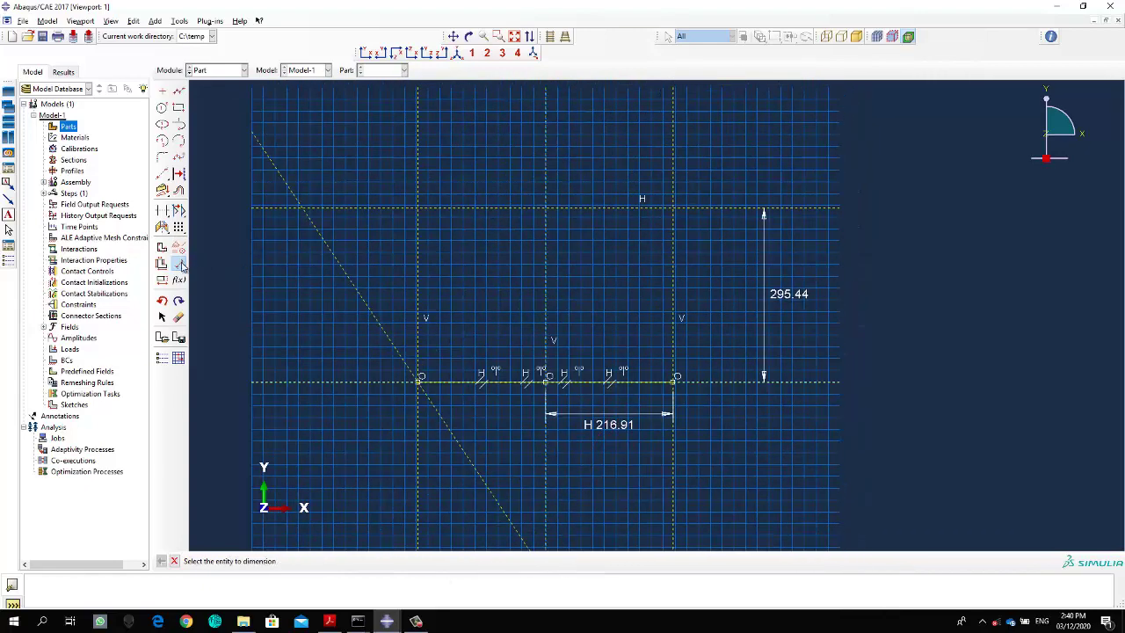
left_click(383, 323)
left_click(410, 303)
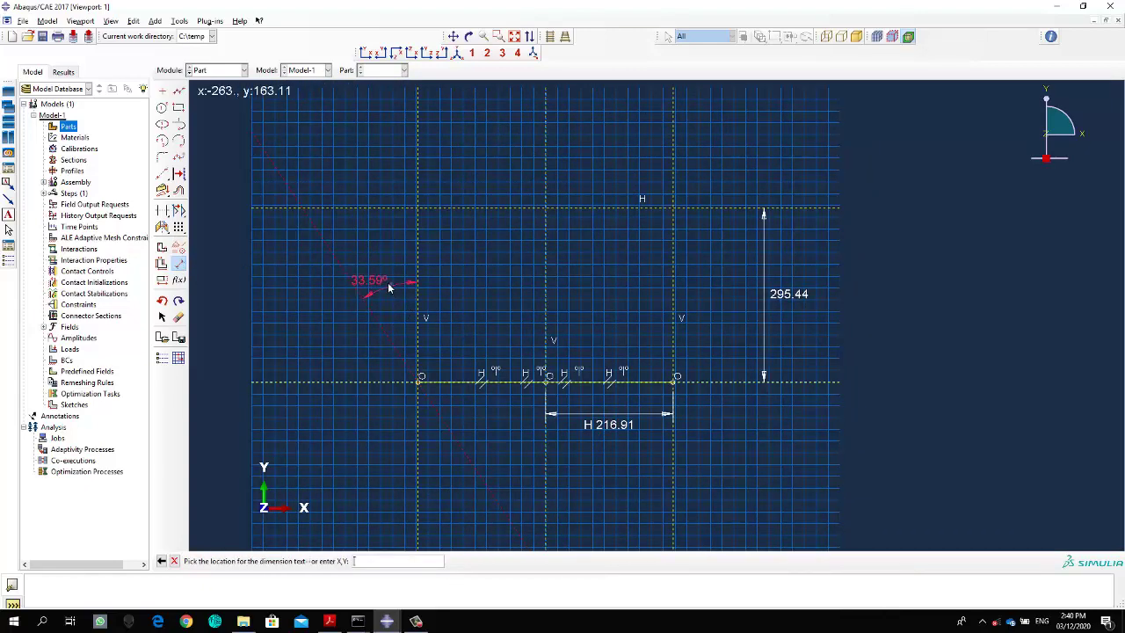
left_click(382, 275)
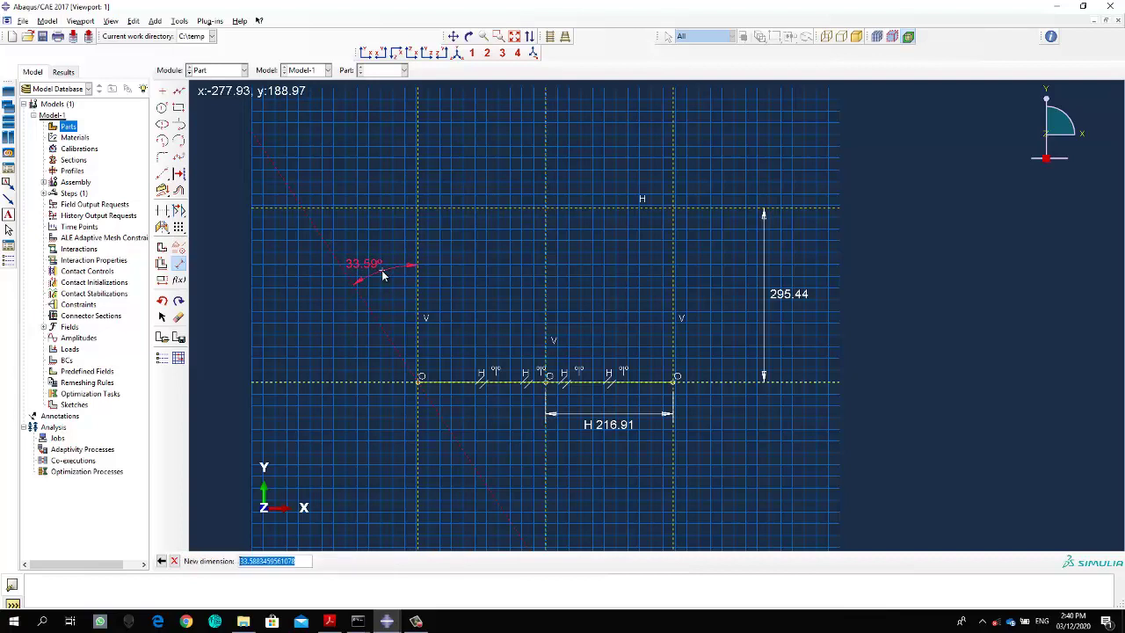
type("10")
key("Return")
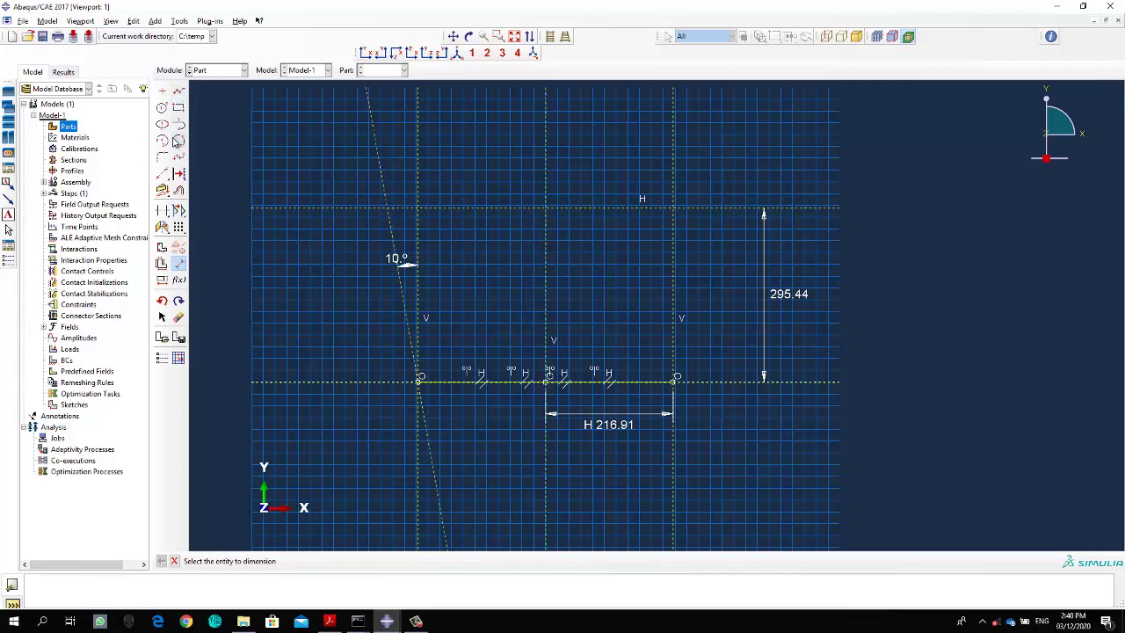
- Create an oblique construction line through the left vertical and upper horizontal lines' intersection, and set its angle to the horizontal to 10°
left_click(161, 173)
left_click(418, 209)
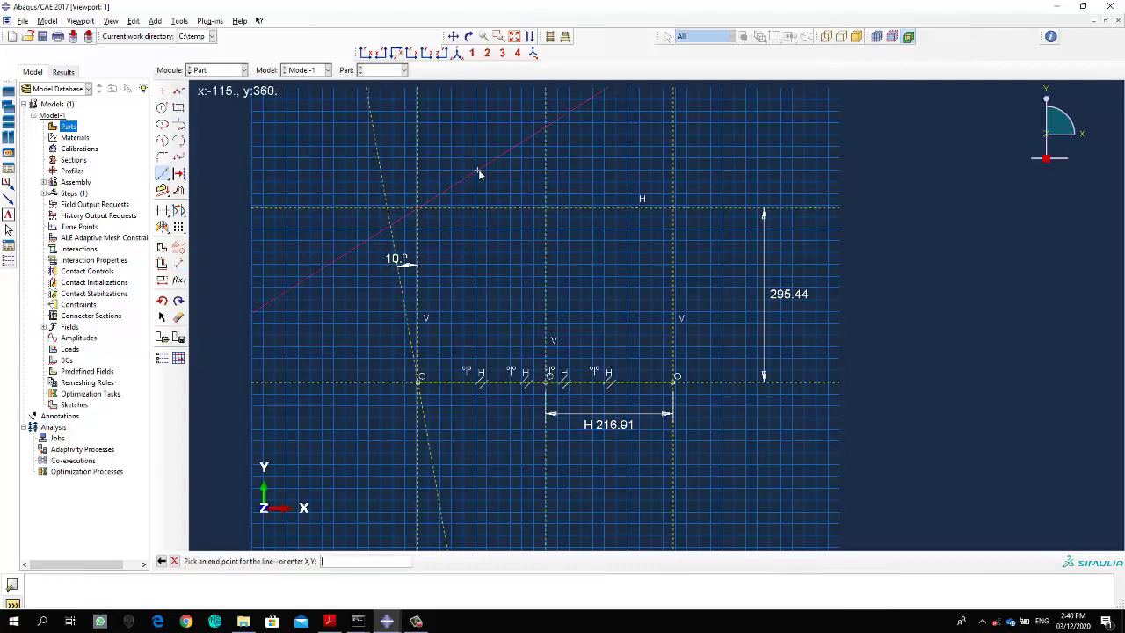
left_click(477, 175)
left_click(179, 262)
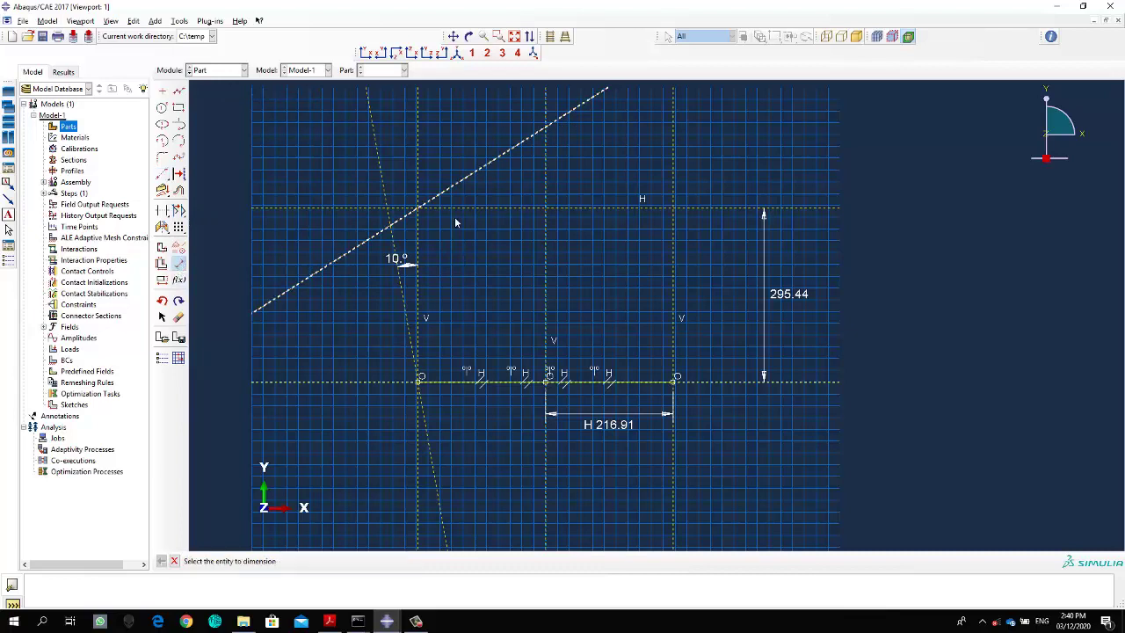
left_click(499, 159)
left_click(527, 185)
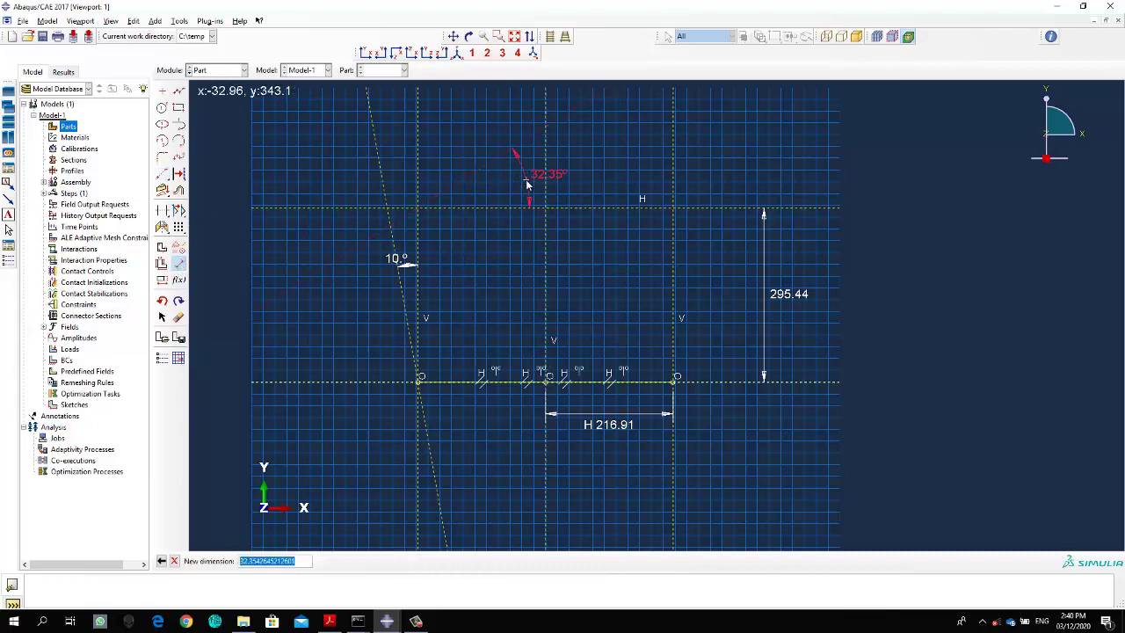
type("10")
key("Return")
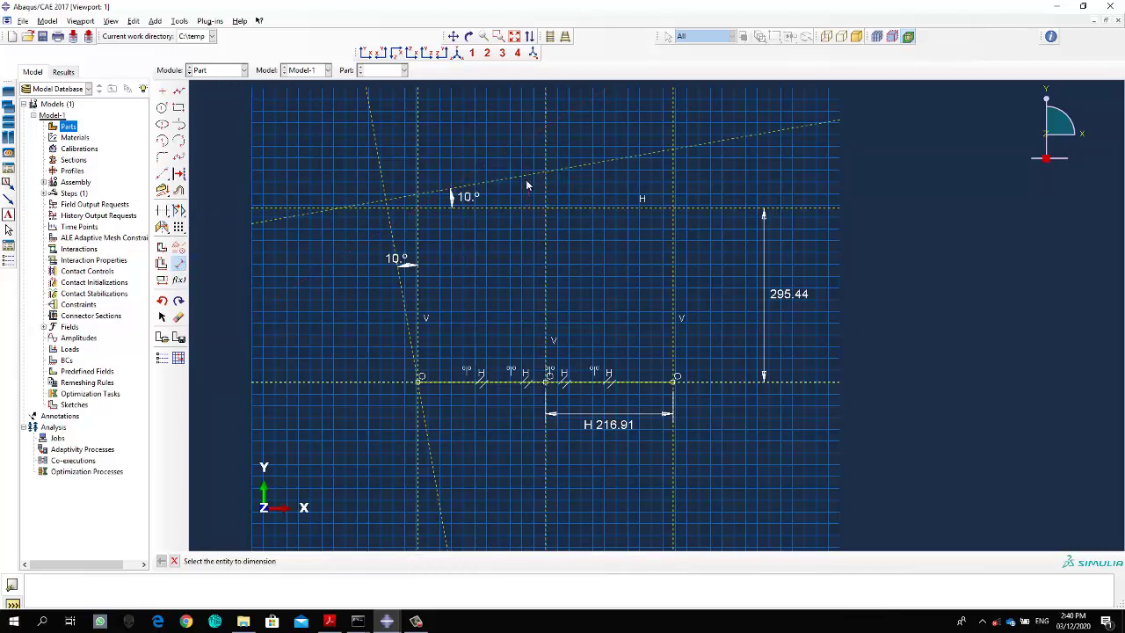
- Mirror the two oblique construction lines about the central vertical construction line, keeping the originals
key("Escape")
left_click(597, 327)
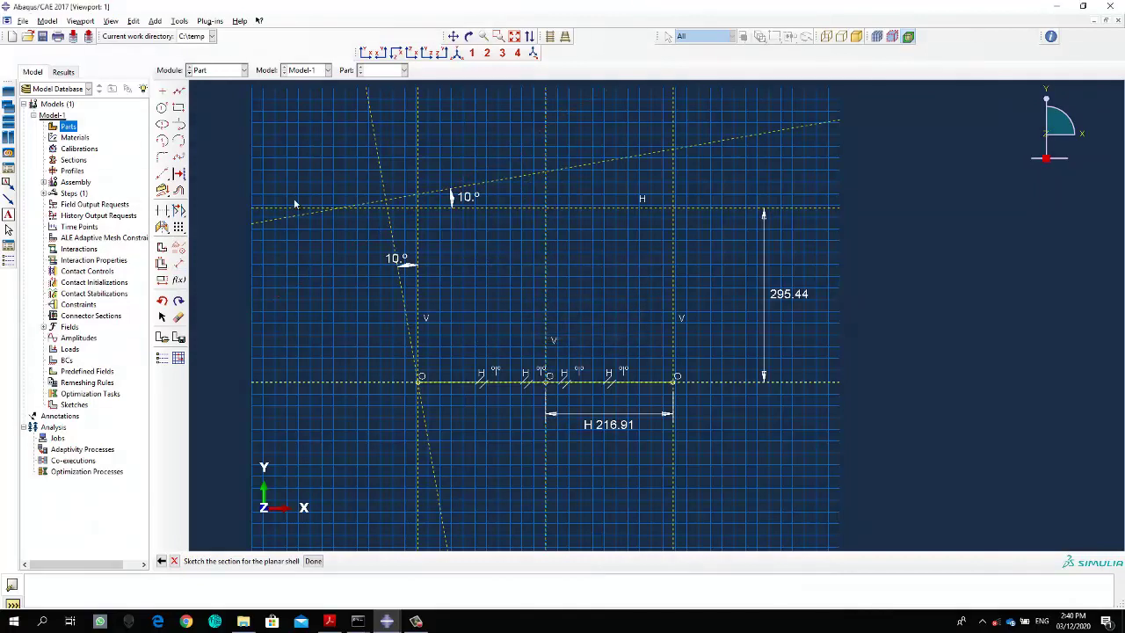
left_click_drag(161, 227, 230, 228)
left_click(310, 562)
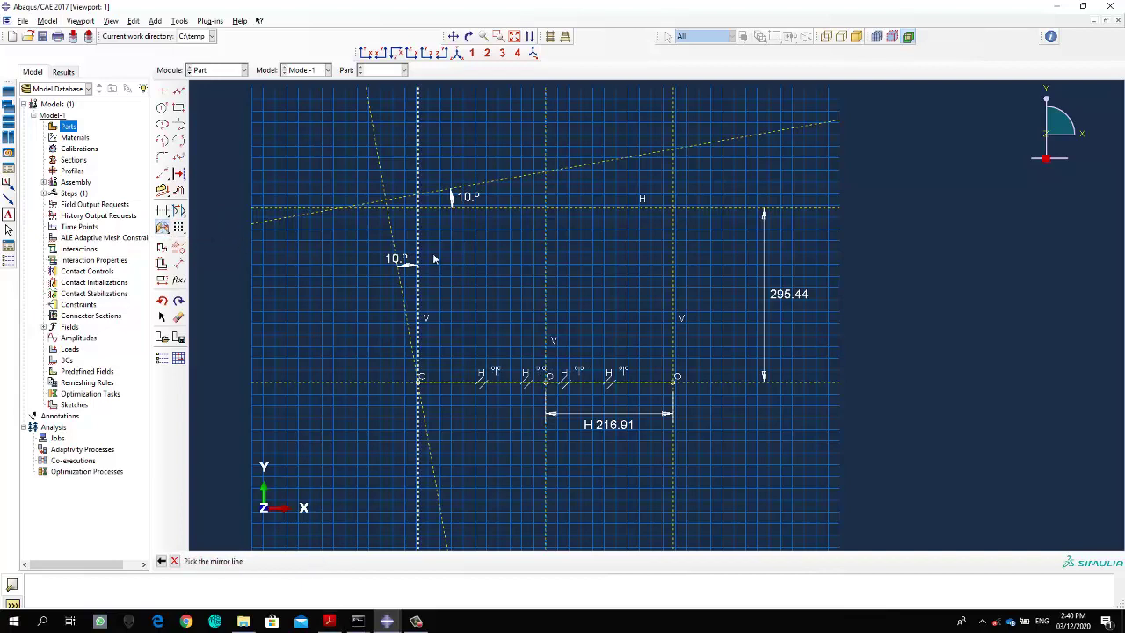
left_click(543, 250)
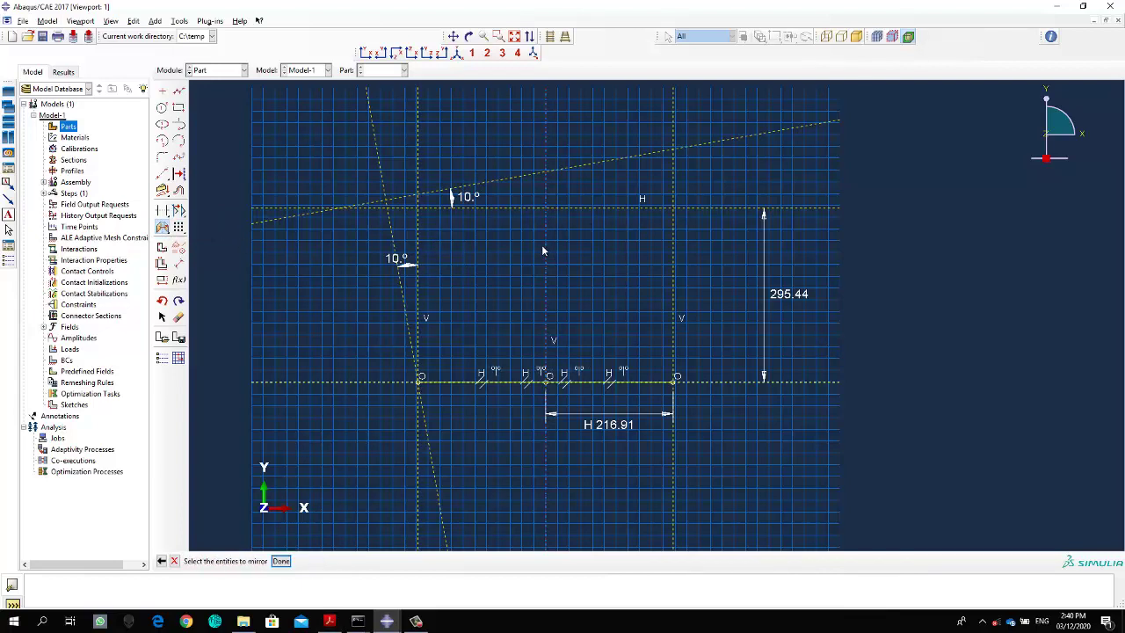
left_click_drag(467, 158, 335, 289)
left_click(280, 561)
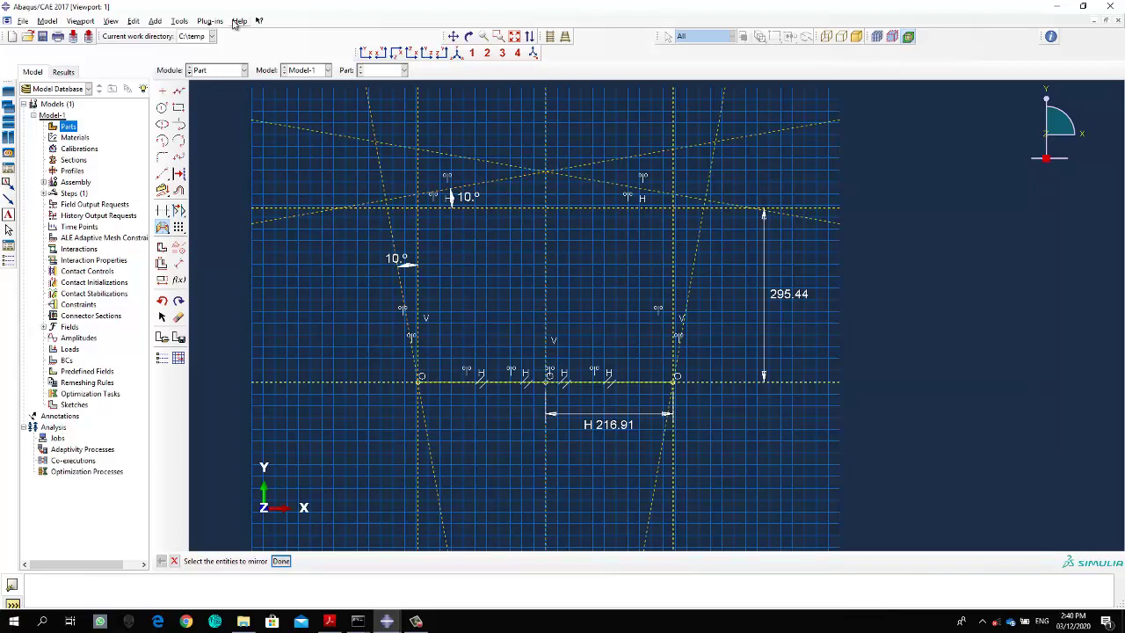
- Draw connected lines along the oblique construction lines from the baseline's right end over the apex to its left end, and finish the planar shell sketch
left_click(178, 91)
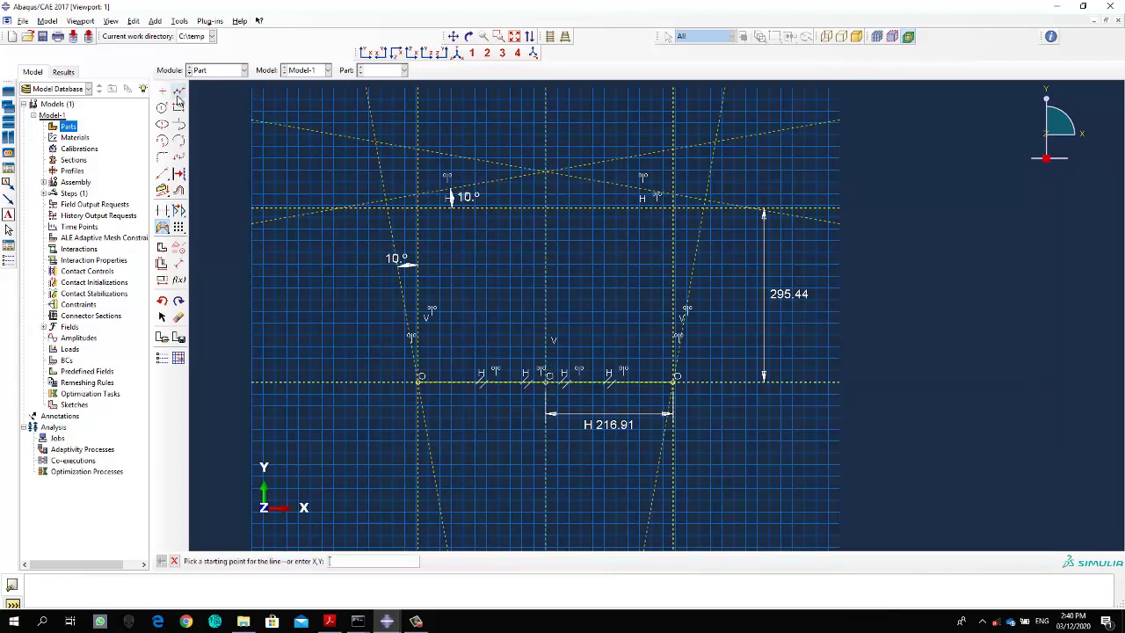
left_click(673, 384)
left_click(708, 195)
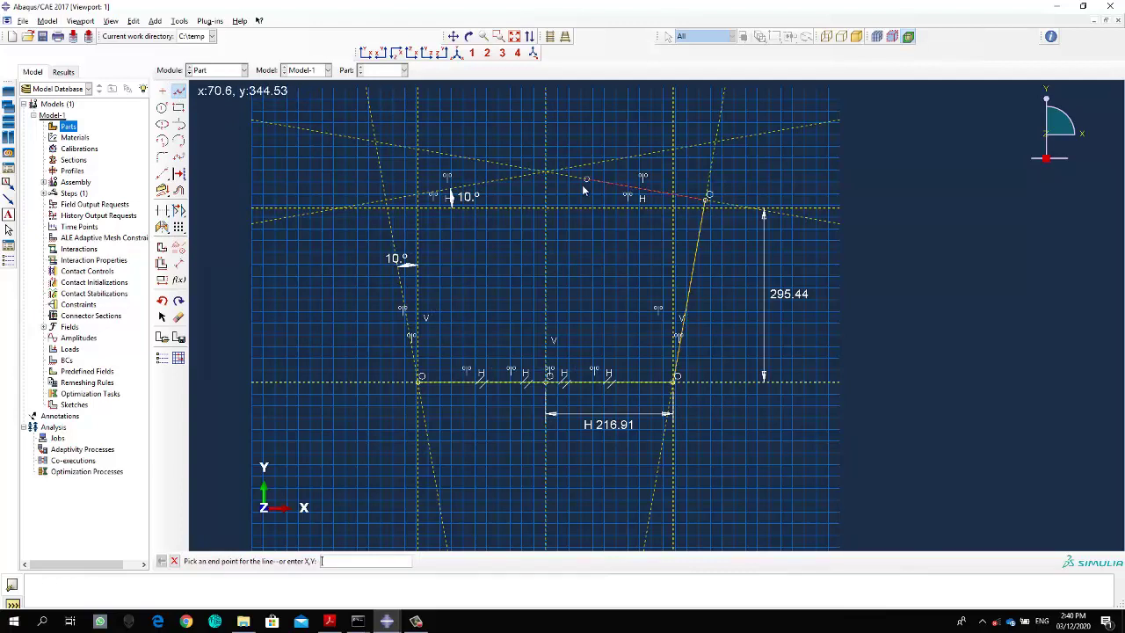
left_click(548, 168)
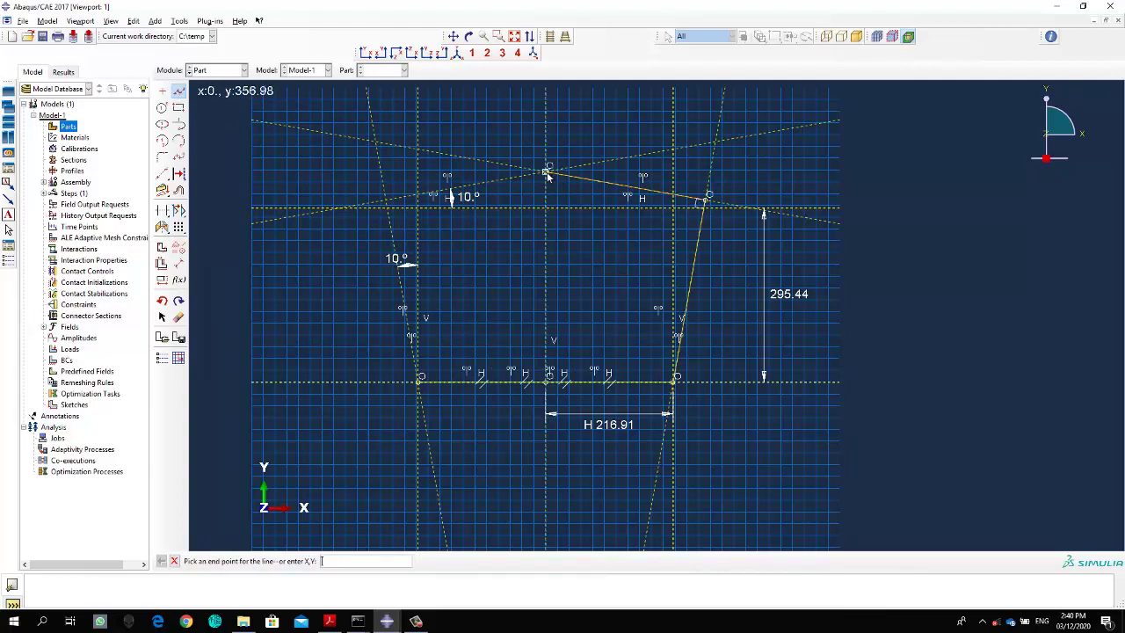
left_click(389, 195)
left_click(419, 383)
key("Escape")
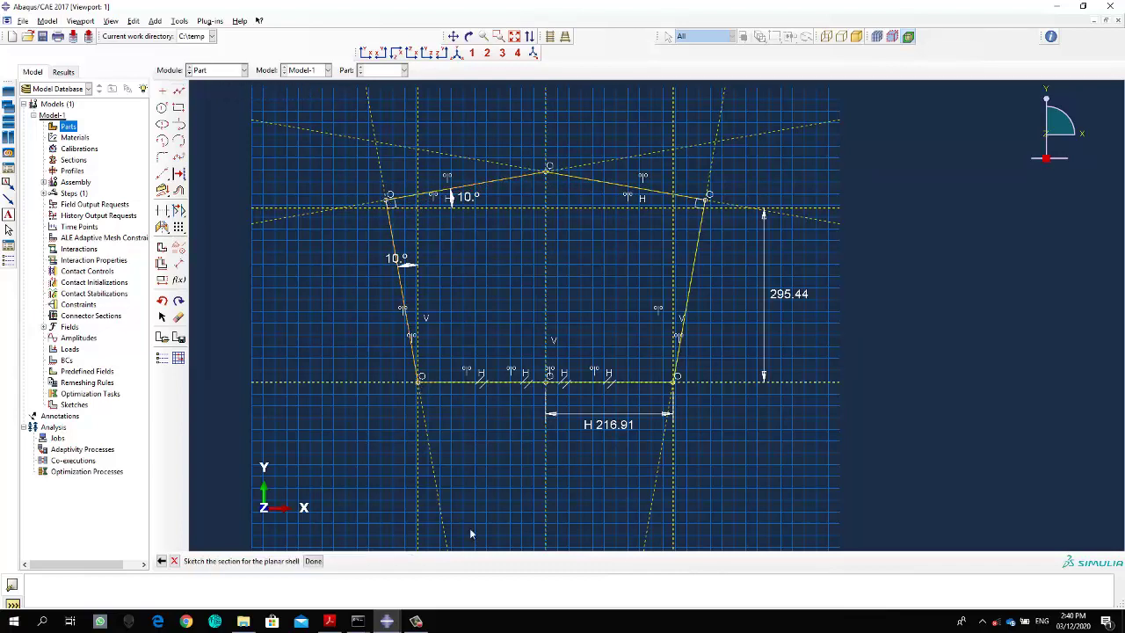
left_click(313, 561)
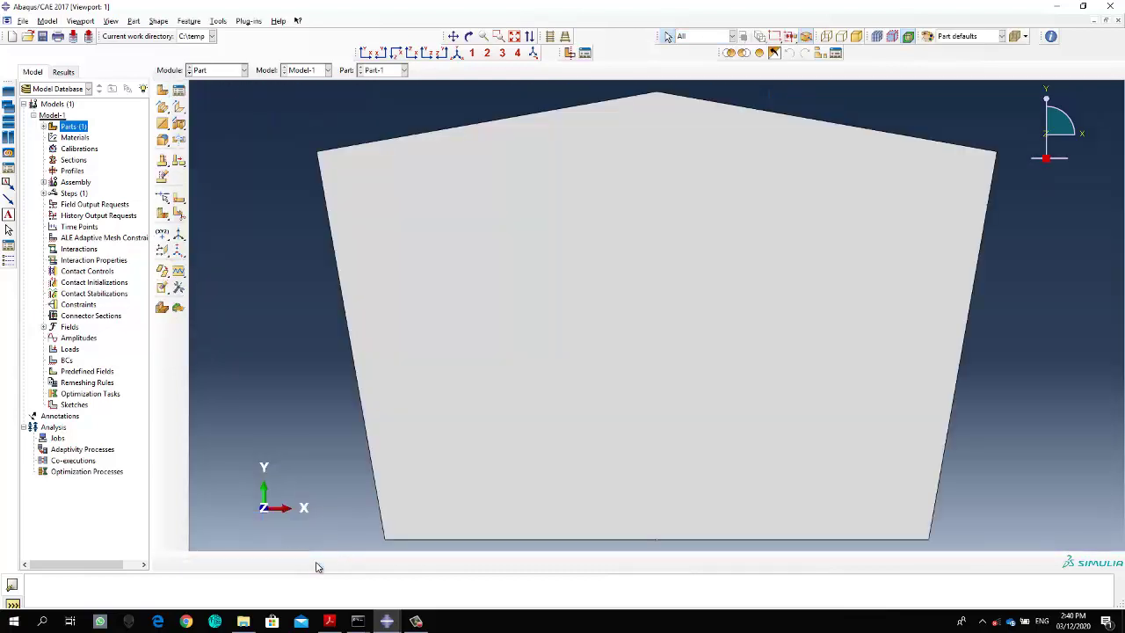
scroll(932, 269, "down", 5)
left_click_drag(967, 337, 533, 297, "ctrl+alt")
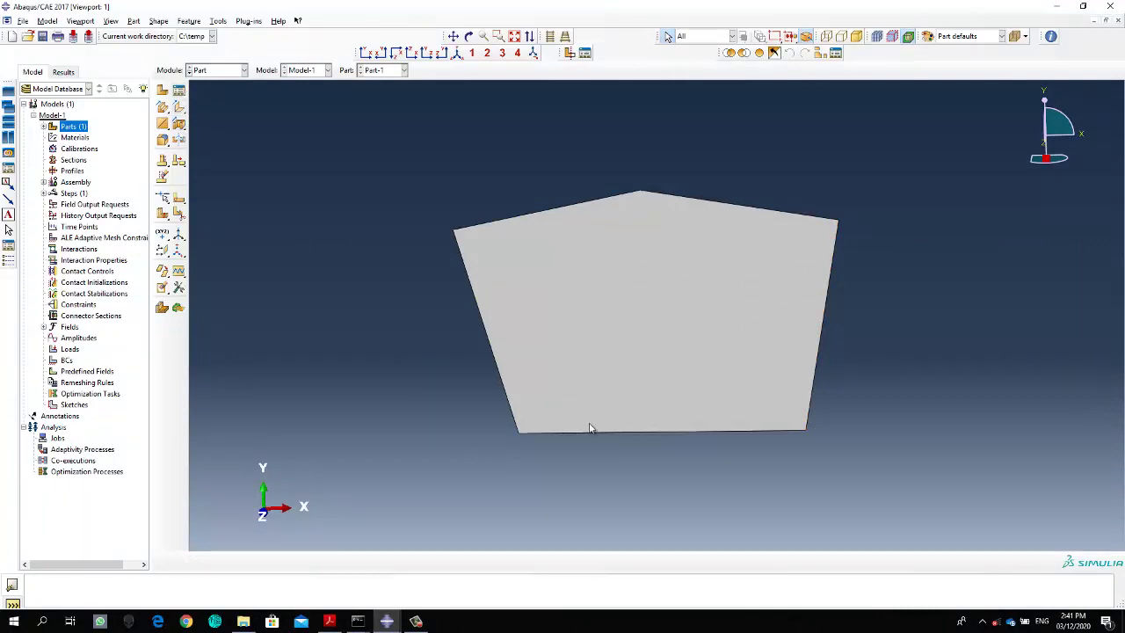
- Switch to the paperapexfinal2 model, discard its open sketch edit, and examine the finished Apex Plate's flanges and lip from several angles
mouse_move(387, 620)
left_click(457, 571)
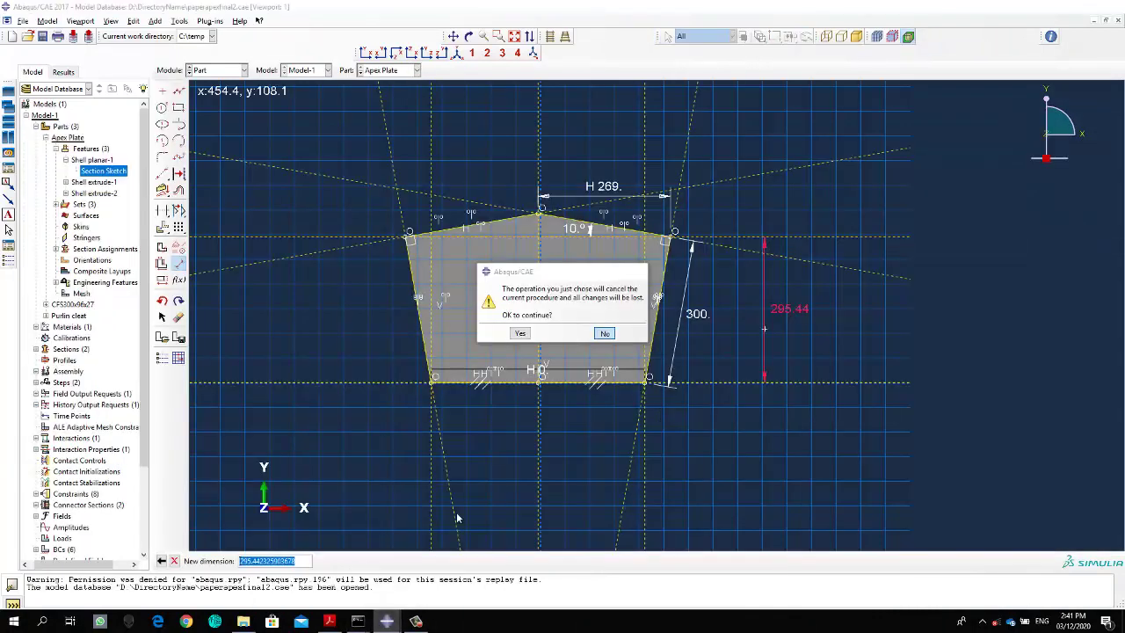
left_click(522, 333)
mouse_move(617, 364)
left_mouse_down("ctrl+alt")
mouse_move(598, 402)
mouse_move(653, 432)
left_mouse_up("ctrl+alt")
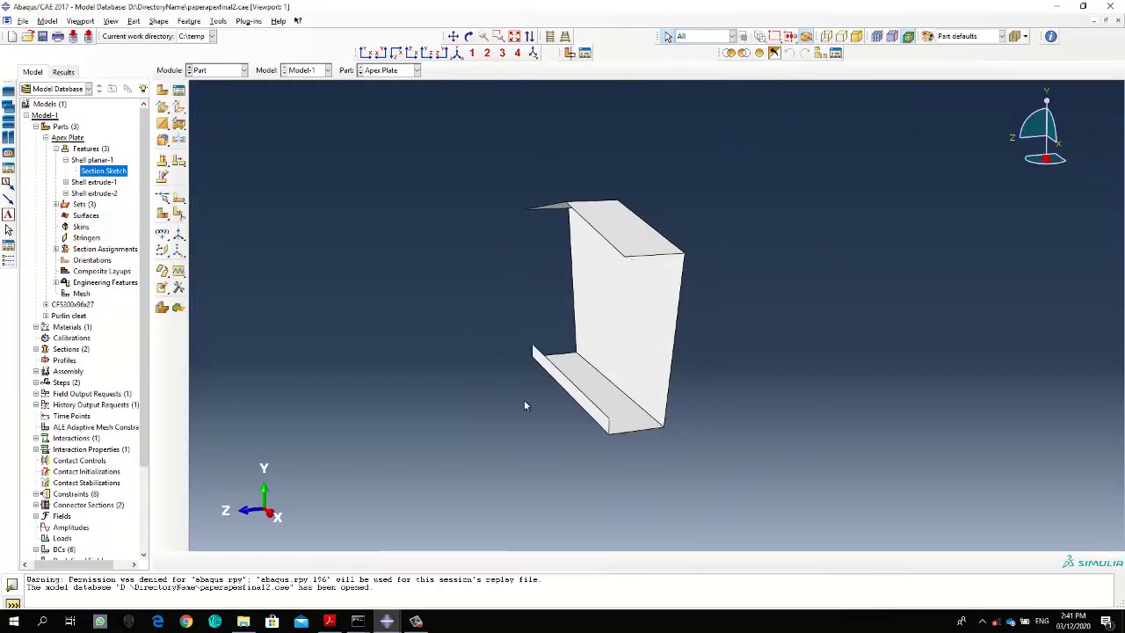
left_click_drag(525, 405, 451, 304, "ctrl+alt")
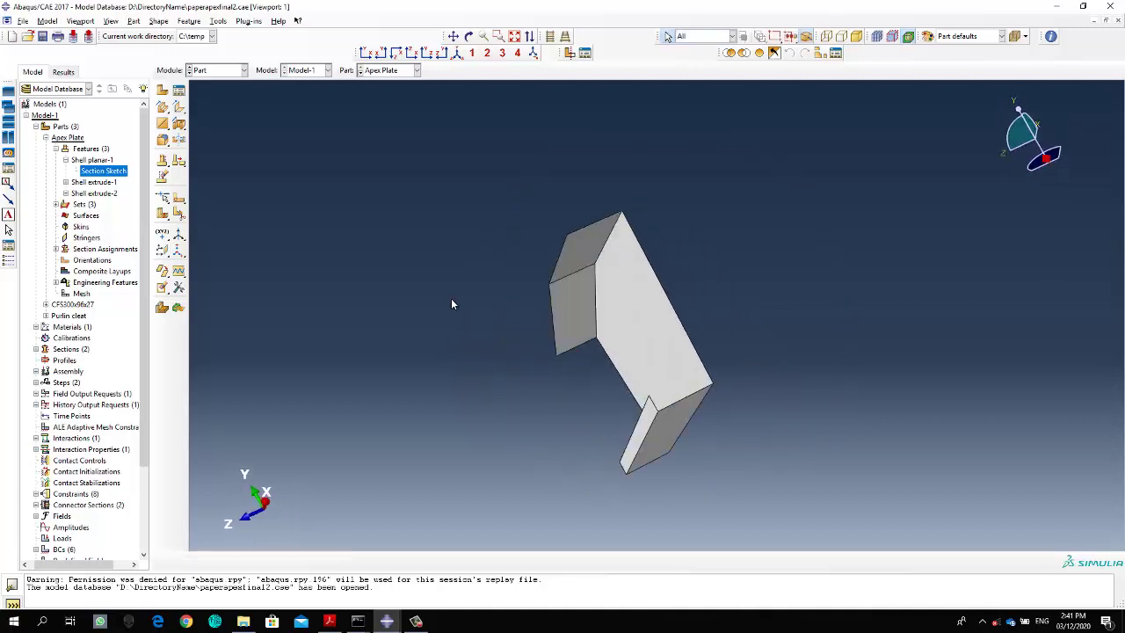
left_click_drag(642, 241, 458, 290, "ctrl+alt")
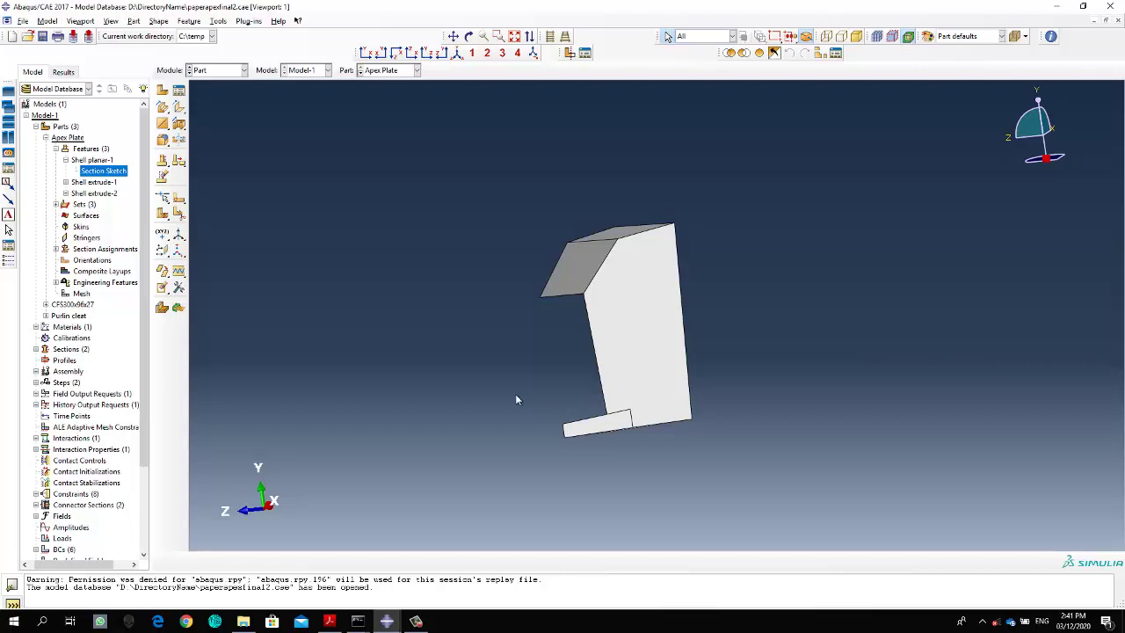
left_click_drag(454, 375, 796, 336, "ctrl+alt")
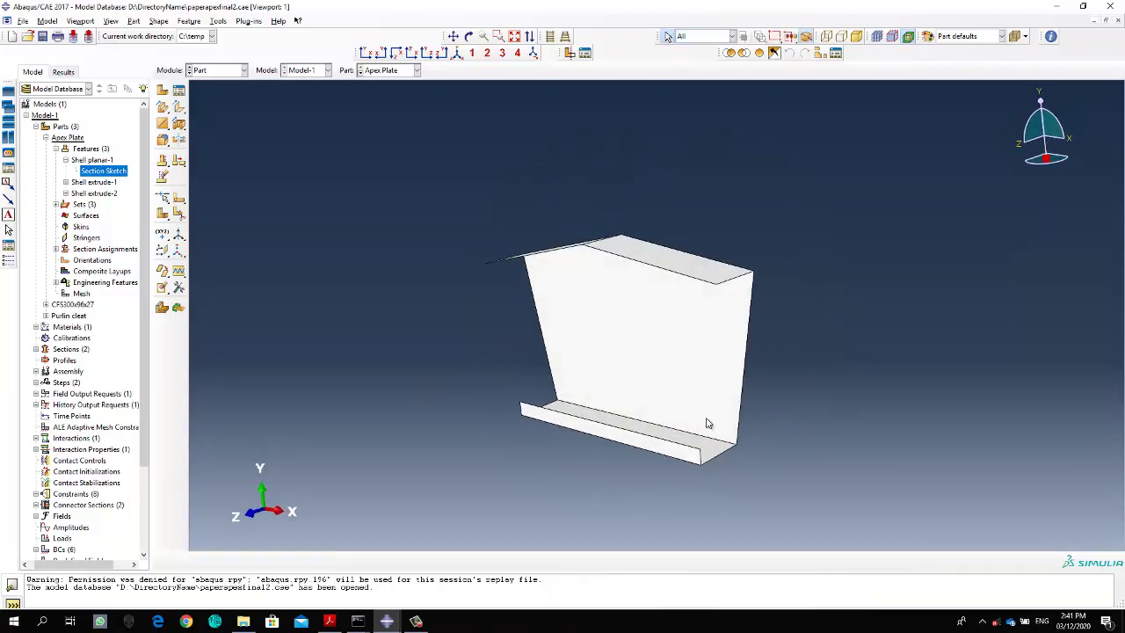
middle_click_drag(707, 423, 619, 377, "ctrl+alt")
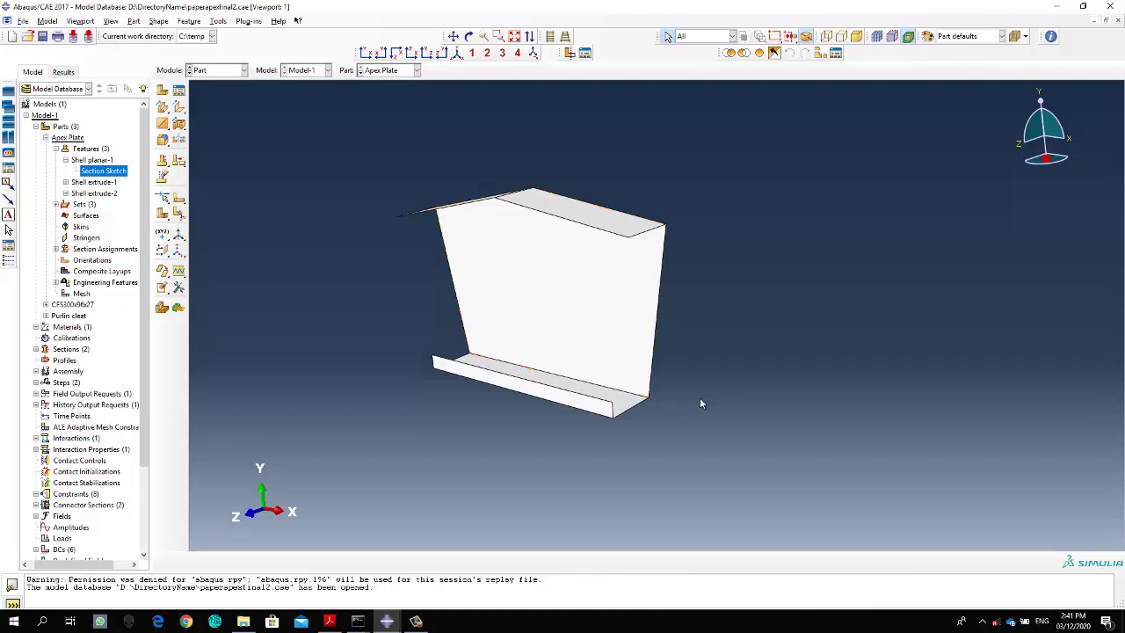
left_click_drag(645, 407, 631, 400, "ctrl+alt")
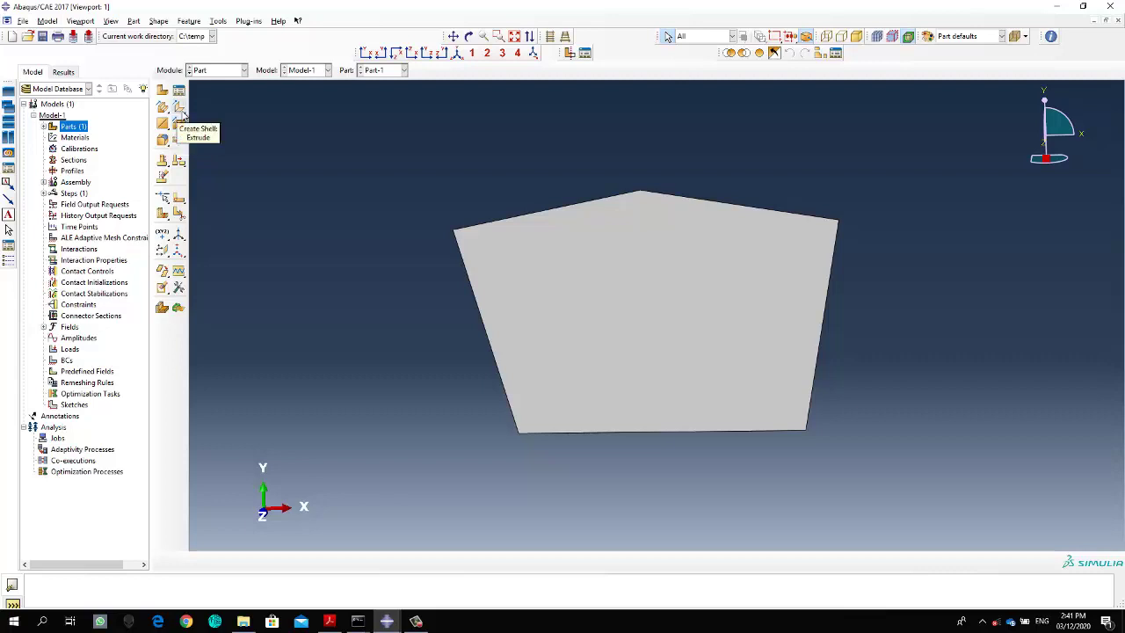
- In the new model, start a shell extrusion sketch on the plate's face, using its bottom edge as the vertical right-hand reference
left_click(179, 107)
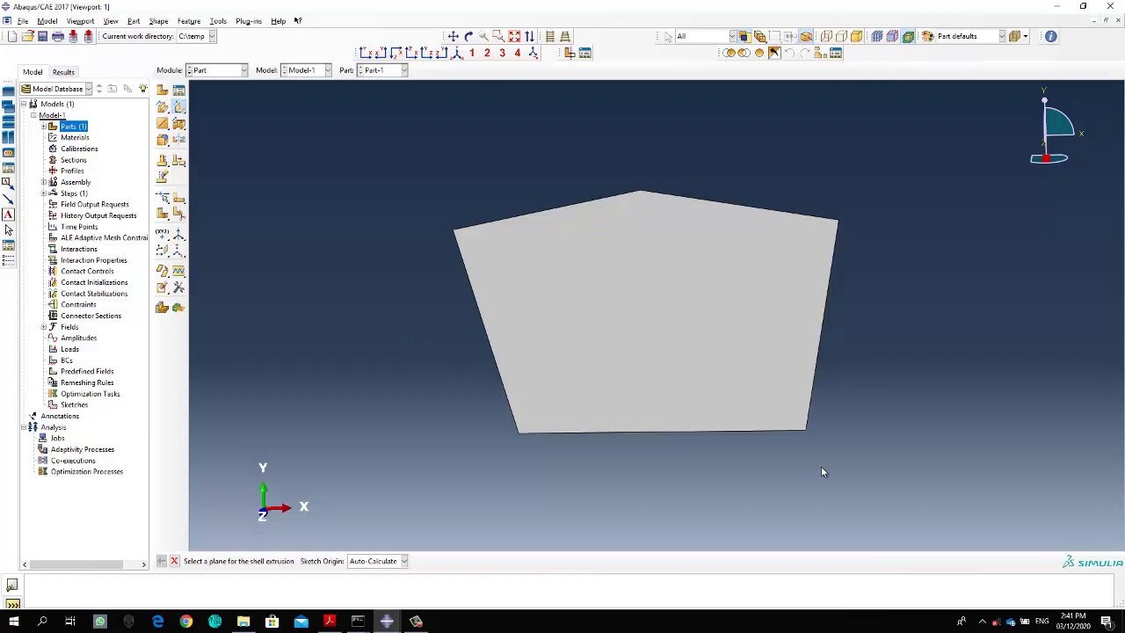
left_click_drag(821, 472, 710, 455, "ctrl+alt")
left_click_drag(811, 277, 615, 422, "ctrl+alt")
left_click_drag(261, 312, 237, 396, "ctrl+alt")
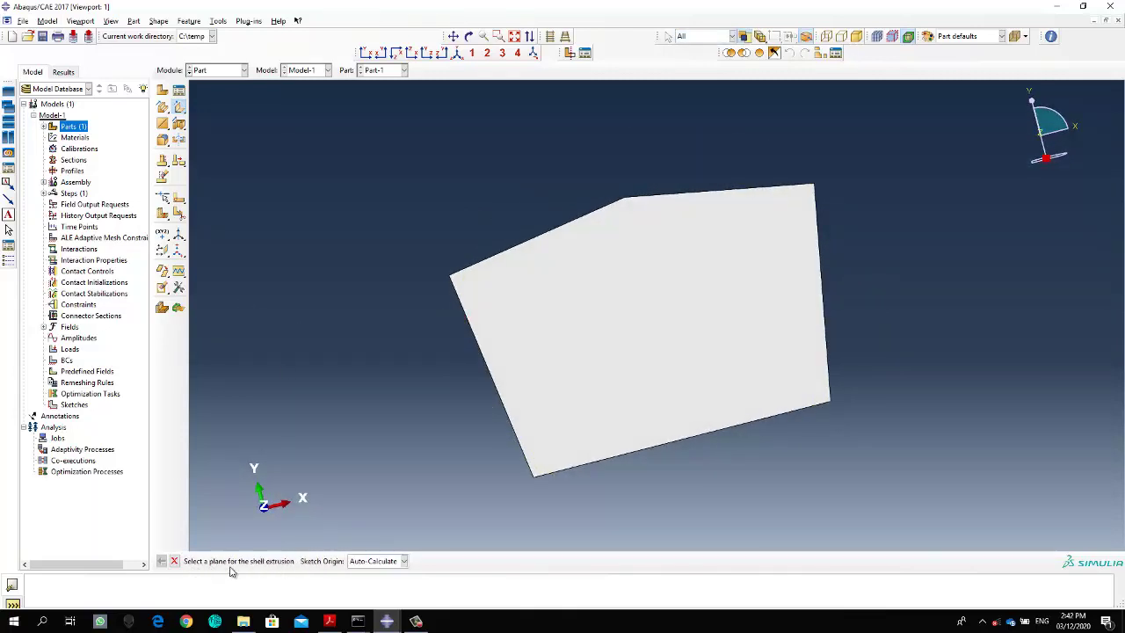
left_click(636, 345)
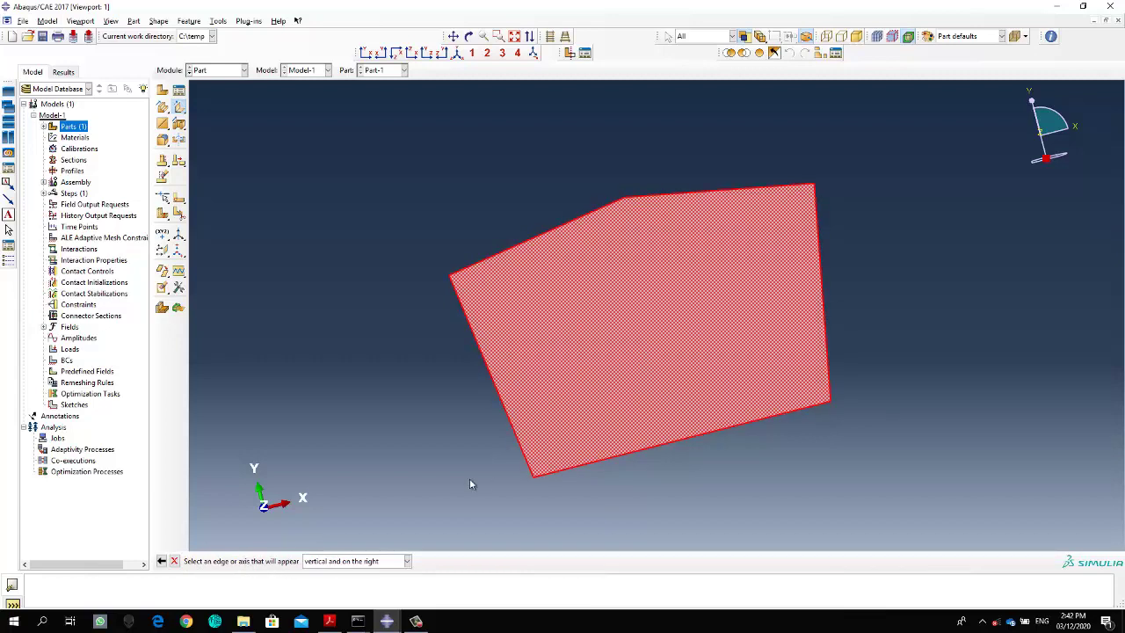
left_click(759, 417)
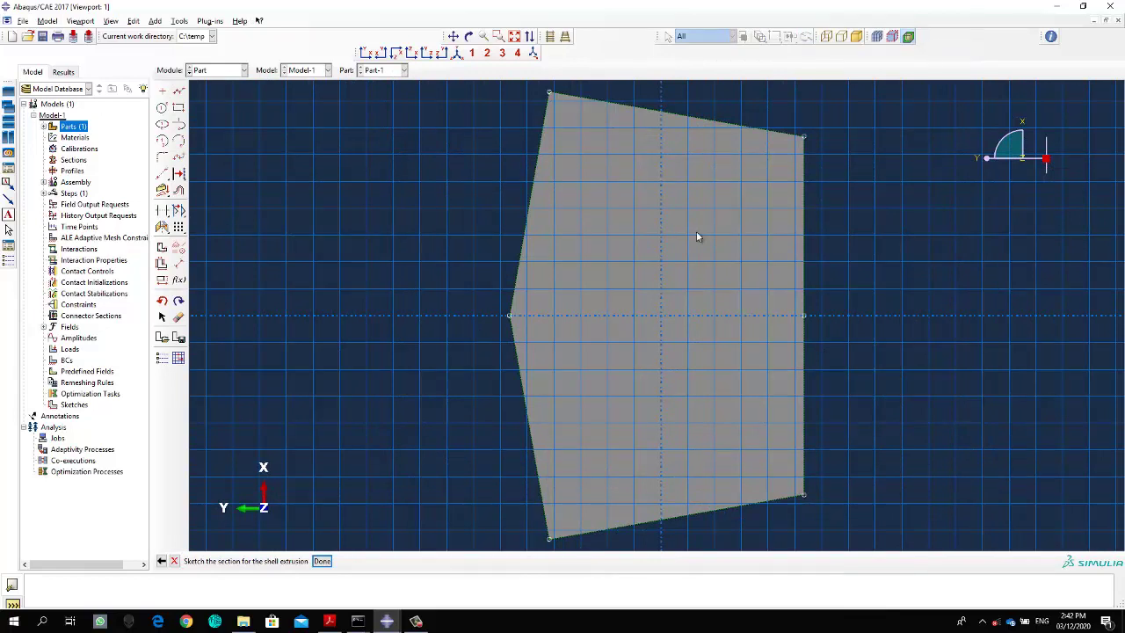
- Orient the extrusion sketch to the front view and draw a line along the plate's full bottom edge
left_click(369, 58)
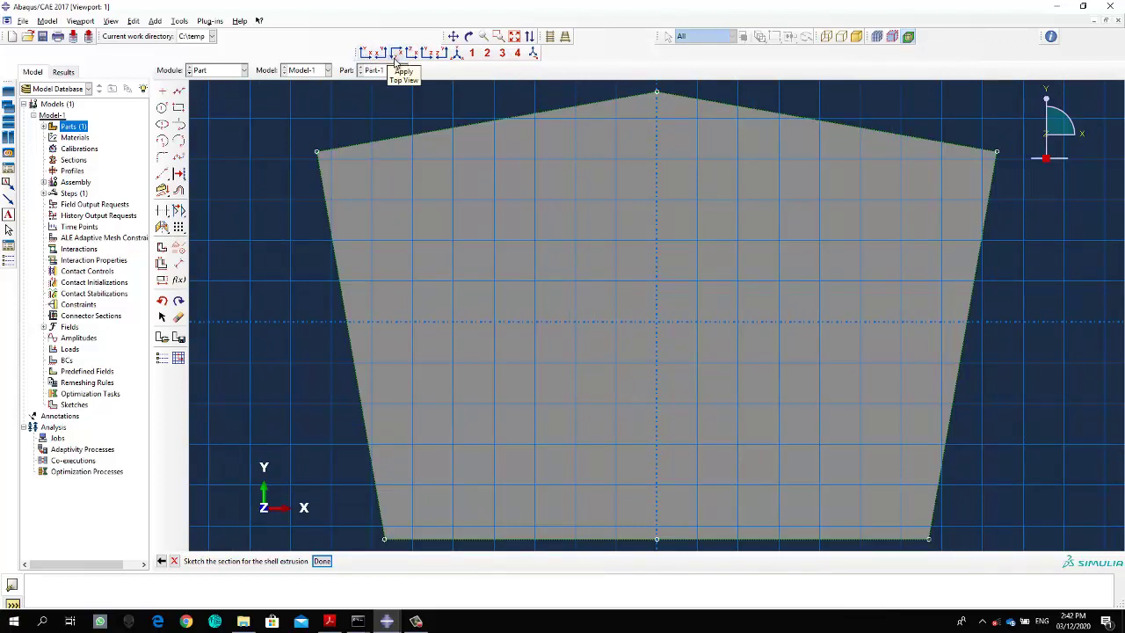
scroll(675, 366, "down", 2)
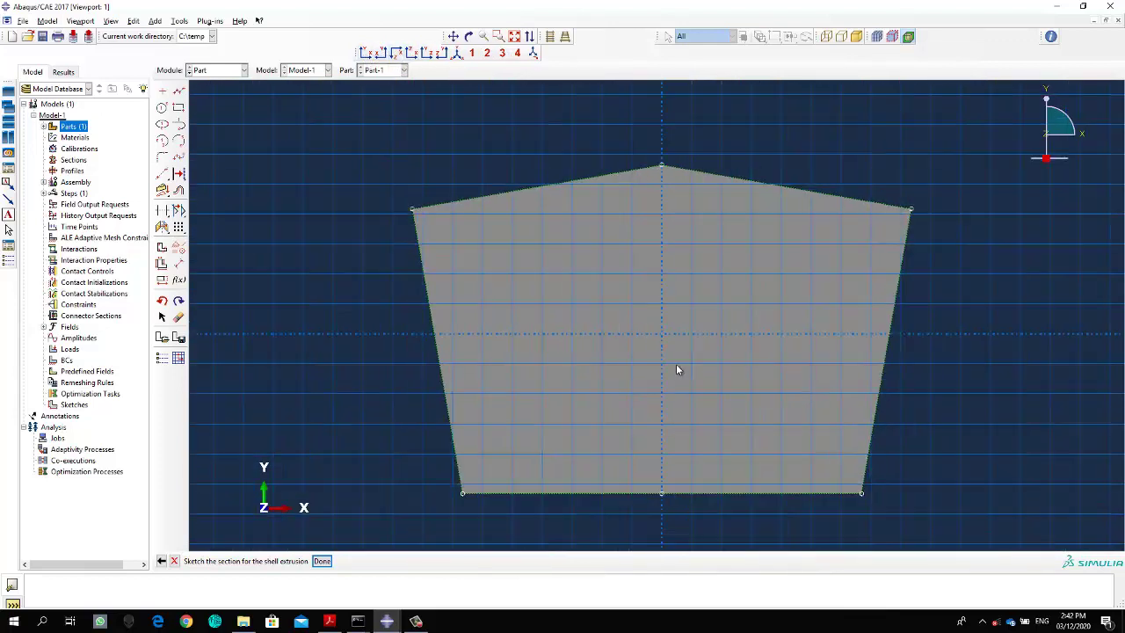
middle_click_drag(668, 378, 581, 352)
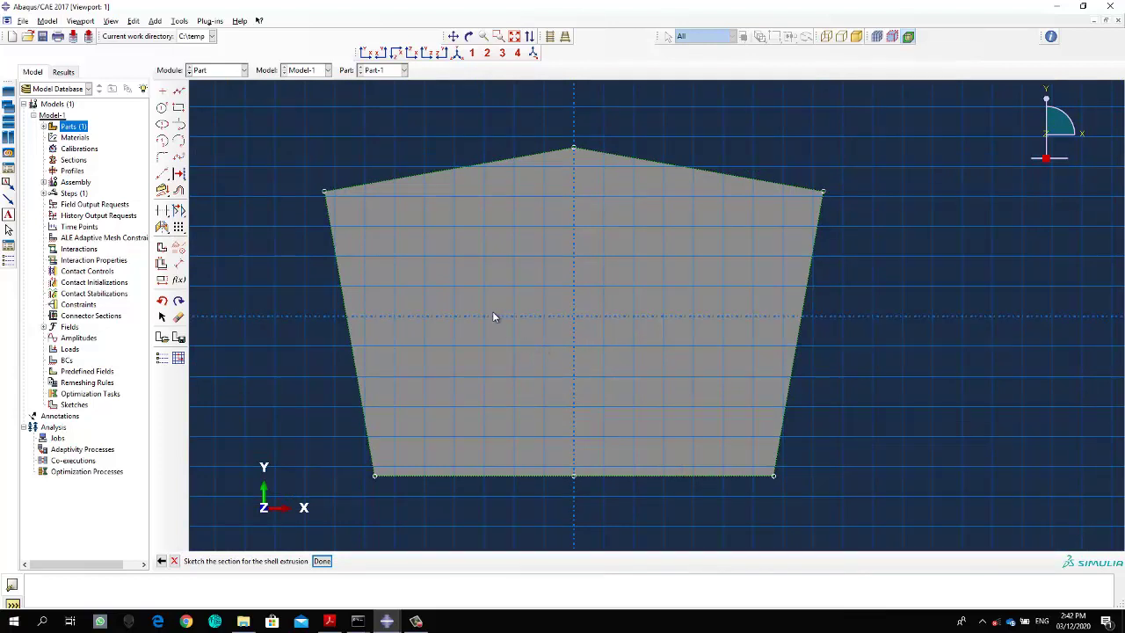
left_click(179, 91)
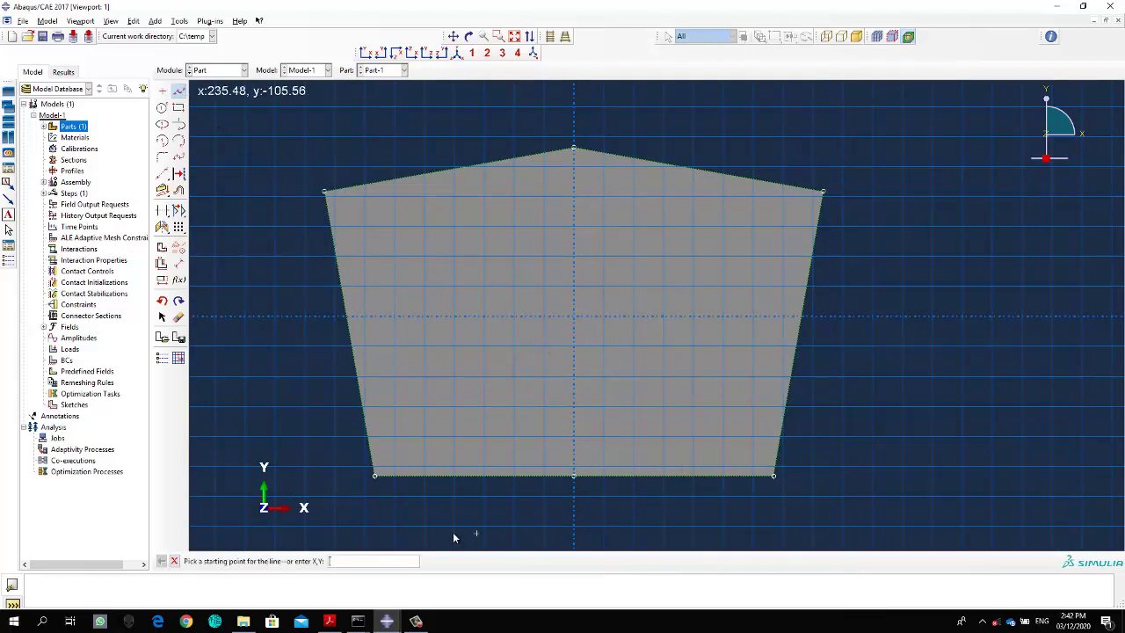
left_click(373, 477)
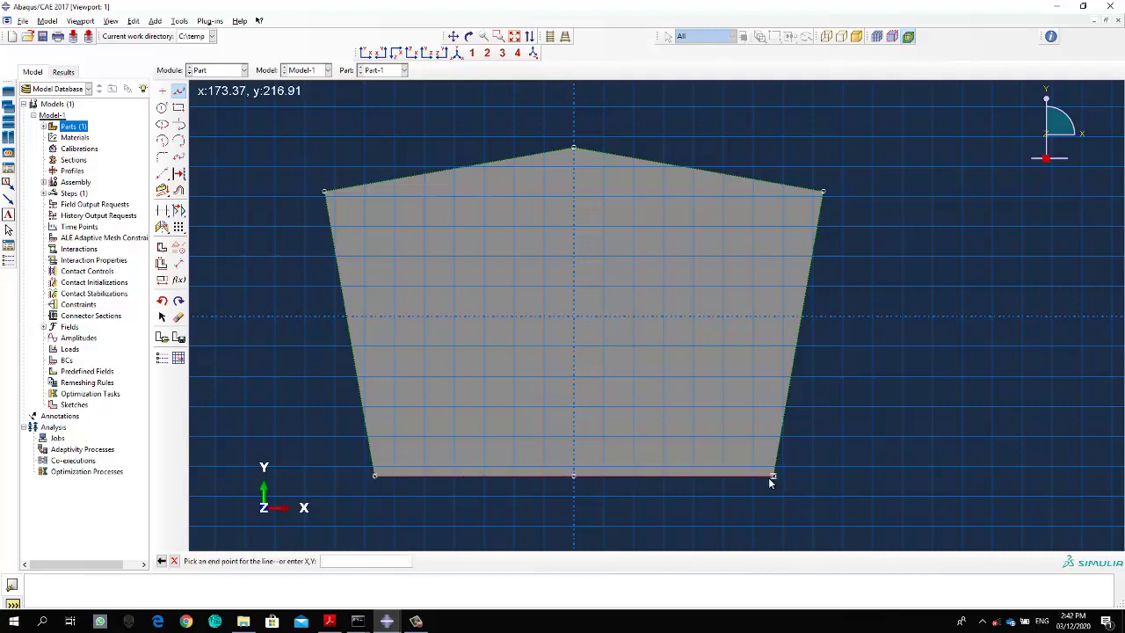
left_click(772, 476)
key("Escape")
- Draw connected lines along the plate's two sloping top edges through the apex, and finish the extrusion sketch
left_click(179, 90)
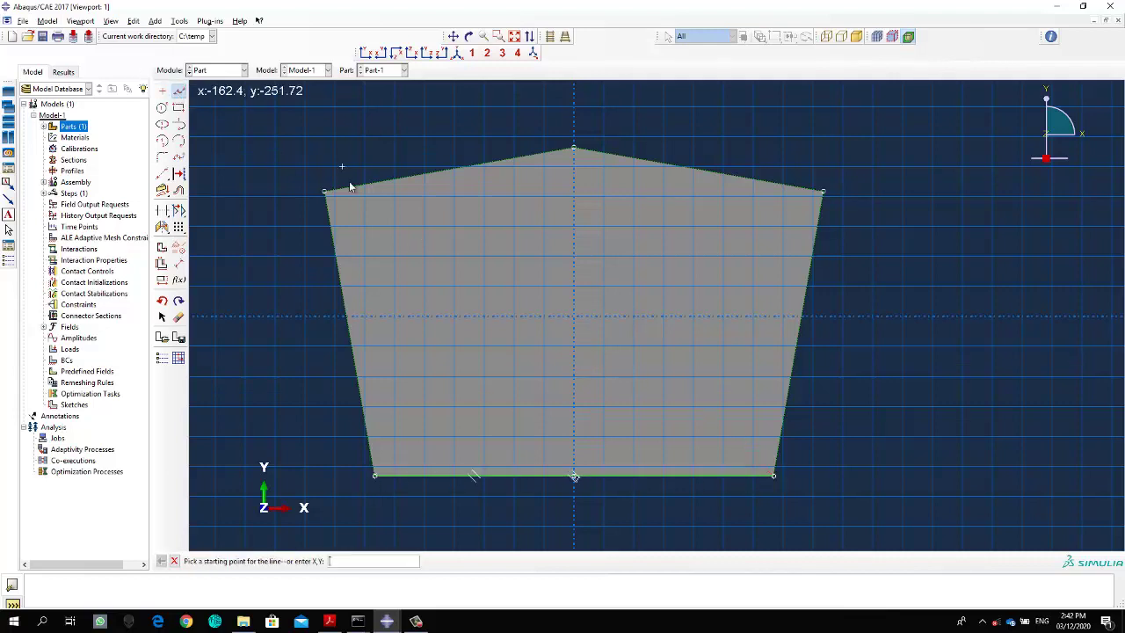
left_click(326, 192)
left_click(573, 147)
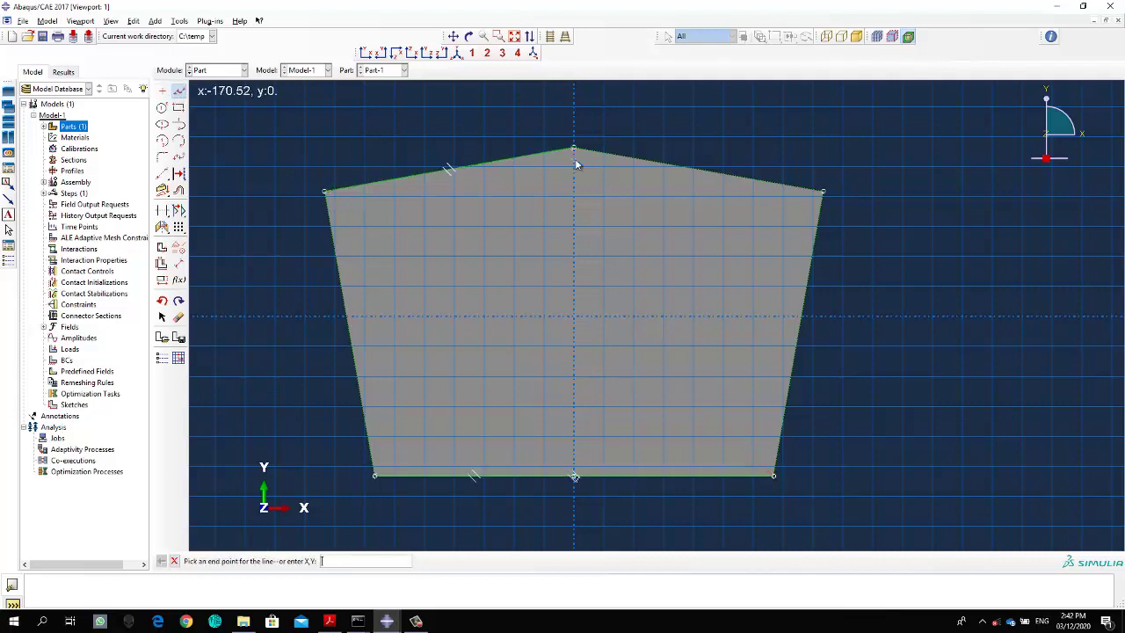
left_click(823, 191)
key("Escape")
left_click(322, 561)
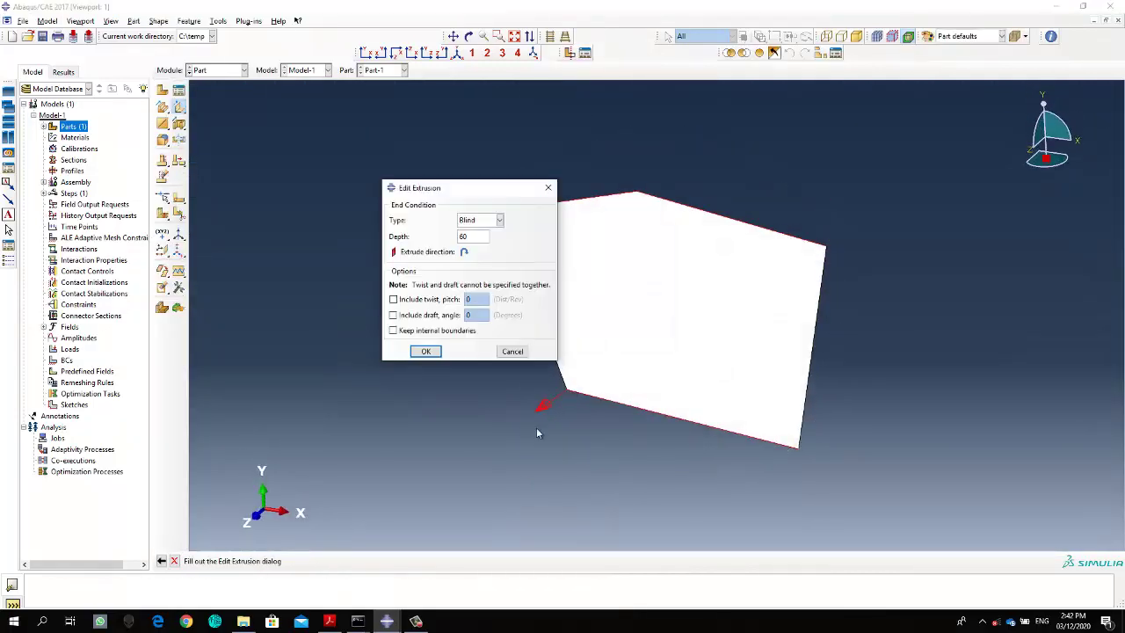
- Reverse the shell extrusion's direction and switch it back
left_click(464, 253)
left_click(465, 254)
left_click_drag(436, 239, 435, 245)
- Switch to the paper in Adobe Acrobat Reader, look up the C30024 section's nominal dimensions in Fig. 2, and return to the extrusion settings
left_click(329, 621)
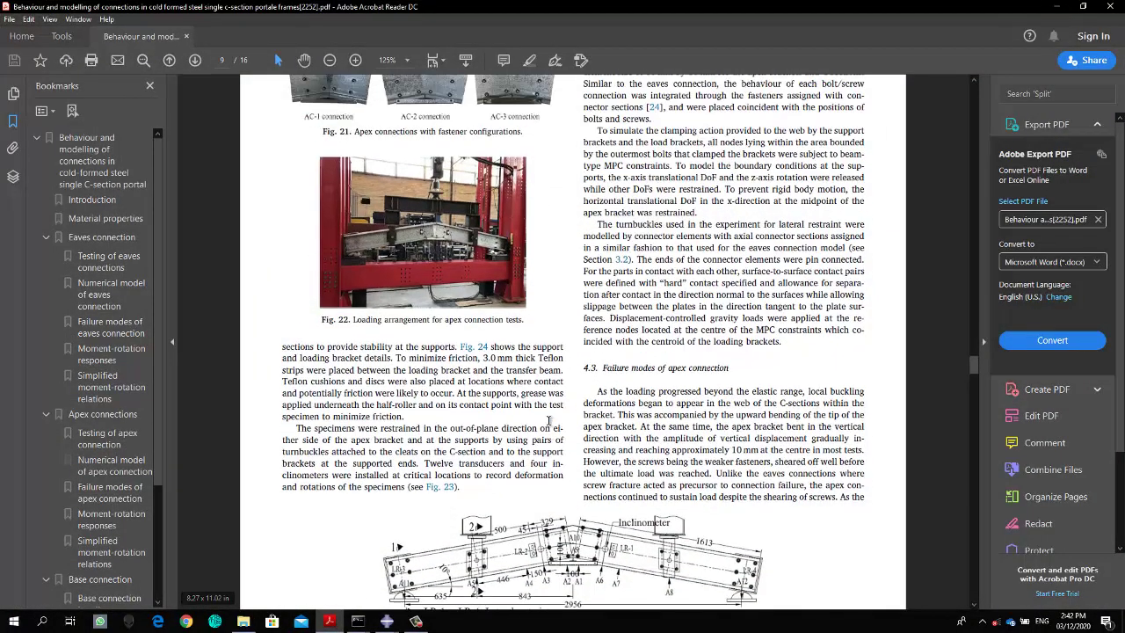
scroll(552, 422, "up", 15)
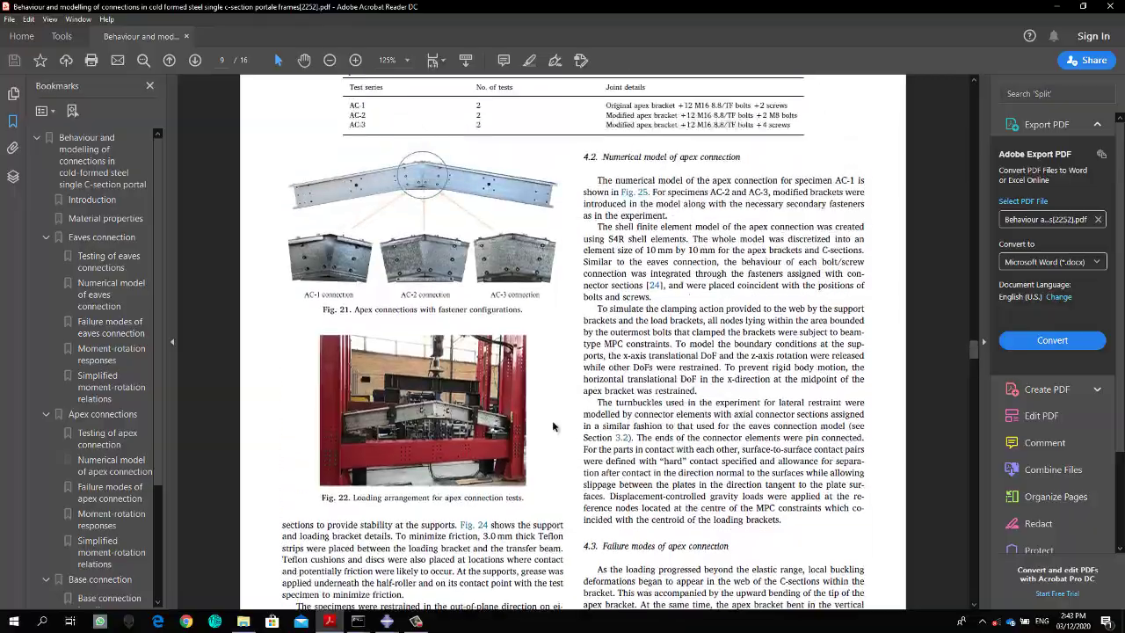
scroll(556, 422, "up", 20)
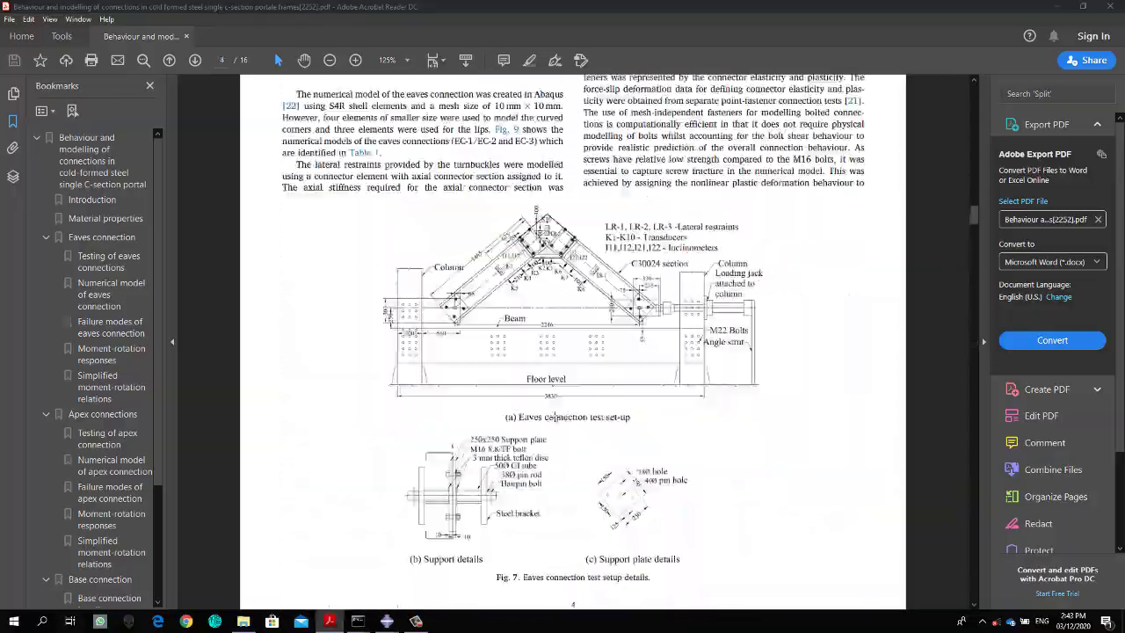
scroll(556, 416, "up", 4)
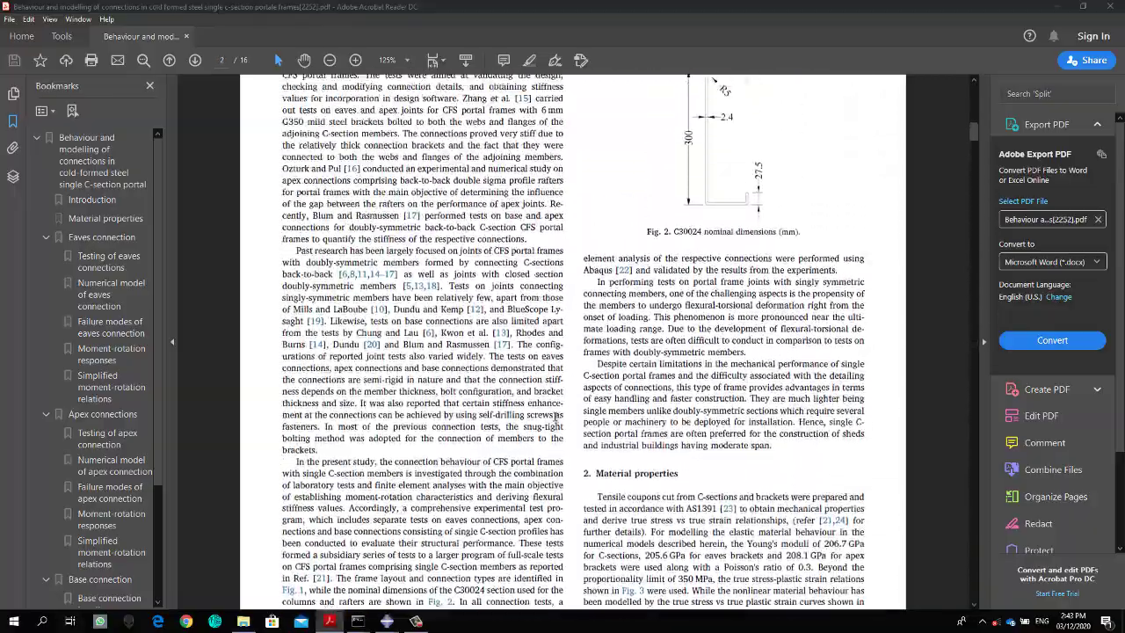
scroll(733, 195, "up", 1)
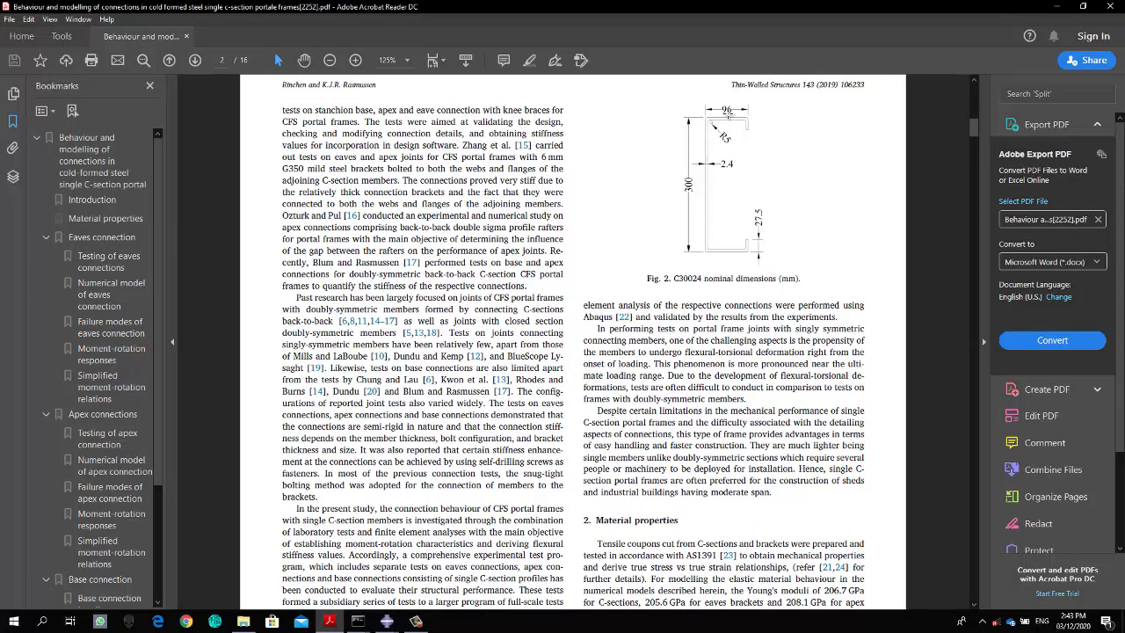
left_click(1058, 6)
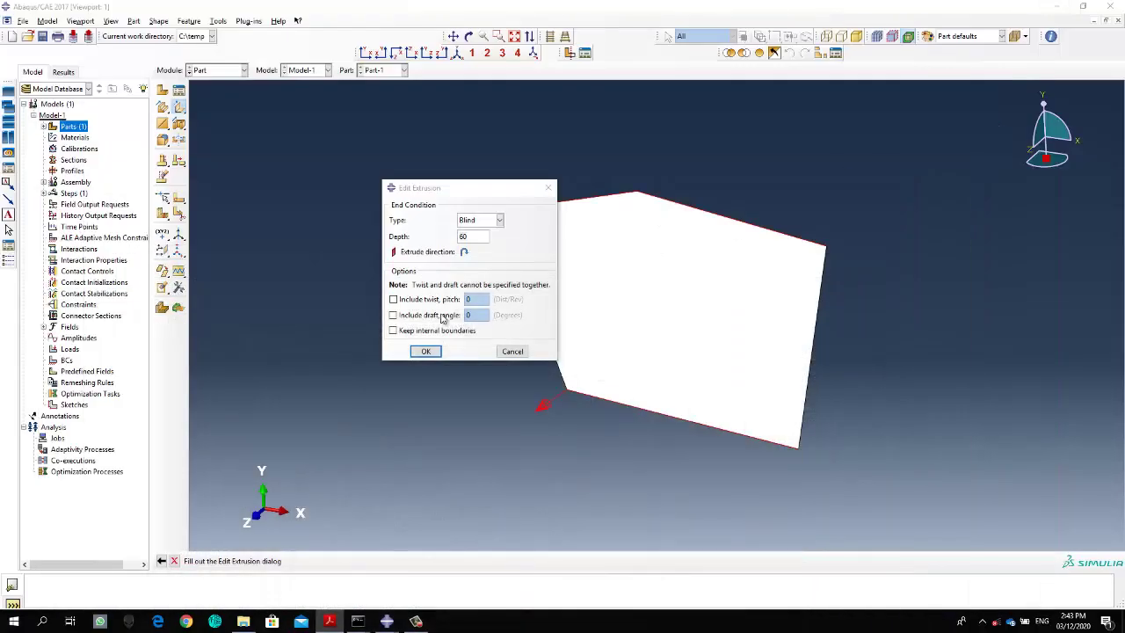
- Update the blind extrusion depth, complete the shell extrusion of the top and bottom flanges, and inspect the result in 3D
left_click(439, 244)
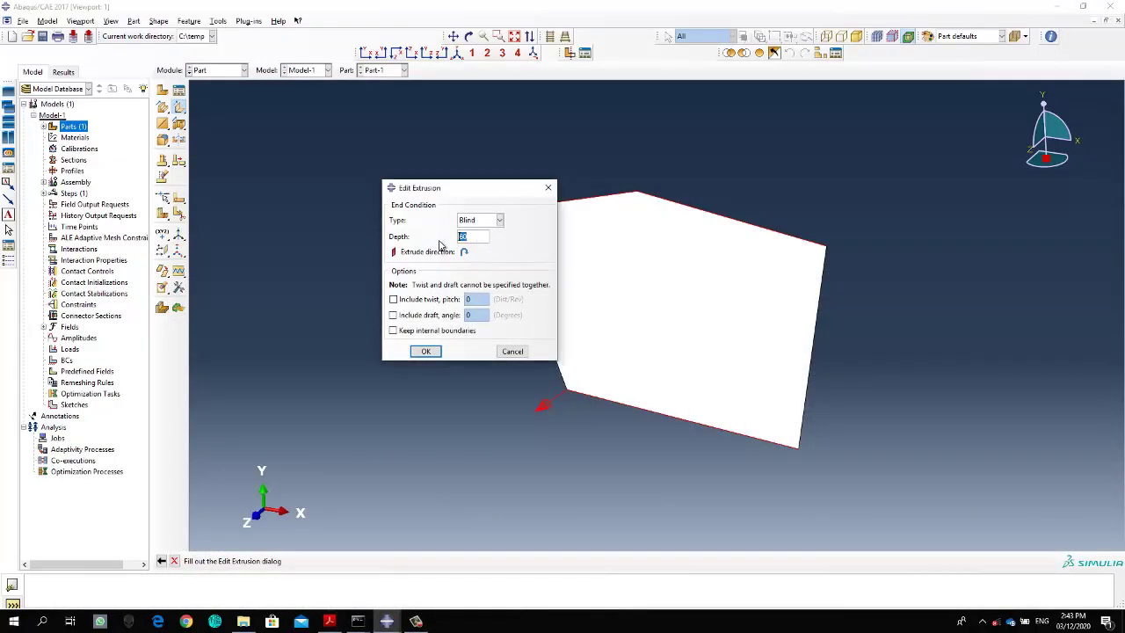
left_click(425, 350)
left_click_drag(448, 351, 789, 339, "ctrl+alt")
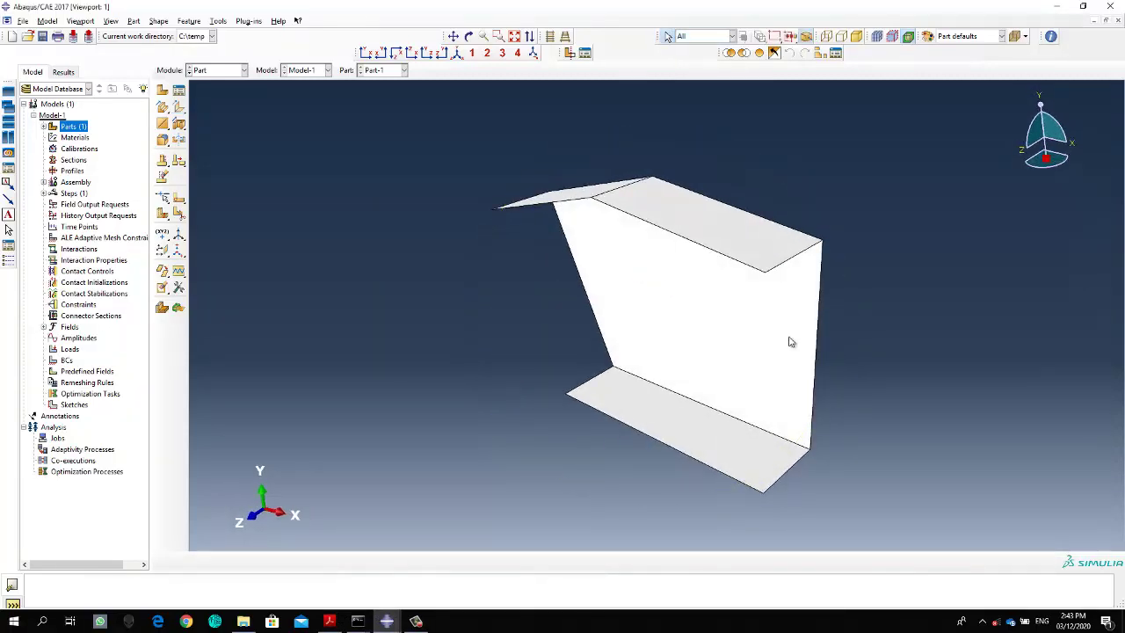
left_click_drag(618, 372, 756, 415, "ctrl+alt")
left_click_drag(761, 454, 741, 507, "ctrl+alt")
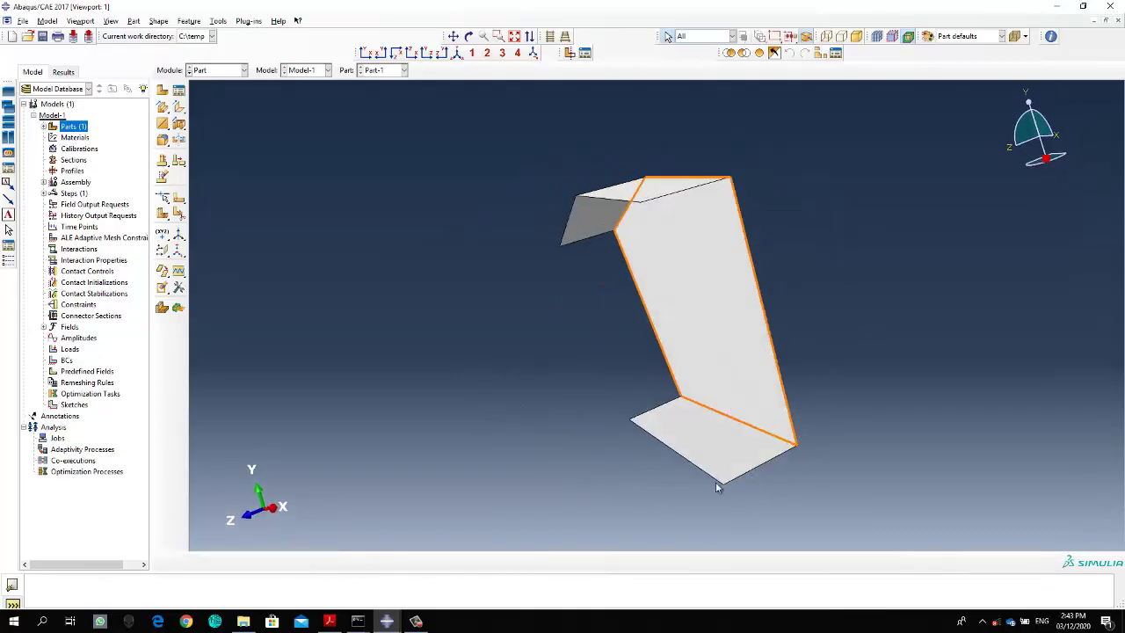
- Look through the paper in Adobe Acrobat Reader, then examine the bottom flange's lip on the Apex Plate in paperapexfinal2
left_click(330, 621)
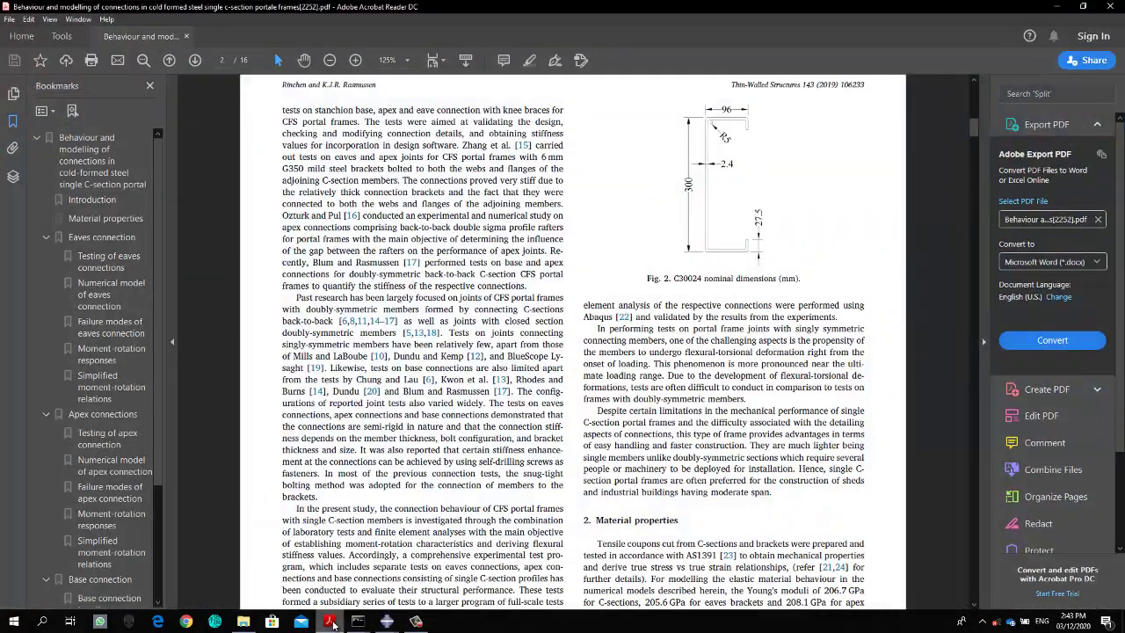
scroll(678, 322, "down", 5)
scroll(677, 323, "down", 15)
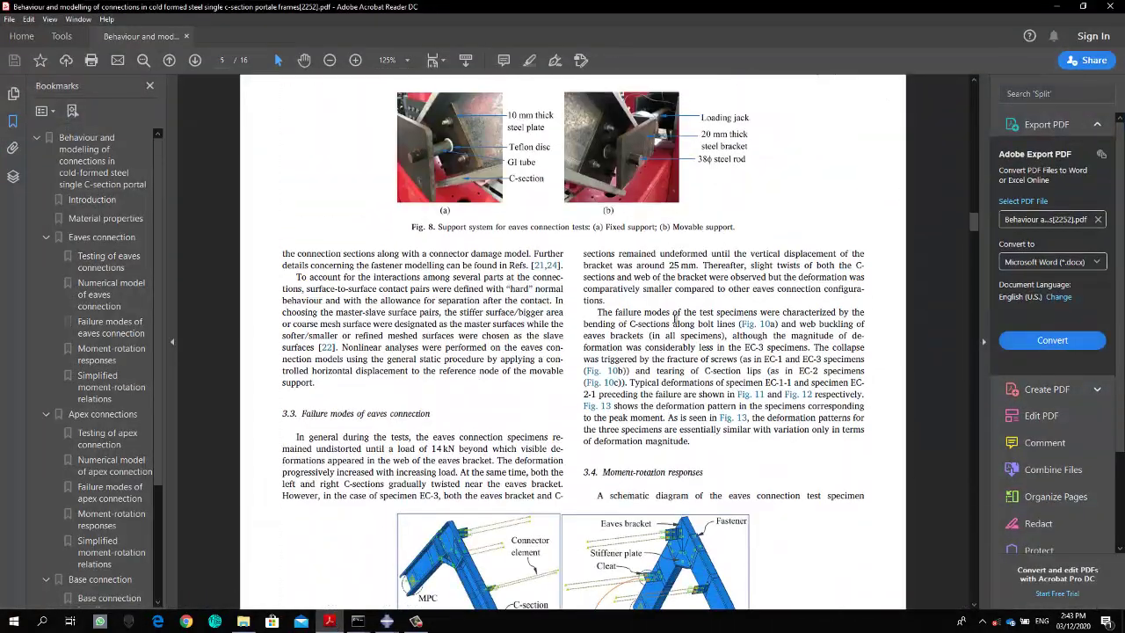
left_click(392, 622)
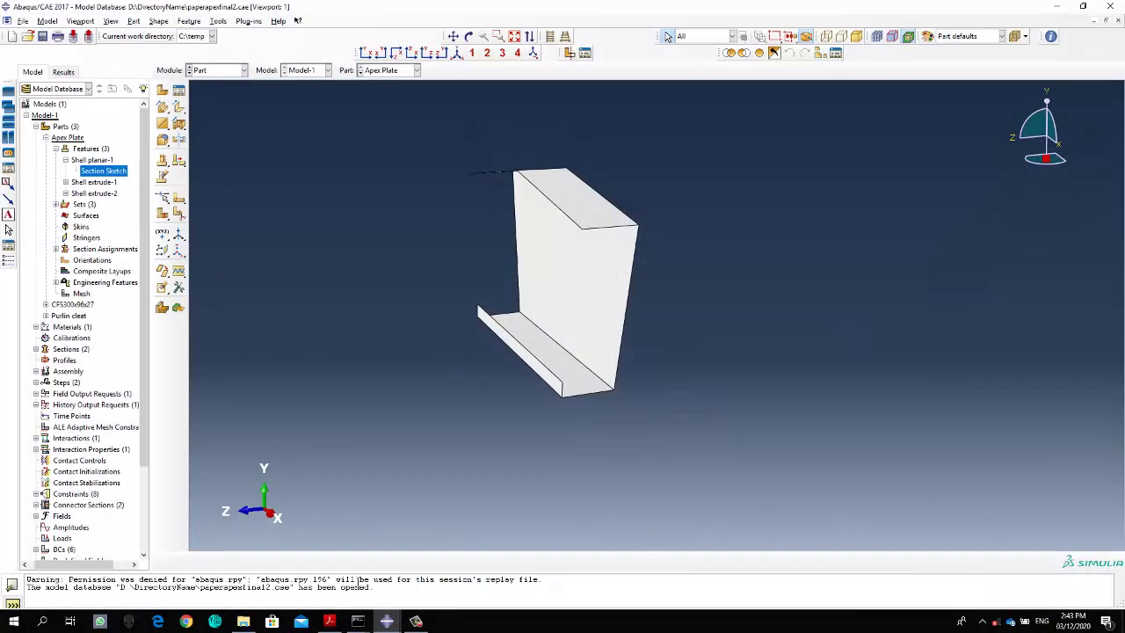
scroll(559, 389, "up", 5)
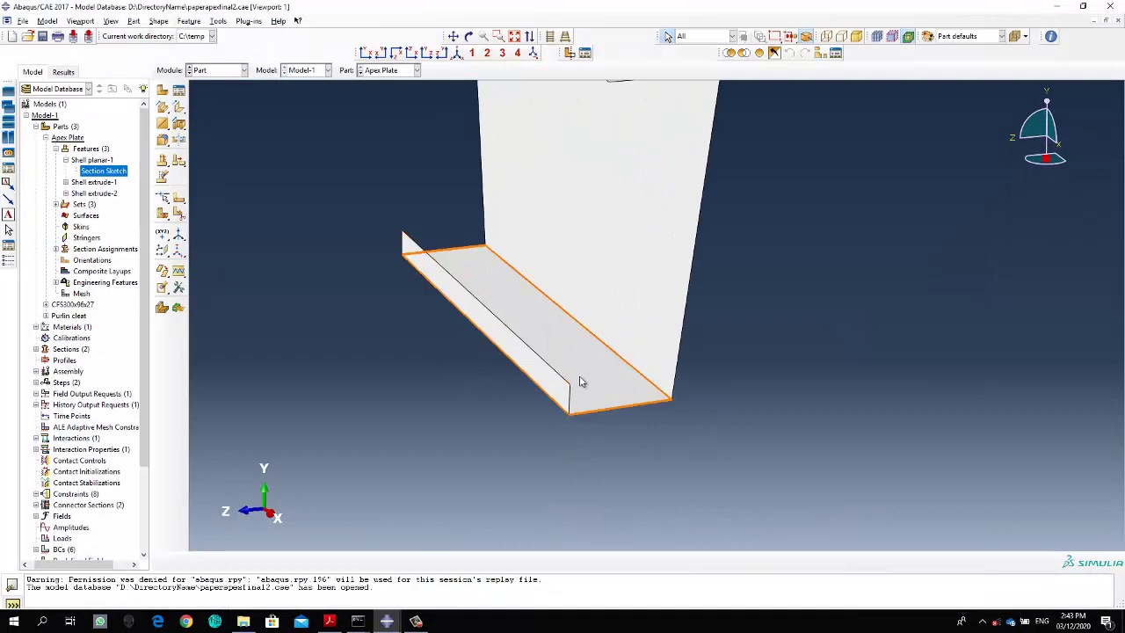
left_click(1061, 6)
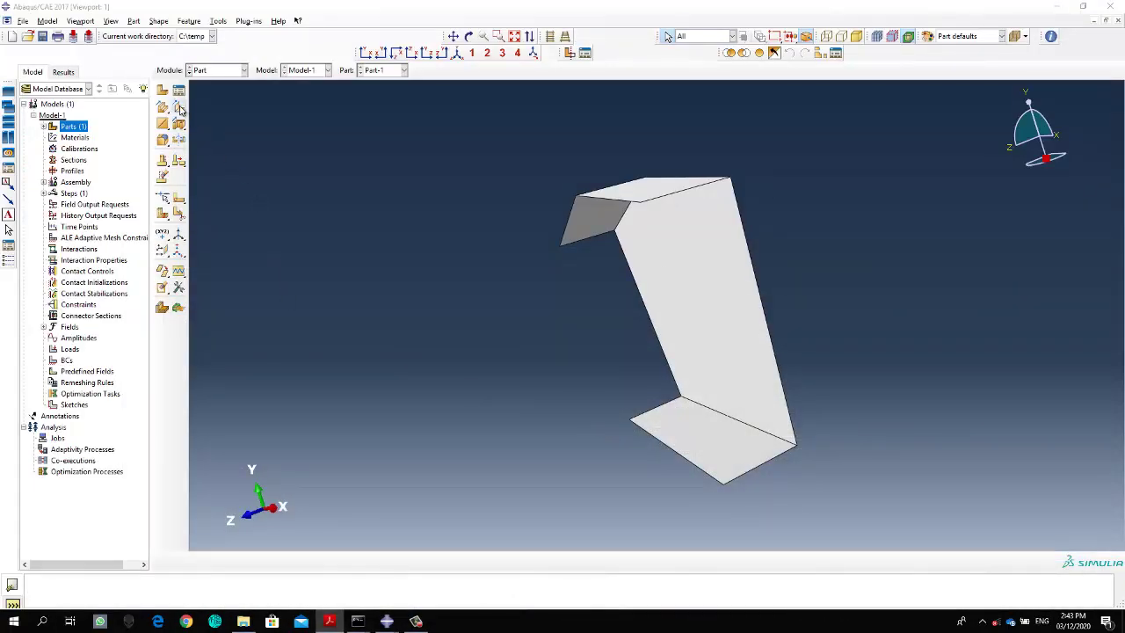
- Start a shell extrusion on the bottom flange, sketch a line along its full outer free edge, and finish the sketch
left_click(180, 107)
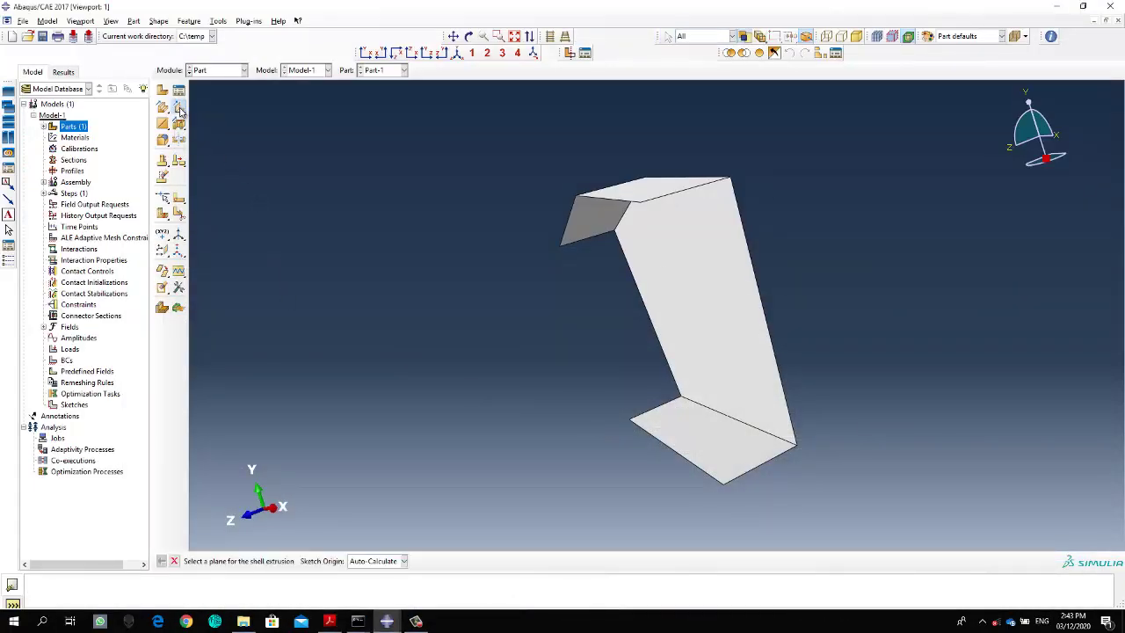
left_click(709, 477)
left_click(707, 476)
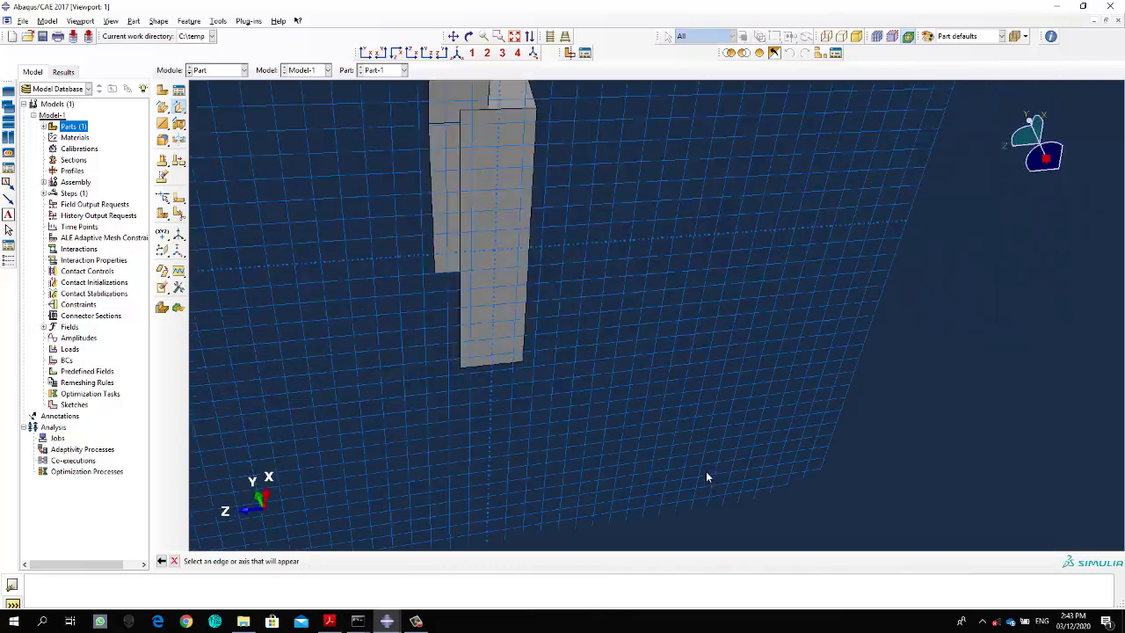
left_click(180, 93)
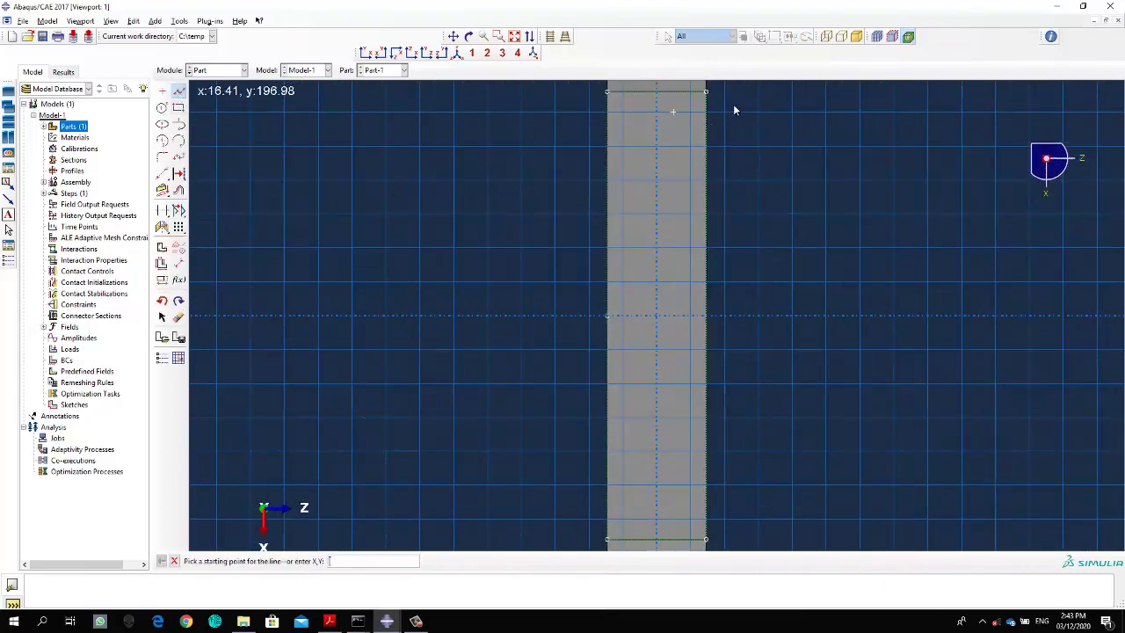
left_click(707, 93)
left_click(708, 539)
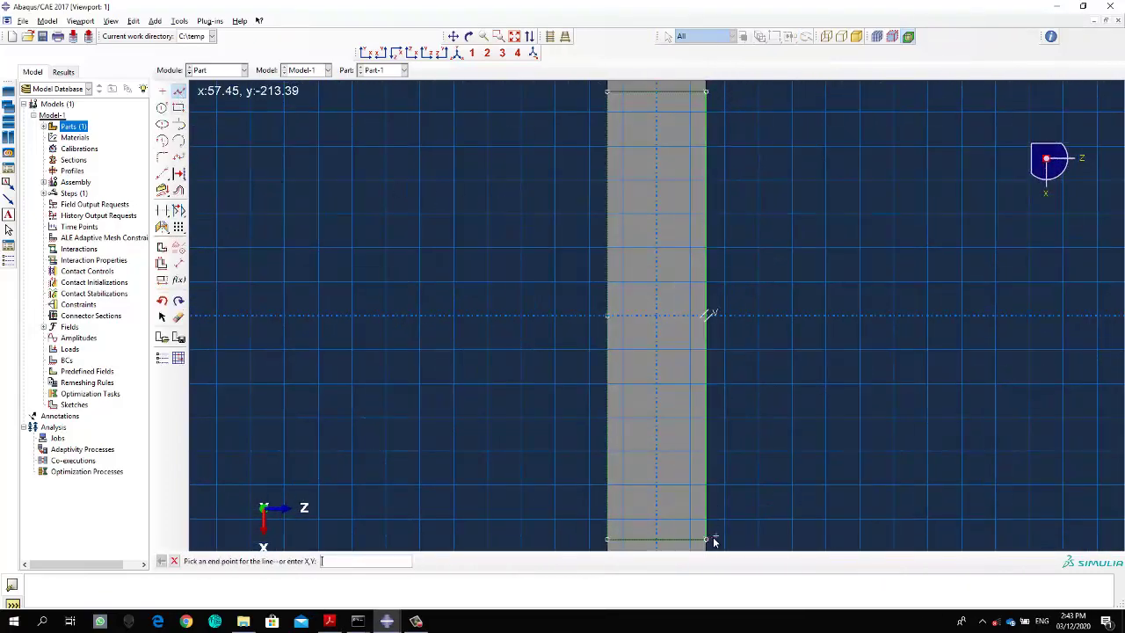
key("Escape")
left_click(322, 561)
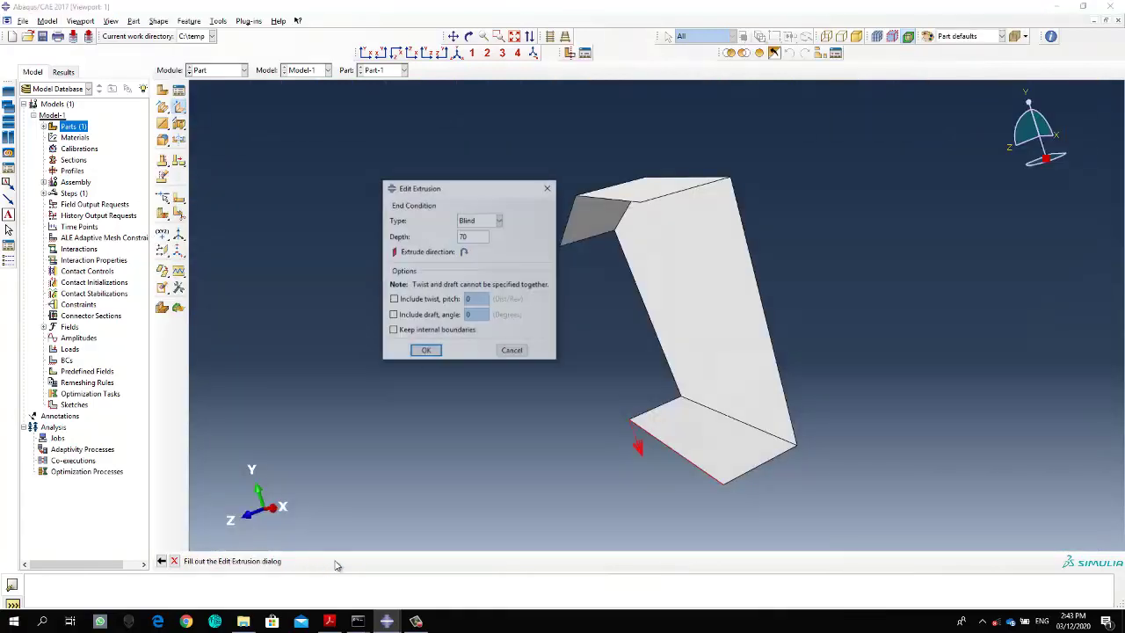
- Reverse the extrusion direction so the lip points upward, reduce the blind depth, and complete the bottom lip
left_click(463, 252)
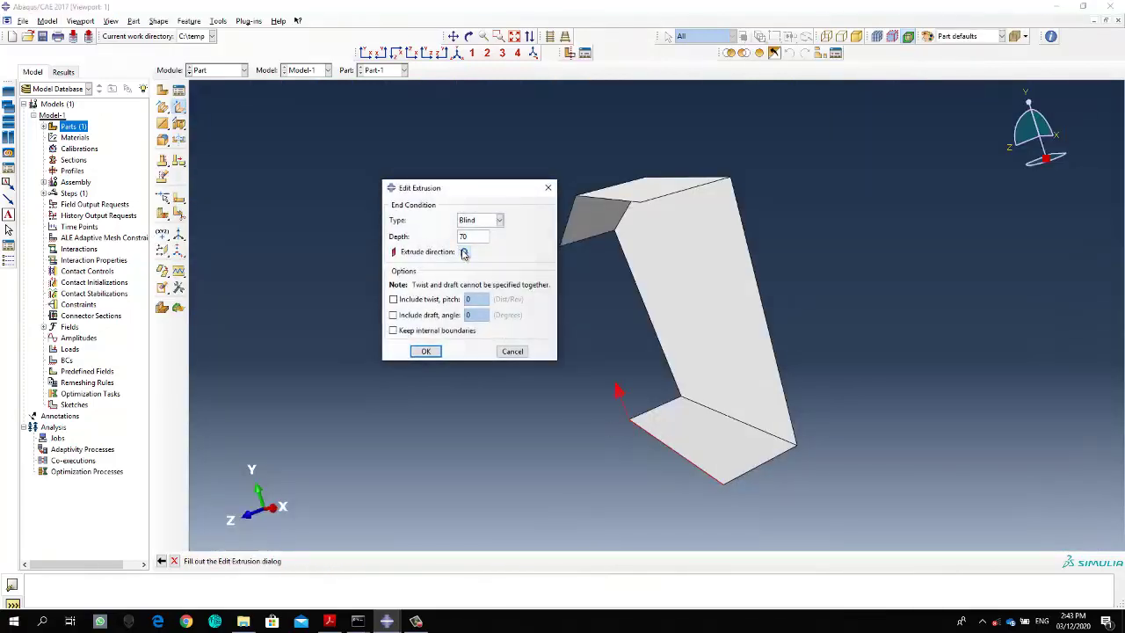
left_click_drag(472, 236, 425, 240)
left_click(425, 351)
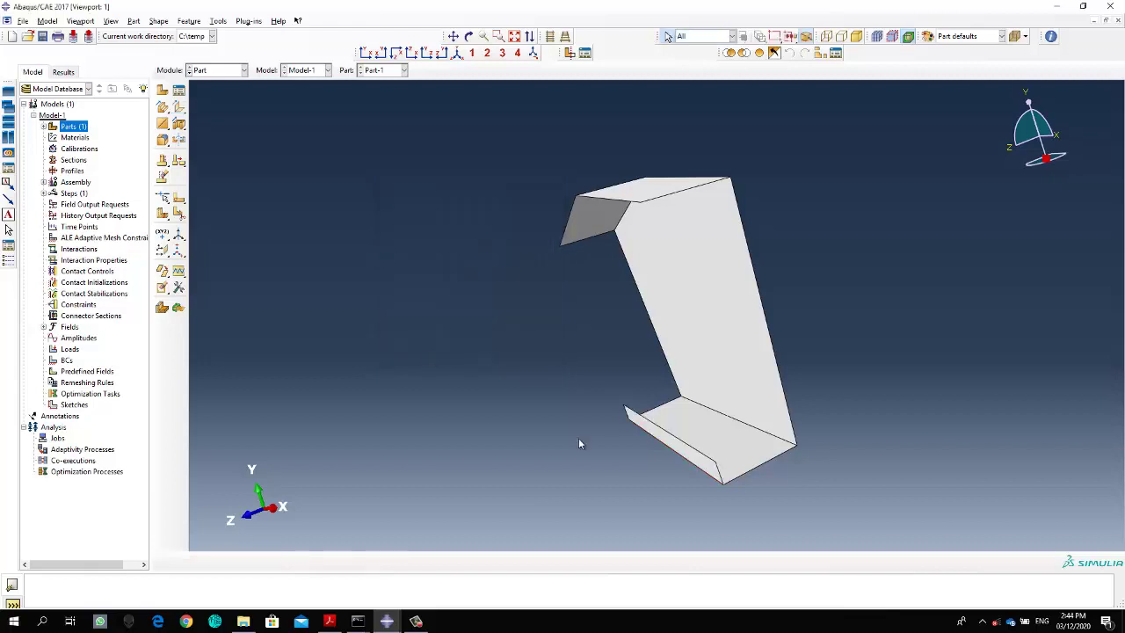
left_click_drag(580, 442, 878, 266, "ctrl+alt")
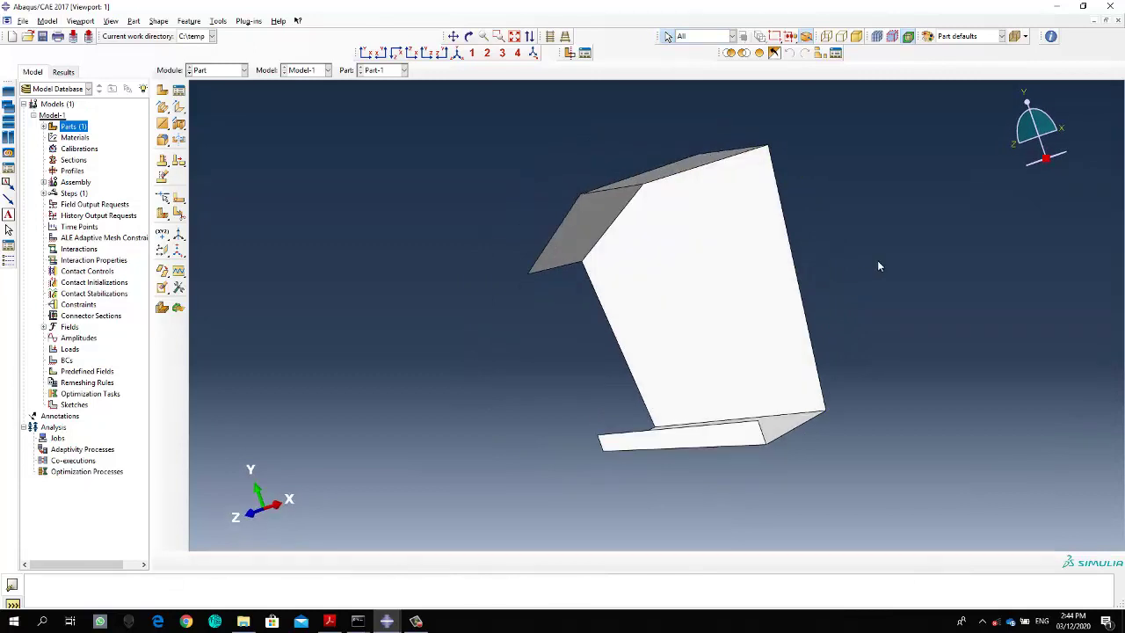
- Rename Part-1 as Apex Plate and start creating a new part in Model-1
left_click(41, 129)
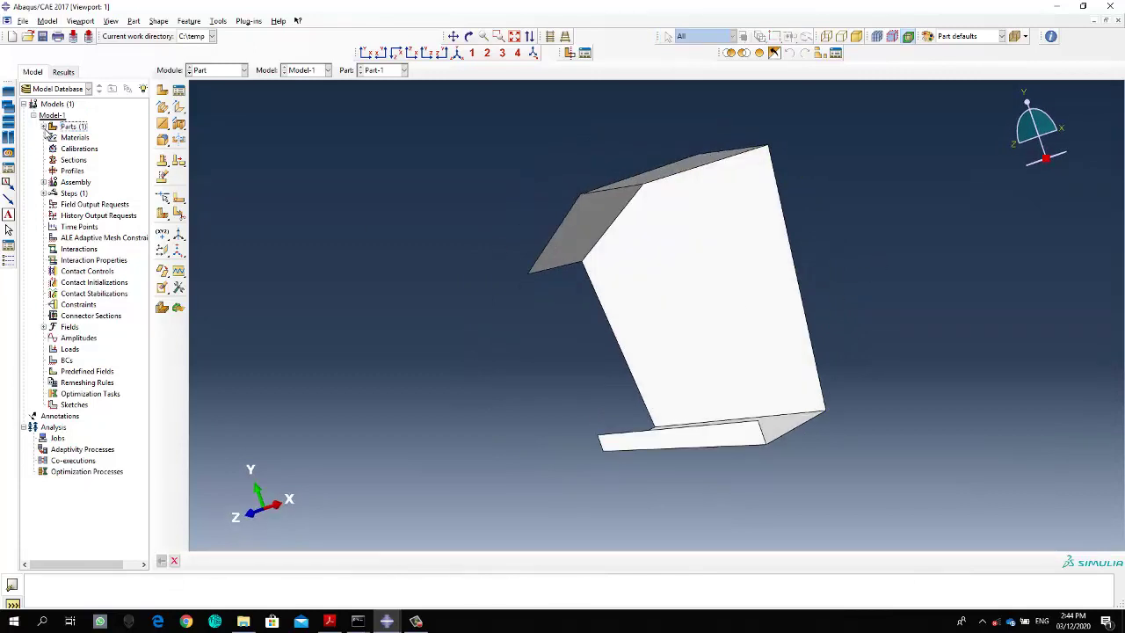
left_click(43, 127)
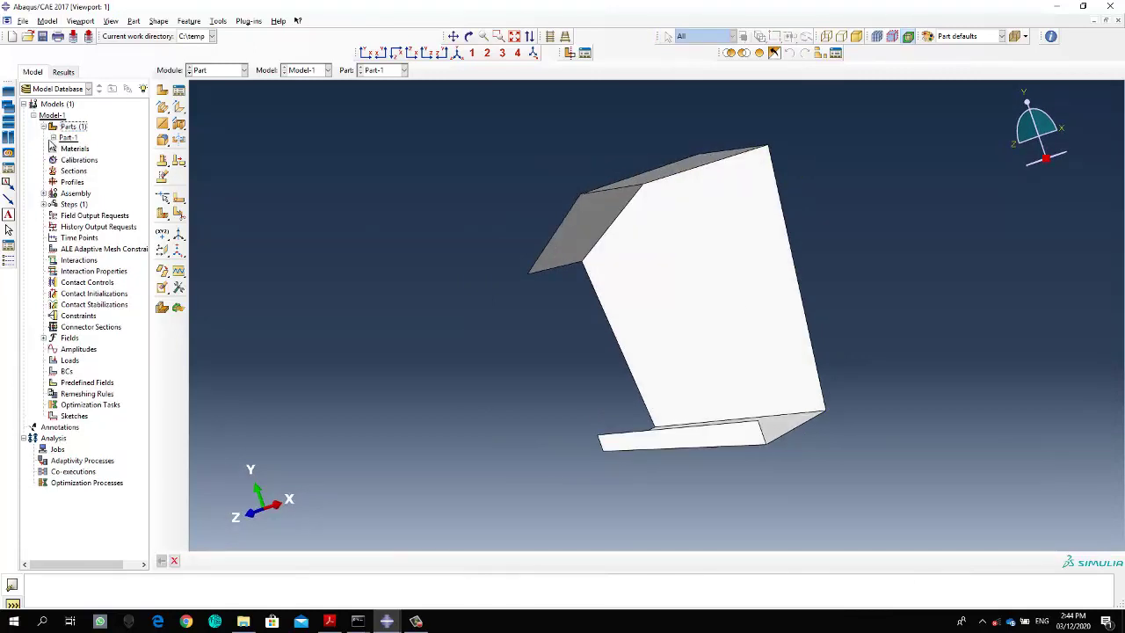
left_click(54, 138)
right_click(66, 139)
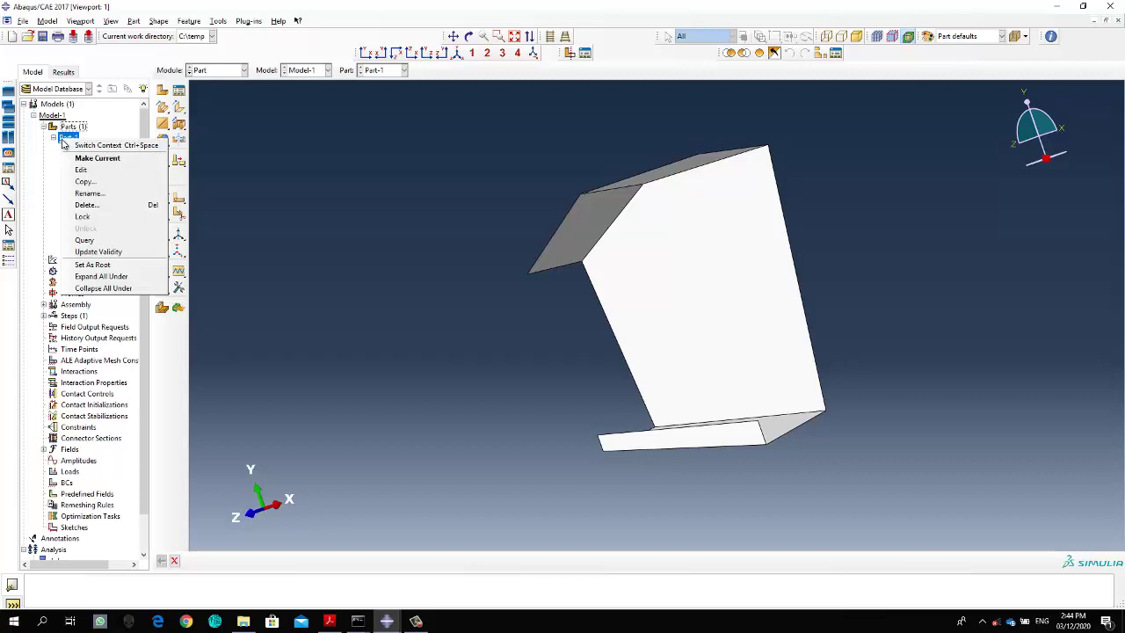
left_click(88, 193)
type("Apex Plate")
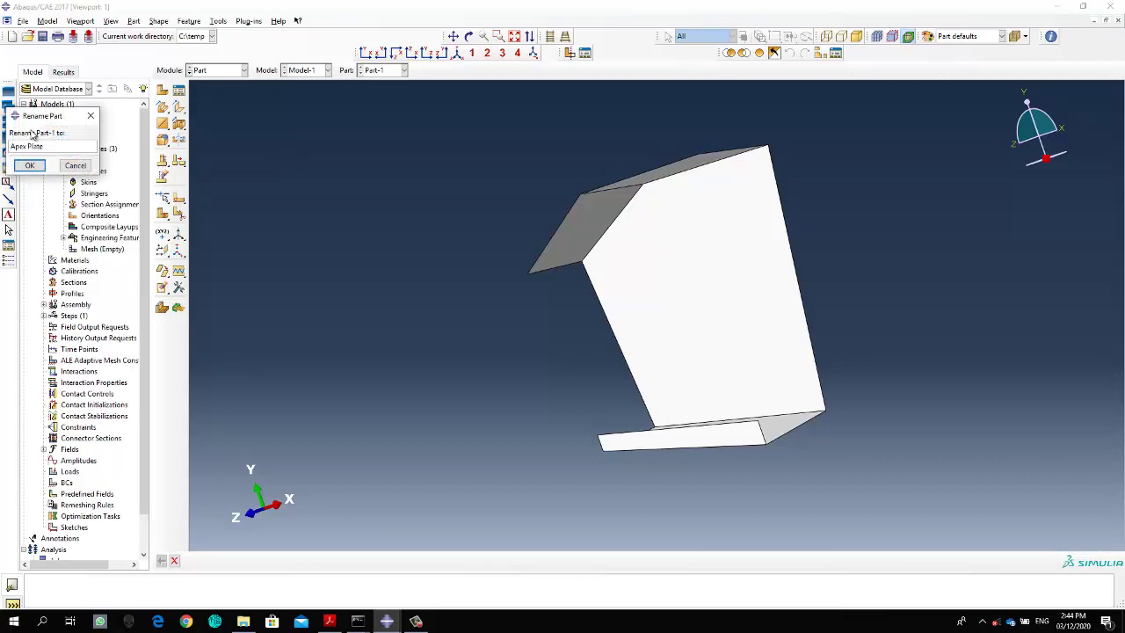
left_click(29, 166)
left_click(72, 129)
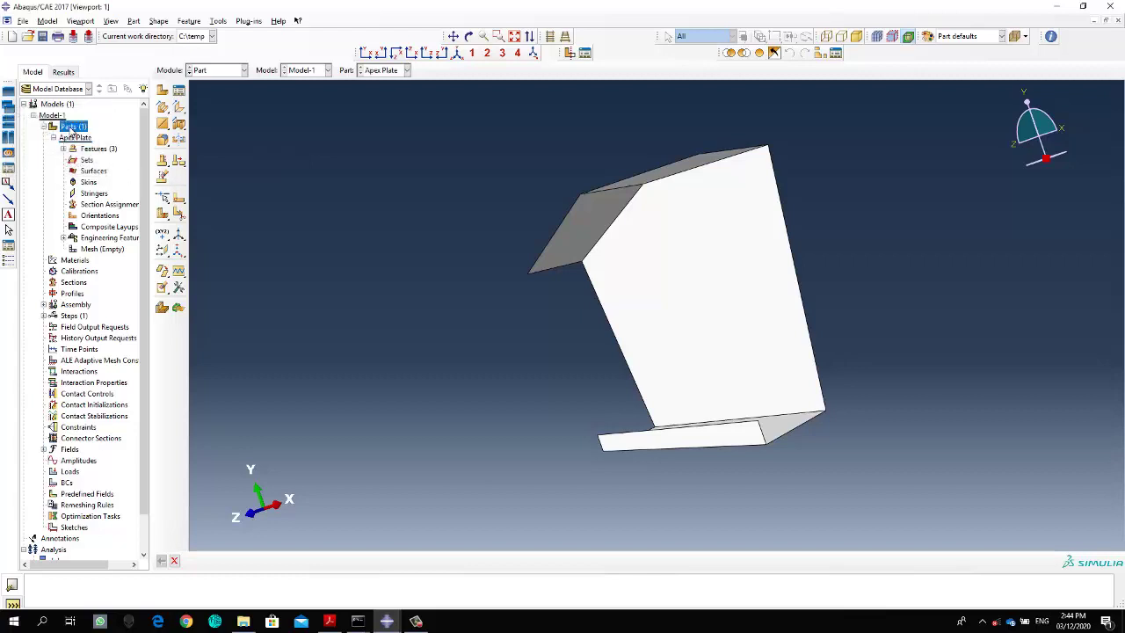
double_click(71, 128)
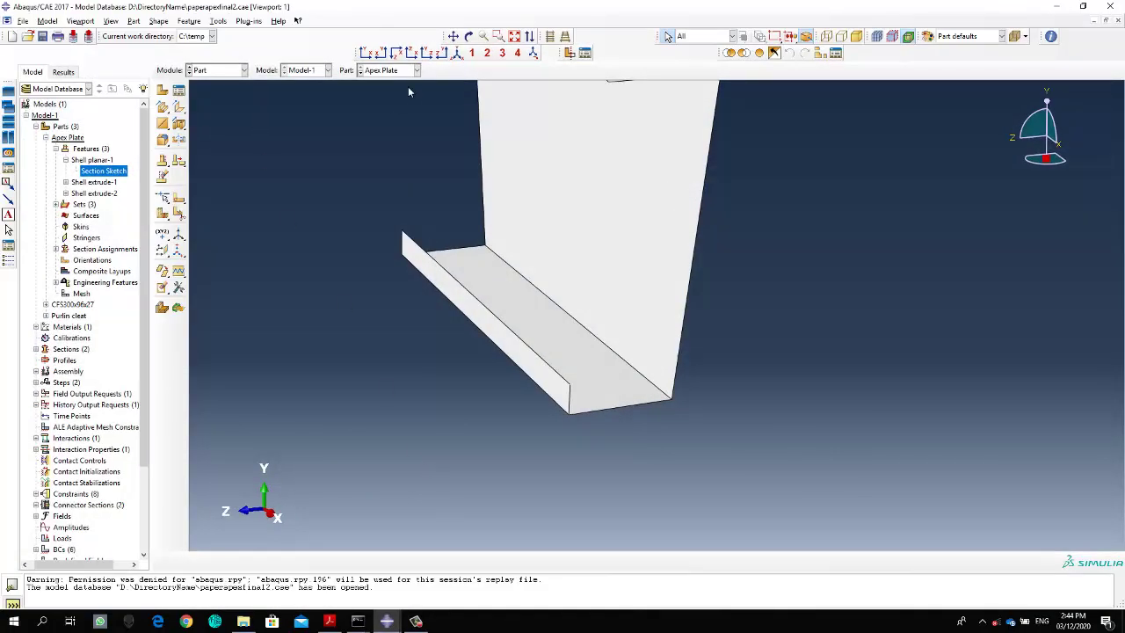
- In the paperapexfinal2 model, display the CFS300x96x27 part and examine its shape in 3D
left_click(417, 71)
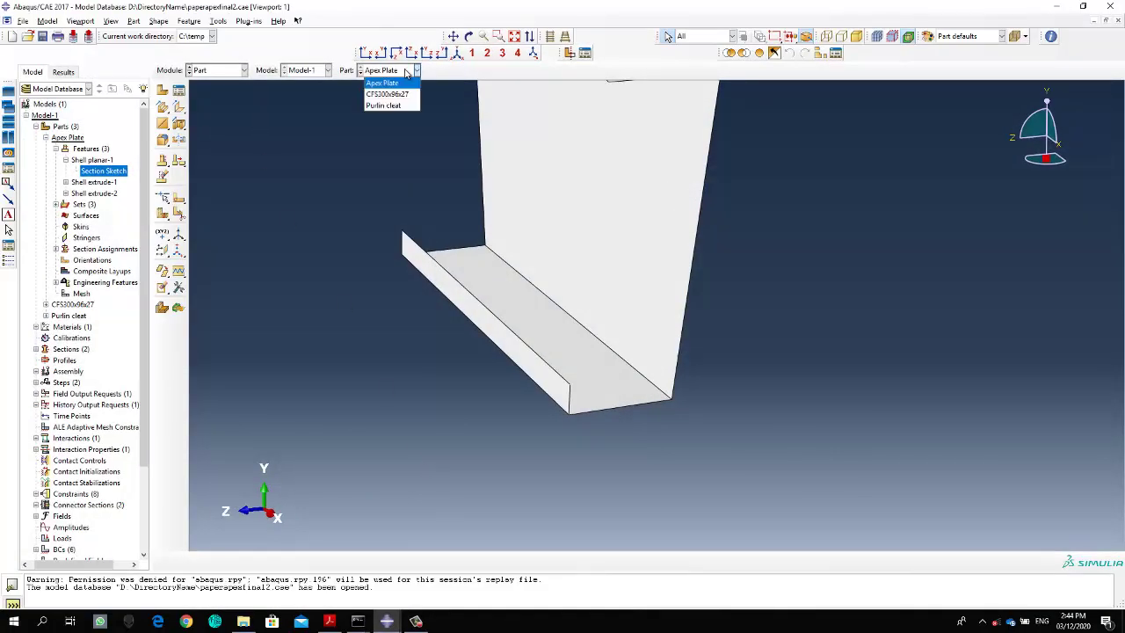
left_click(387, 91)
left_click_drag(704, 363, 593, 265, "ctrl+alt")
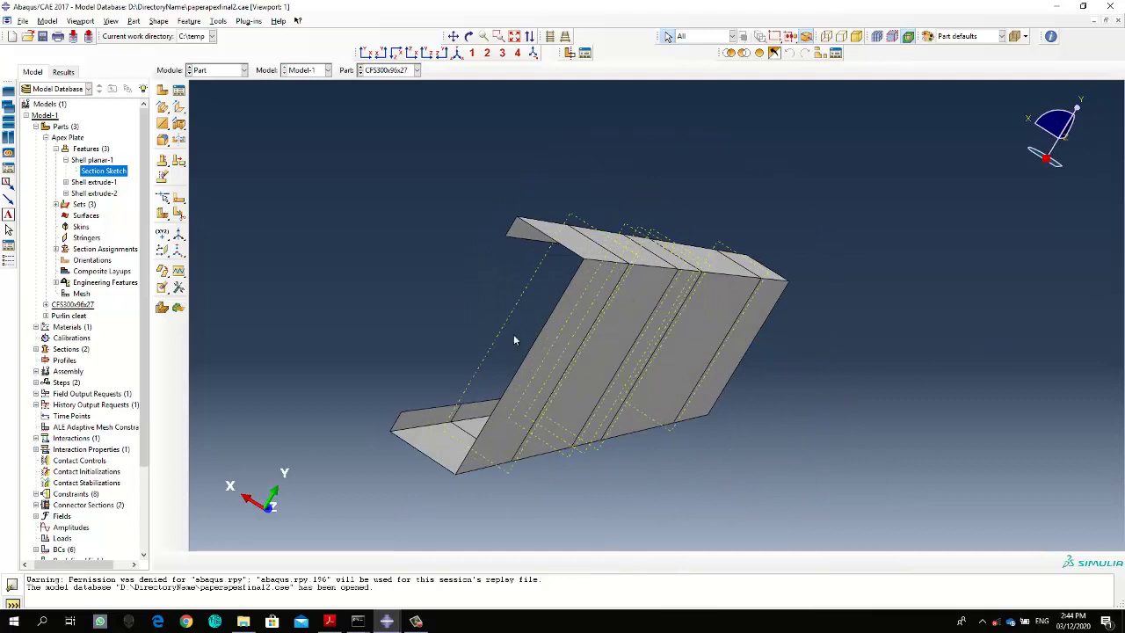
left_click(65, 182)
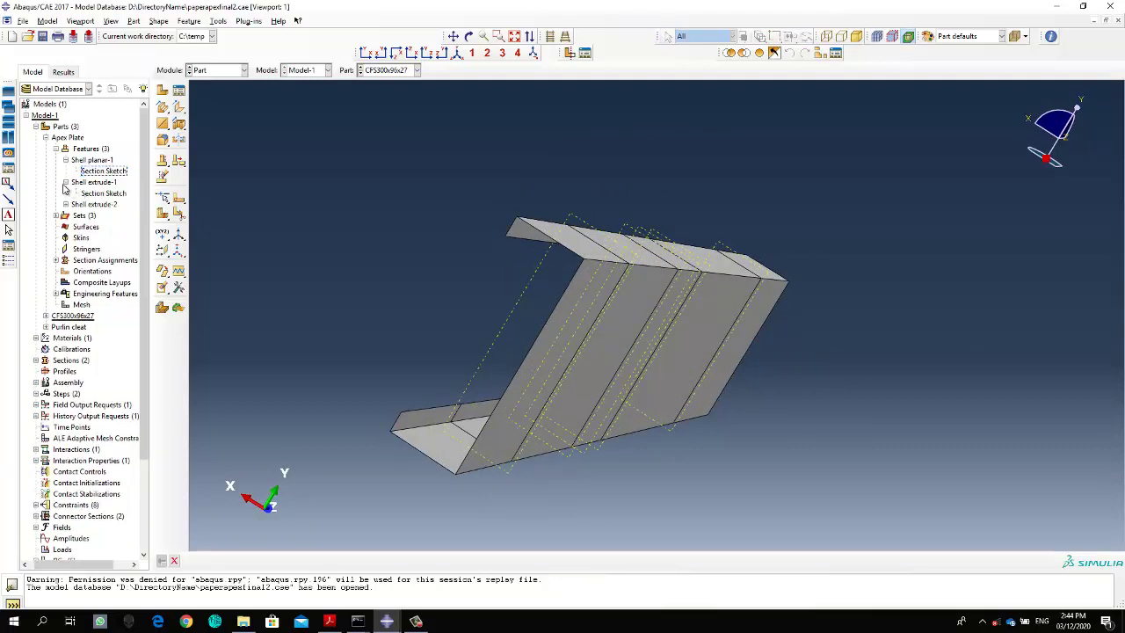
left_click(65, 182)
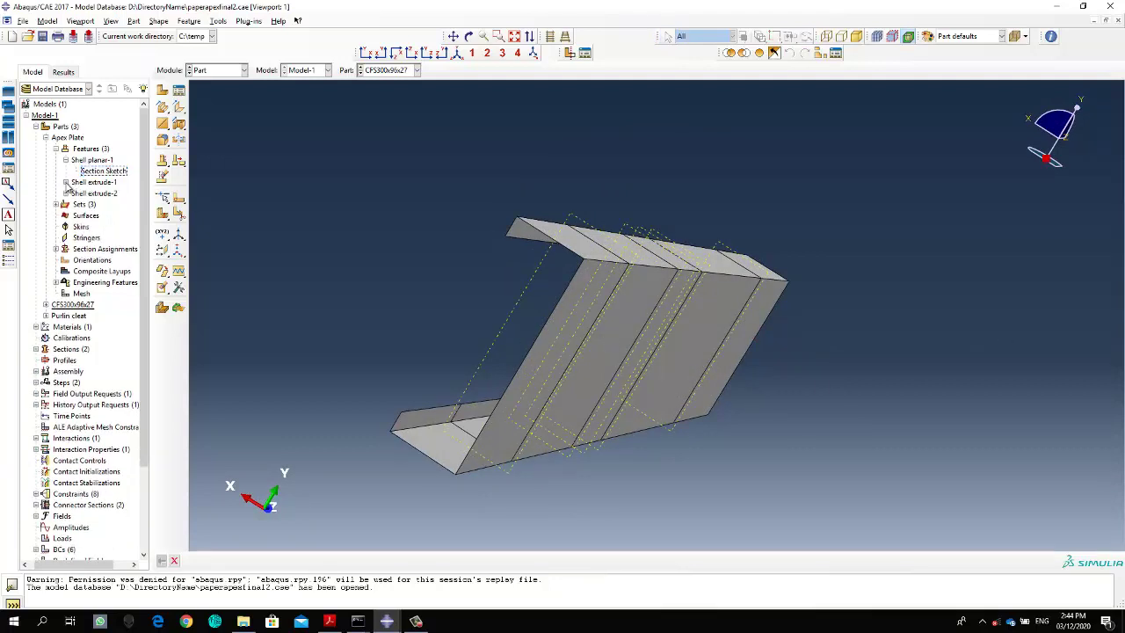
- Examine the section sketch and extrusion depth of the CFS300x96x27 part's shell extrusion, closing both without edits
left_click(46, 138)
left_click(46, 149)
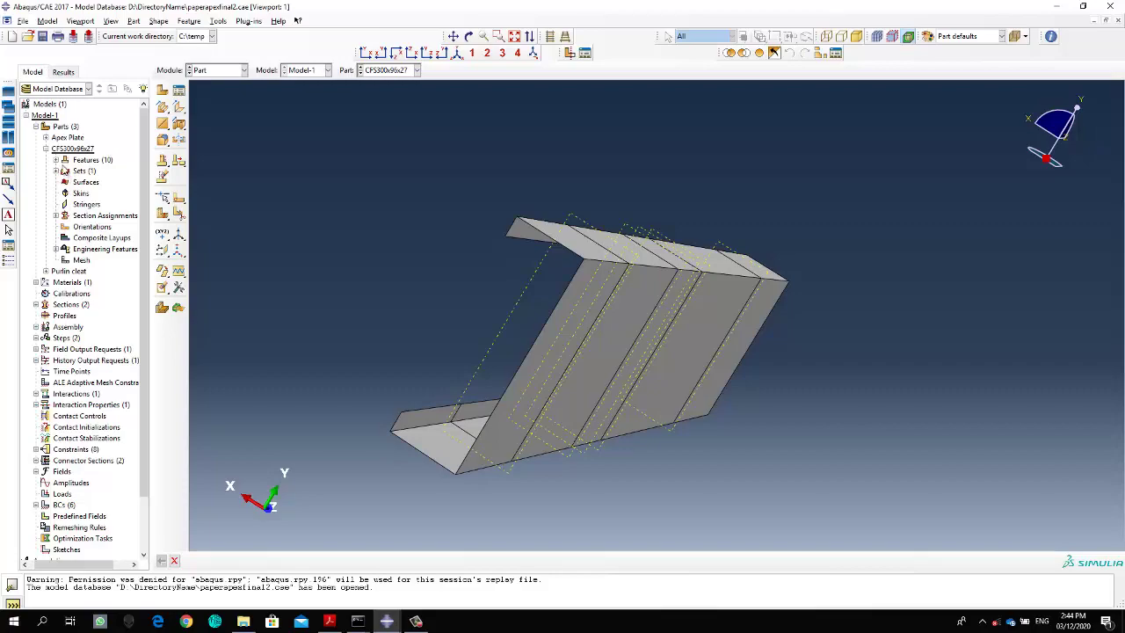
left_click(56, 160)
left_click(65, 171)
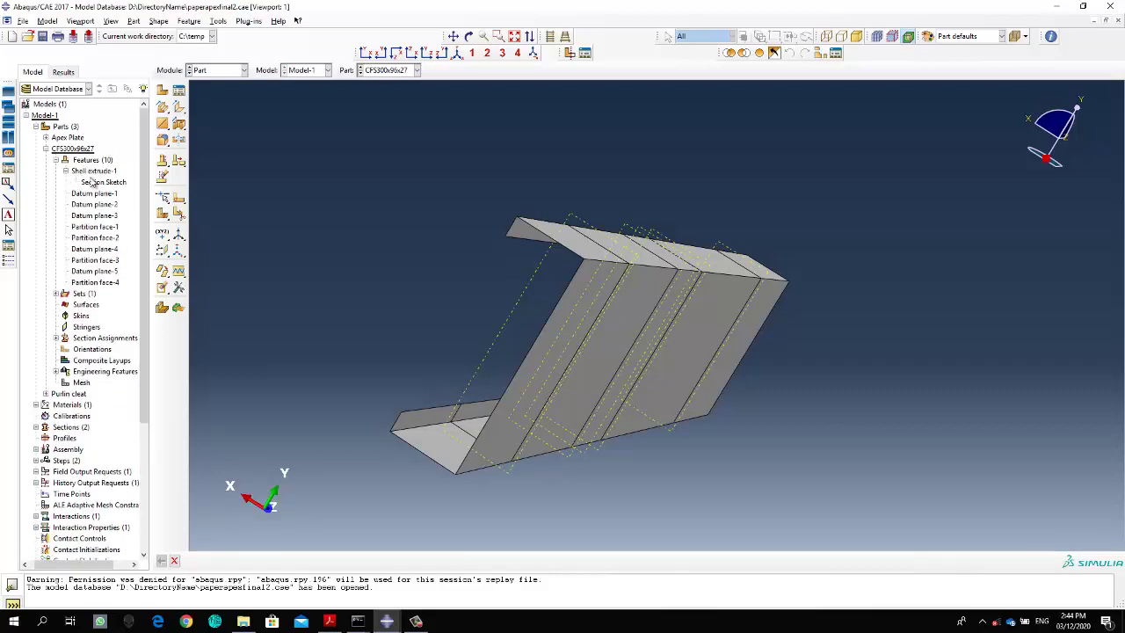
double_click(97, 182)
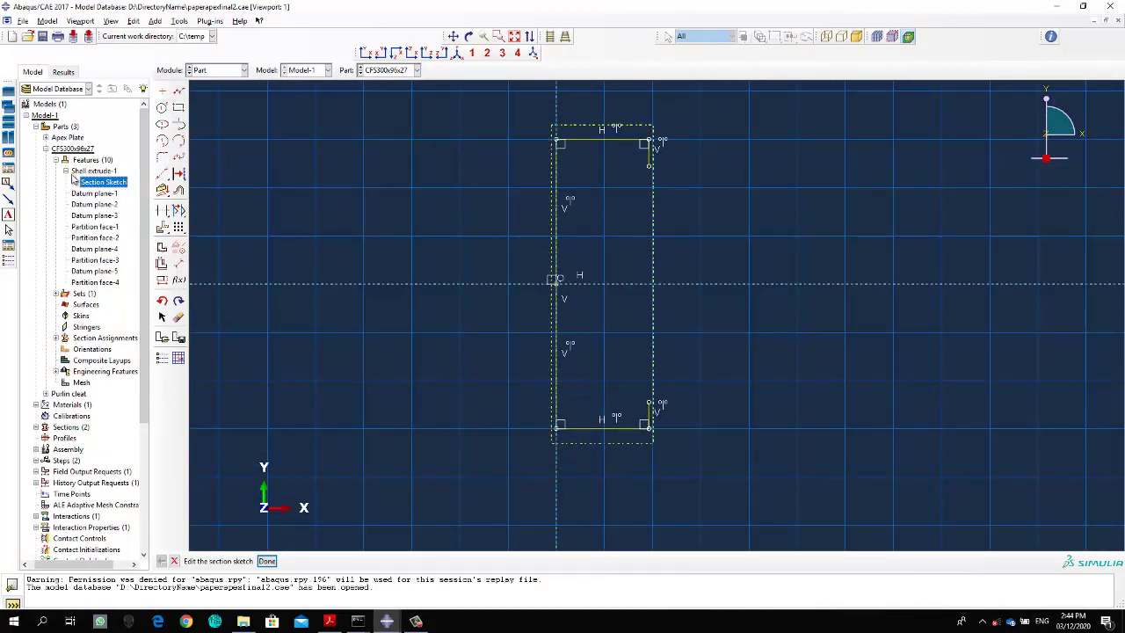
double_click(93, 179)
left_click(519, 333)
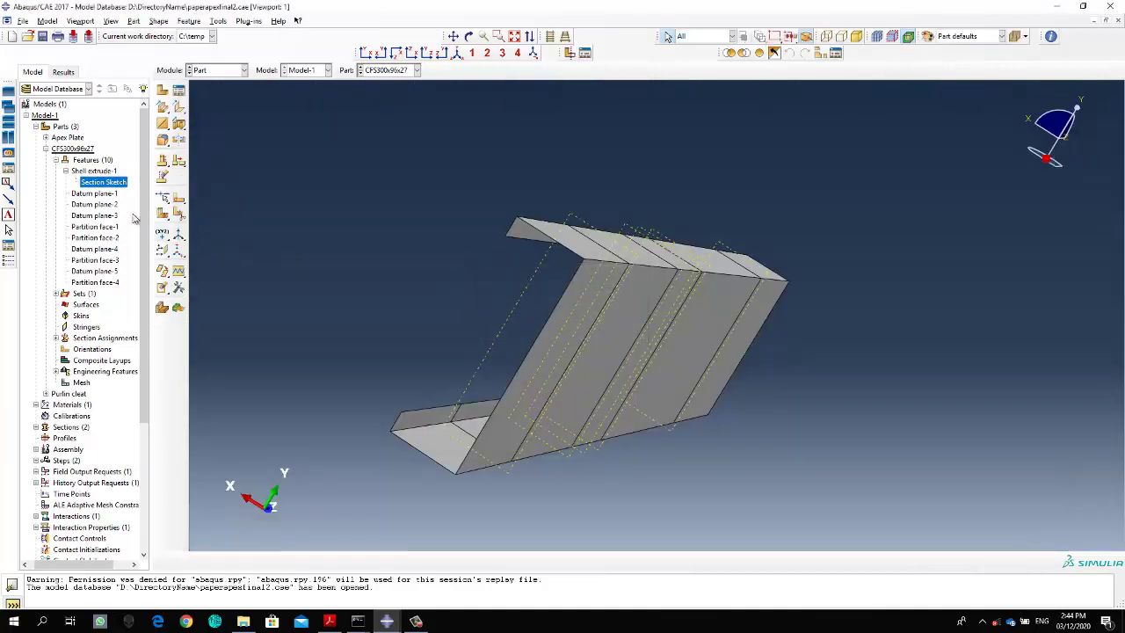
double_click(105, 171)
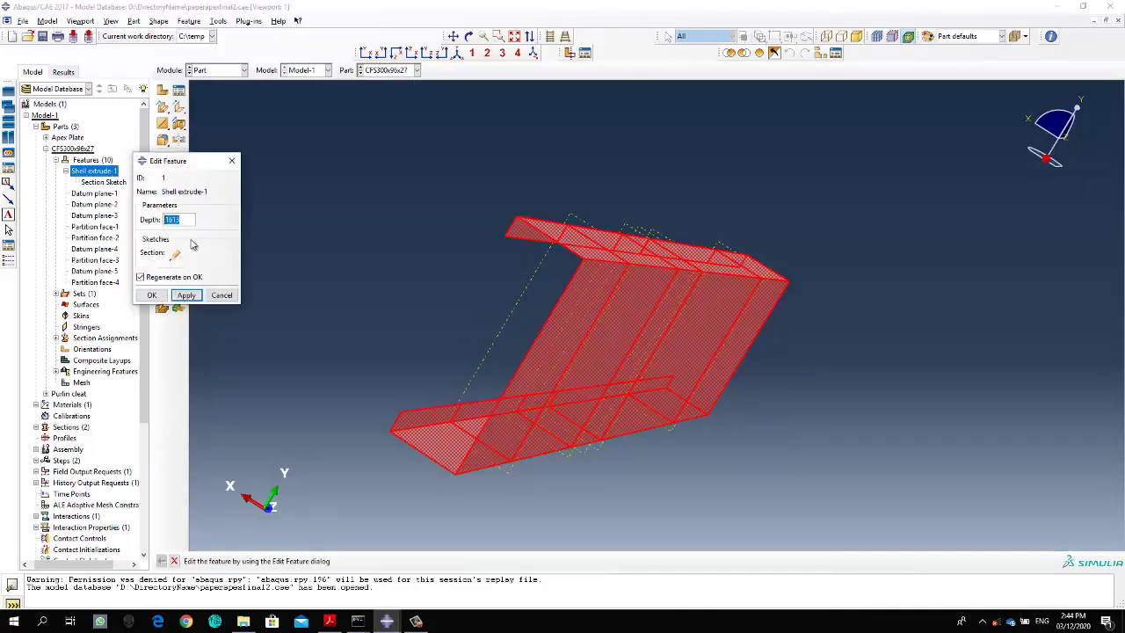
left_click(221, 296)
- In the connections paper open in Acrobat, look up the apex connection test setup dimensions in Fig. 23
left_click(330, 621)
scroll(520, 404, "down", 15)
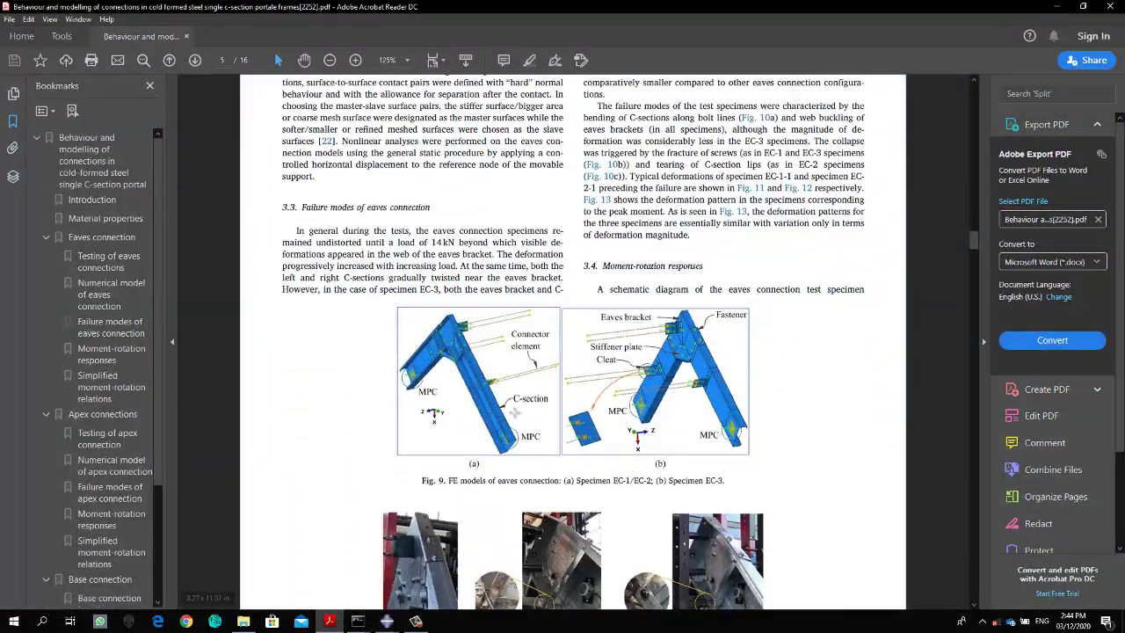
scroll(519, 404, "down", 4)
scroll(514, 405, "up", 20)
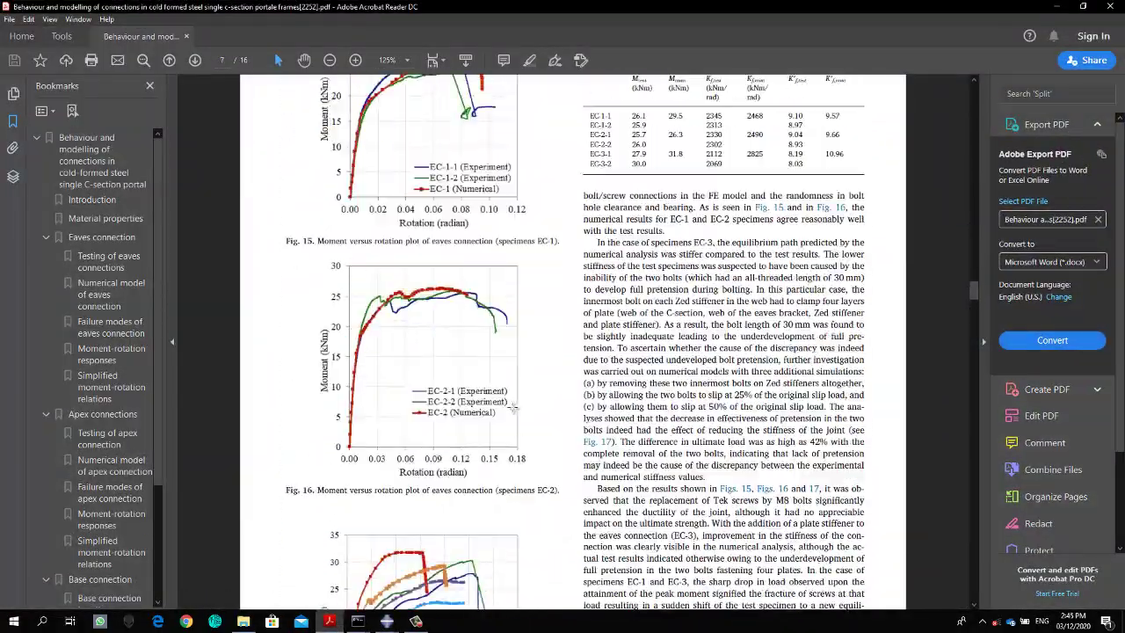
scroll(505, 407, "up", 20)
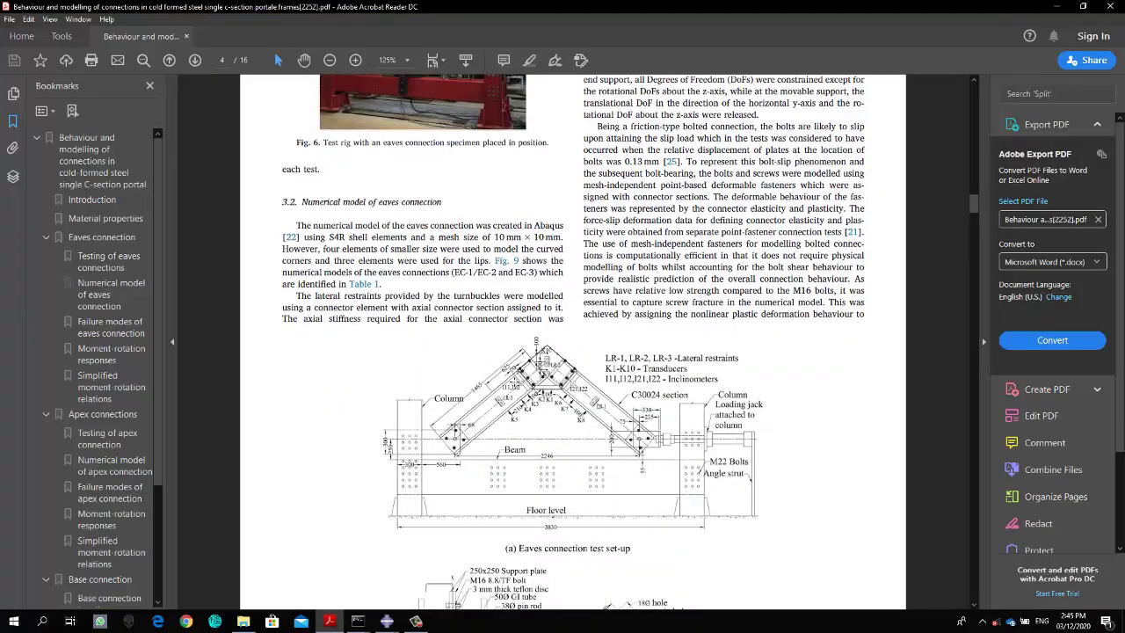
scroll(551, 396, "down", 20)
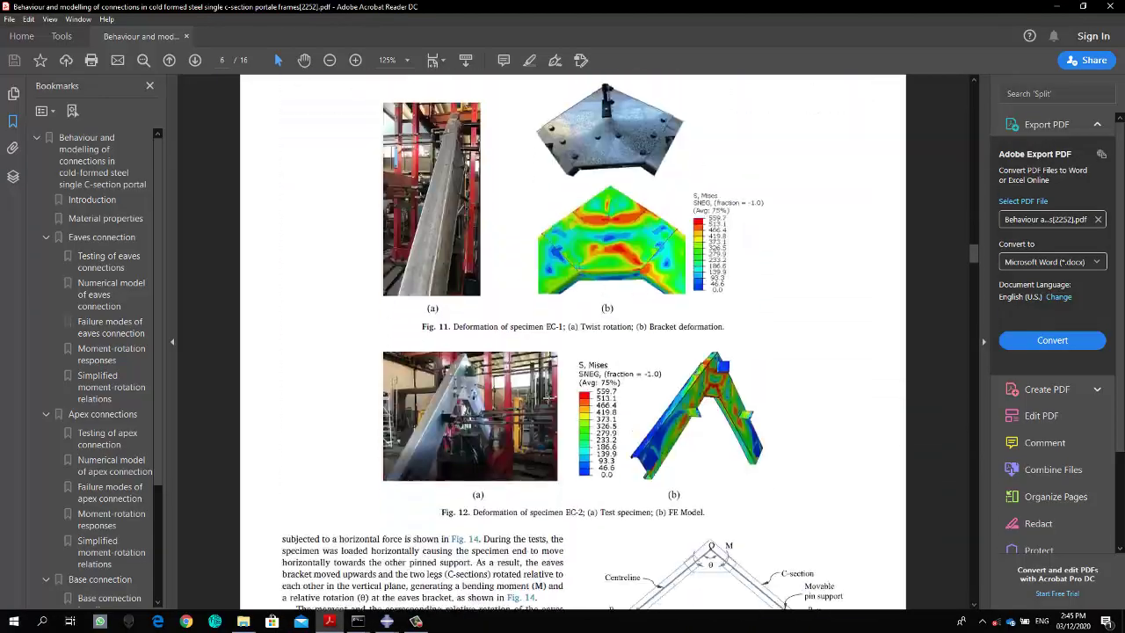
scroll(551, 395, "down", 10)
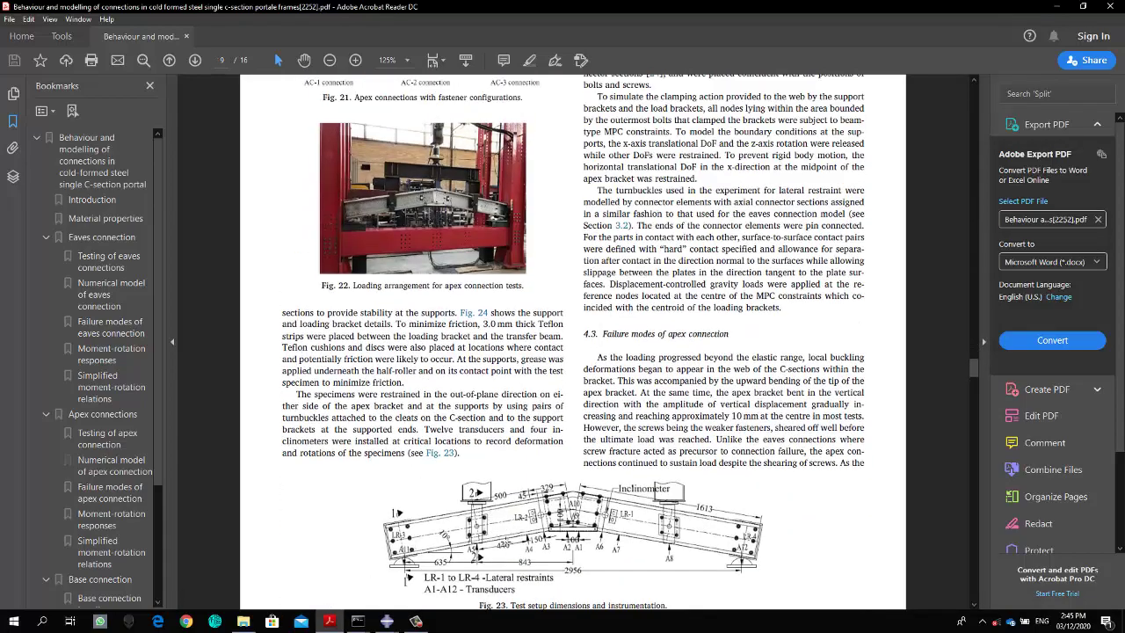
left_click(1055, 6)
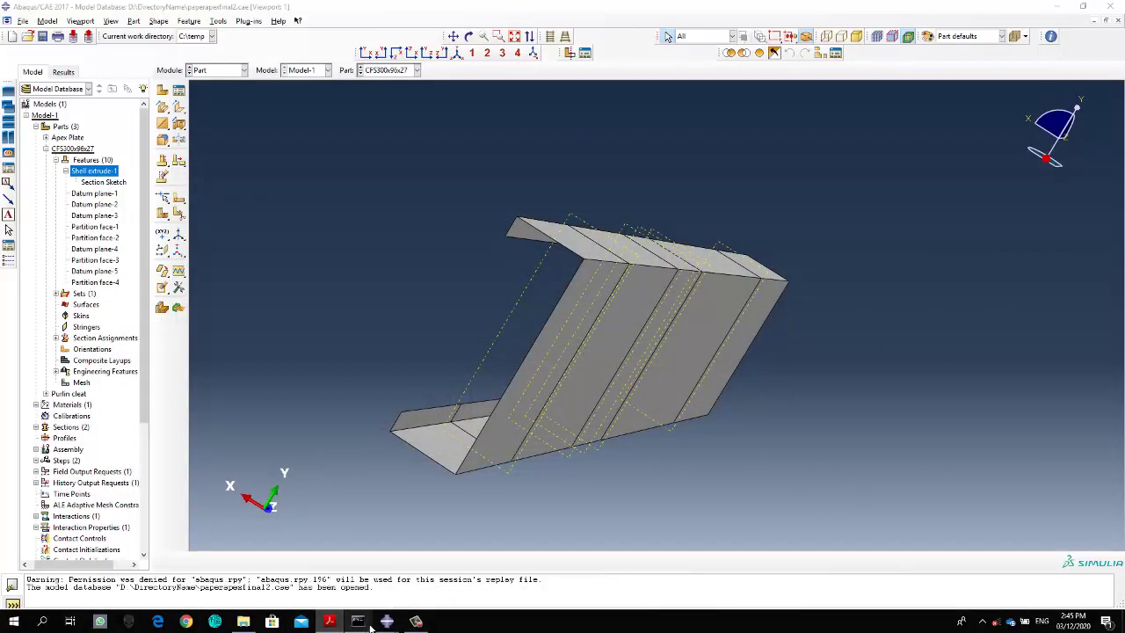
- Back in the Abaqus window with the Apex Plate, create a 3D deformable shell extrusion part named CFS300 with approximate size 1000
mouse_move(387, 621)
left_click(404, 602)
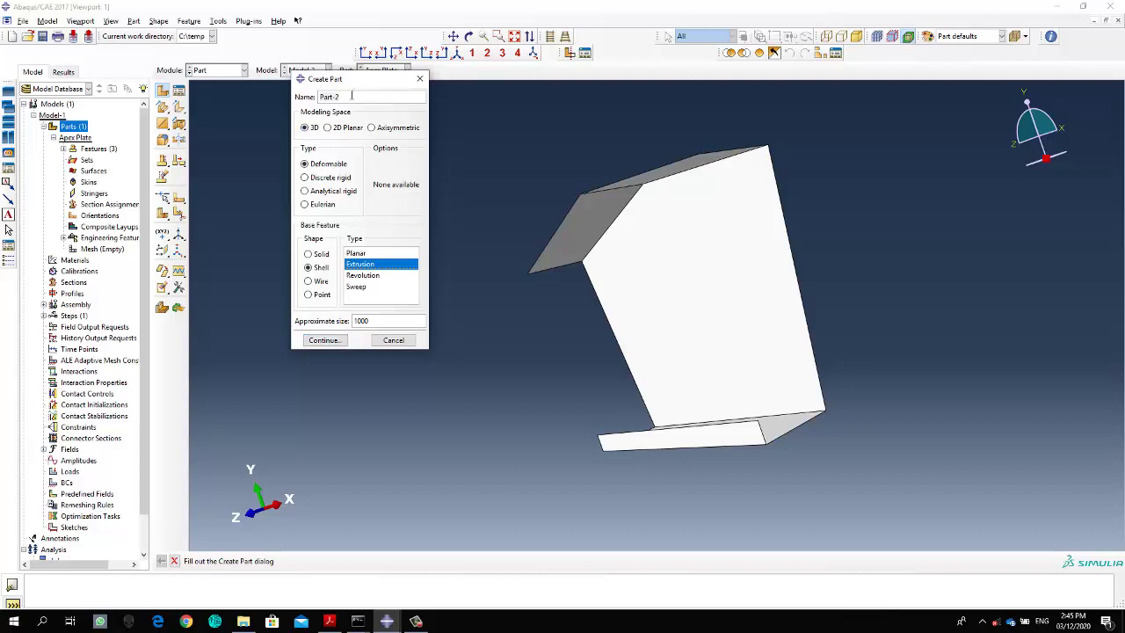
left_click_drag(353, 96, 284, 99)
type("CFS300")
left_click(325, 340)
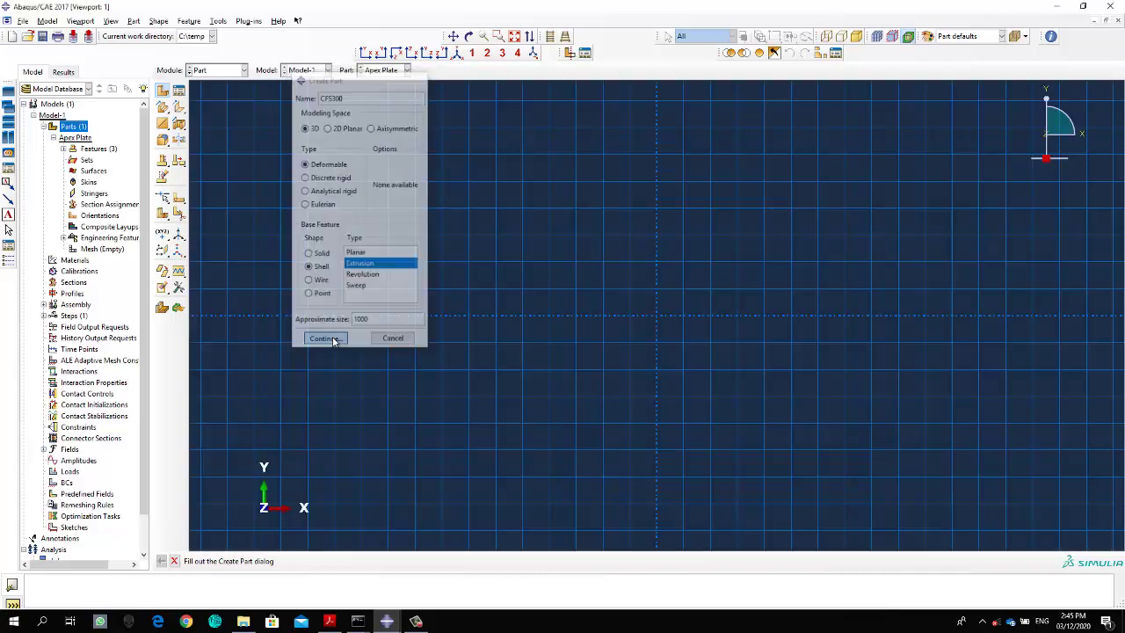
- Sketch the upper half of the C-section web as a vertical line from the origin to 0,150
left_click(162, 173)
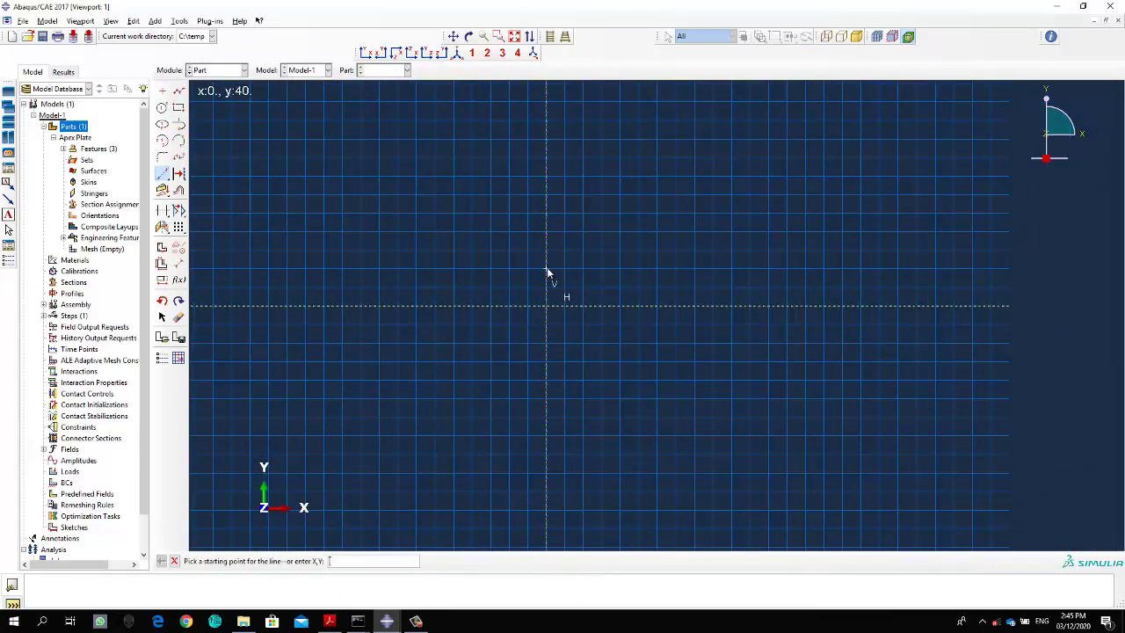
key("Escape")
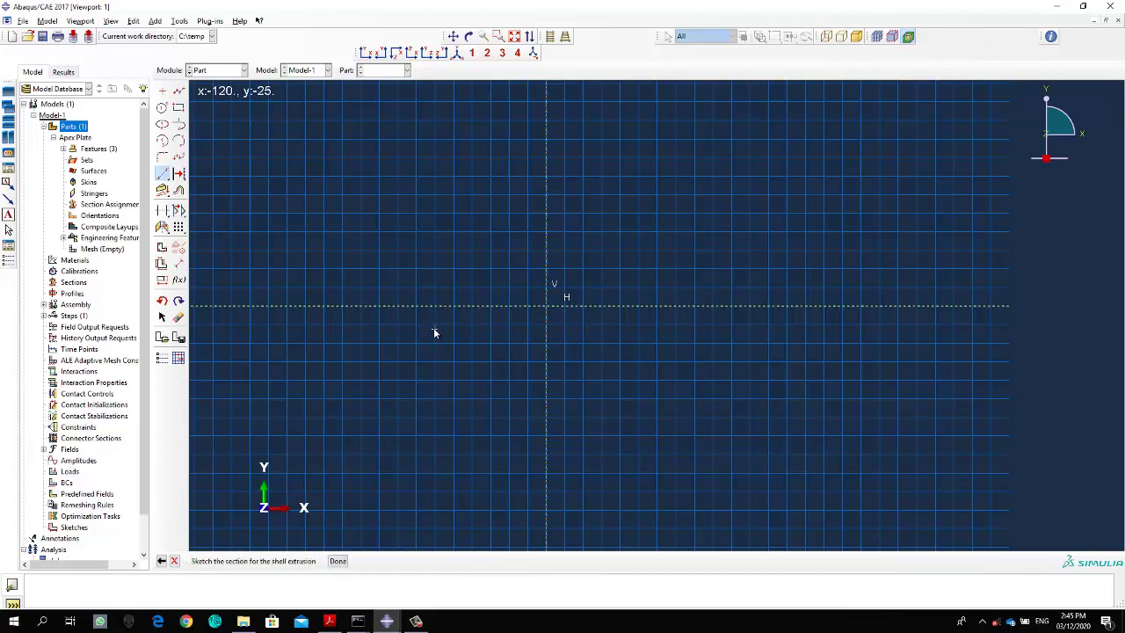
left_click(178, 92)
left_click(547, 306)
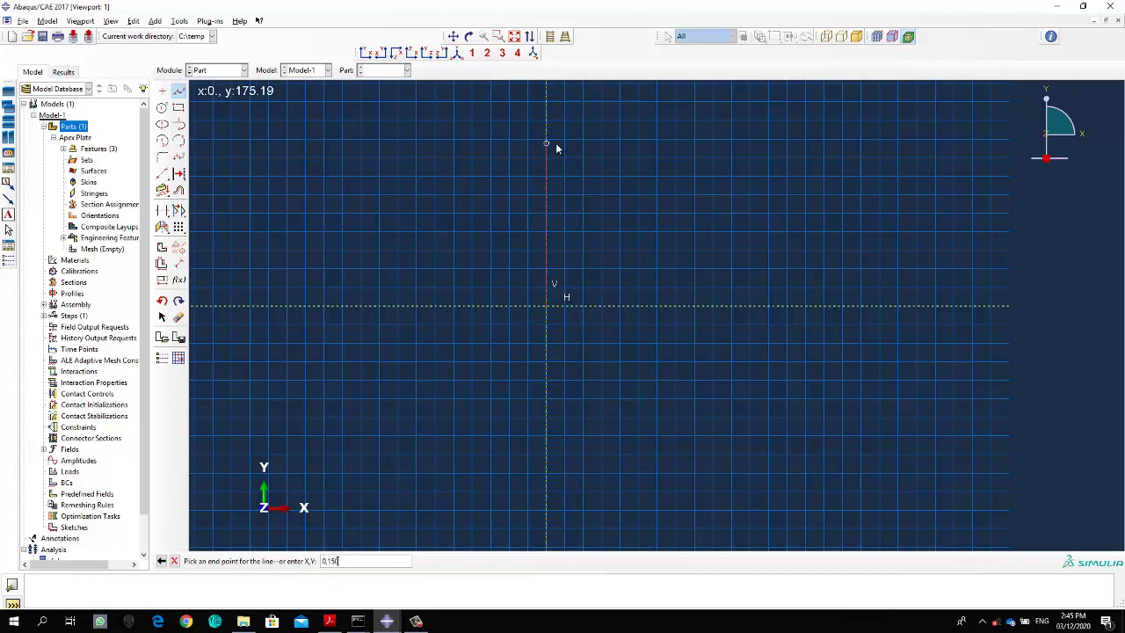
key("Return")
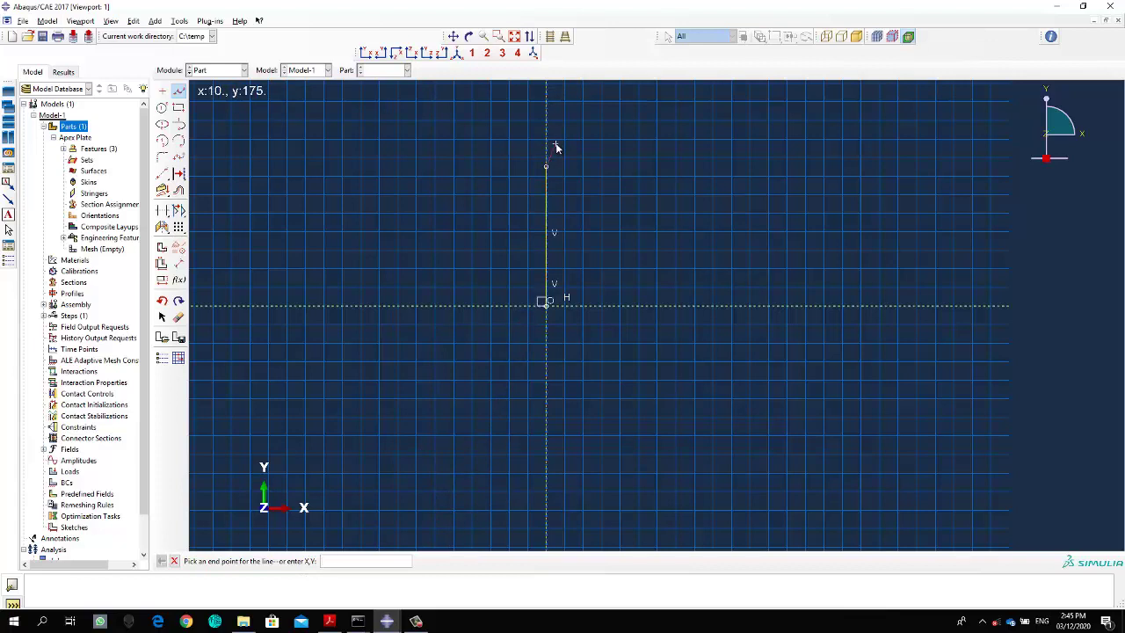
middle_click(647, 203)
- Sketch a horizontal top flange about 145 long from the web's upper end, with a downward lip about 45 long
left_click(179, 91)
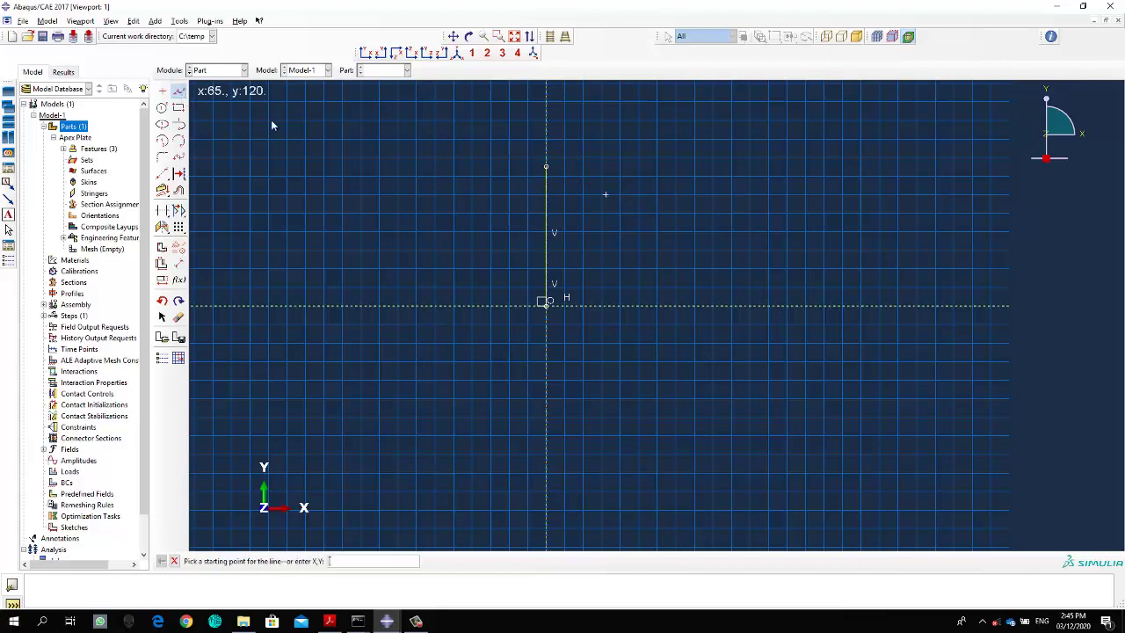
left_click(546, 168)
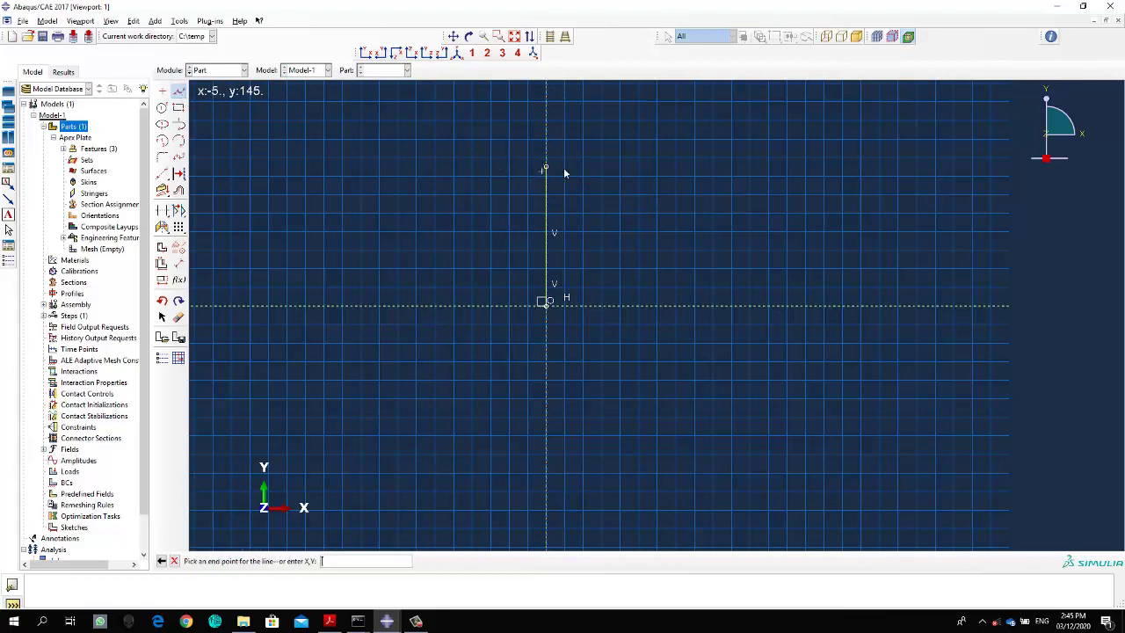
left_click(681, 186)
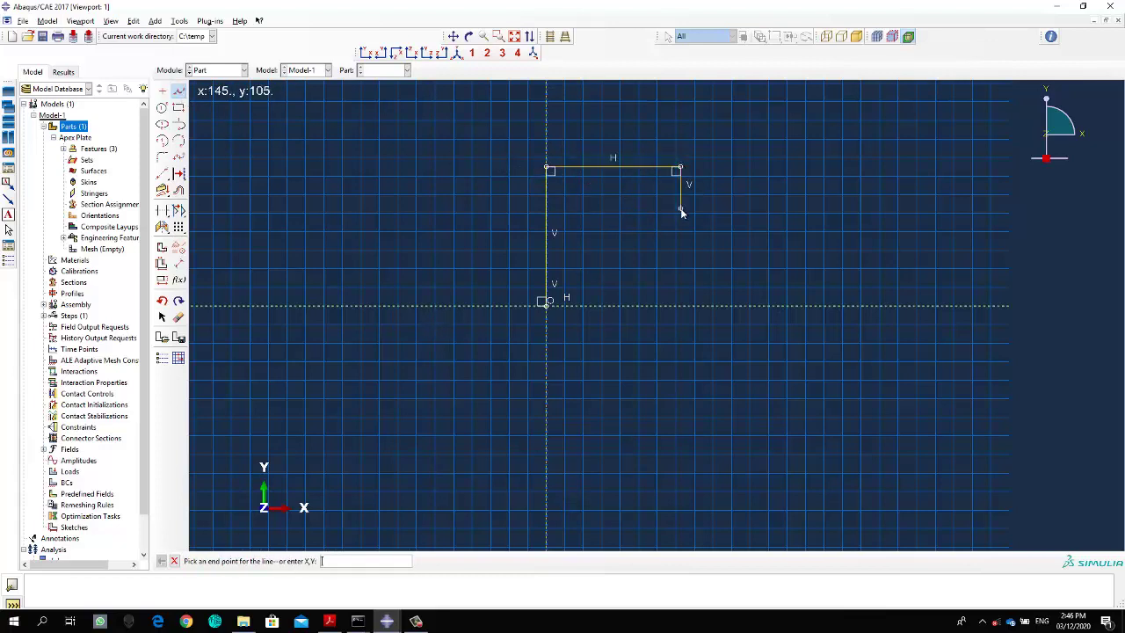
left_click(681, 211)
key("Escape")
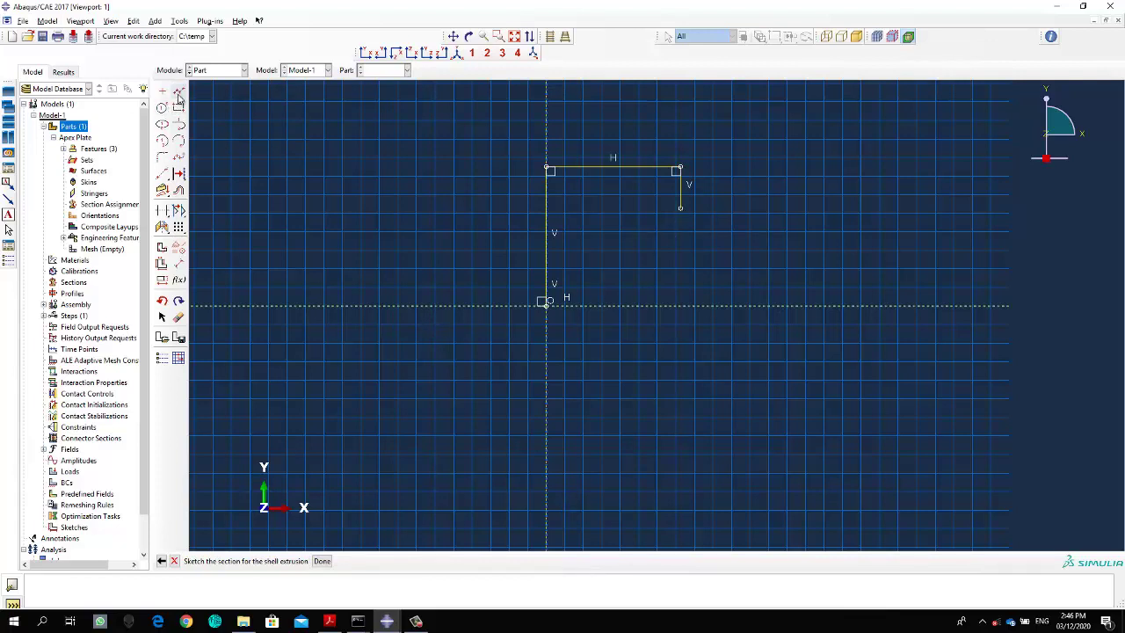
left_click(179, 262)
left_click(680, 168)
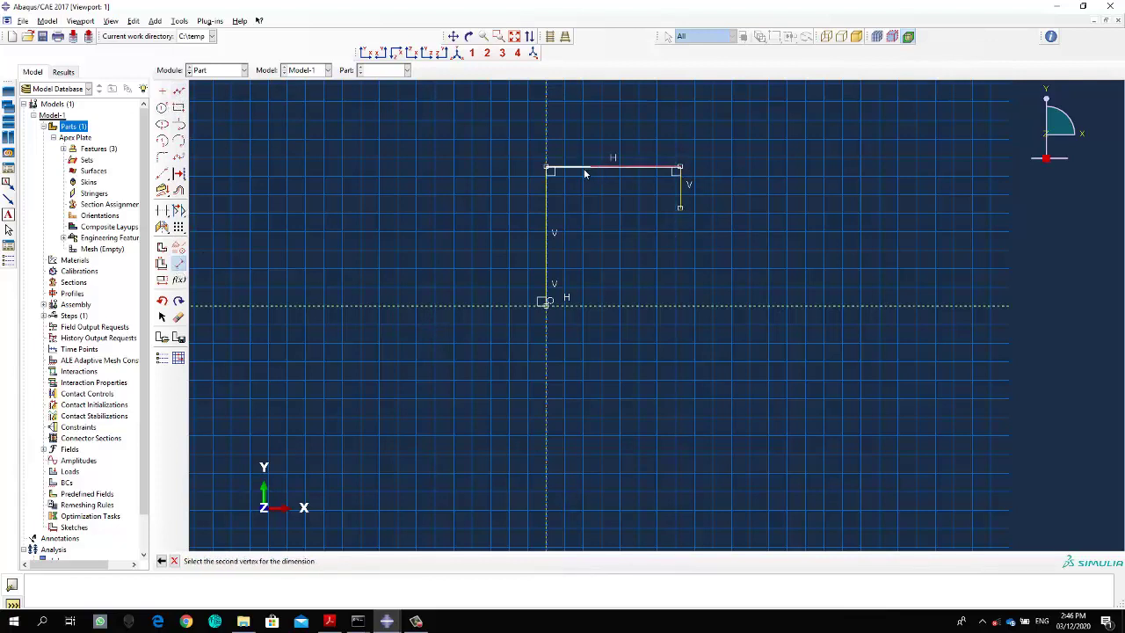
left_click(548, 168)
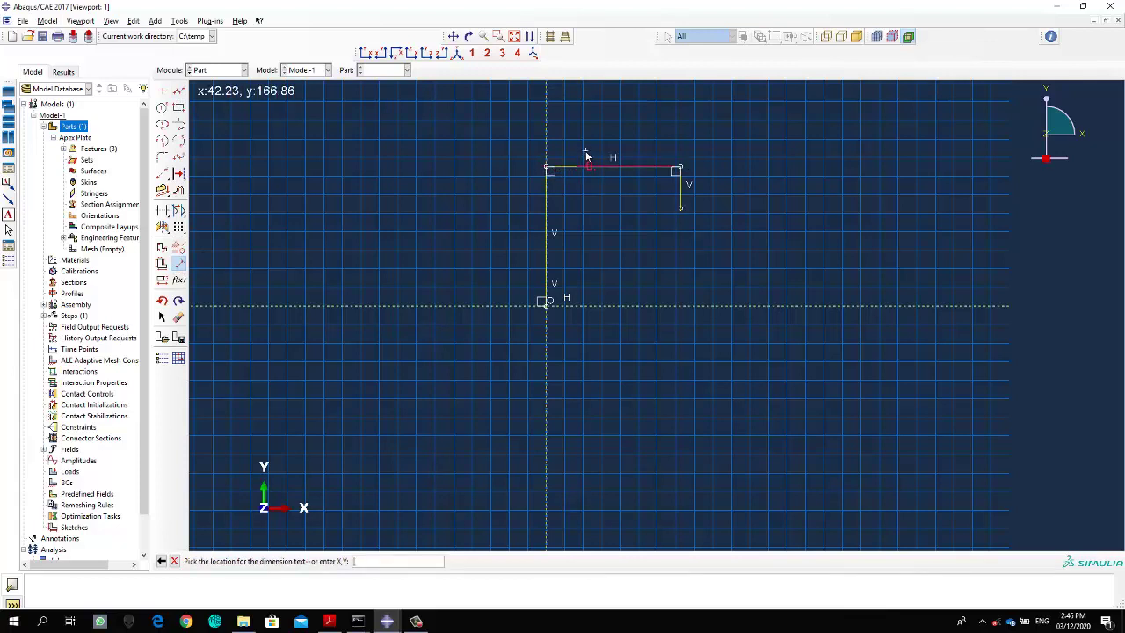
key("Escape")
- Dimension the top flange horizontally between its two end points and set its length to 96
left_click(178, 263)
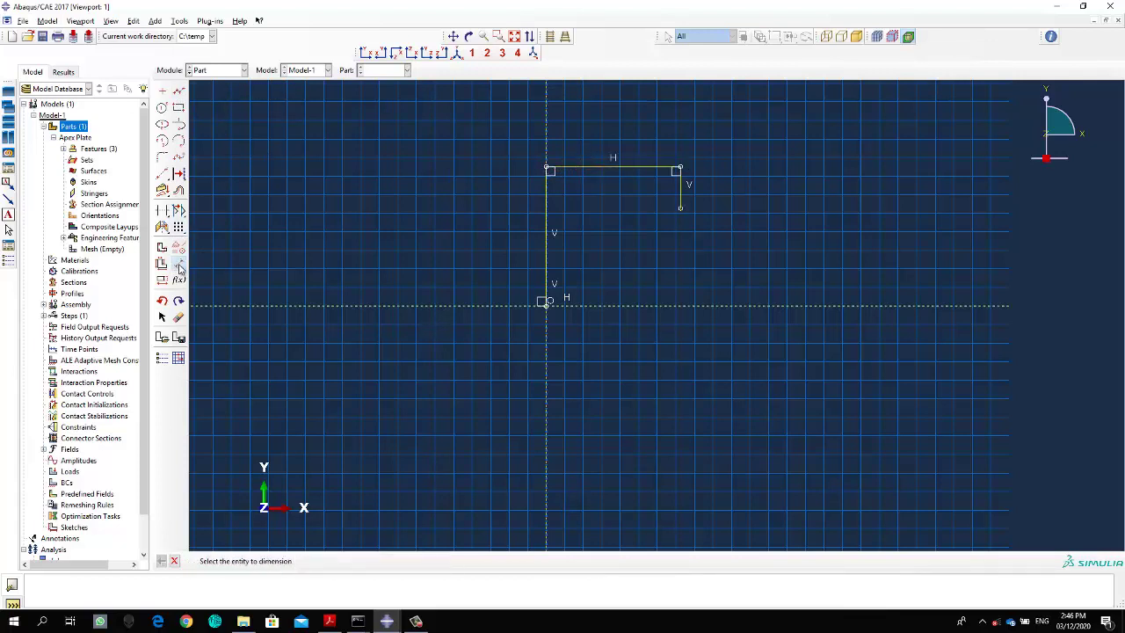
left_click(680, 168)
left_click(547, 168)
left_click(614, 130)
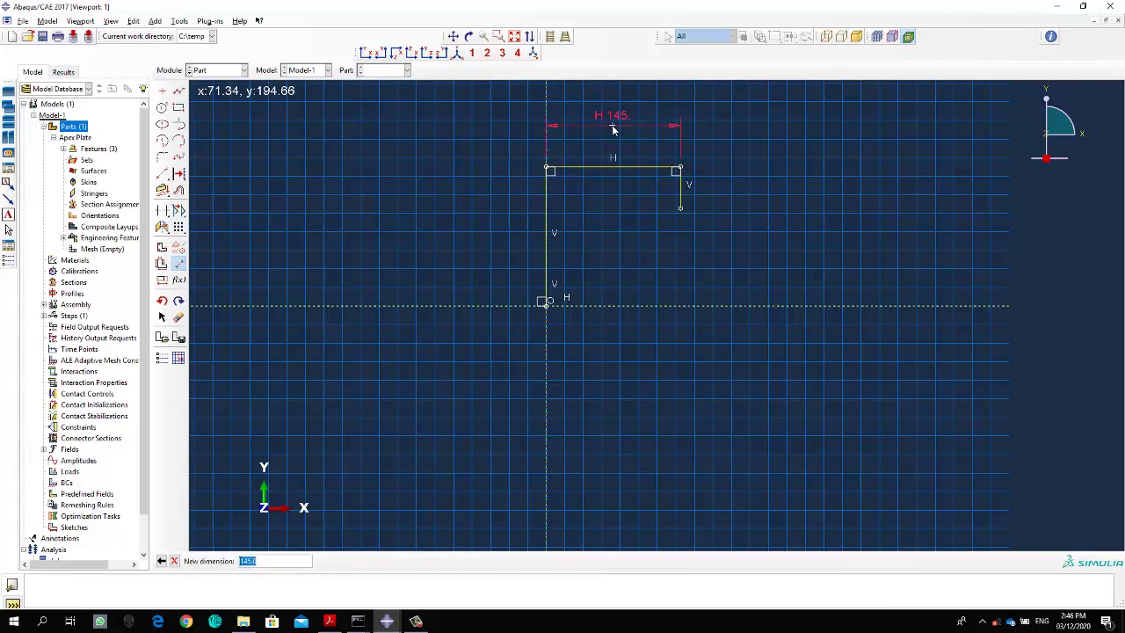
type("4")
key("Return")
left_click(633, 168)
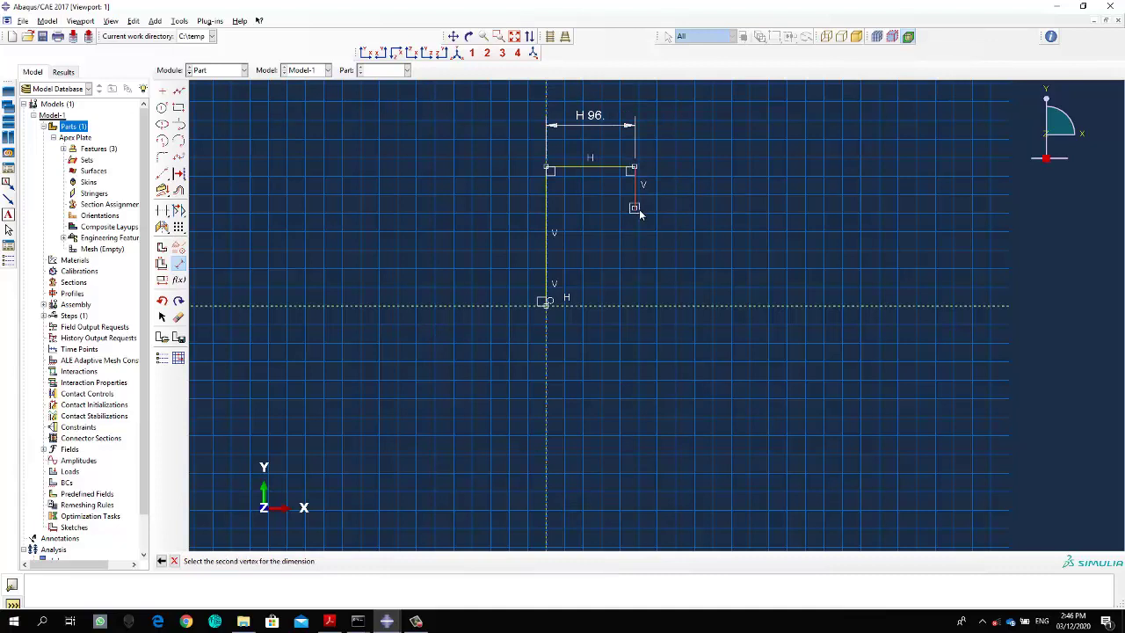
left_click(635, 208)
left_click(678, 204)
key("Escape")
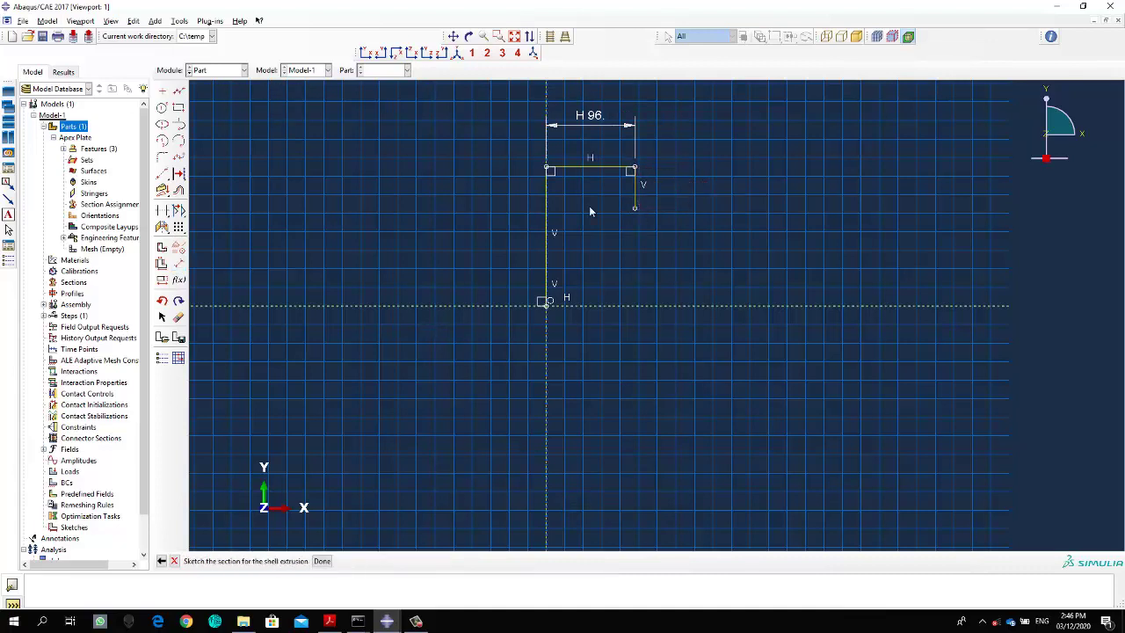
left_click(179, 91)
left_click(179, 90)
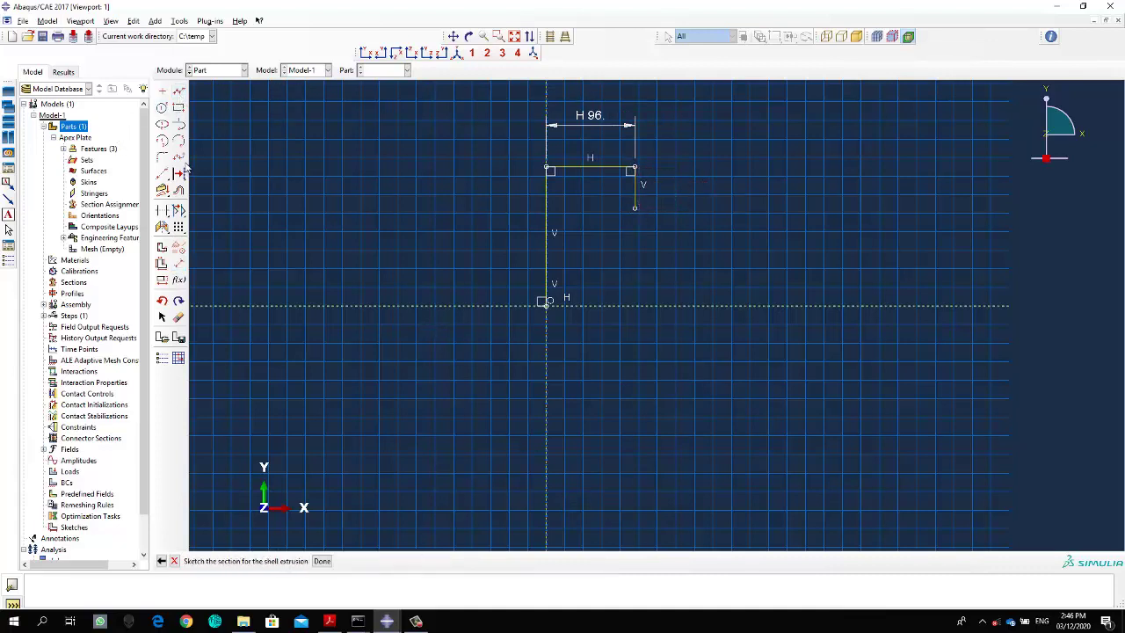
- Dimension the lip vertically between its two end points and set its length to 27.5
left_click(179, 262)
left_click(635, 207)
left_click(634, 168)
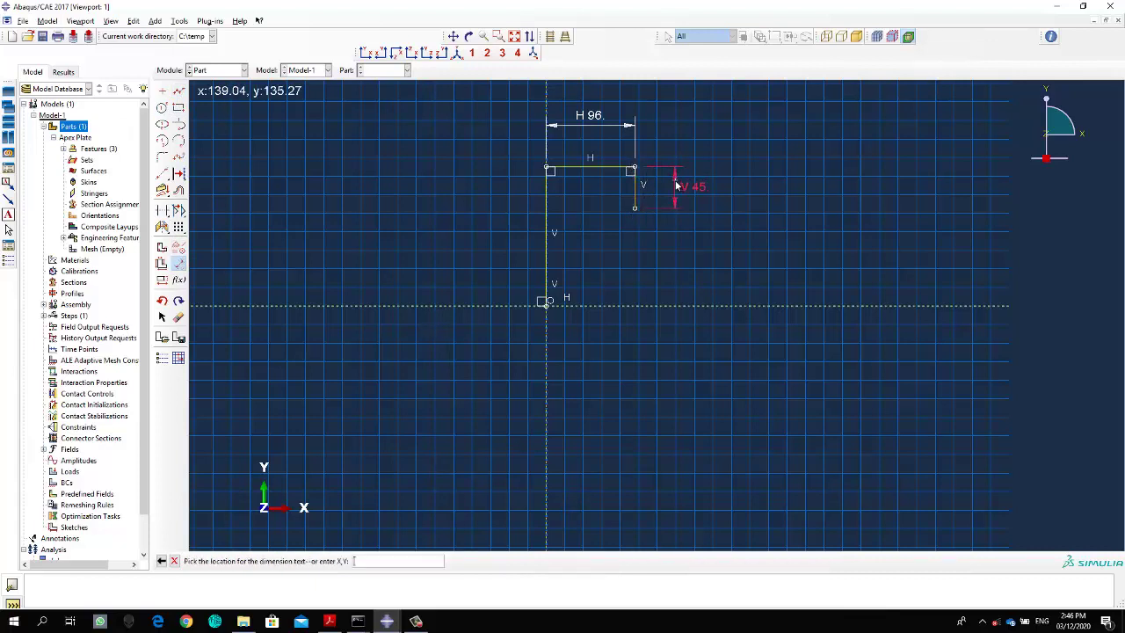
left_click(676, 185)
key("Return")
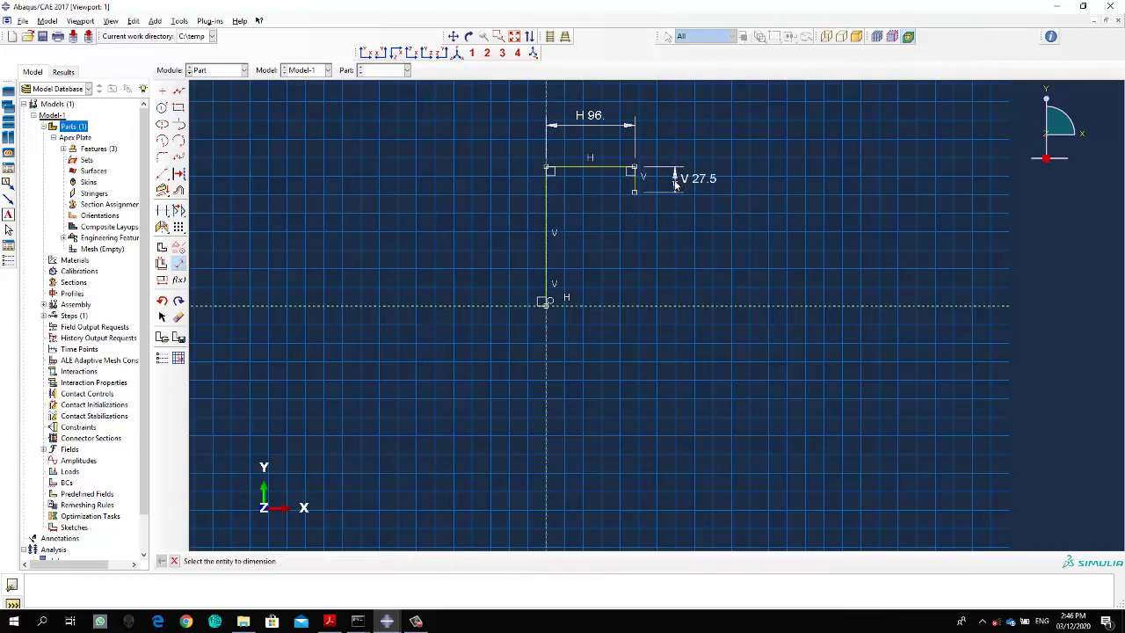
- Mirror a copy of the web, flange and lip lines about the horizontal axis to complete the C-section profile
left_click(163, 228)
left_click(307, 561)
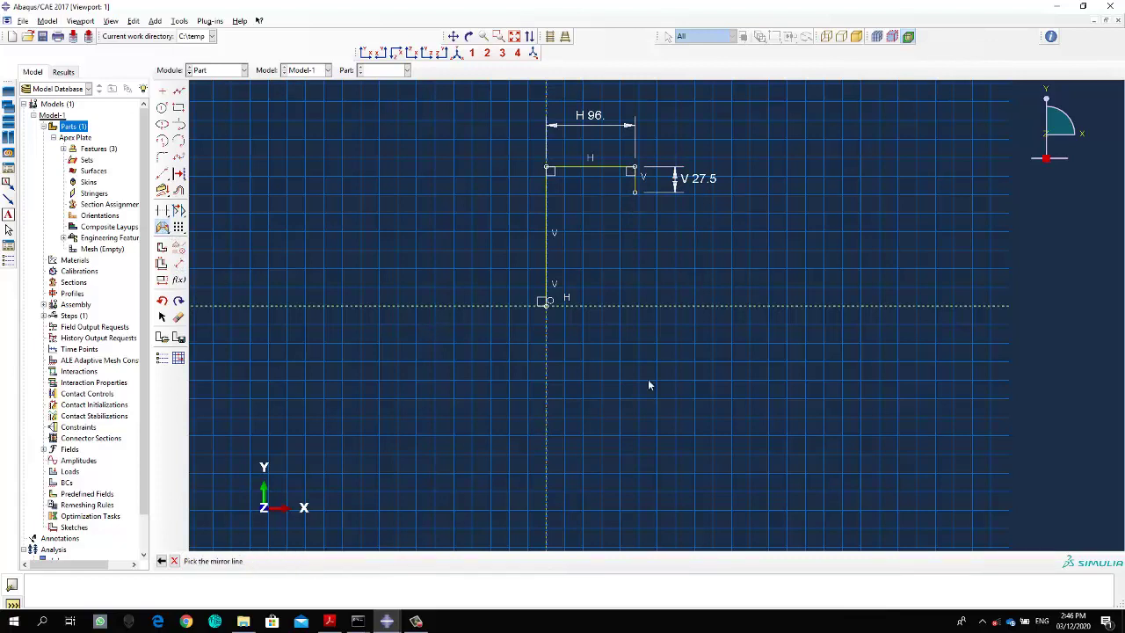
left_click(700, 308)
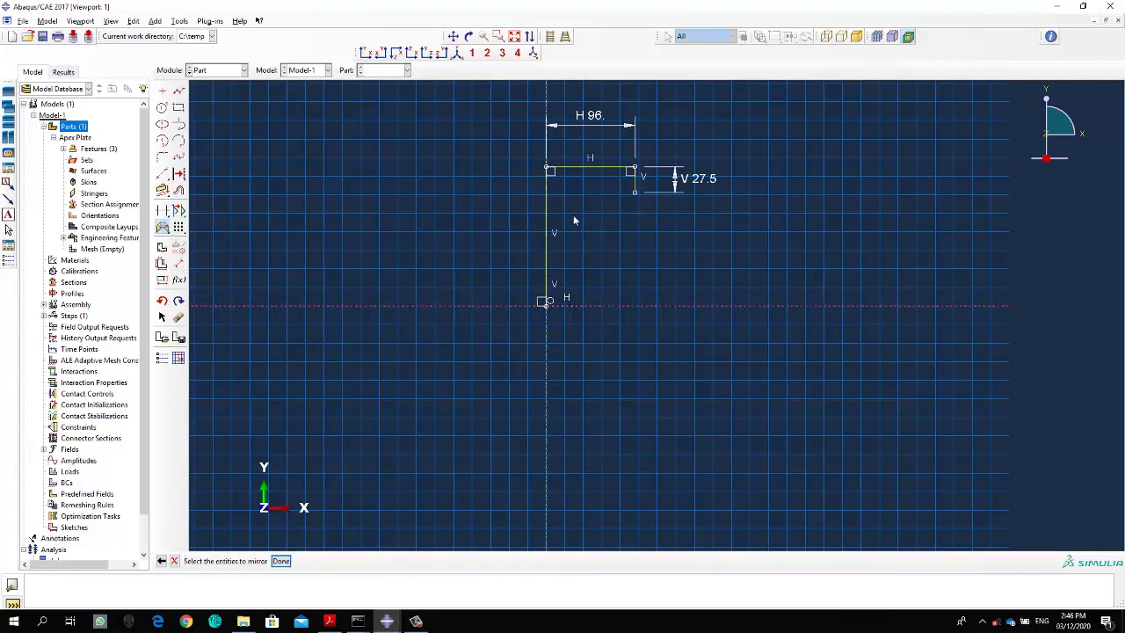
left_click_drag(681, 143, 506, 261)
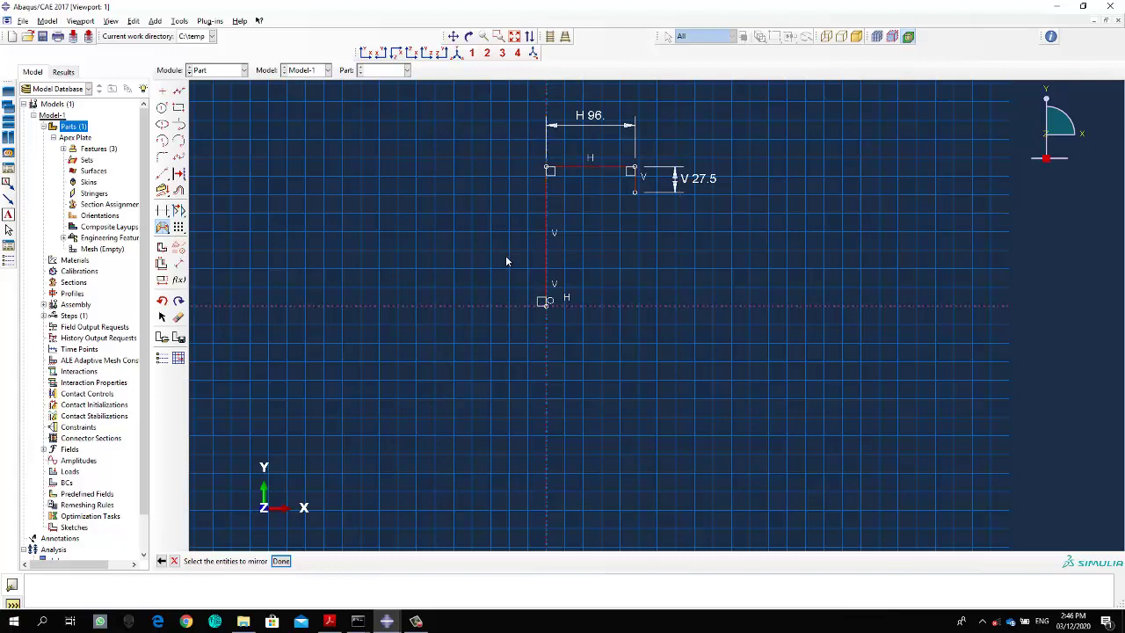
left_click(281, 562)
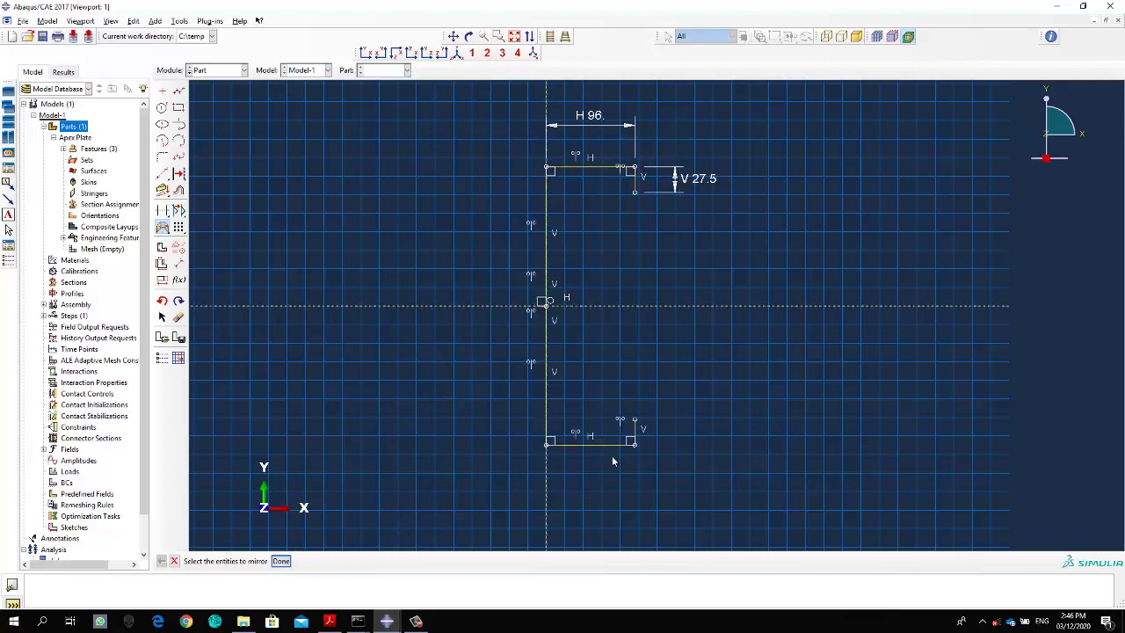
left_click(281, 563)
- Finish the section sketch and extrude the C-section shell to a blind depth of 3000
left_click(320, 562)
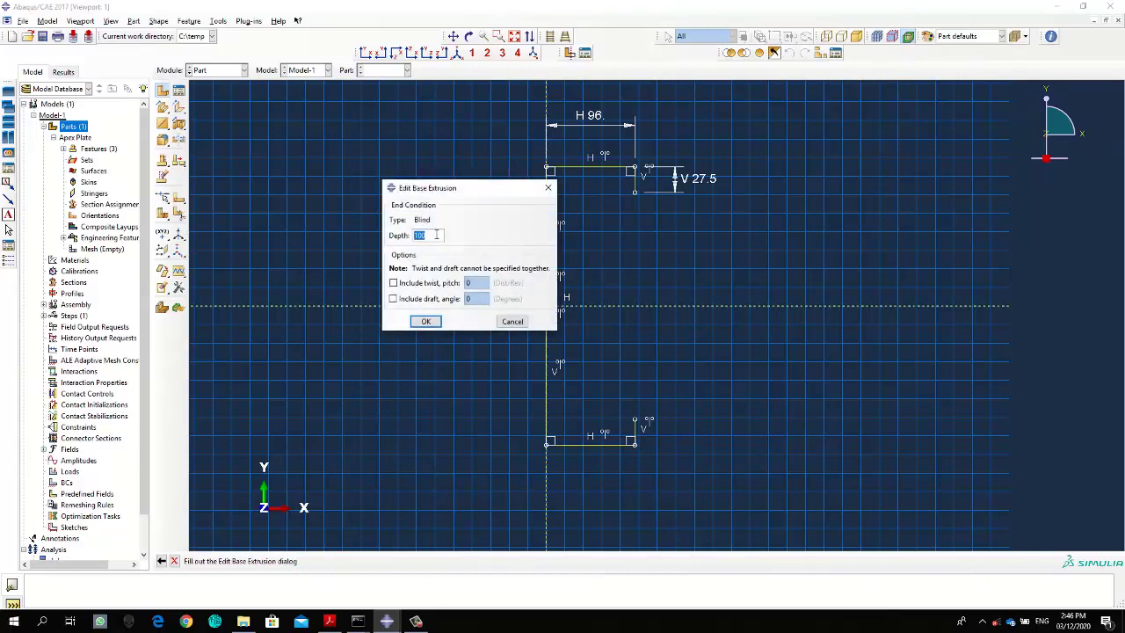
type("3000")
left_click(426, 321)
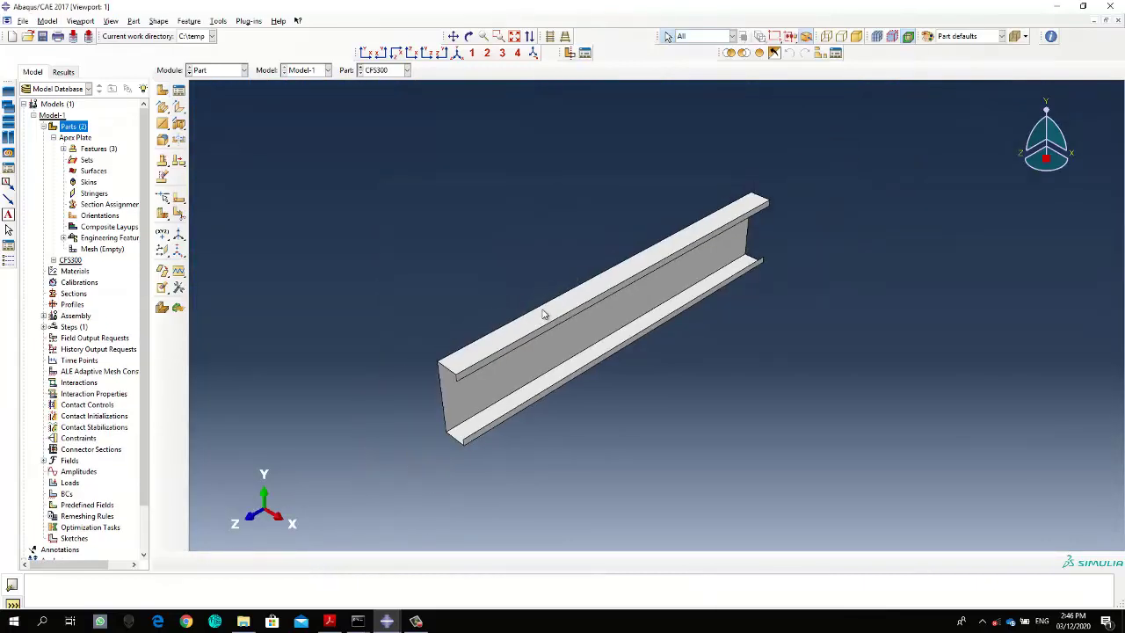
- Create a 3D deformable shell extrusion part named Purlin cleats with an approximate size of 1000
double_click(72, 128)
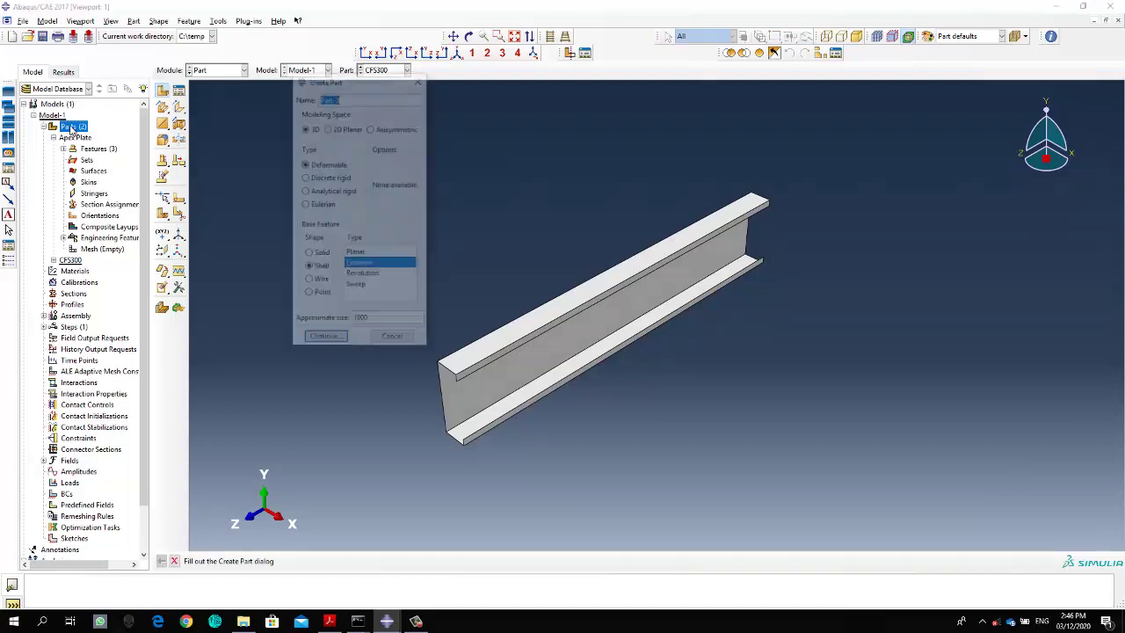
type("Pa")
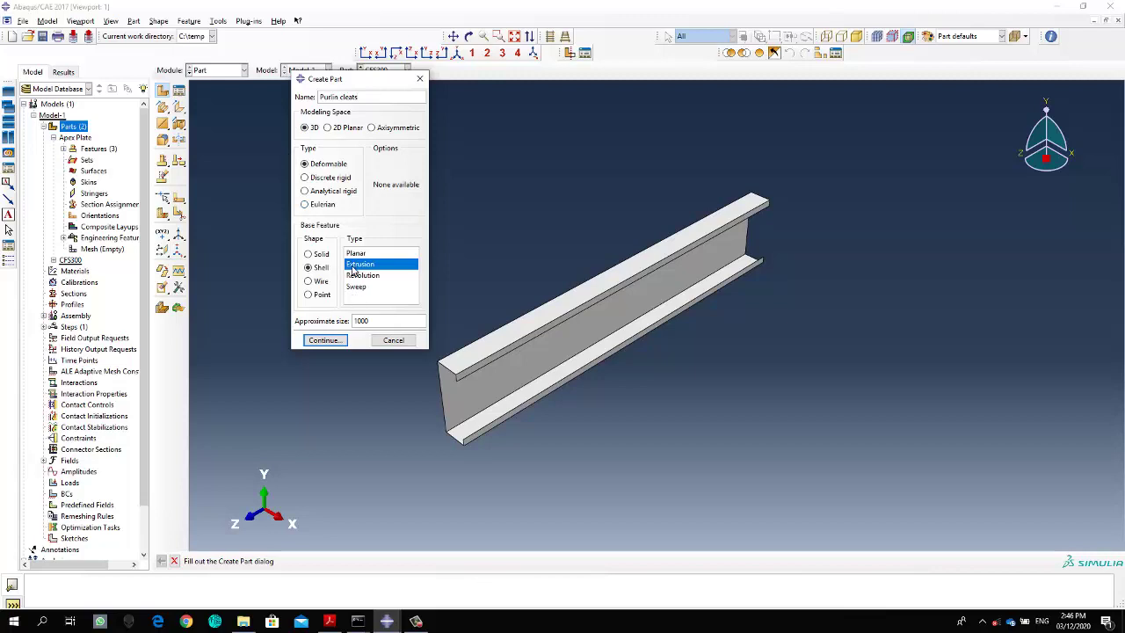
left_click(325, 340)
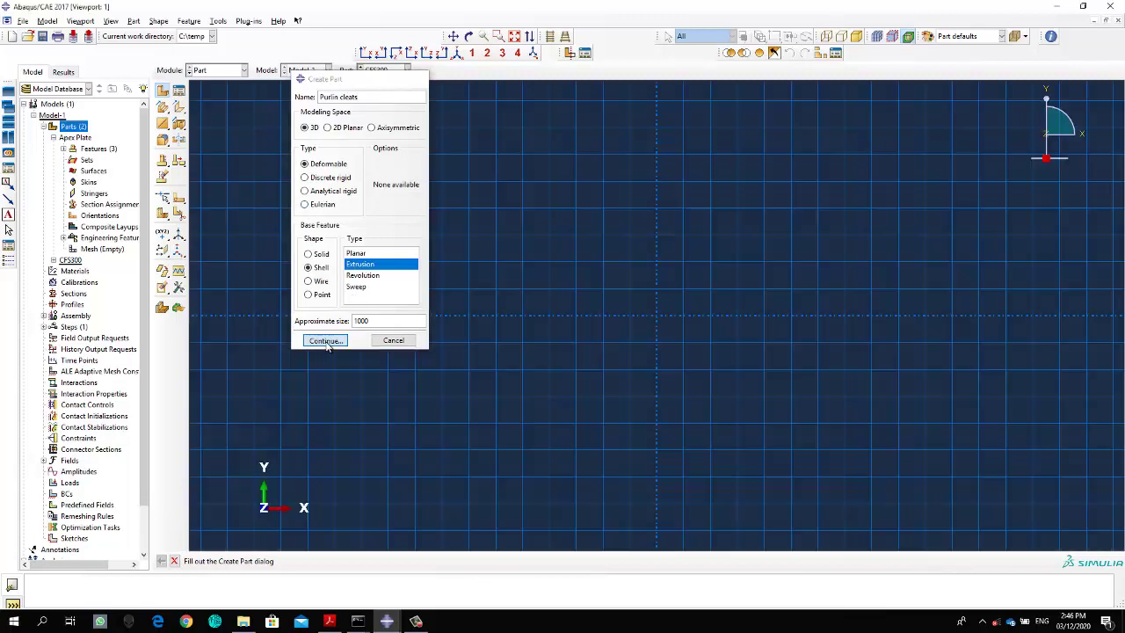
- Sketch an L-shaped profile from the origin with a vertical line about 79 long and a horizontal line about 109 long
left_click(163, 175)
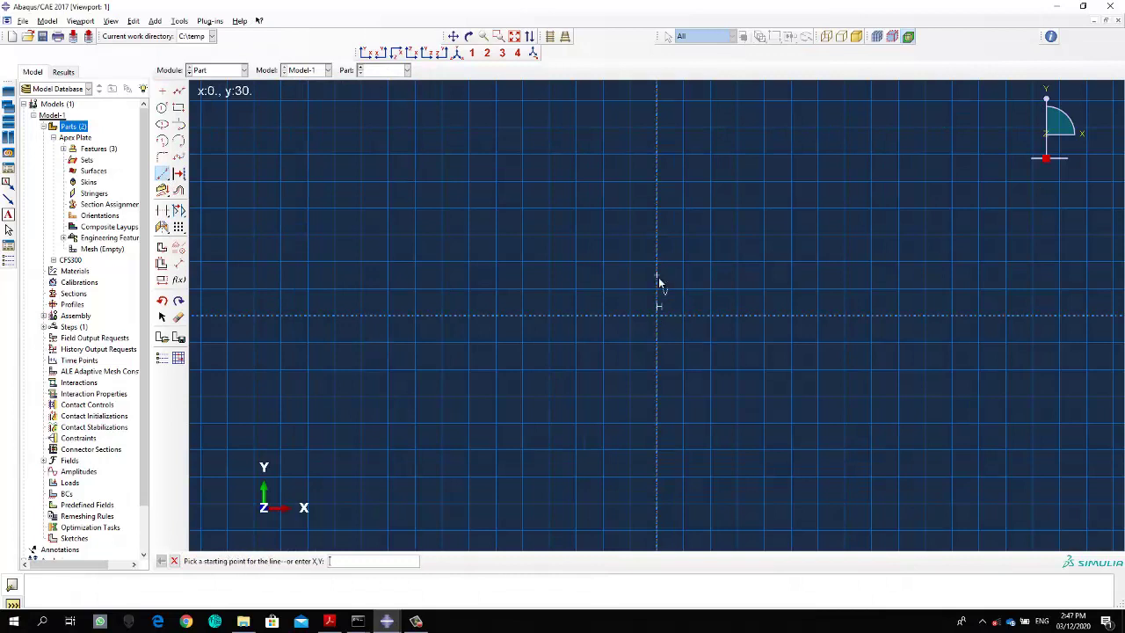
scroll(636, 306, "down", 2)
middle_click_drag(636, 308, 542, 344, "ctrl+alt")
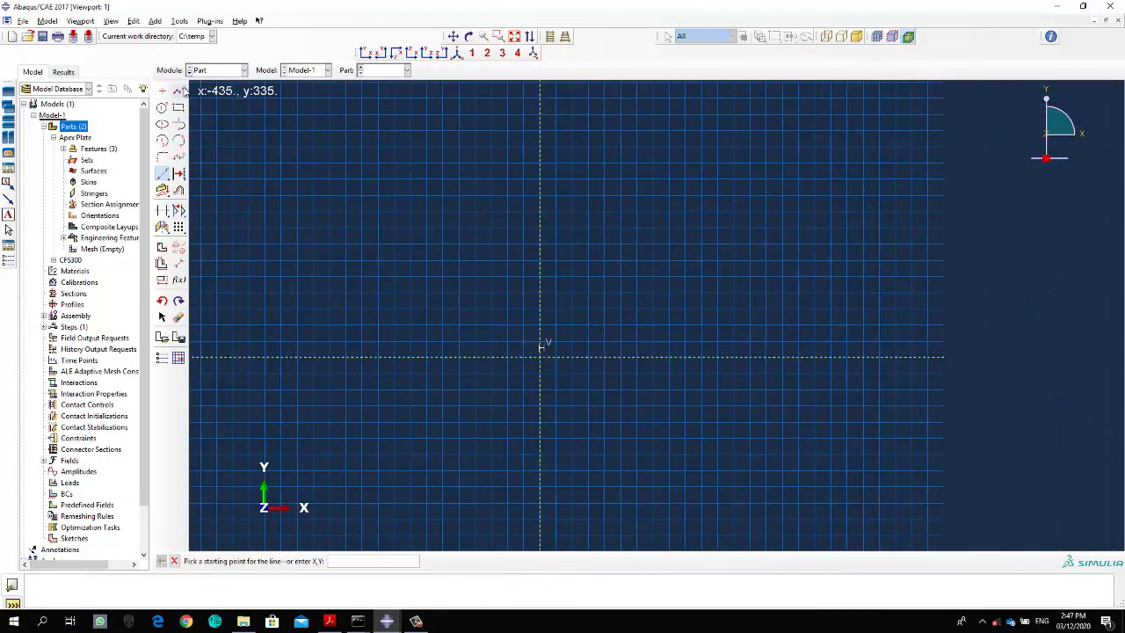
left_click(540, 355)
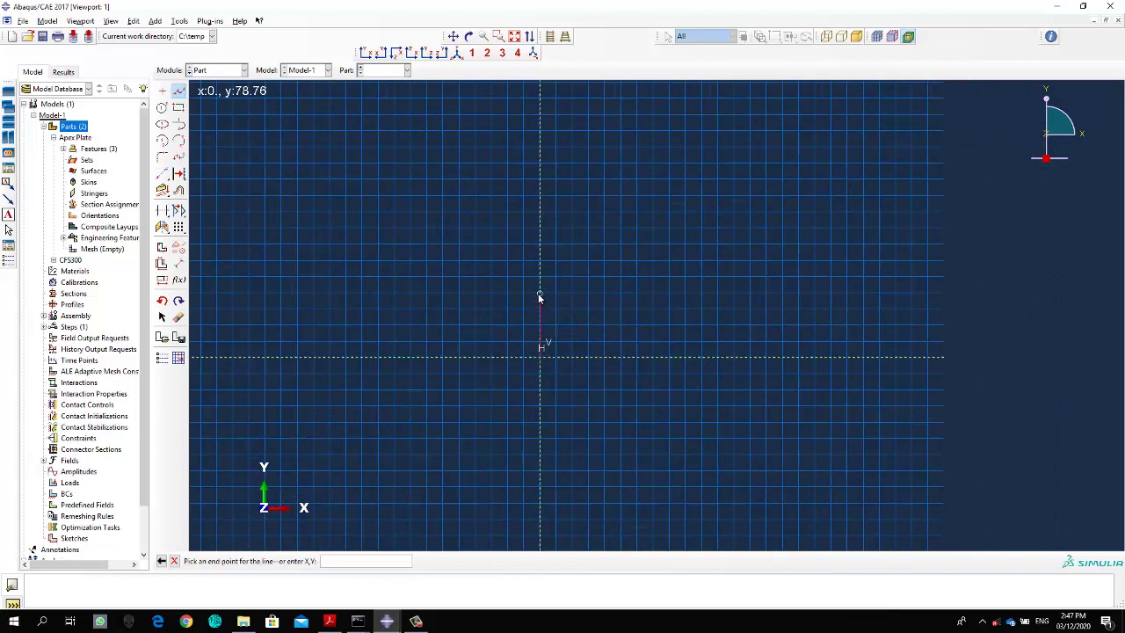
left_click(543, 289)
key("Escape")
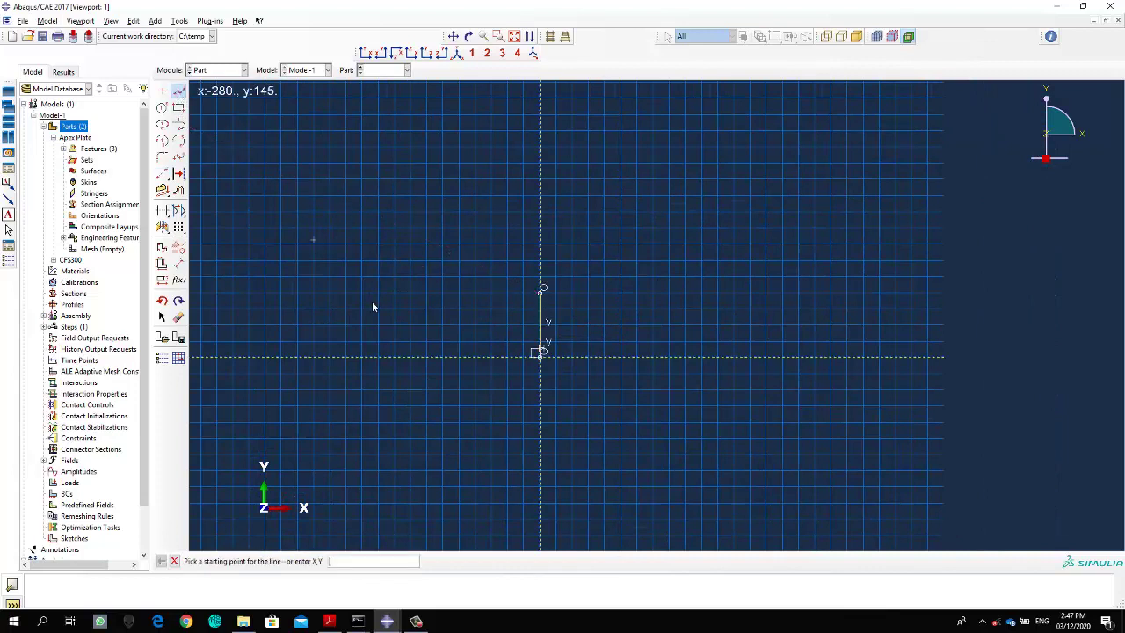
left_click(542, 354)
left_click(631, 354)
middle_click(629, 360)
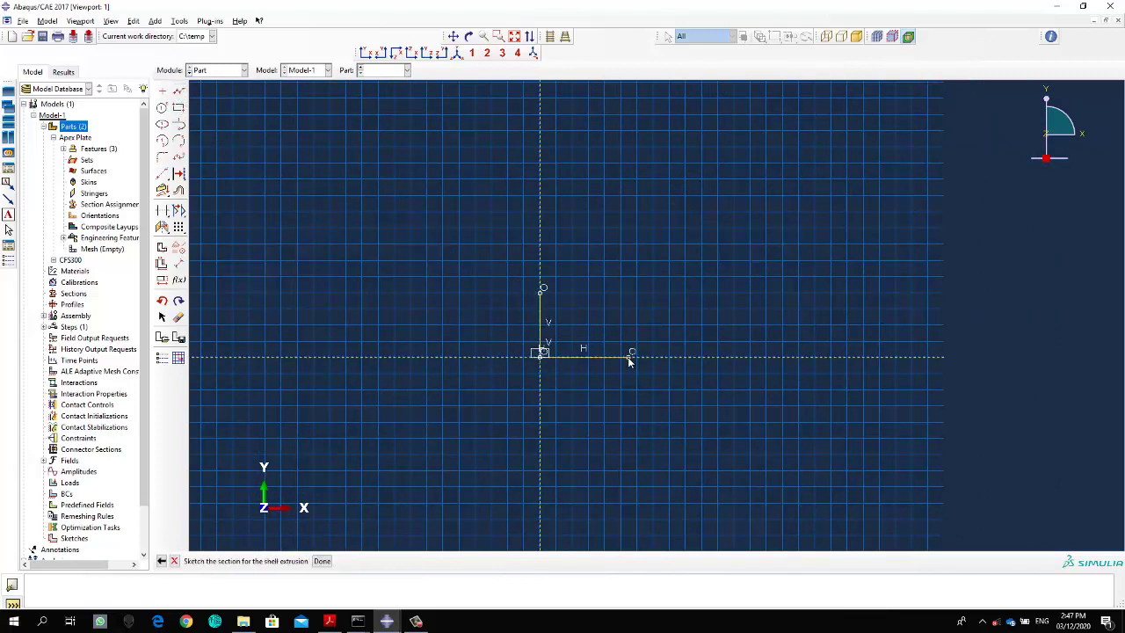
- Dimension the vertical leg of the cleat profile between its end points and set its length to 60
left_click(179, 264)
left_click(540, 354)
left_click(542, 290)
left_click(481, 324)
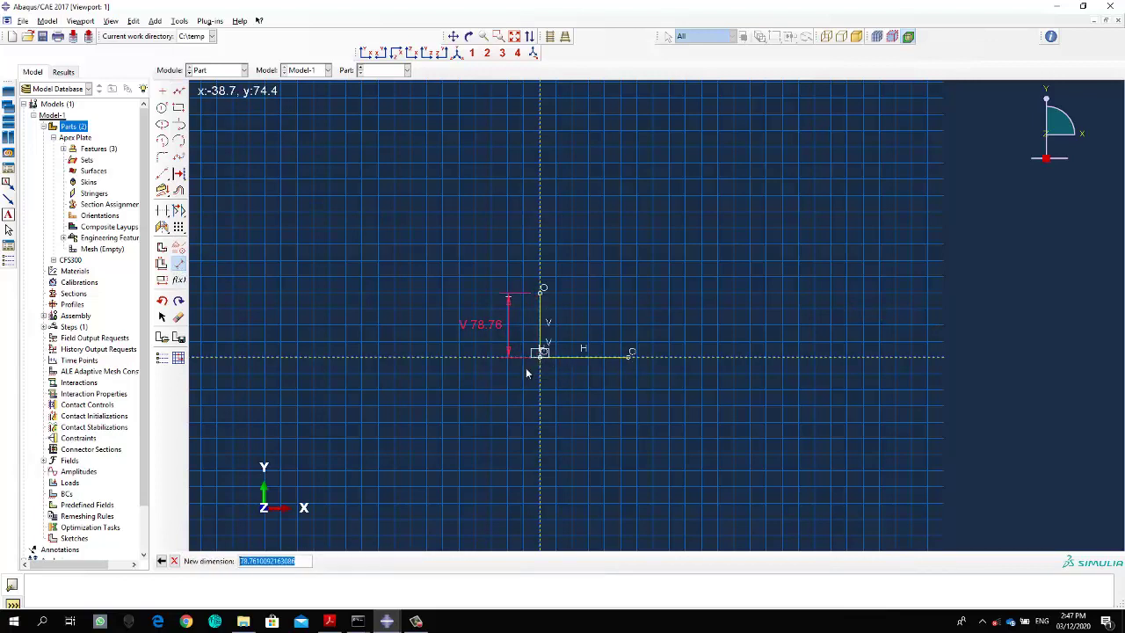
type("60")
key("Return")
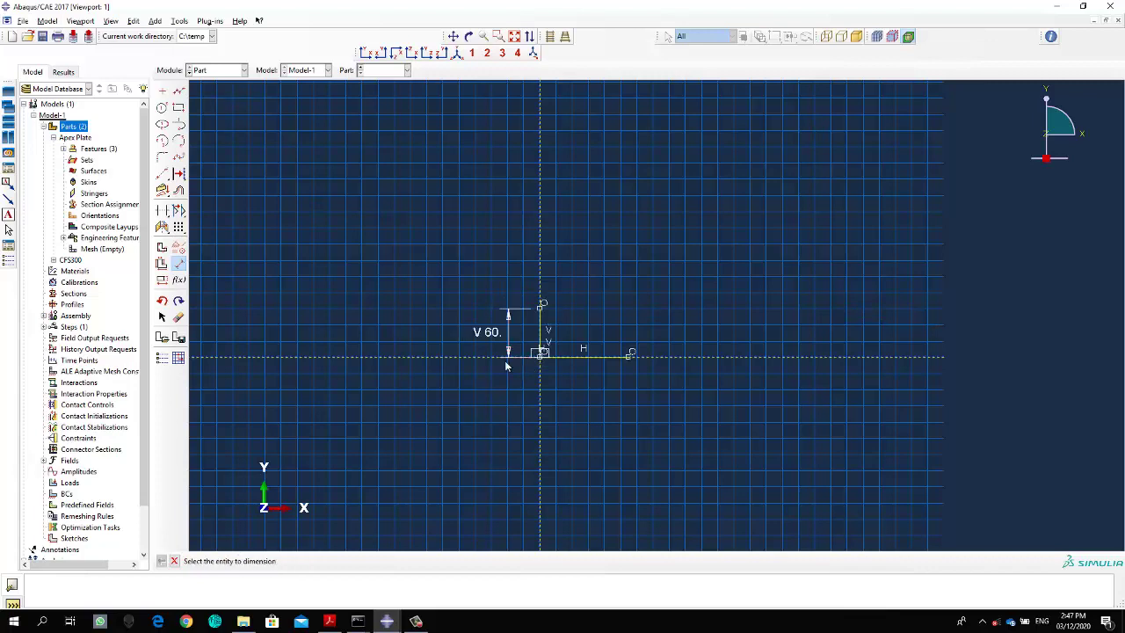
- Dimension the horizontal leg of the cleat profile and set its length to 60
left_click(628, 358)
left_click(557, 376)
type("60")
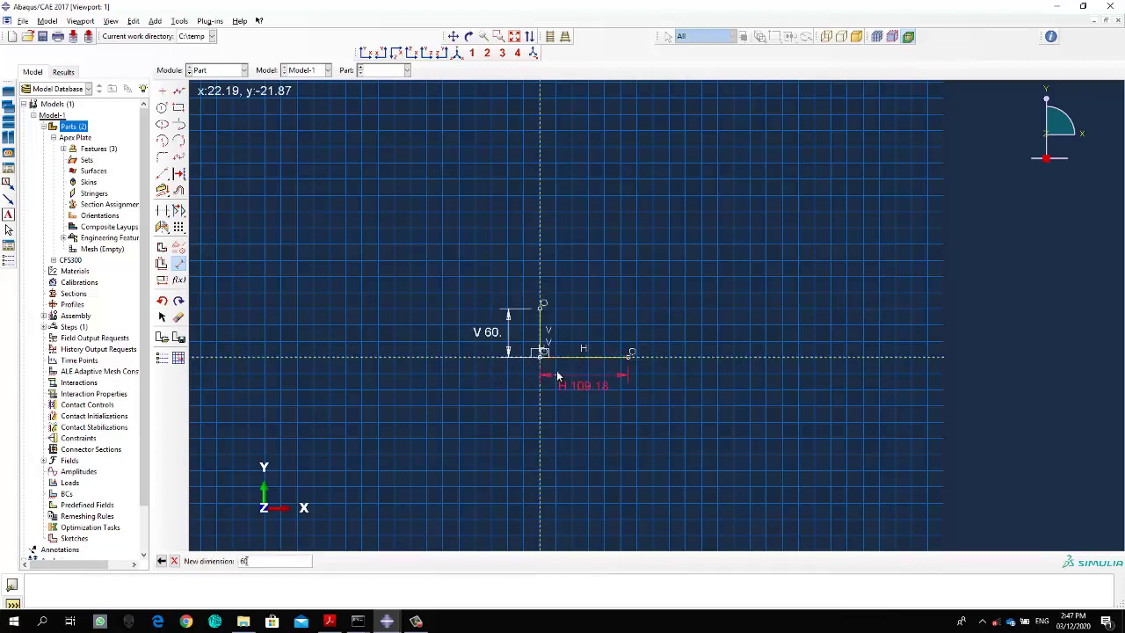
key("Return")
key("Escape")
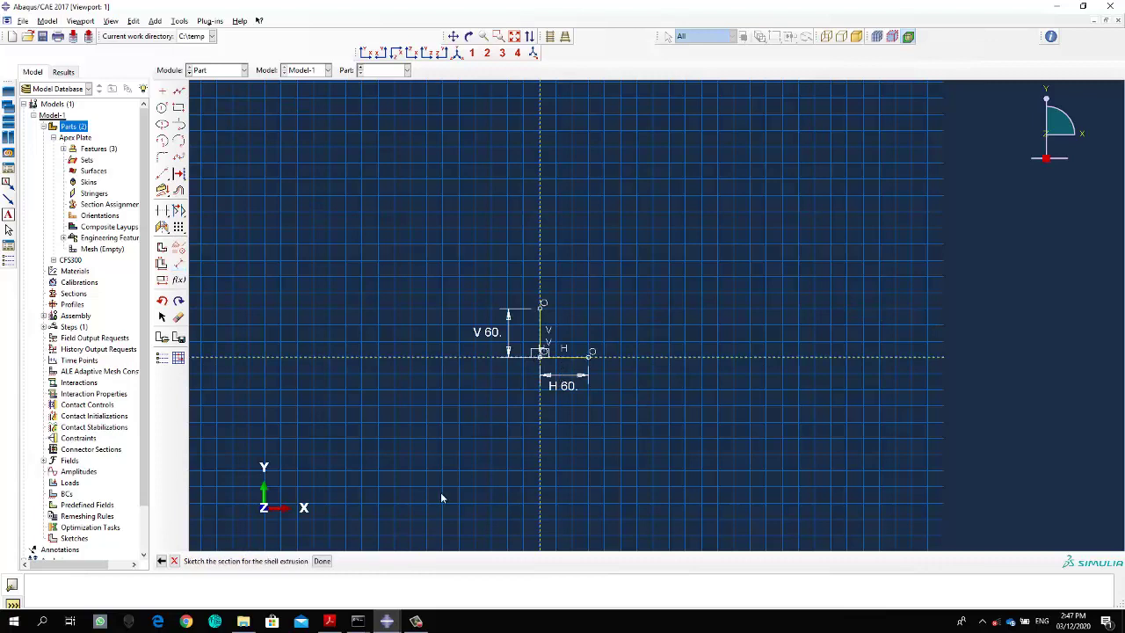
- Finish the section sketch and extrude the cleat shell to a blind depth of 120
left_click(322, 561)
type("120")
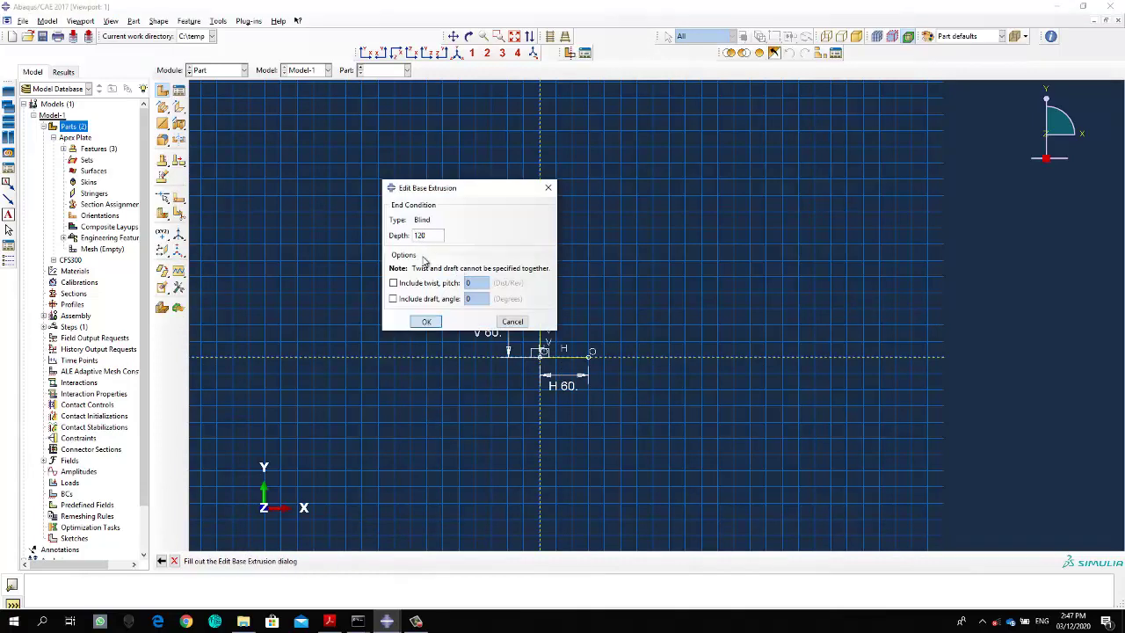
left_click(426, 321)
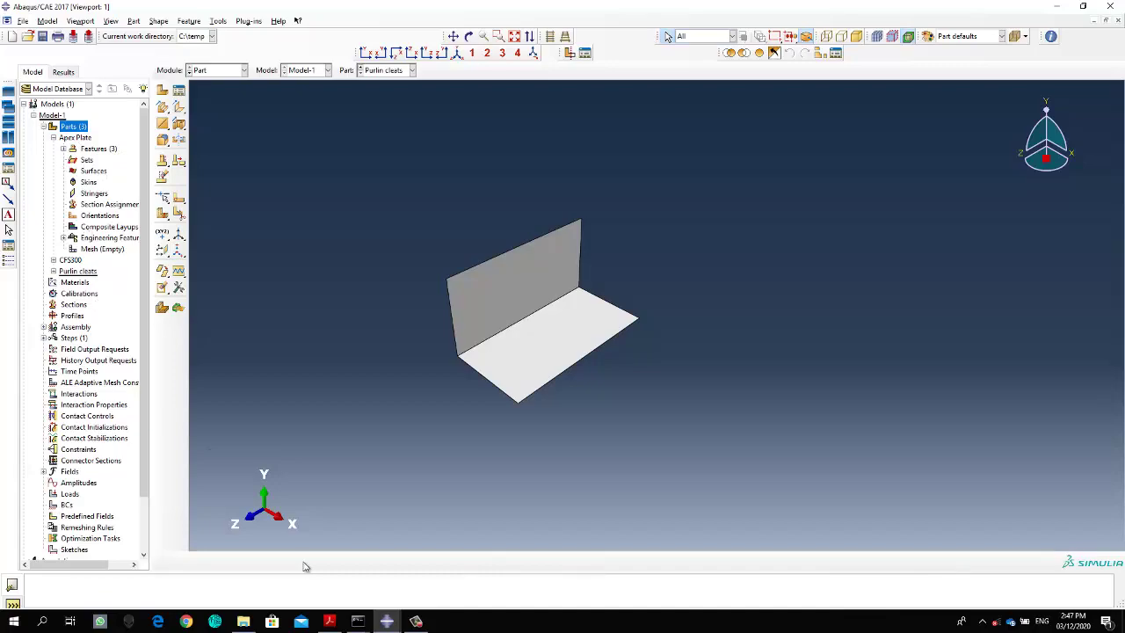
- Switch to the paper in Acrobat Reader and examine the Material properties section and the true stress vs true plastic strain curves
left_click(330, 622)
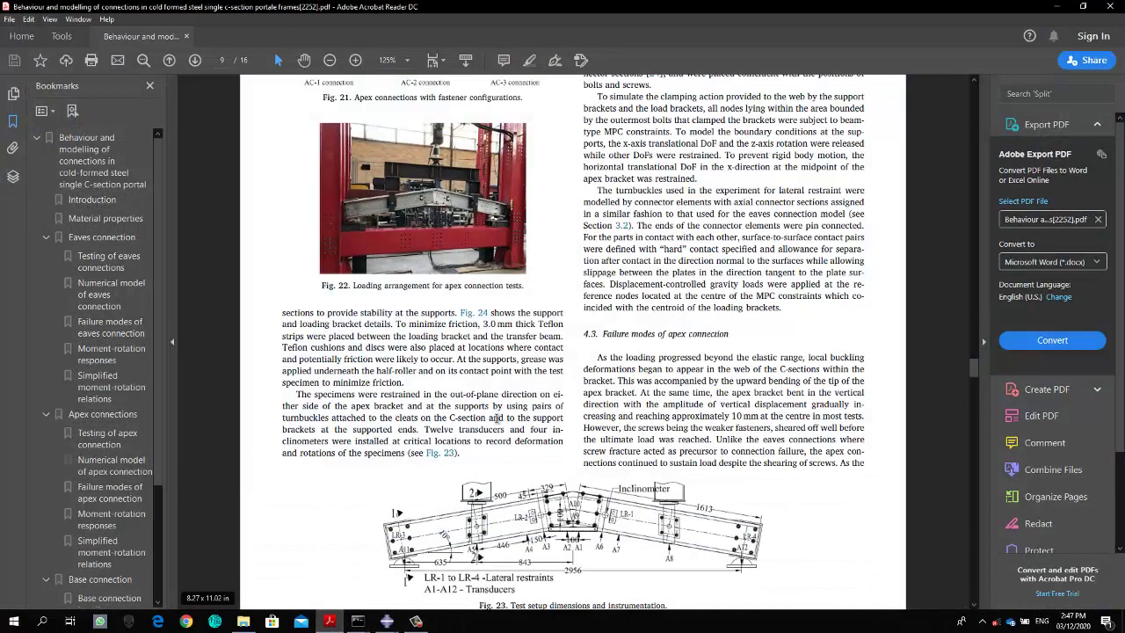
scroll(511, 374, "up", 15)
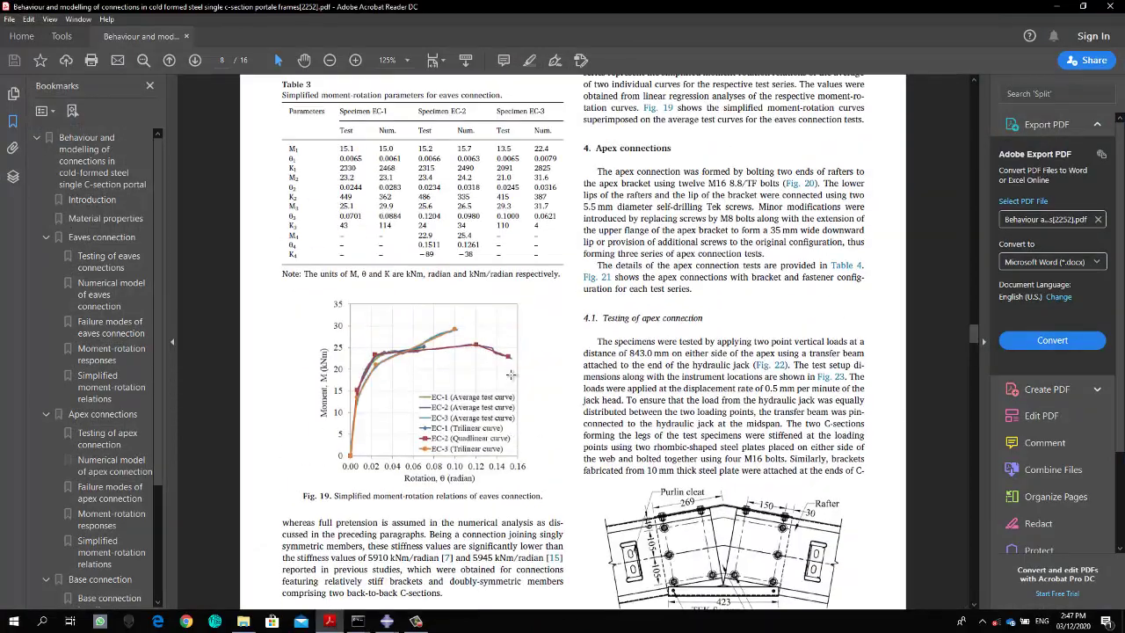
scroll(511, 374, "up", 20)
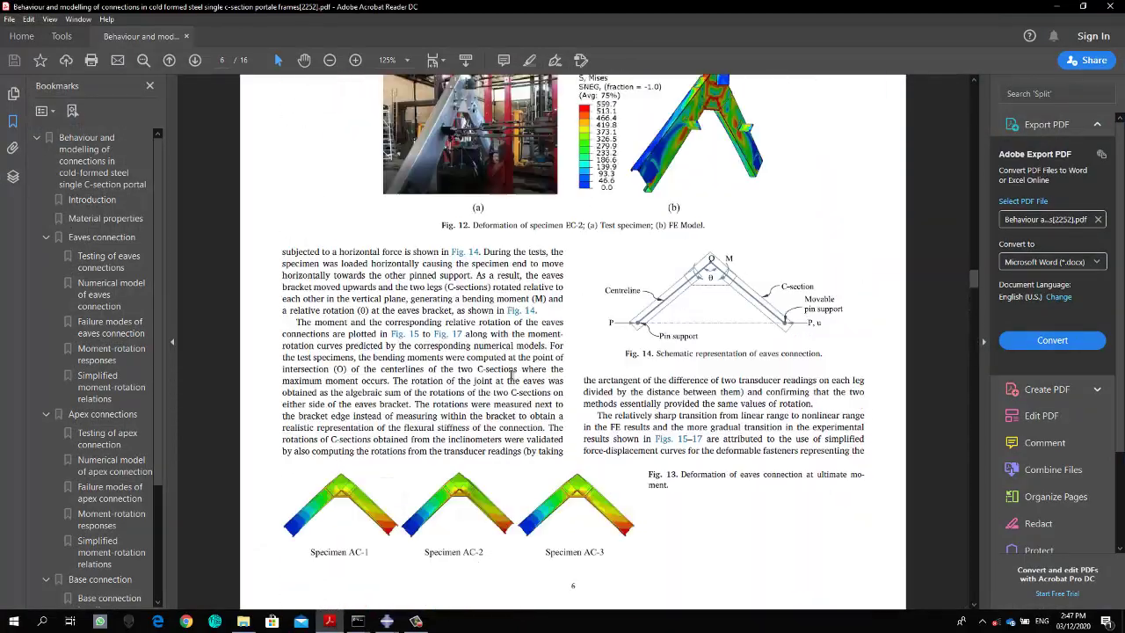
scroll(512, 376, "up", 10)
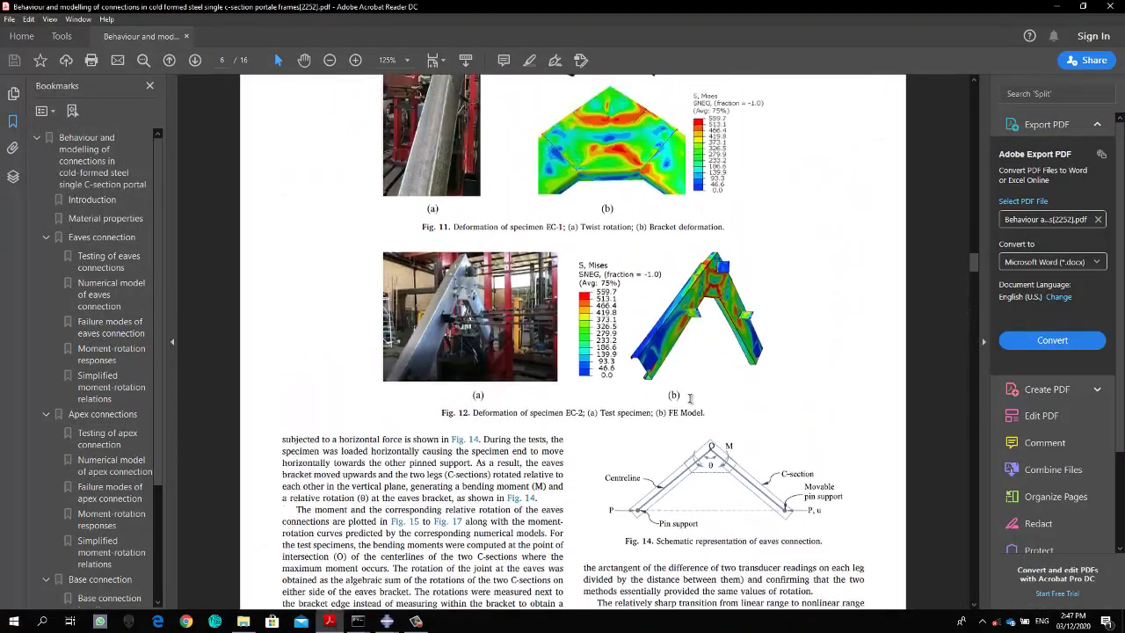
scroll(694, 327, "up", 20)
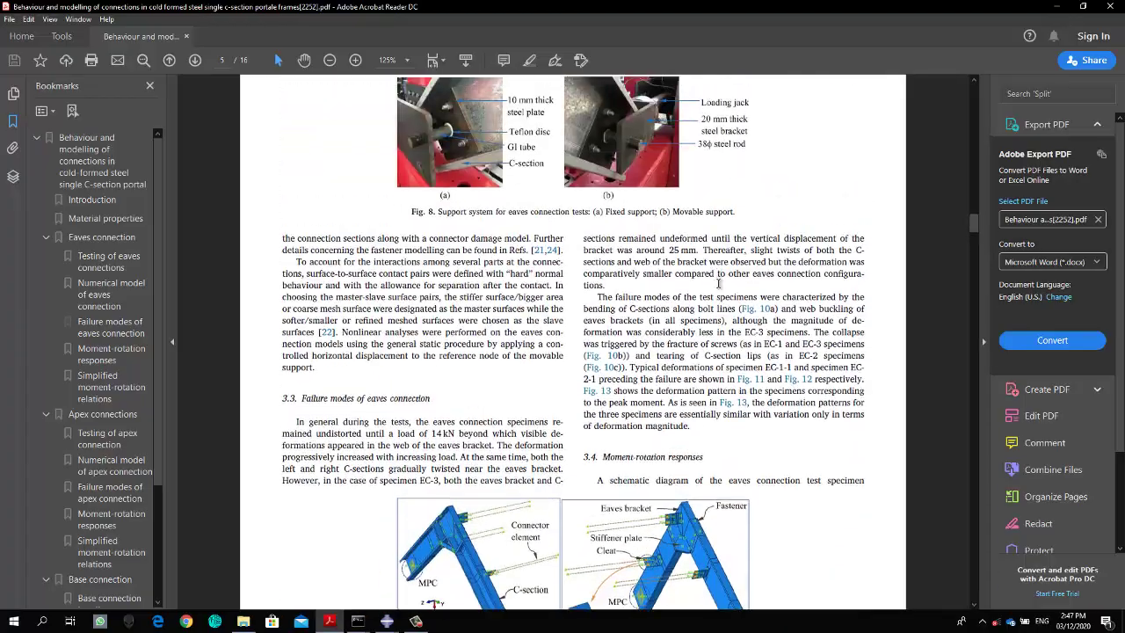
scroll(717, 274, "up", 15)
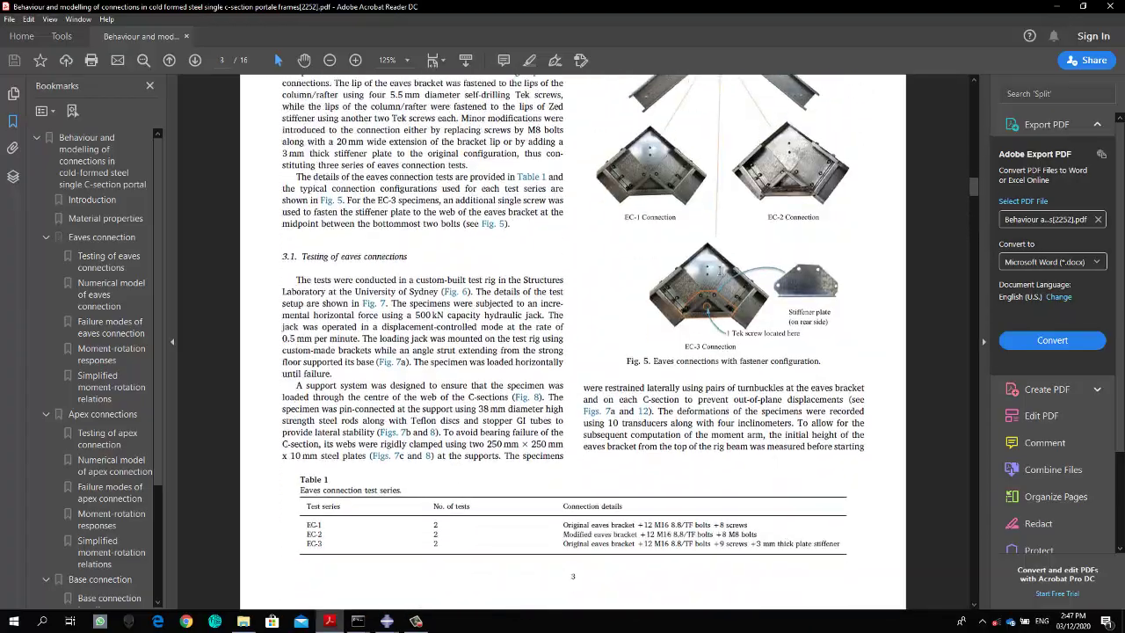
scroll(724, 264, "up", 4)
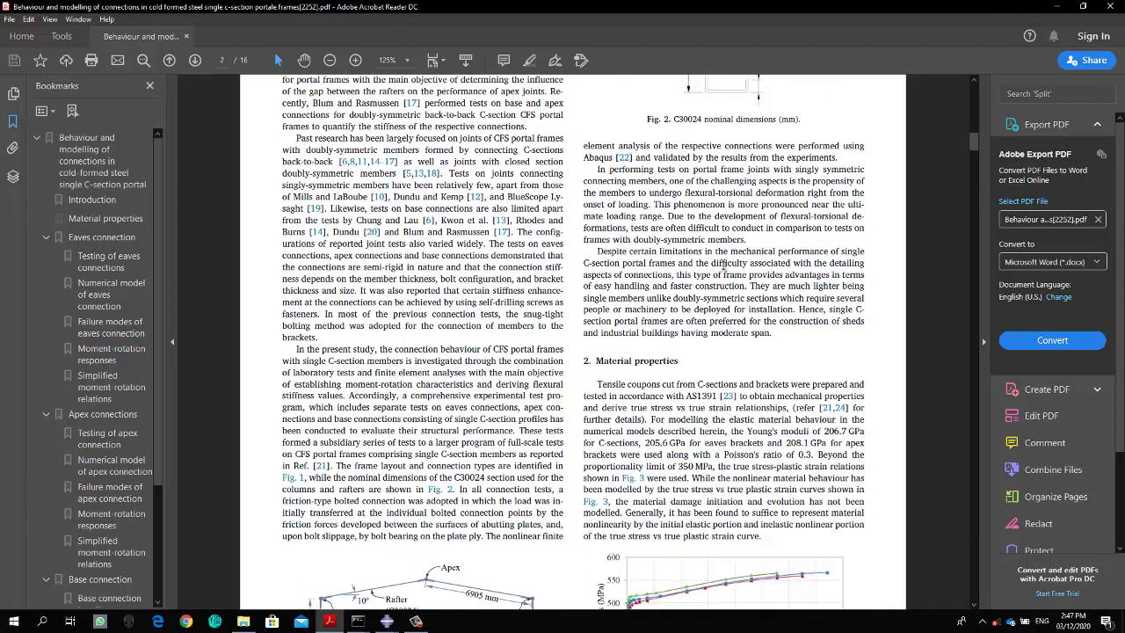
scroll(723, 264, "down", 3)
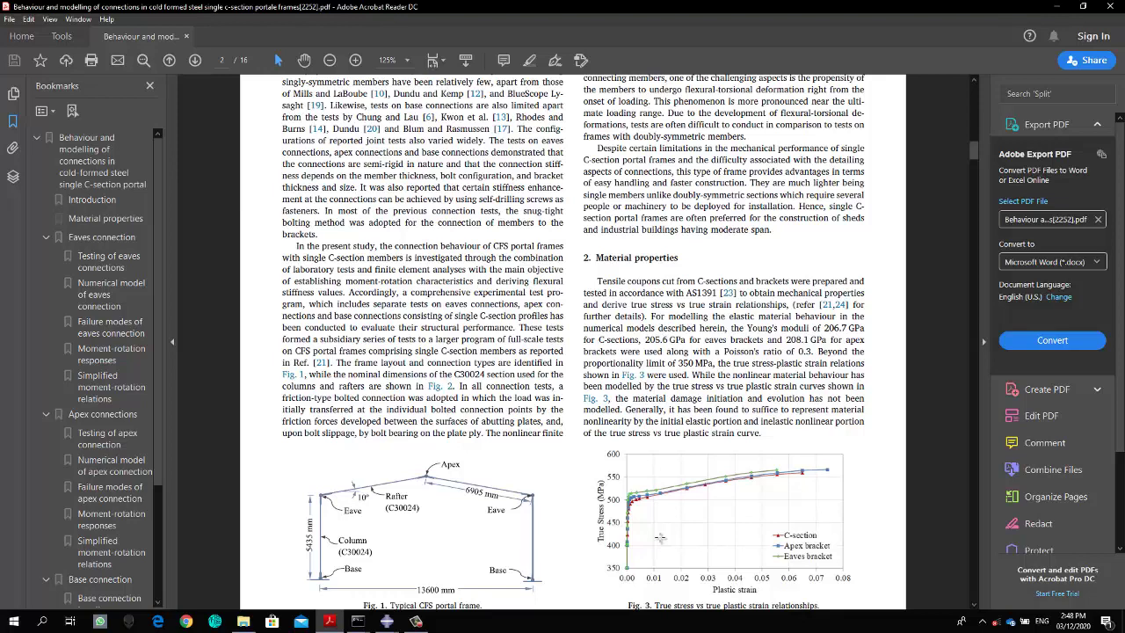
left_click(1055, 7)
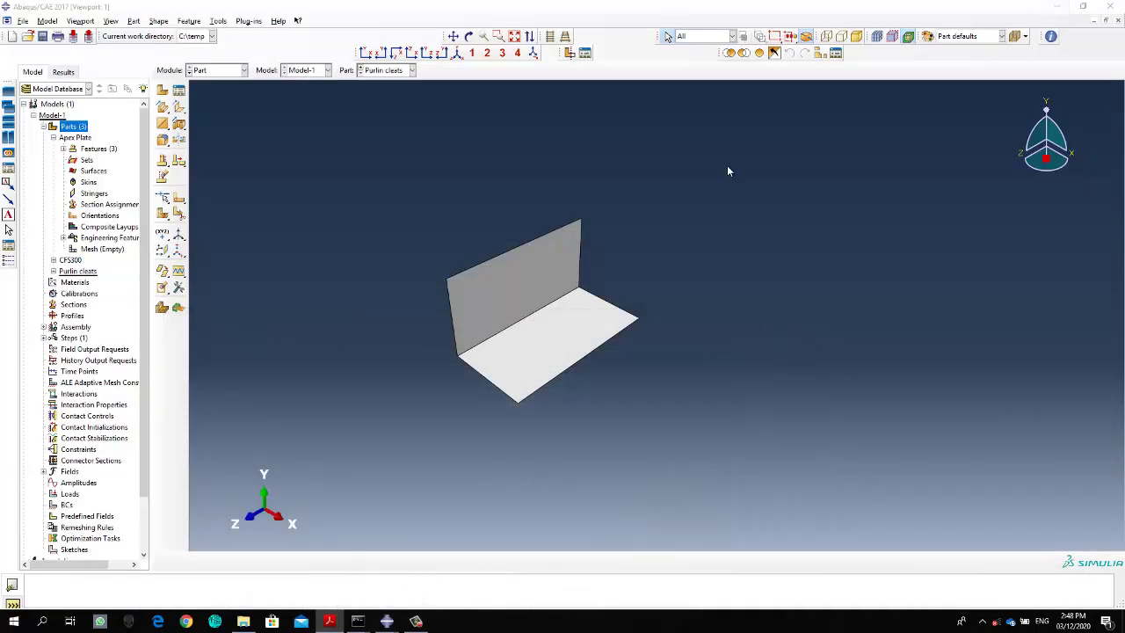
- Create a material named ST-52 and add a Density behavior to it
left_click(63, 148)
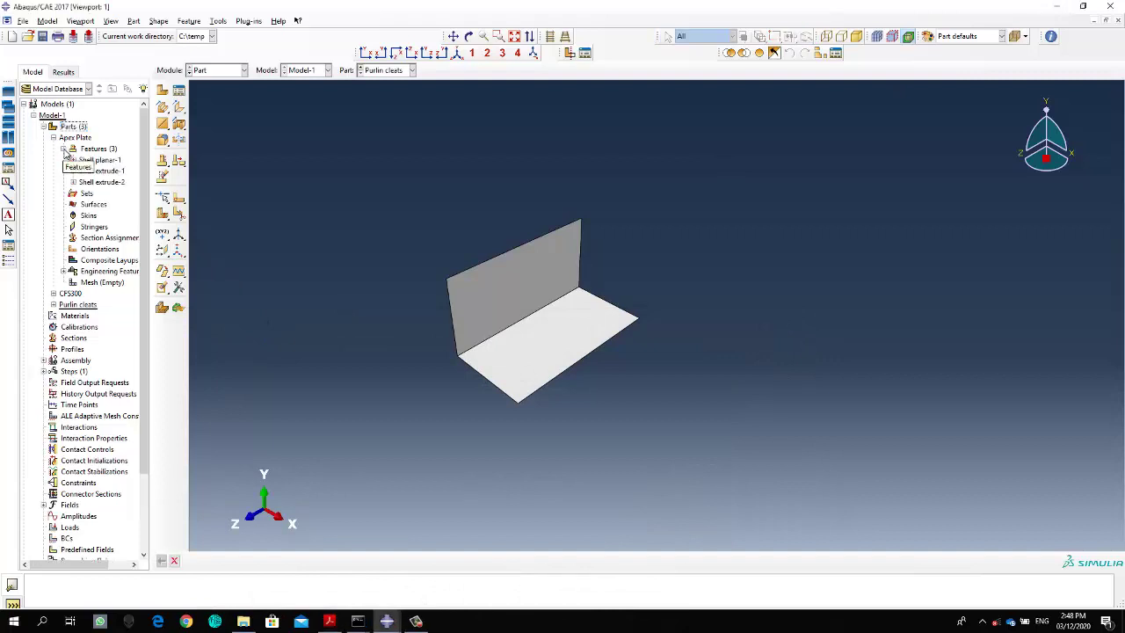
double_click(76, 315)
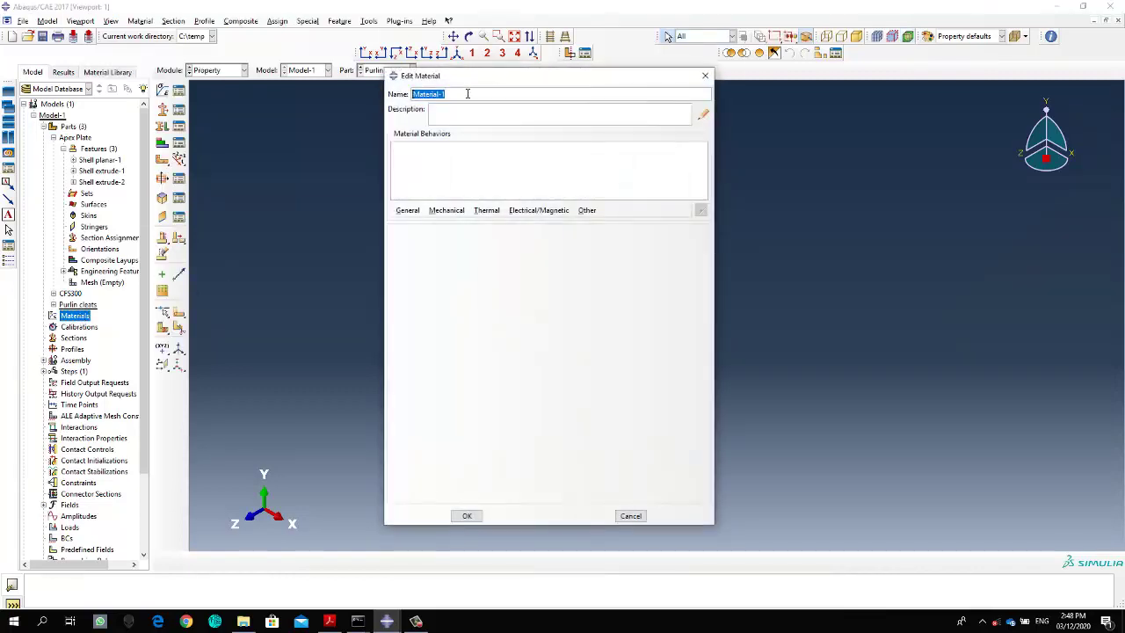
type("ST-52")
left_click(407, 210)
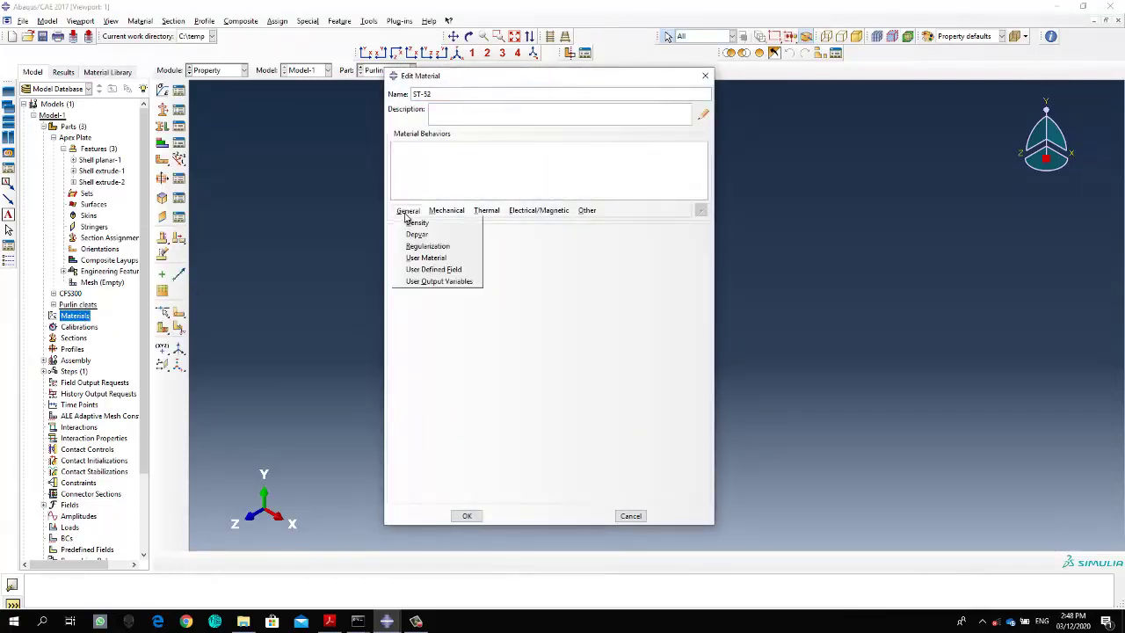
left_click(411, 222)
- Add Elastic and Plastic behaviors to the ST-52 material and bring up its Density data
left_click(446, 210)
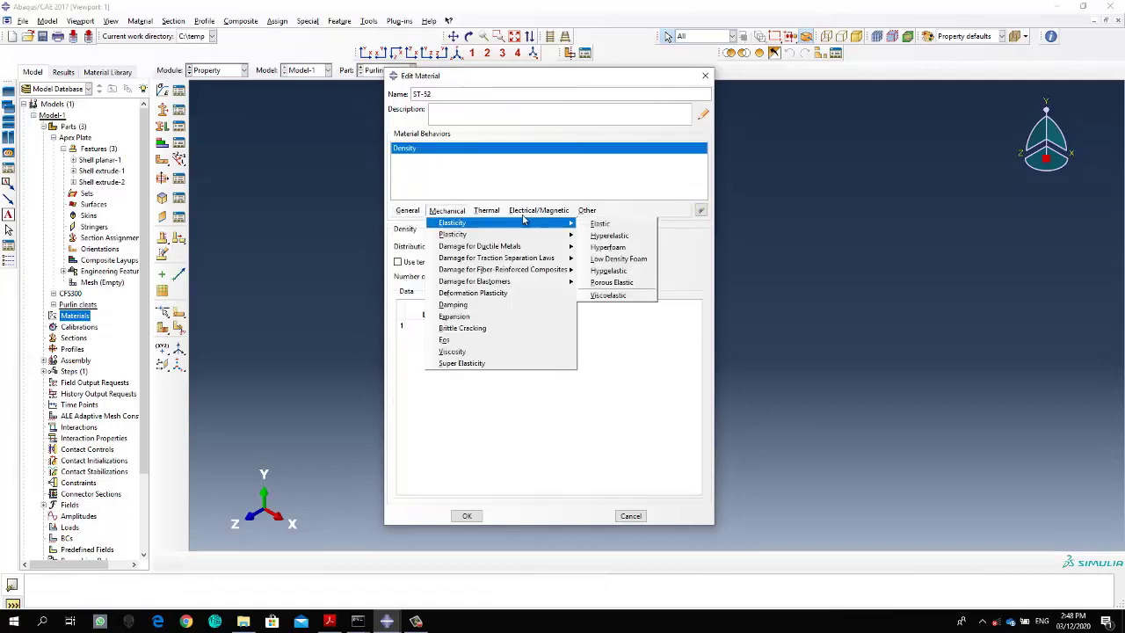
mouse_move(545, 225)
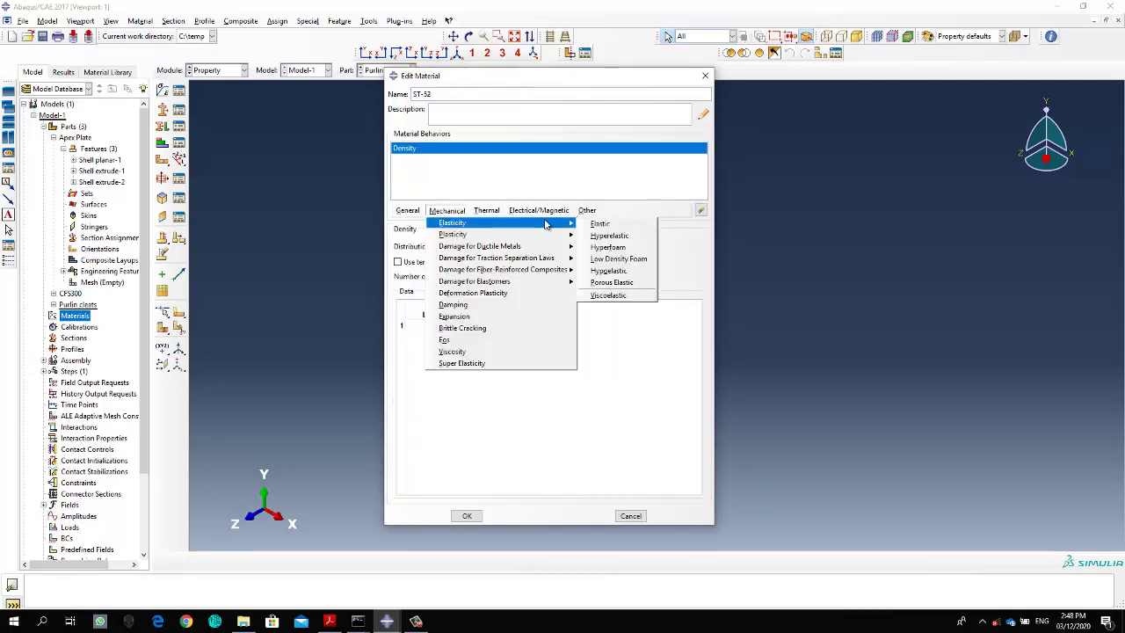
left_click(600, 223)
left_click(446, 210)
mouse_move(451, 236)
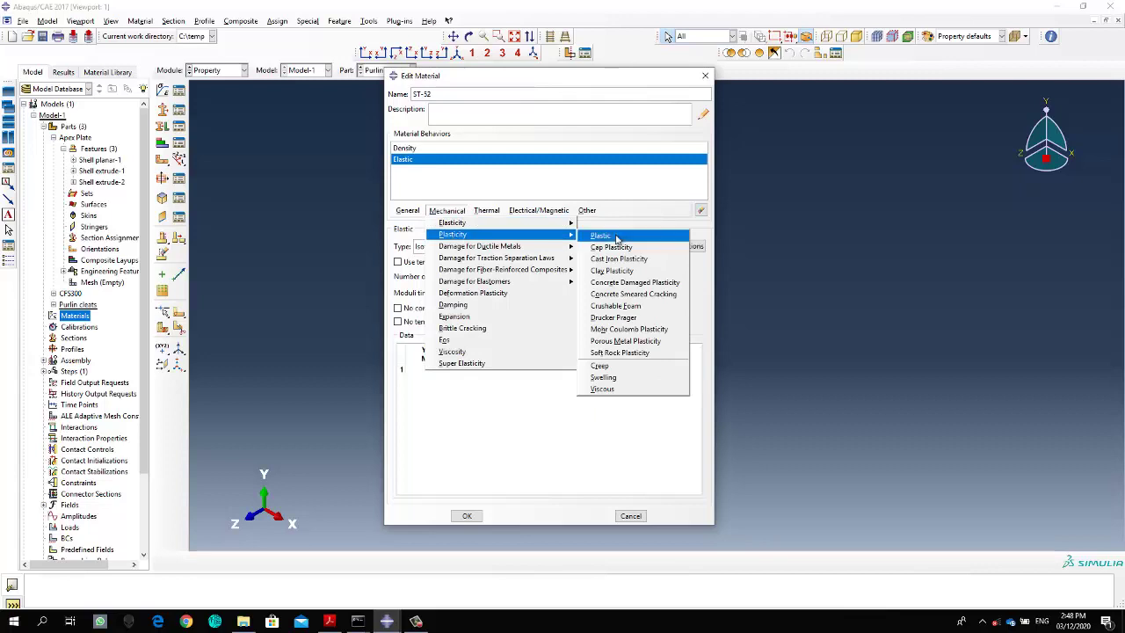
left_click(600, 235)
left_click(425, 151)
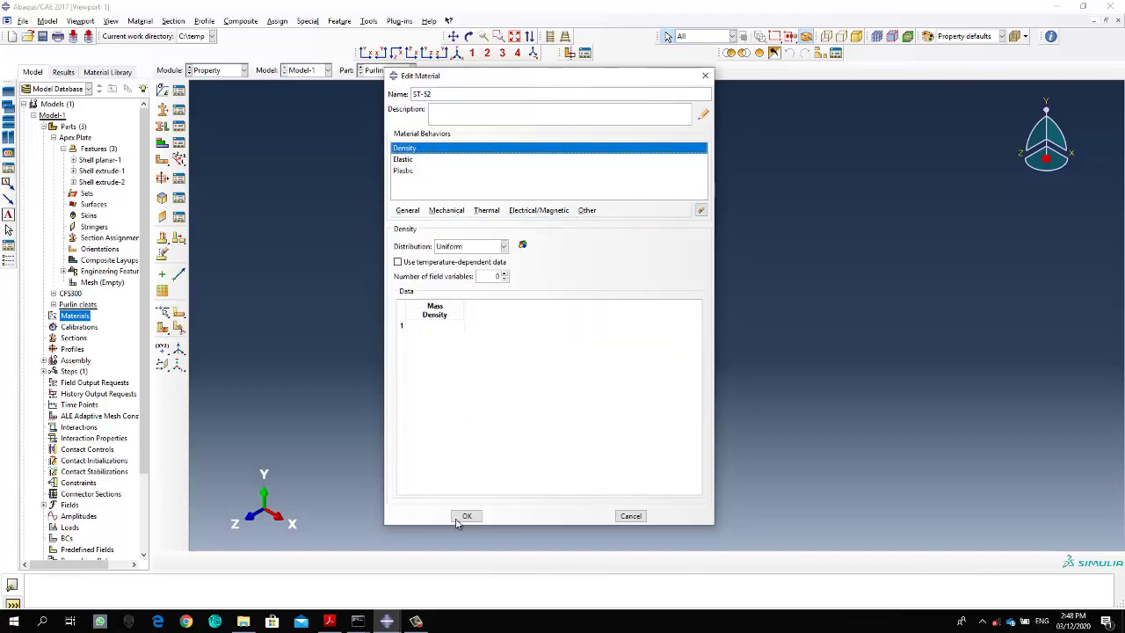
- Switch to the paperapexfinal2 model, open its ST-52 material and copy the mass density value
mouse_move(386, 621)
left_click(347, 567)
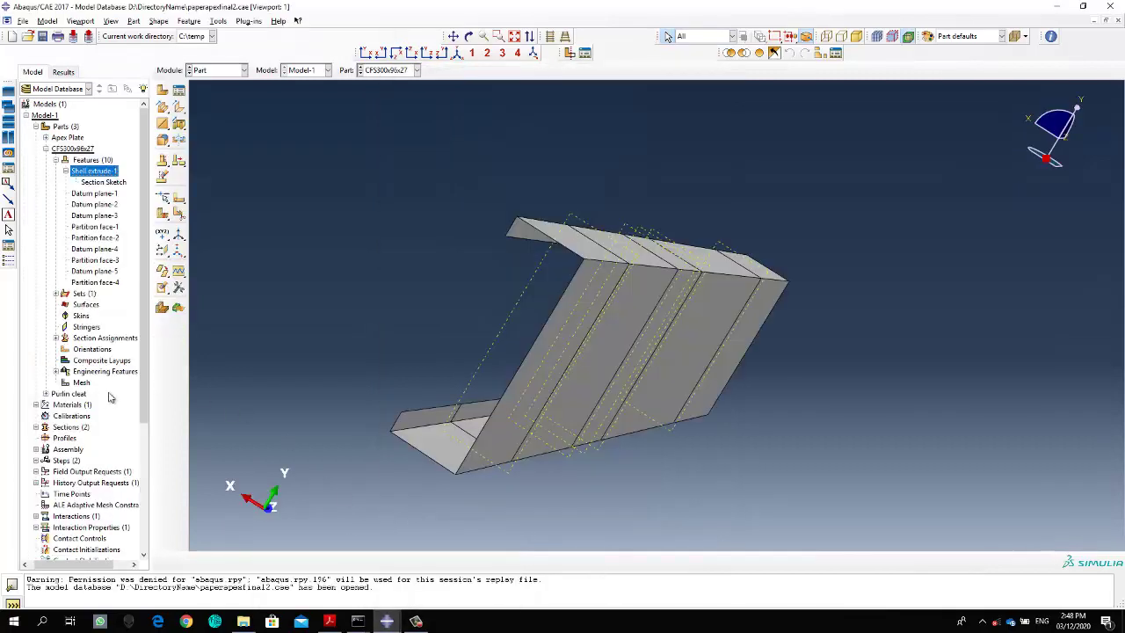
left_click(35, 404)
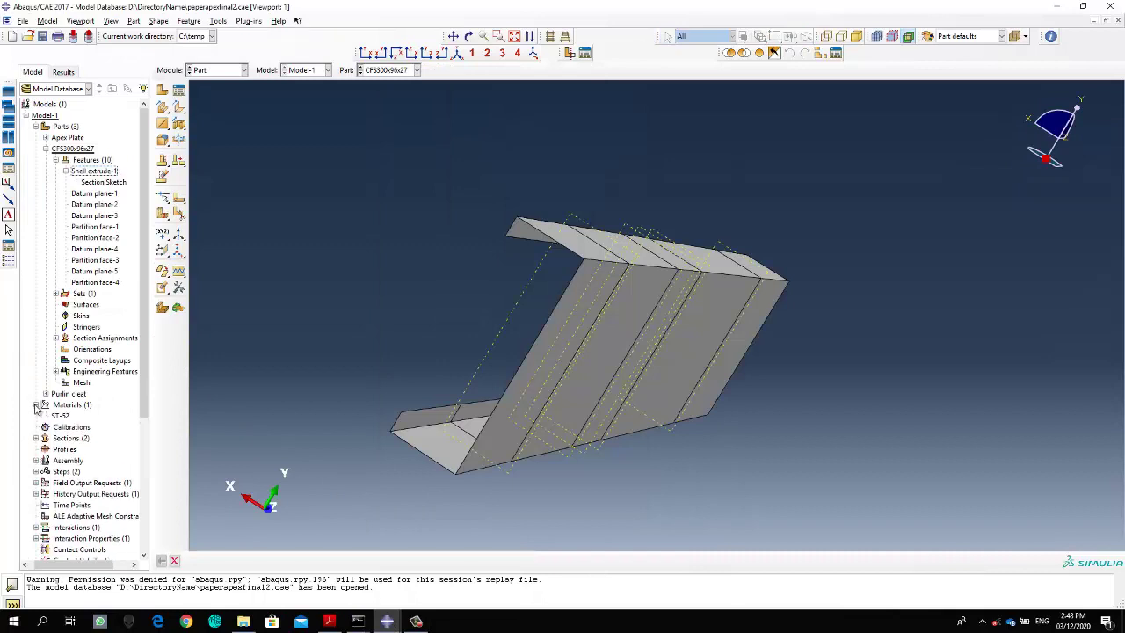
double_click(60, 415)
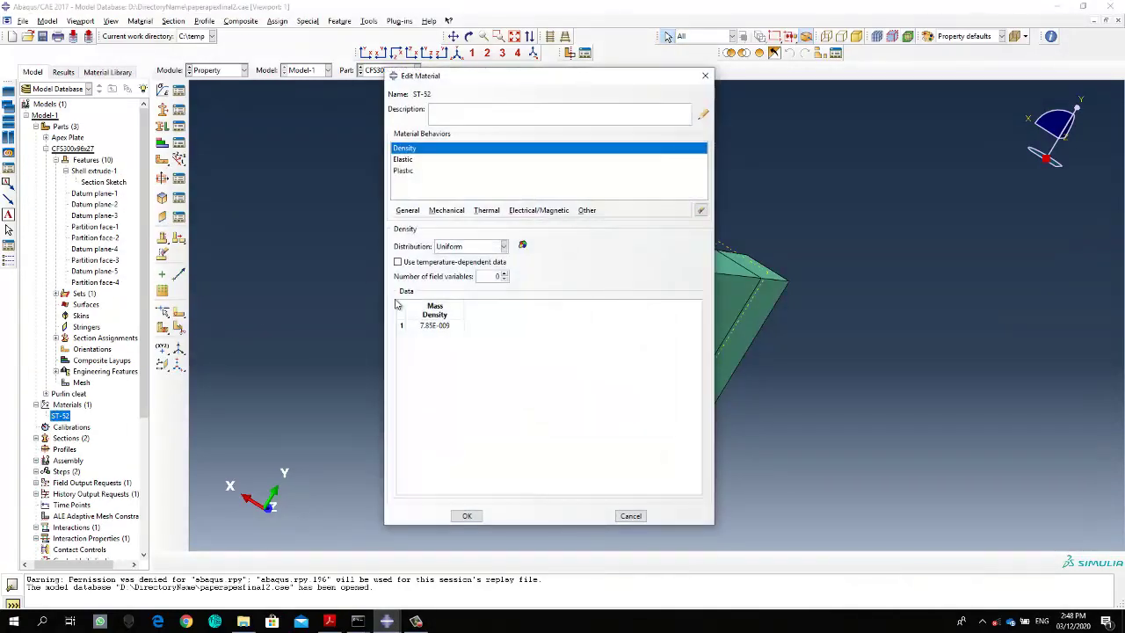
double_click(452, 327)
key("ctrl+c")
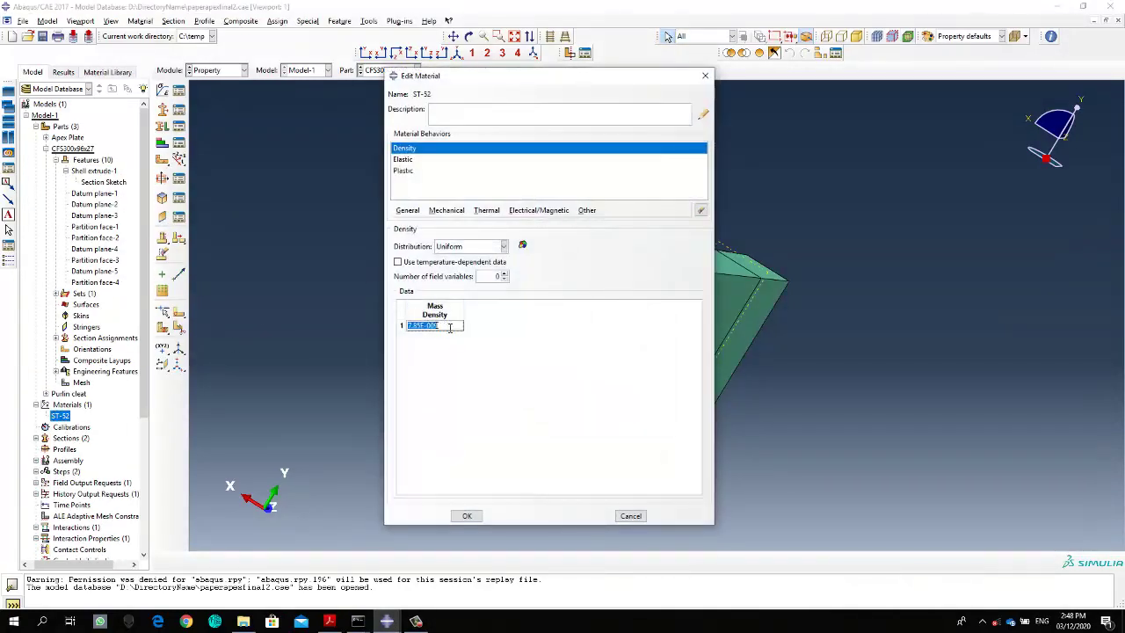
- Return to the new model and set the ST-52 material's mass density to the copied 7.85E-009
left_click(387, 621)
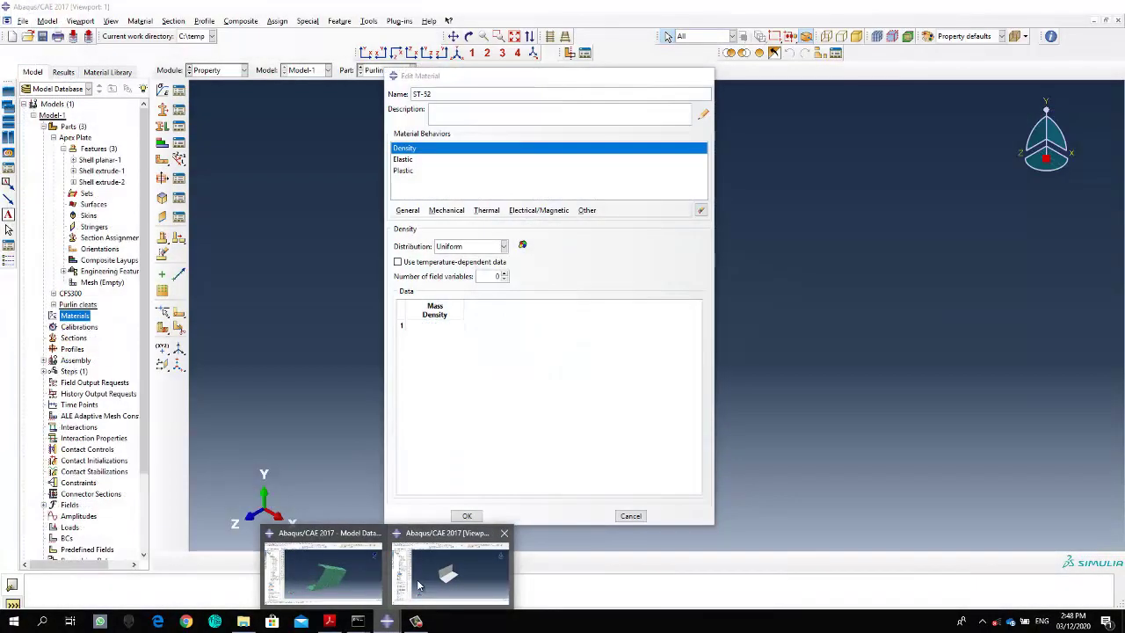
left_click(420, 585)
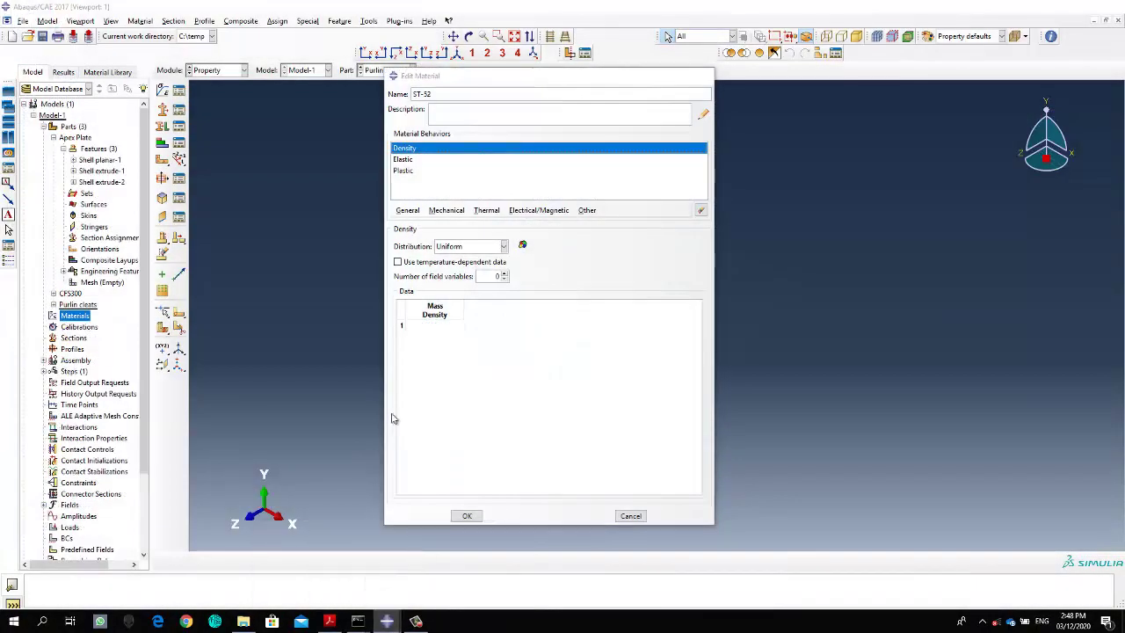
double_click(436, 326)
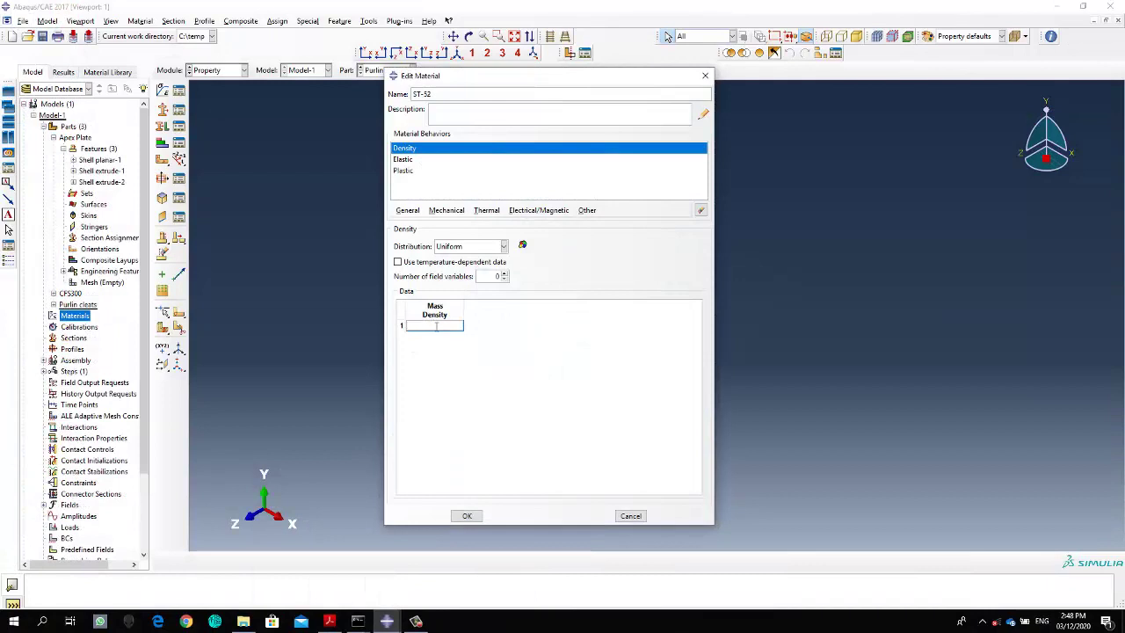
key("ctrl+v")
key("Return")
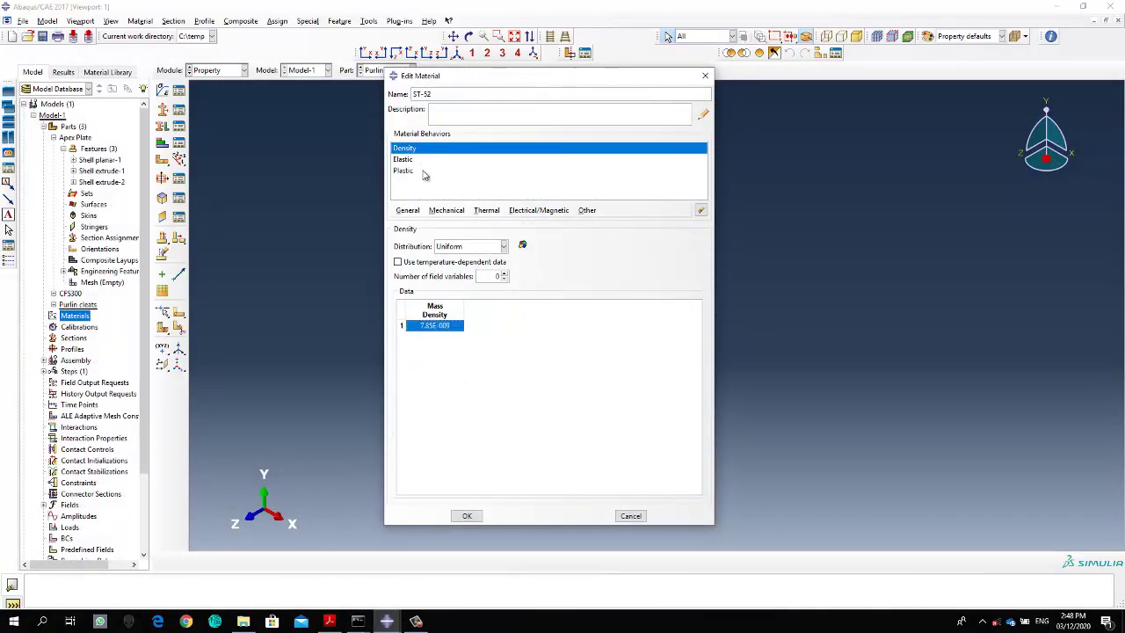
- Bring up the new material's Elastic data and check the matching ST-52 elastic constants in the paperapexfinal2 model
left_click(422, 162)
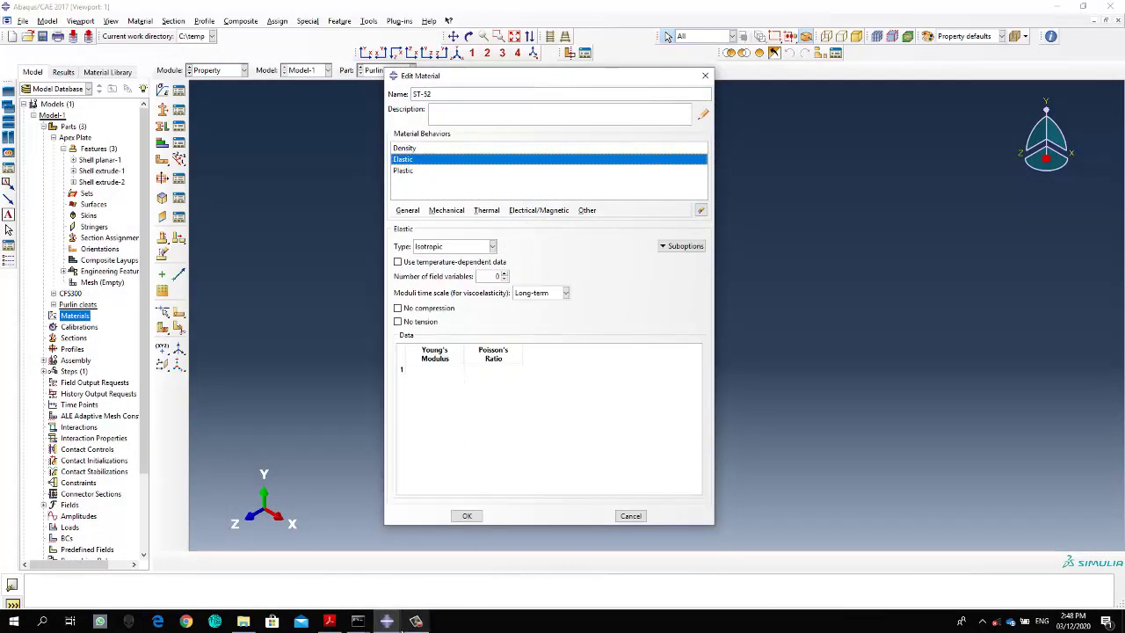
mouse_move(402, 624)
left_click(325, 584)
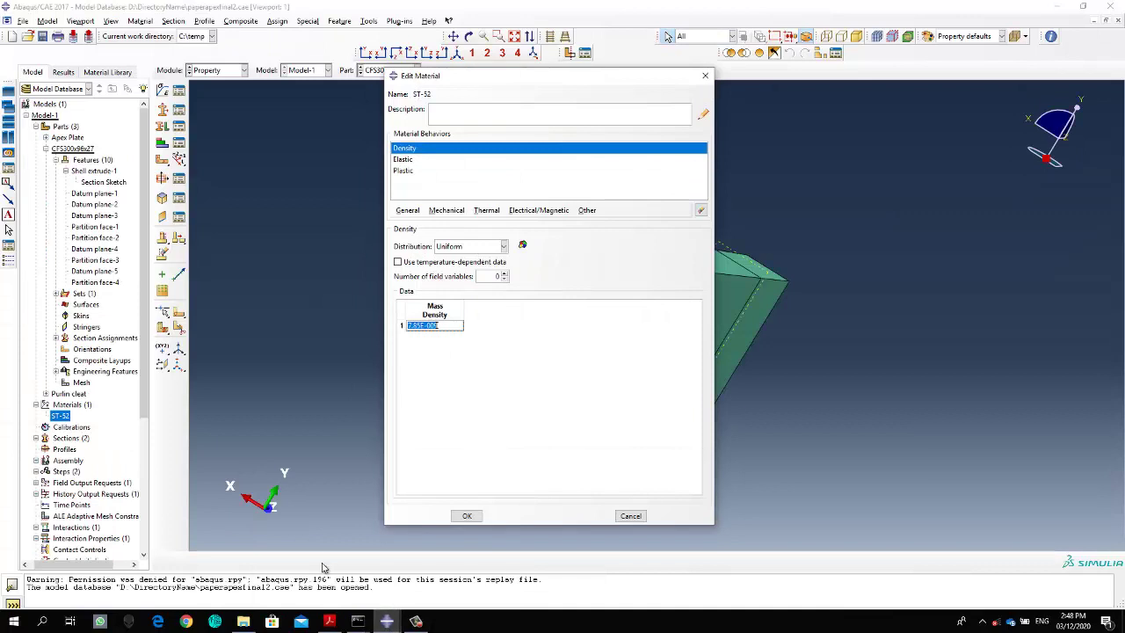
left_click(431, 160)
left_click(449, 371)
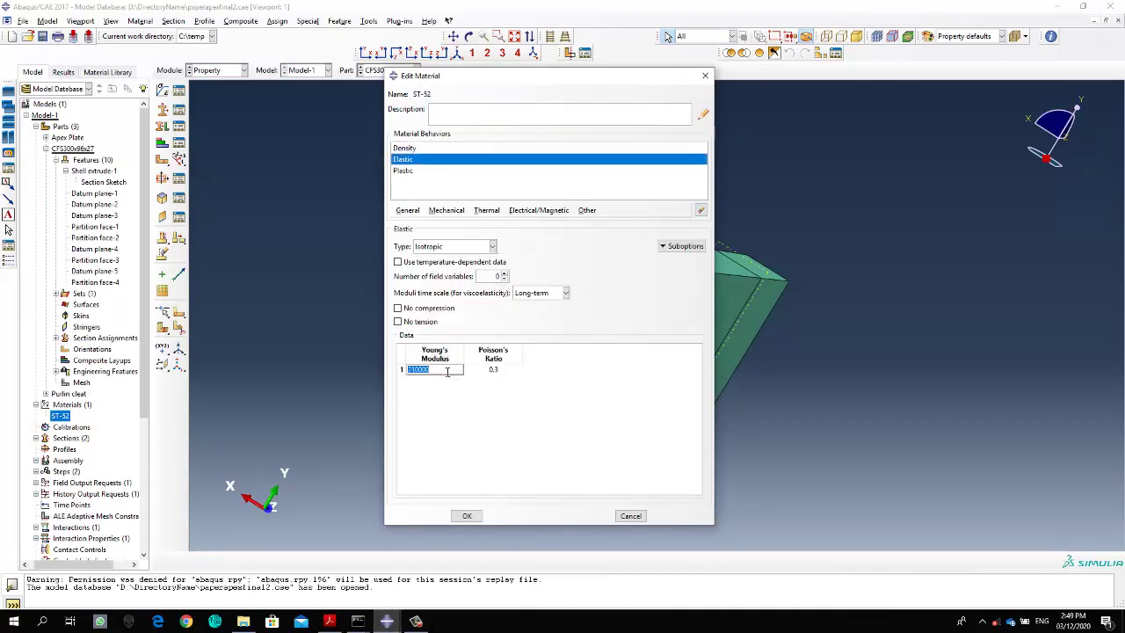
- In the new model, set the ST-52 material's Young's modulus to 210000 and Poisson's ratio to 0.3
left_click(388, 622)
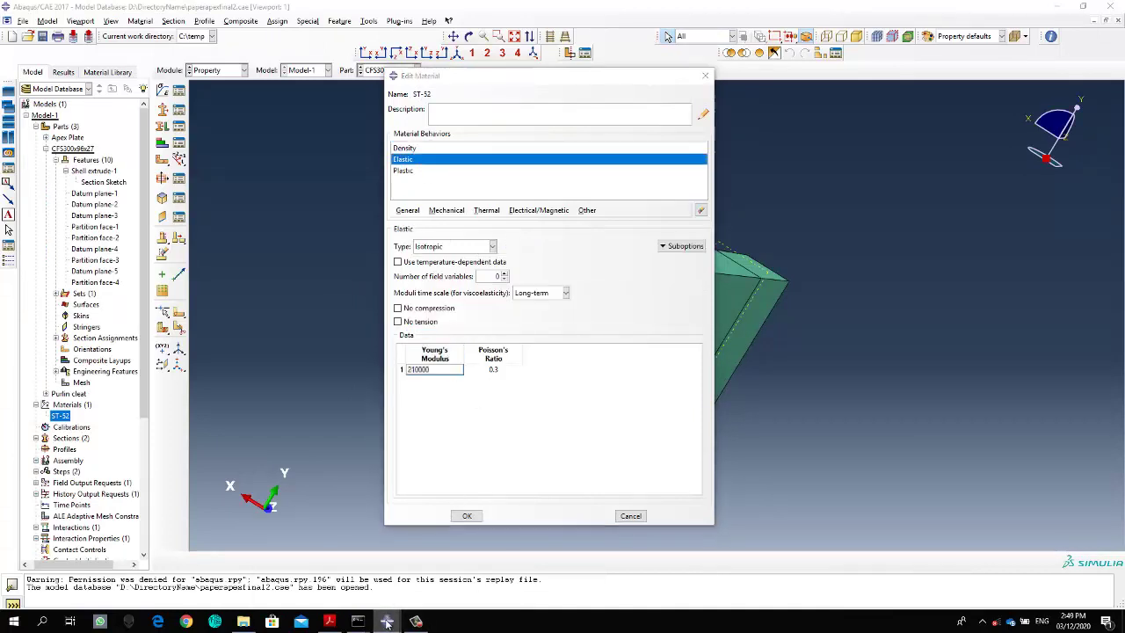
left_click(428, 587)
left_click(421, 373)
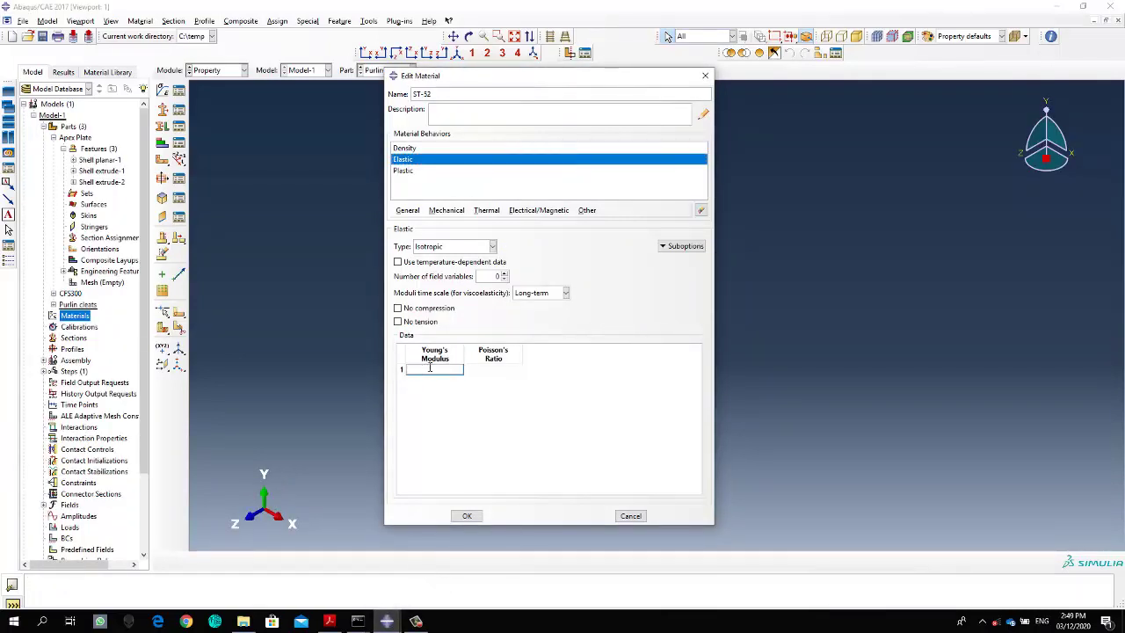
type("210000")
left_click(485, 370)
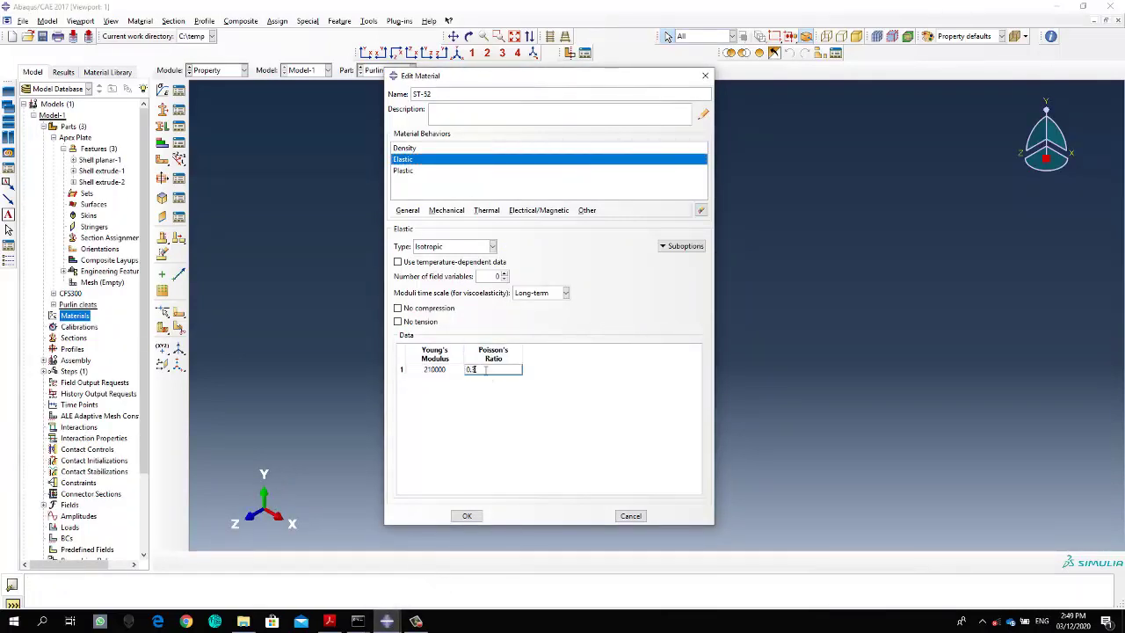
type("0.3")
- Bring up the new material's Plastic data and copy the full yield stress and plastic strain table from ST-52 in paperapexfinal2
left_click(418, 173)
left_click(381, 618)
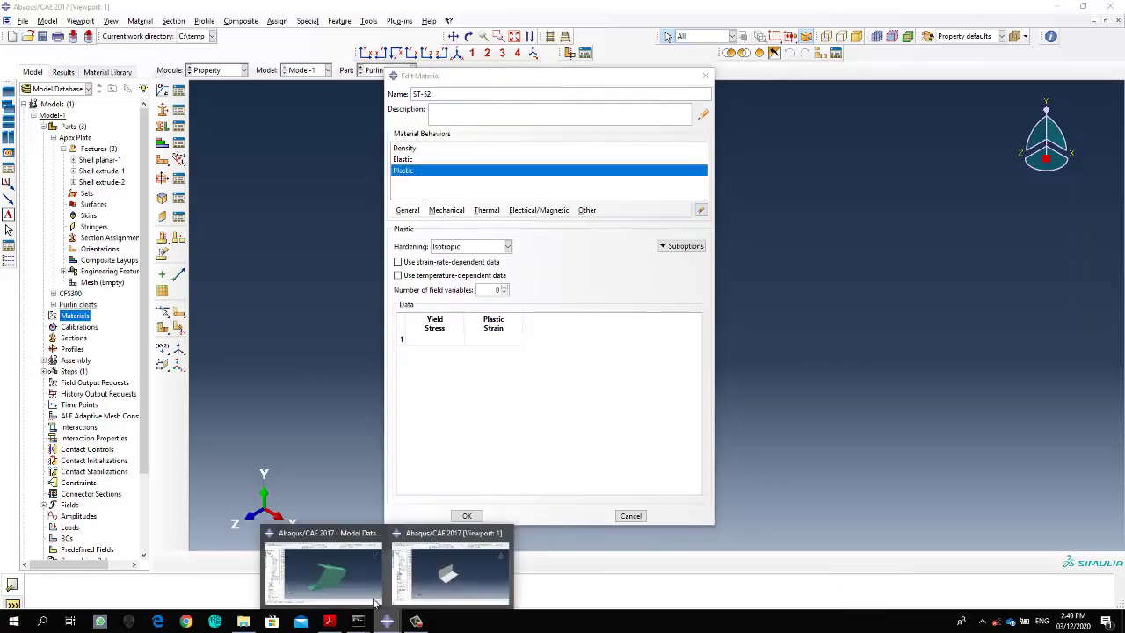
left_click(376, 603)
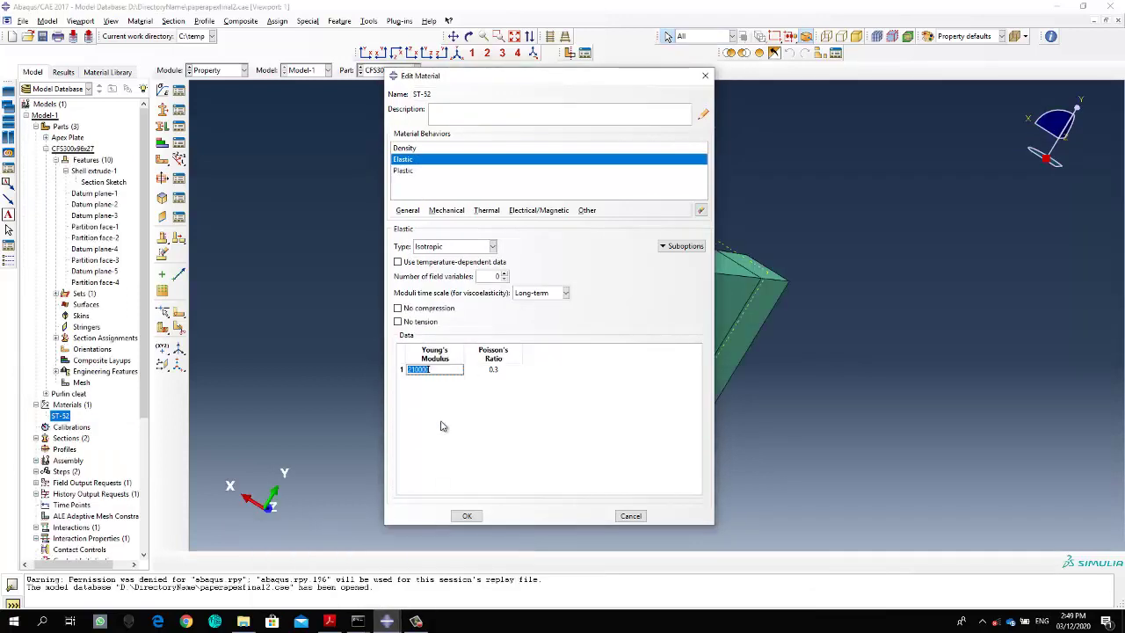
left_click(434, 174)
left_click_drag(444, 340, 517, 488)
key("ctrl+c")
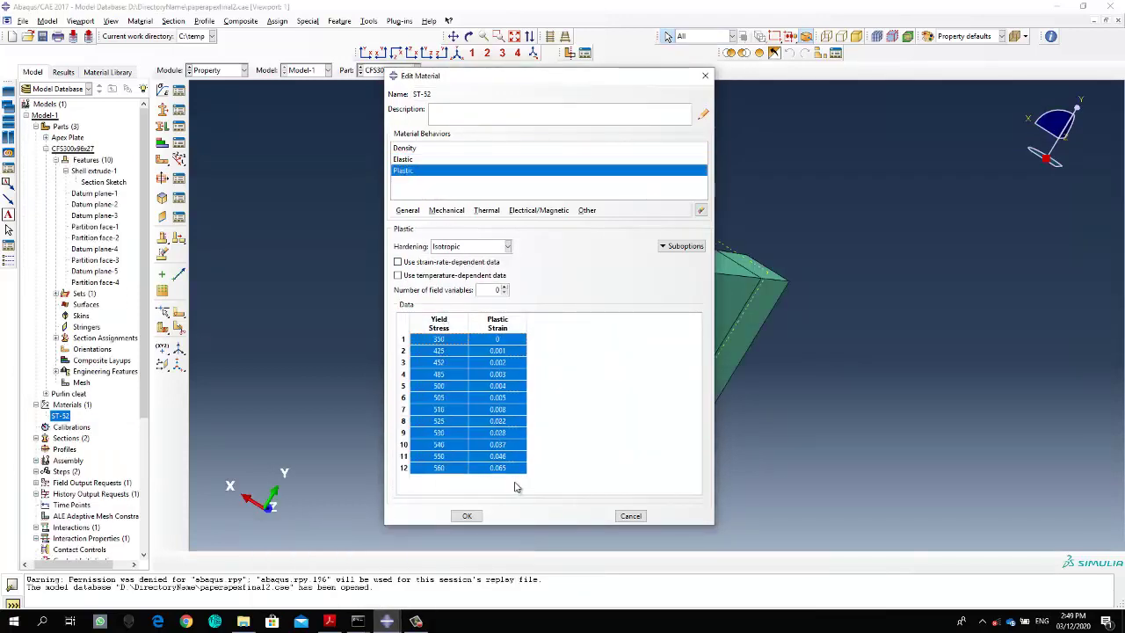
- Paste the copied yield stress and plastic strain rows, from 350 at 0 to 560 at 0.065, into the new ST-52 and save the material
left_click(389, 621)
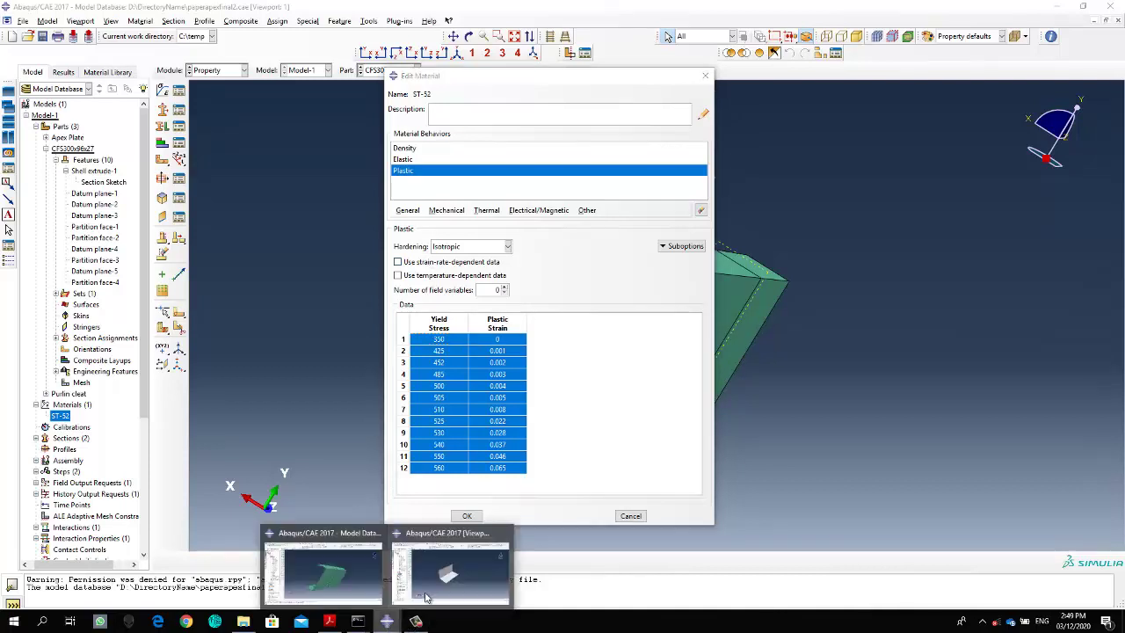
left_click(425, 598)
left_click(444, 338)
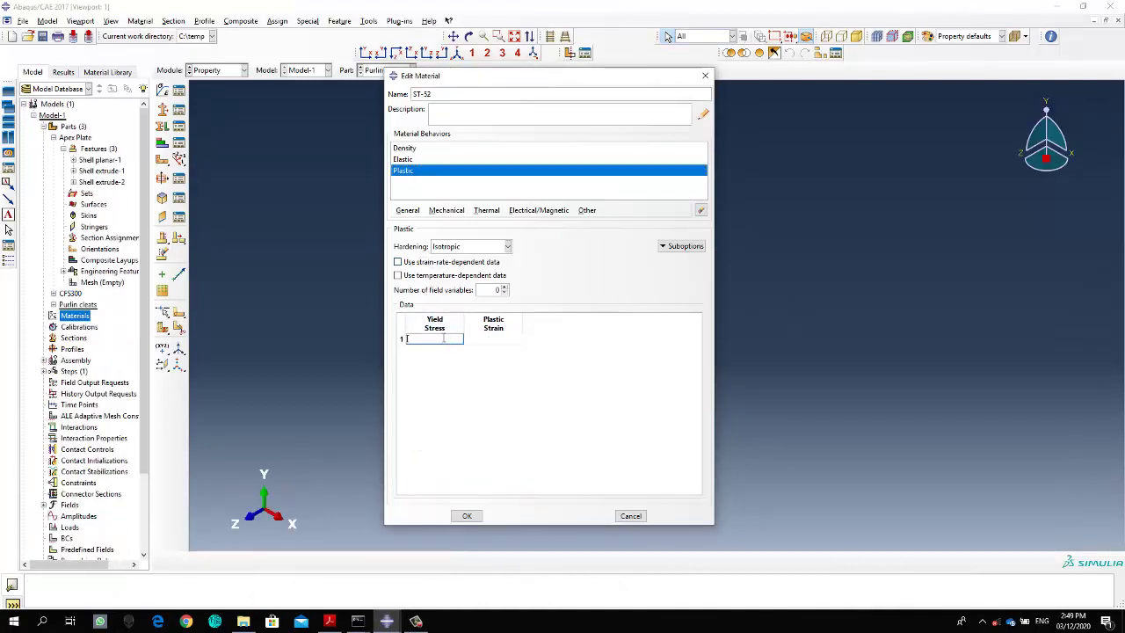
key("ctrl+v")
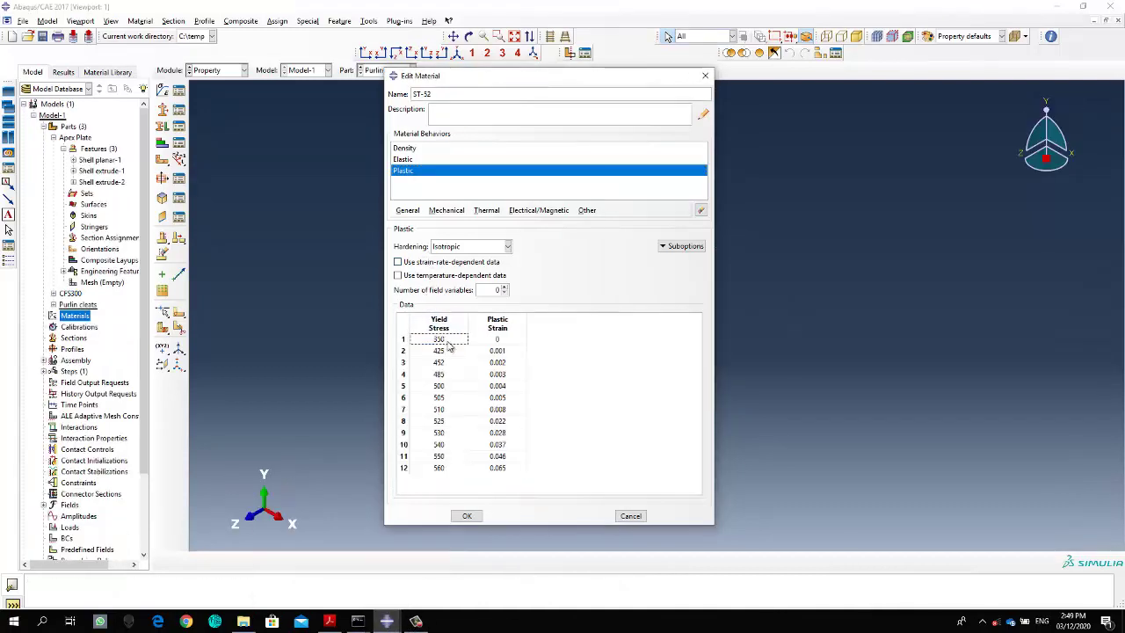
left_click(466, 516)
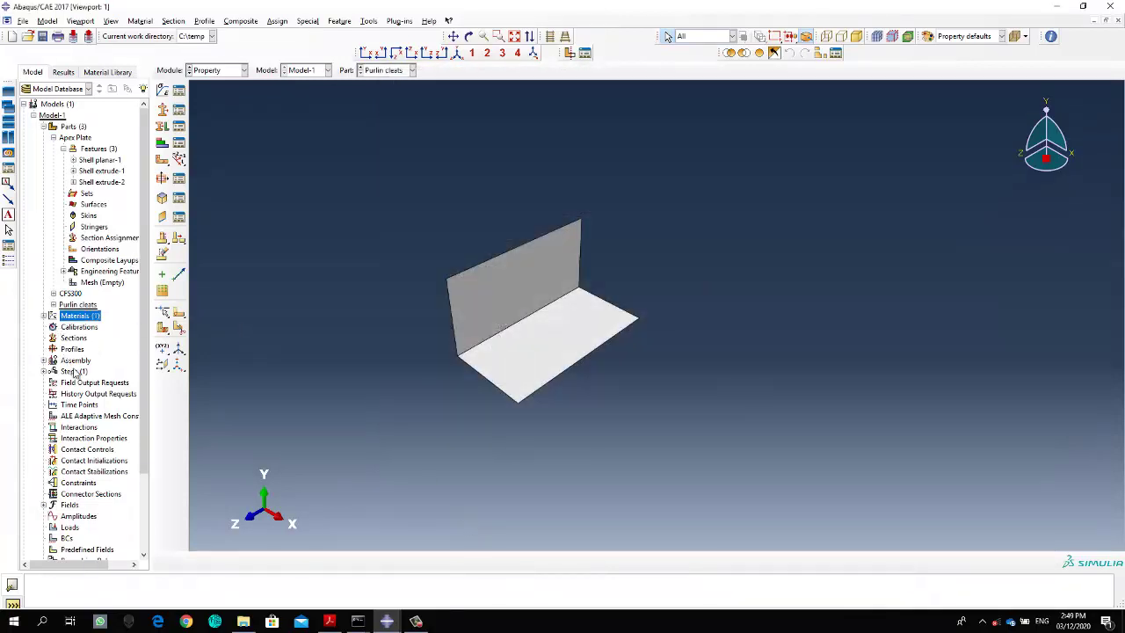
double_click(74, 338)
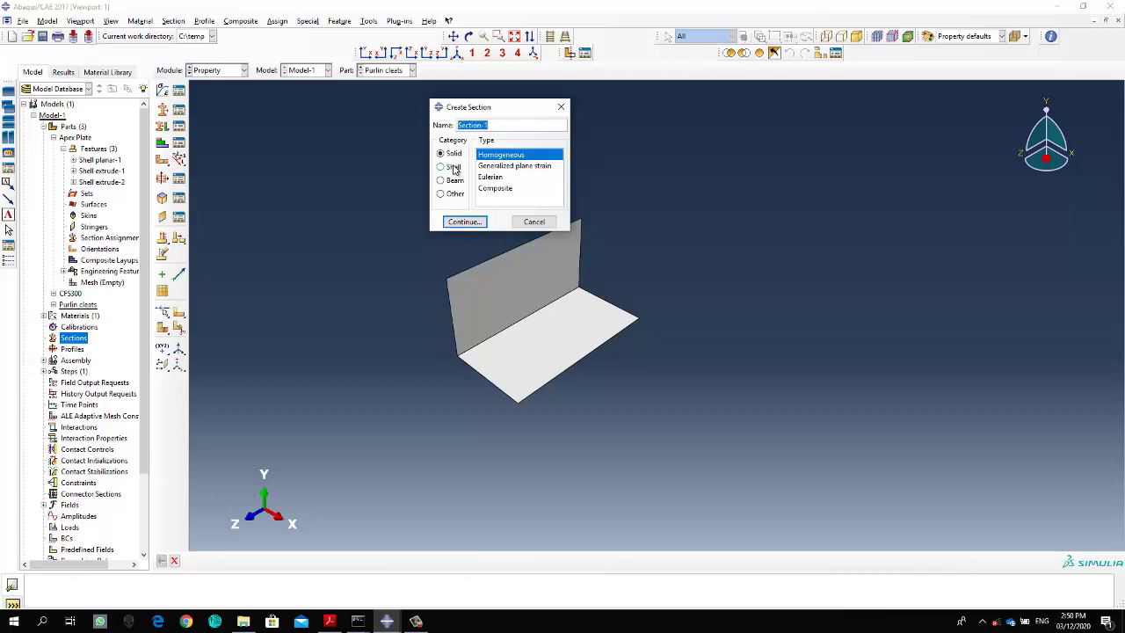
left_click(455, 168)
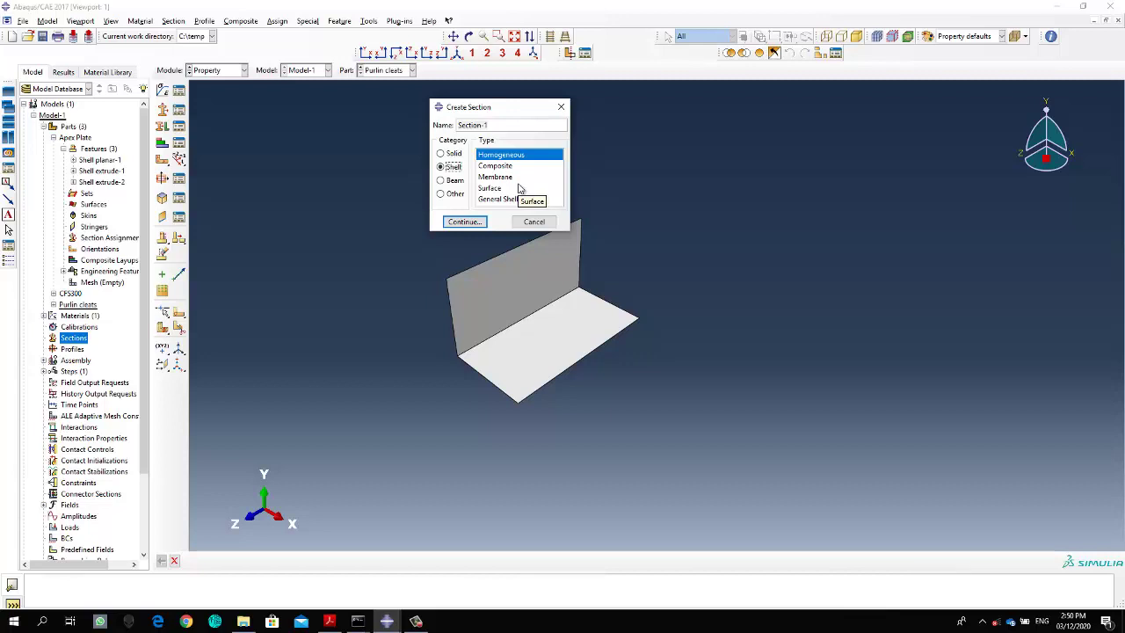
left_click(474, 227)
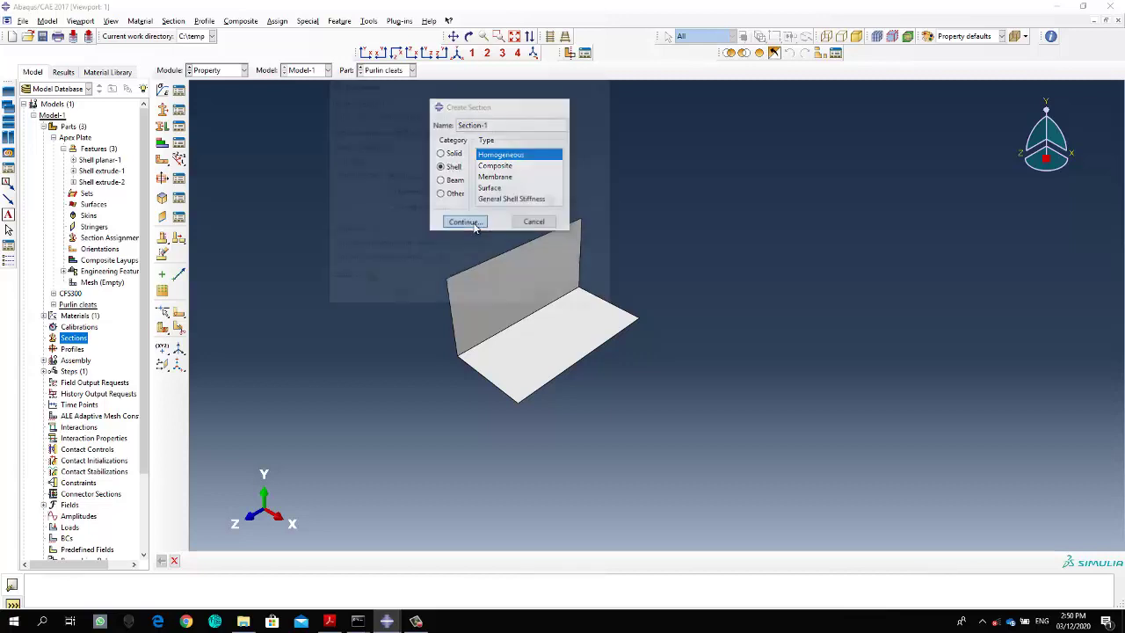
left_click(542, 300)
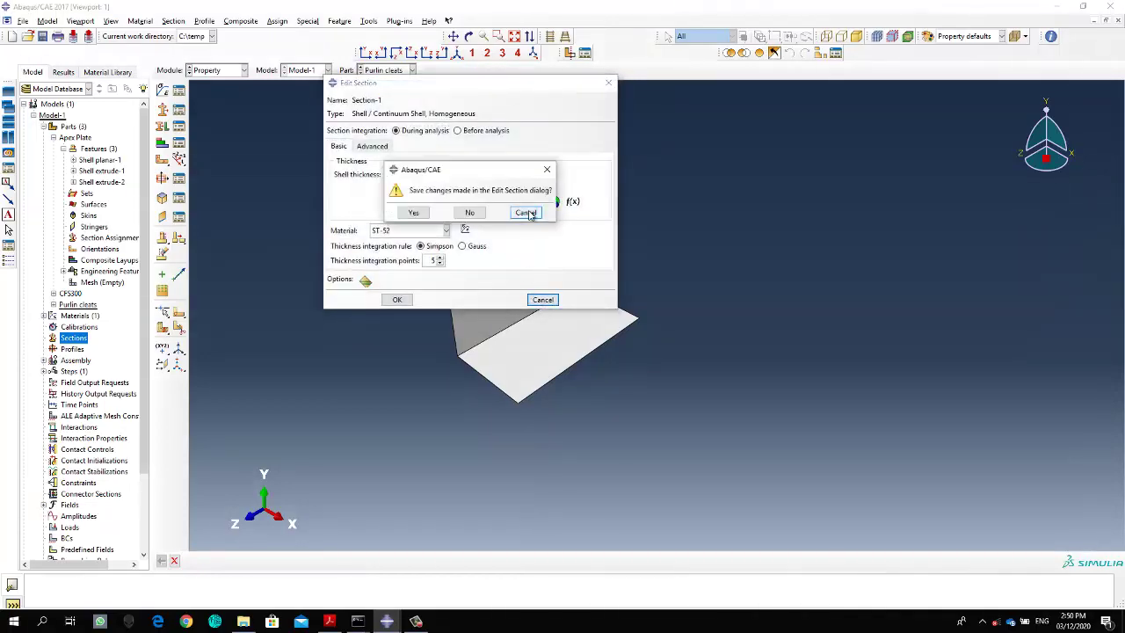
left_click(526, 212)
left_click(541, 300)
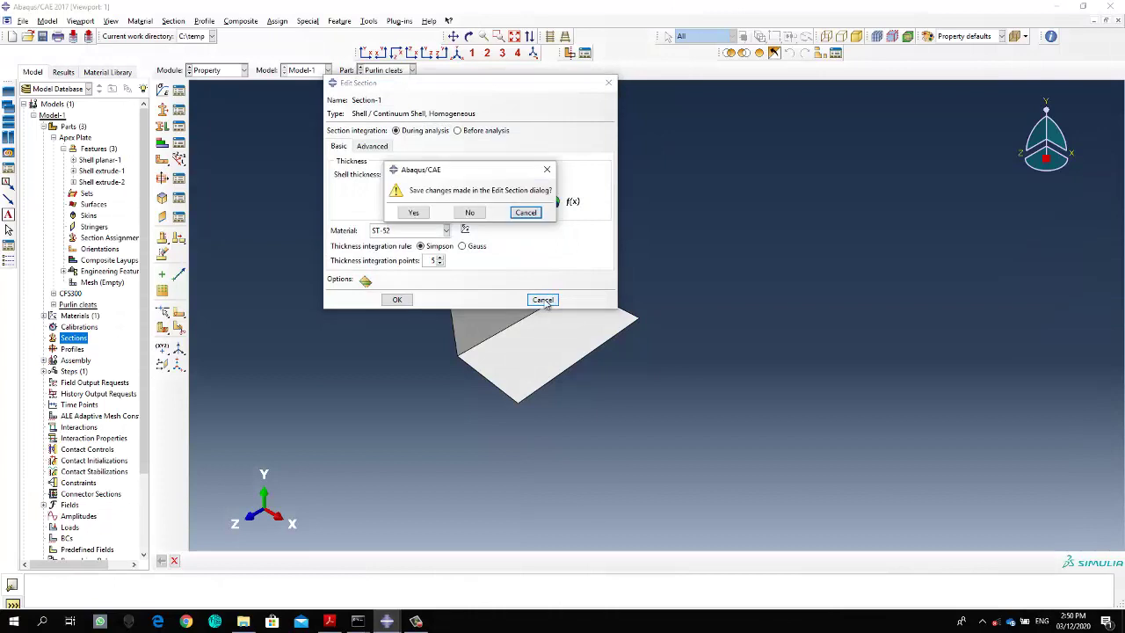
left_click(414, 215)
left_click(470, 227)
left_click(397, 299)
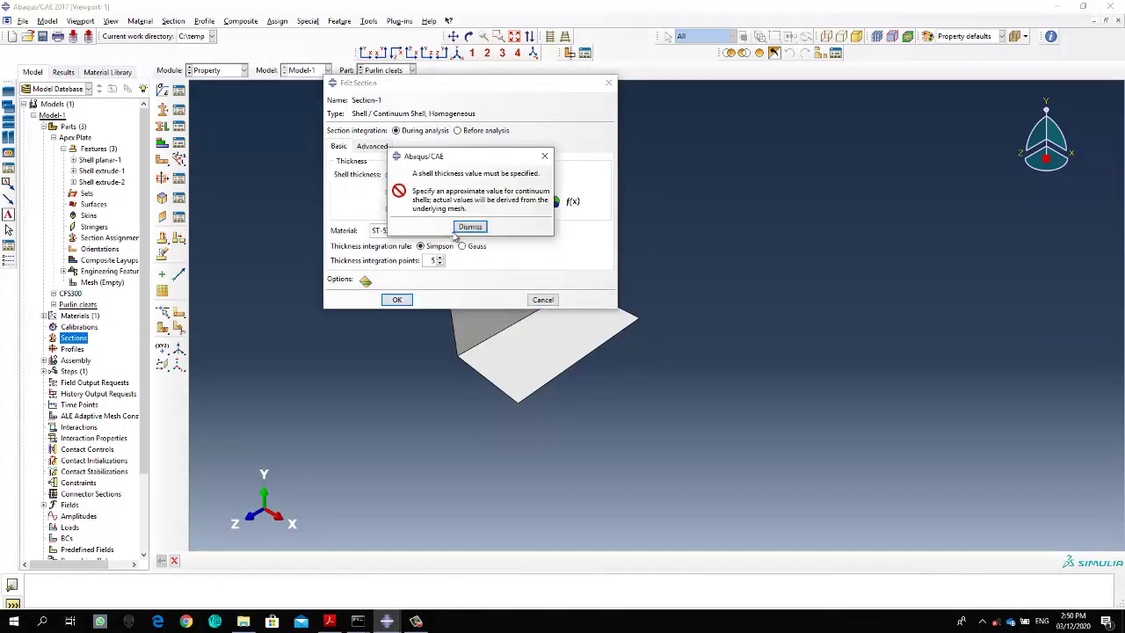
left_click(471, 227)
left_click(608, 83)
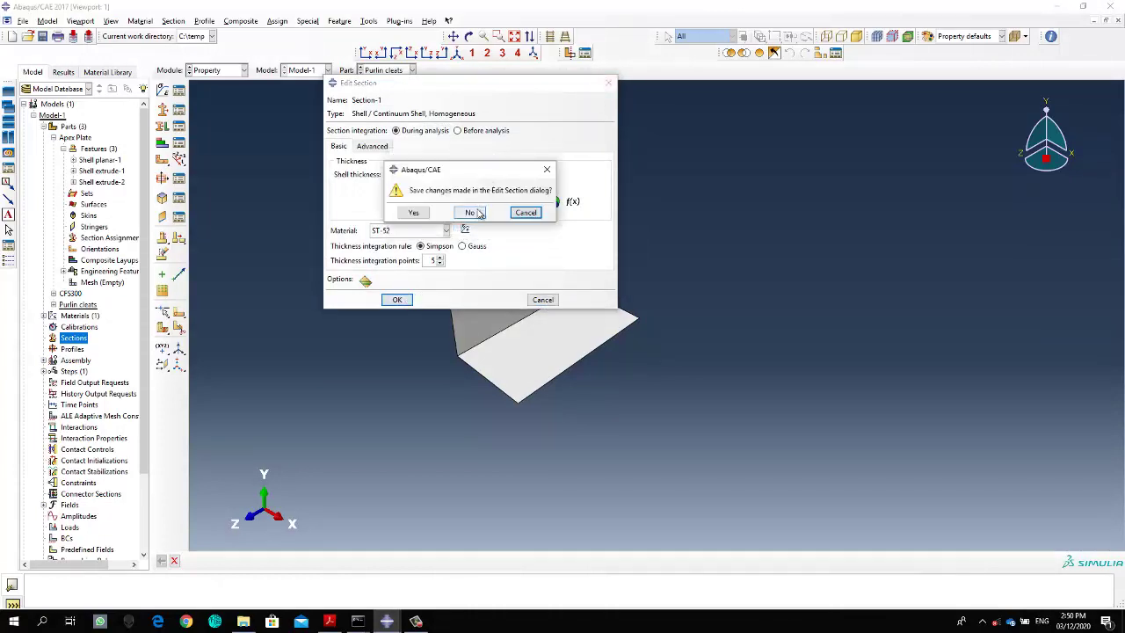
left_click(471, 213)
- Create a homogeneous shell section named Apex Plate
double_click(74, 340)
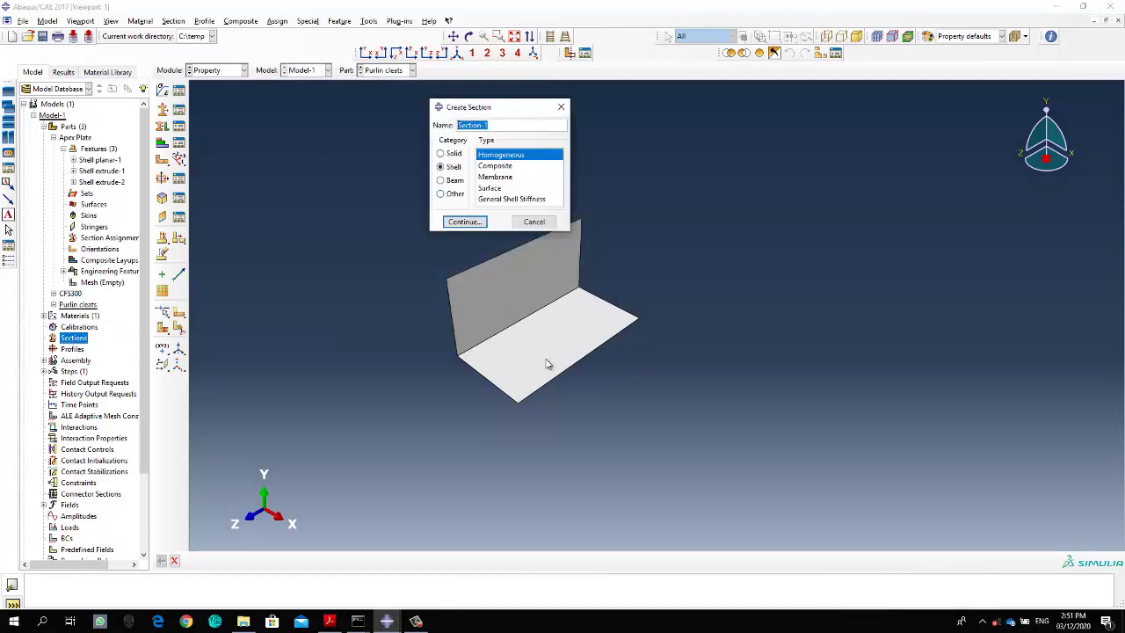
left_click_drag(505, 407, 624, 298, "ctrl+alt")
left_click_drag(611, 361, 776, 310)
left_click(486, 125)
double_click(475, 125)
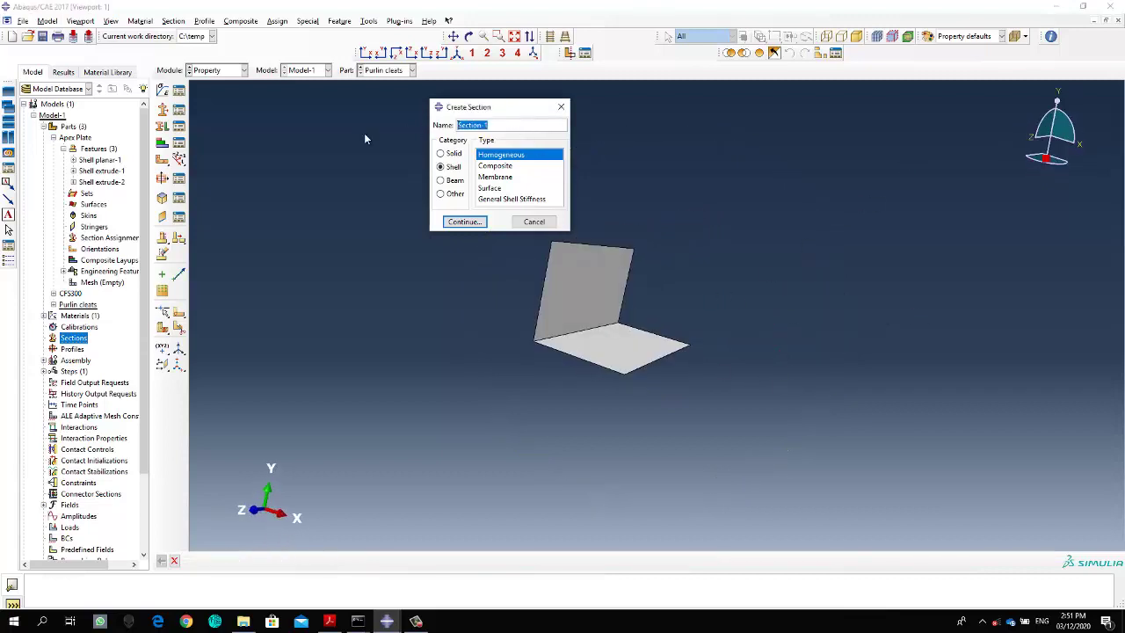
type("Apex Plate")
left_click(474, 223)
- Give the Apex Plate section a shell thickness of 3 with material ST-52 and save it
left_click(489, 176)
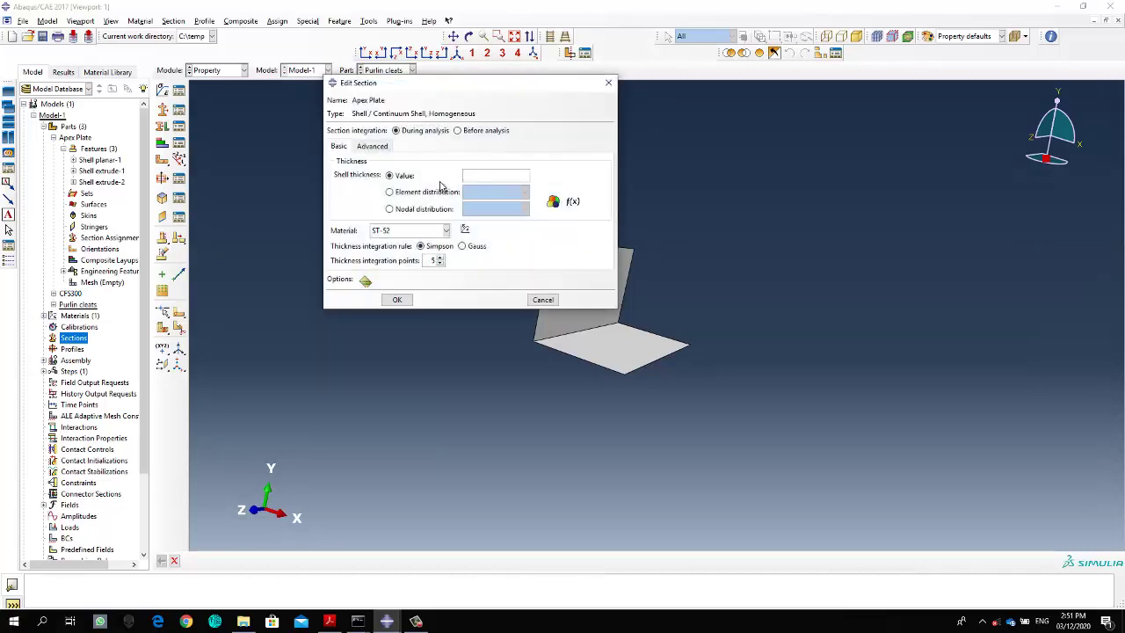
type("3")
left_click(445, 232)
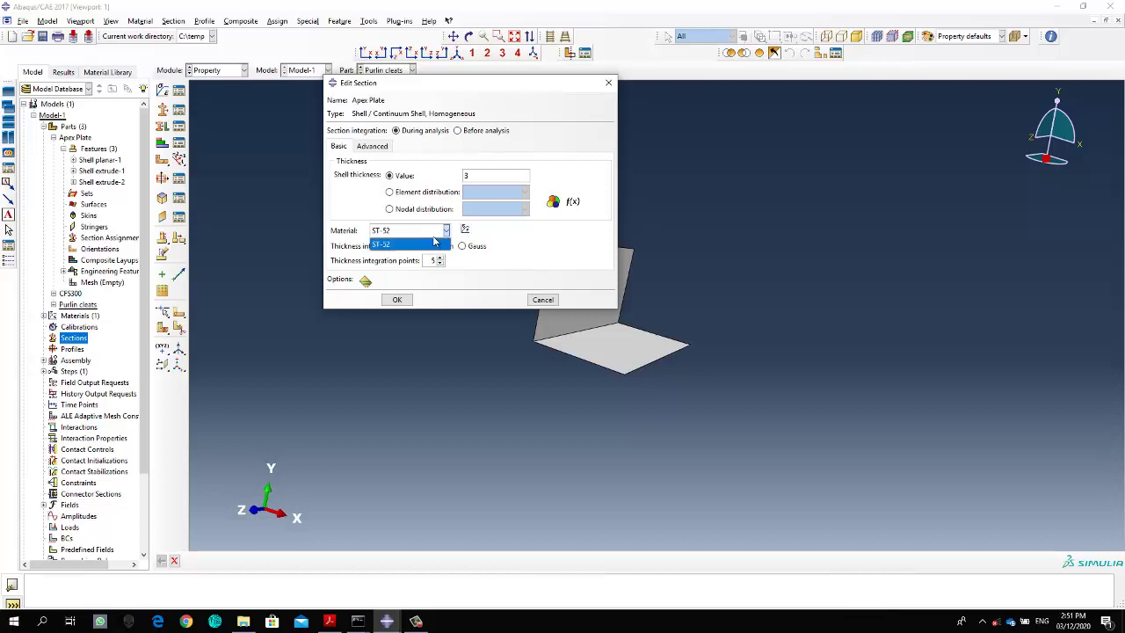
left_click(425, 245)
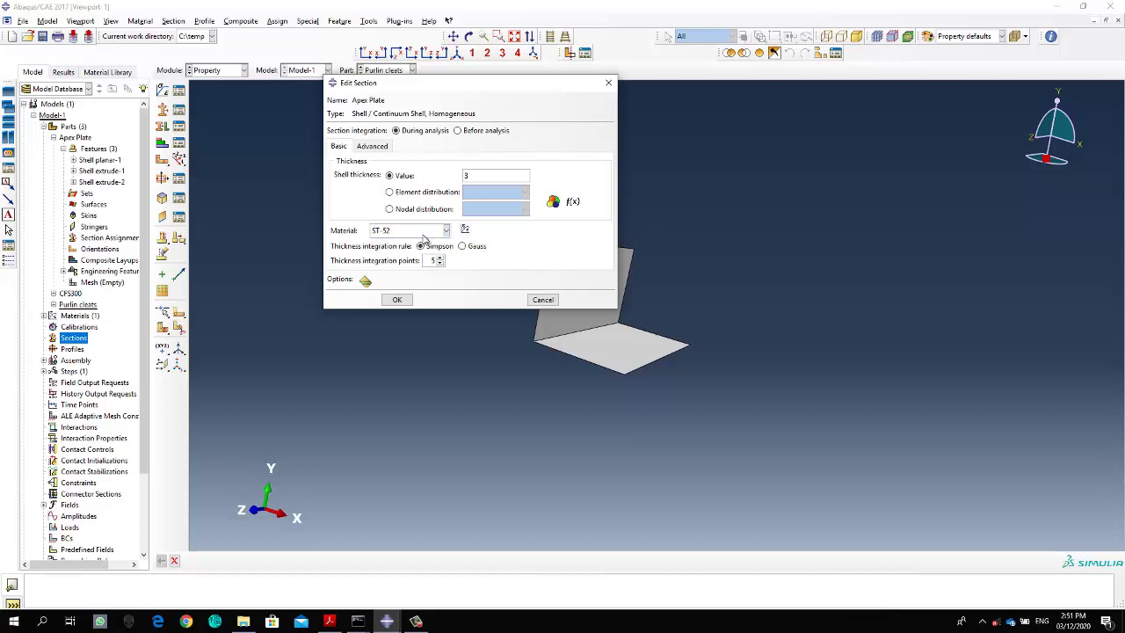
left_click(397, 300)
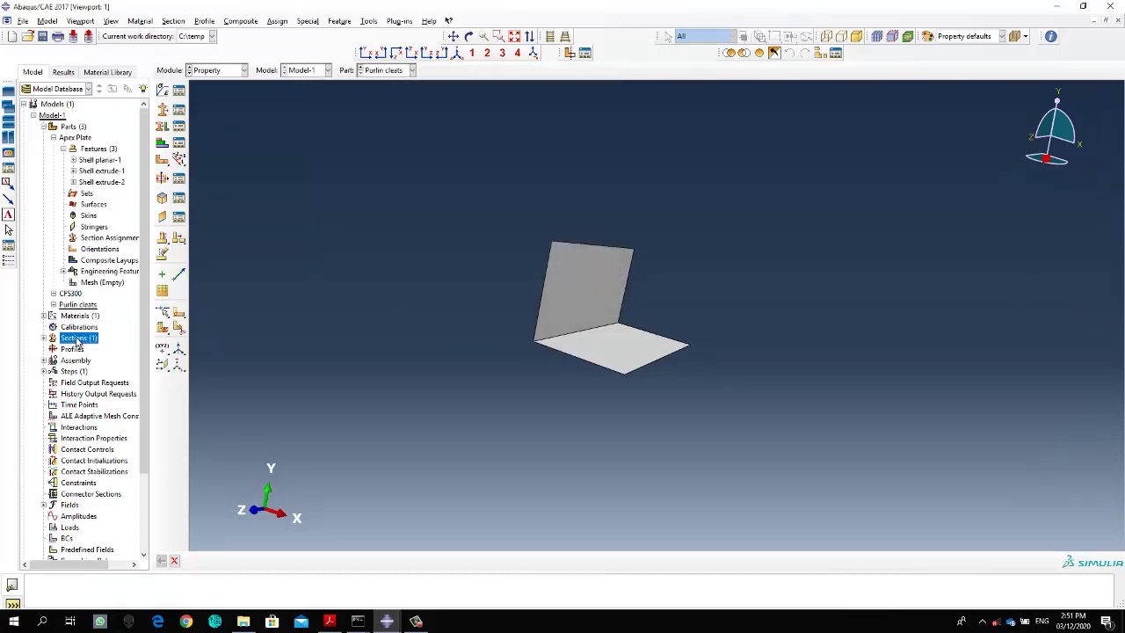
- Create a homogeneous shell section named CFS with a shell thickness of 2.4 and material ST-52
double_click(76, 340)
type("CFS3")
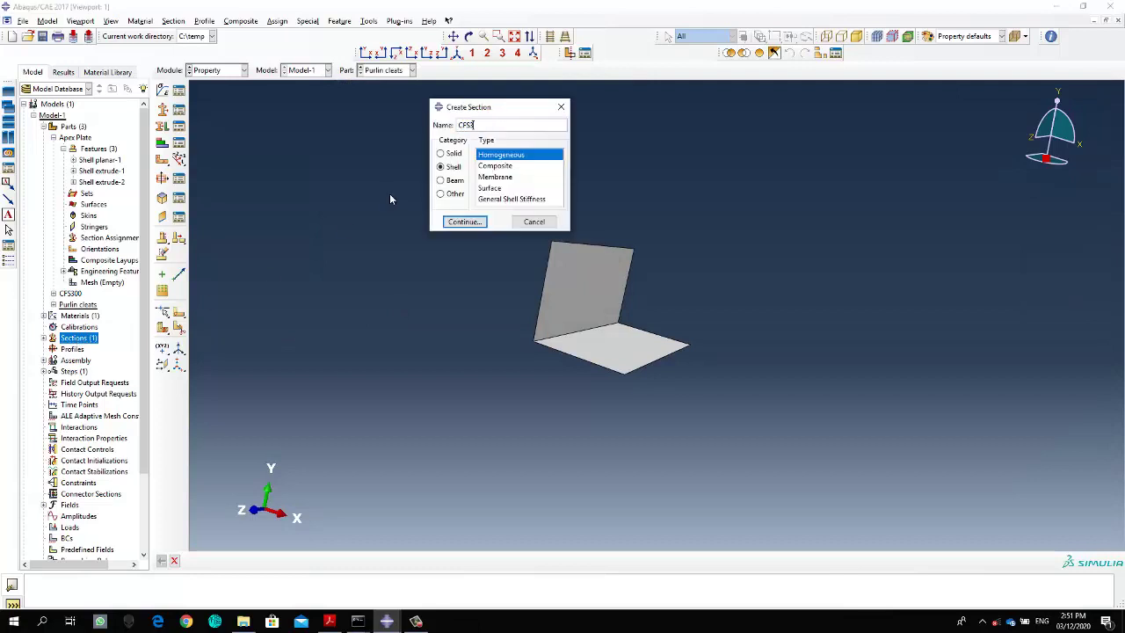
key("BackSpace")
left_click(464, 222)
left_click(472, 175)
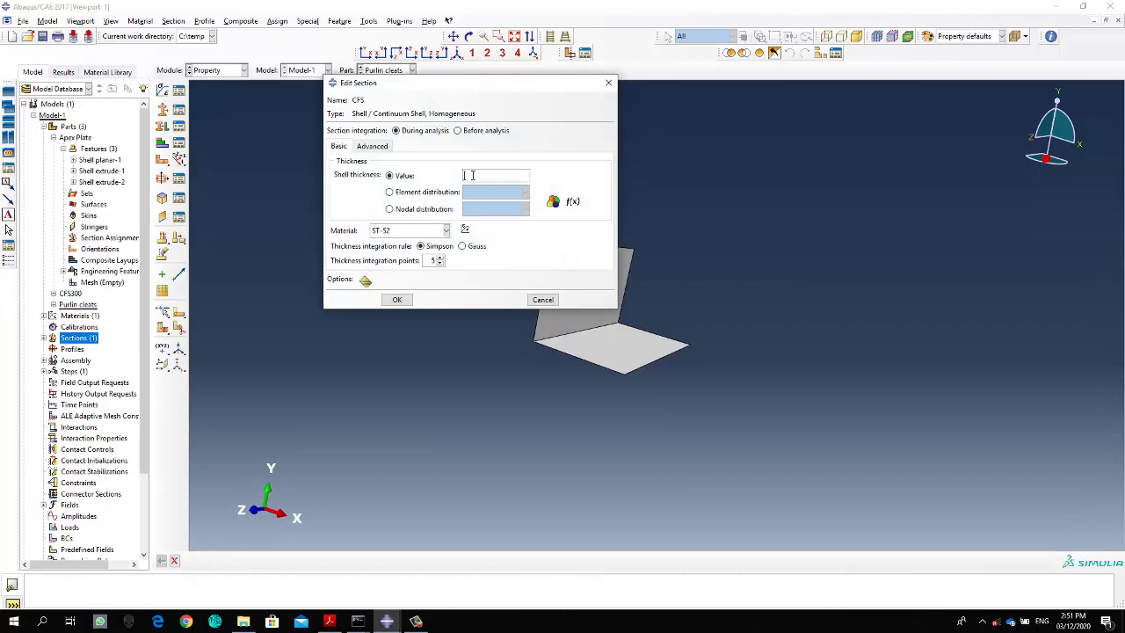
type("2.4")
left_click(397, 301)
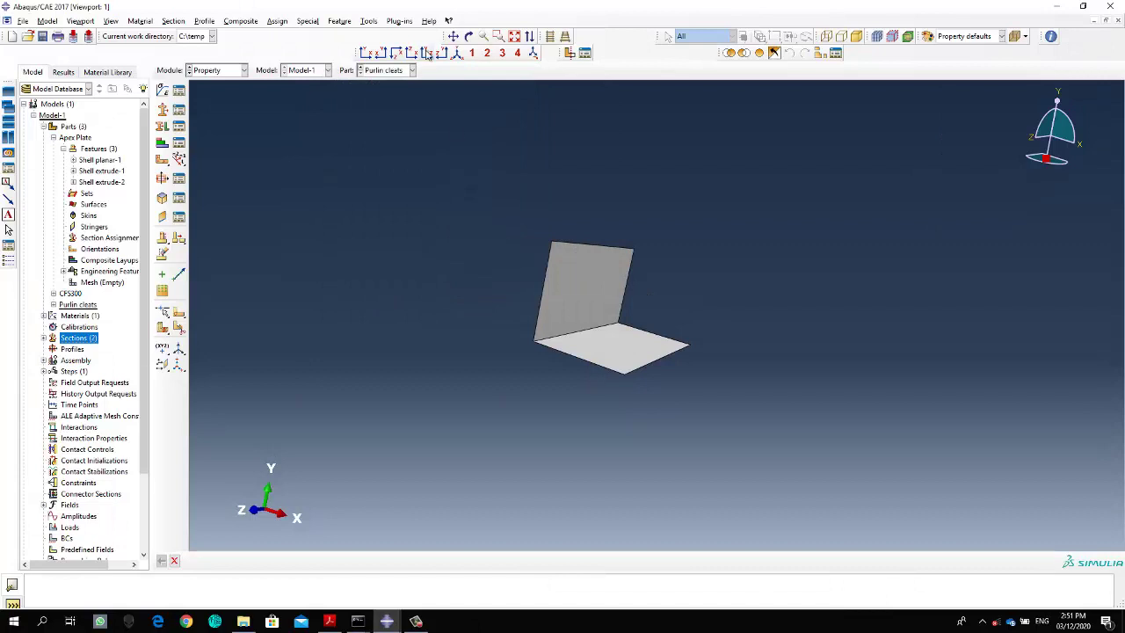
- Make Apex Plate the current part and turn it so its web and flanges can be seen
left_click(387, 72)
left_click(390, 86)
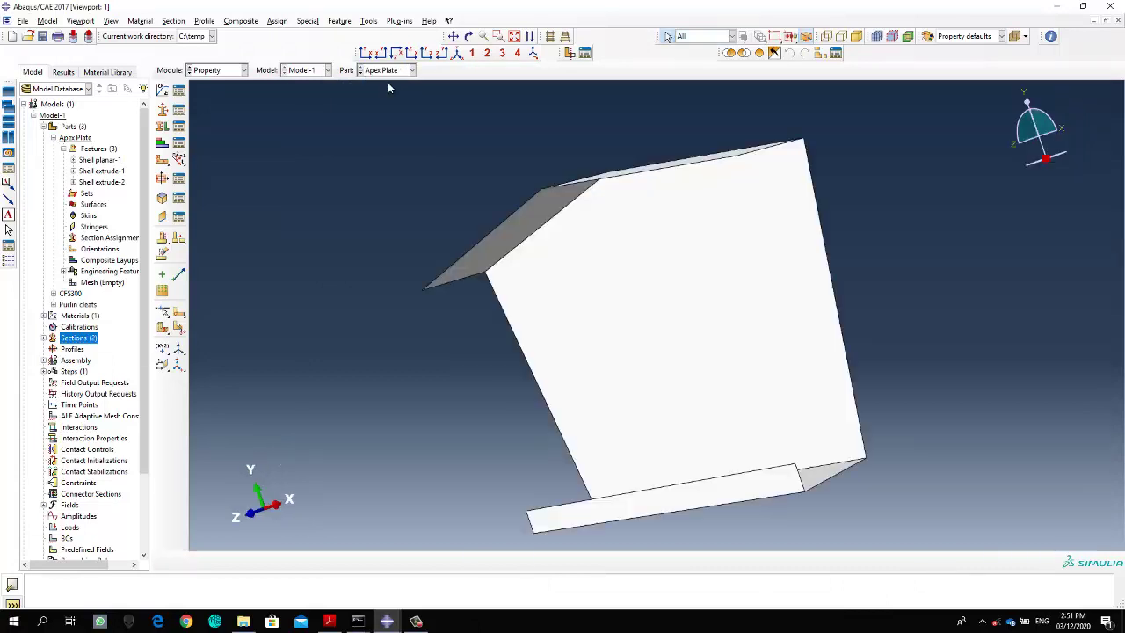
scroll(455, 276, "down", 4)
left_click_drag(431, 257, 618, 352, "ctrl+alt")
middle_click_drag(397, 340, 392, 203, "ctrl+alt")
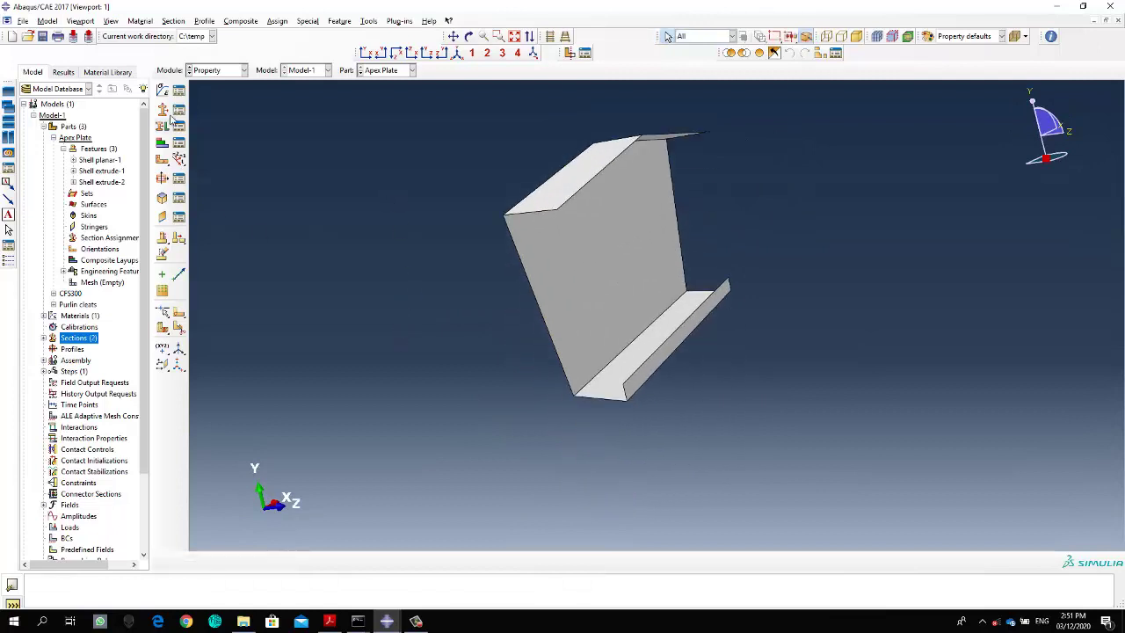
left_click(79, 22)
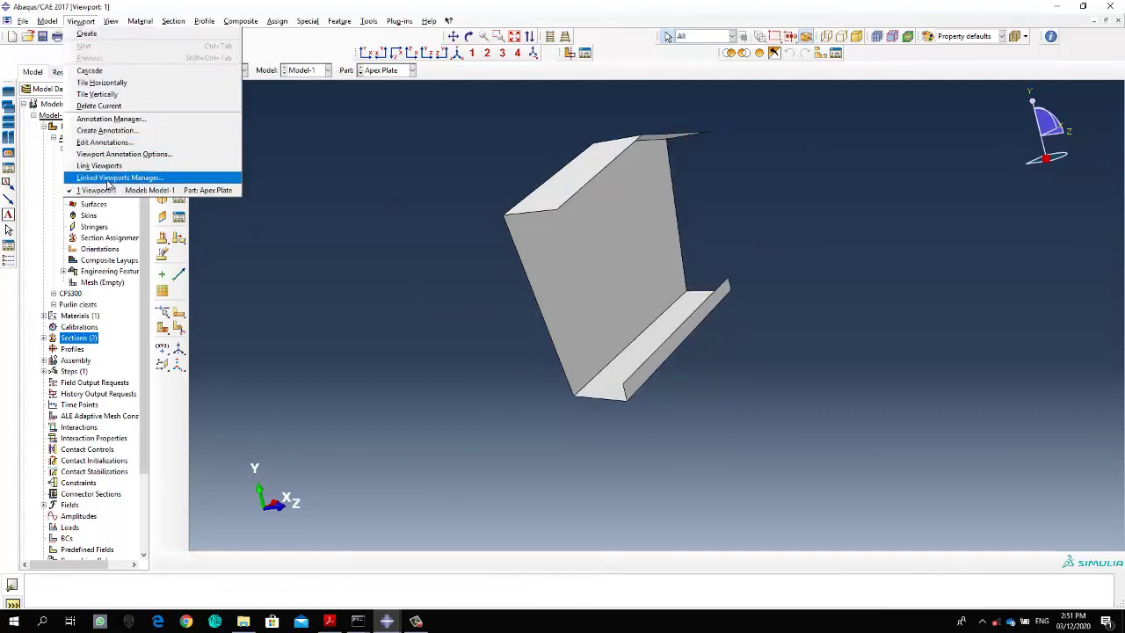
mouse_move(111, 21)
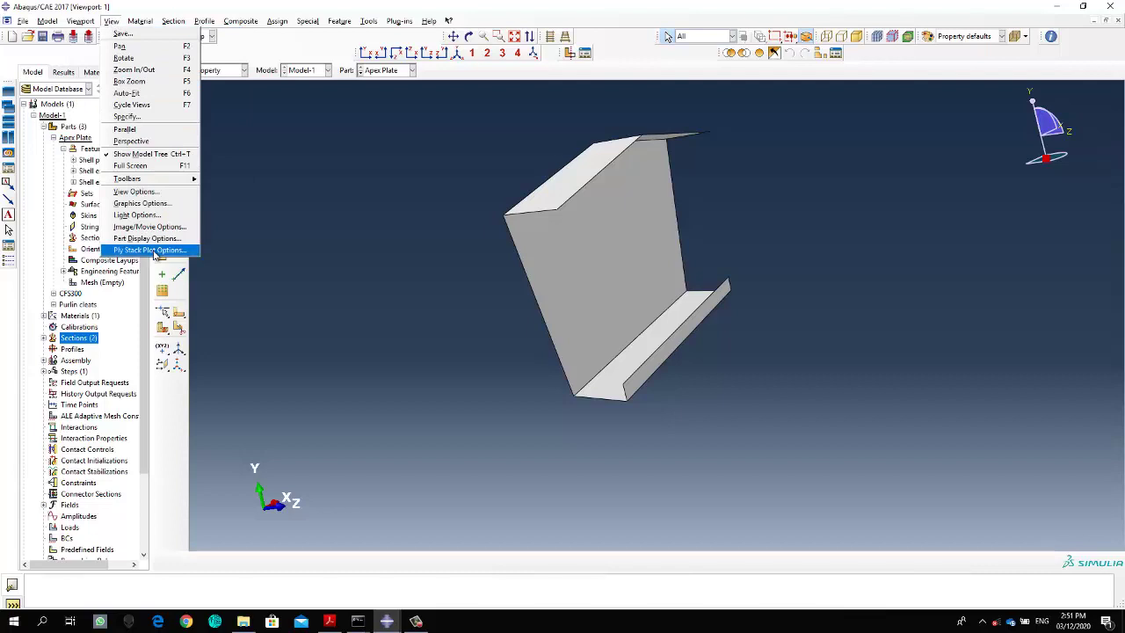
left_click(393, 305)
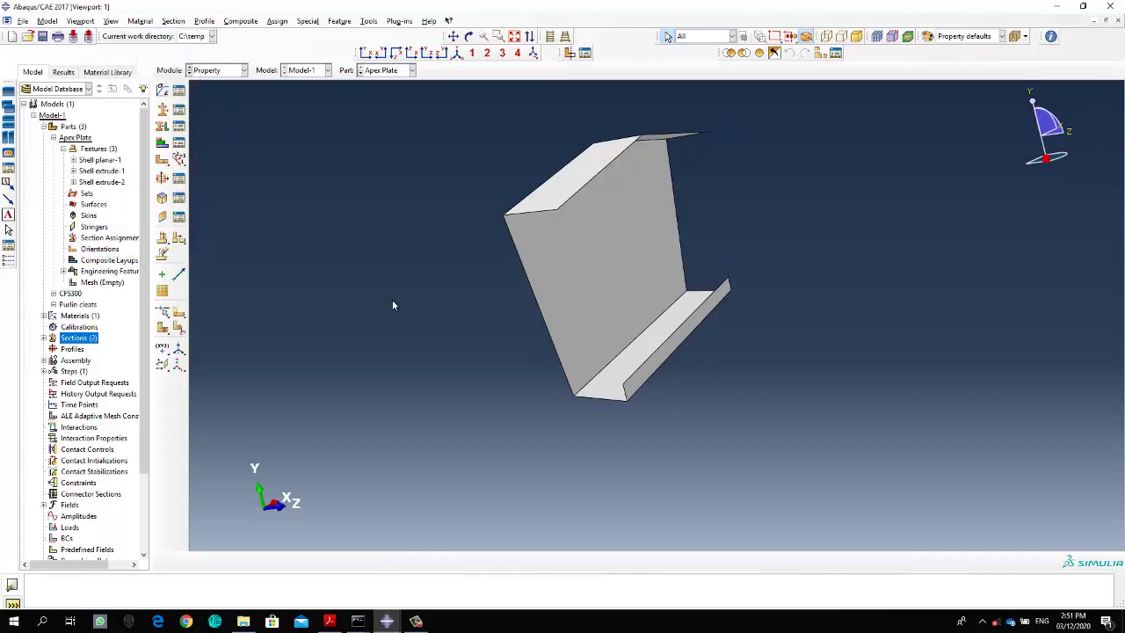
- Assign the Apex Plate section to the whole Apex Plate part as Set-1, with the shell offset at the middle surface
double_click(108, 239)
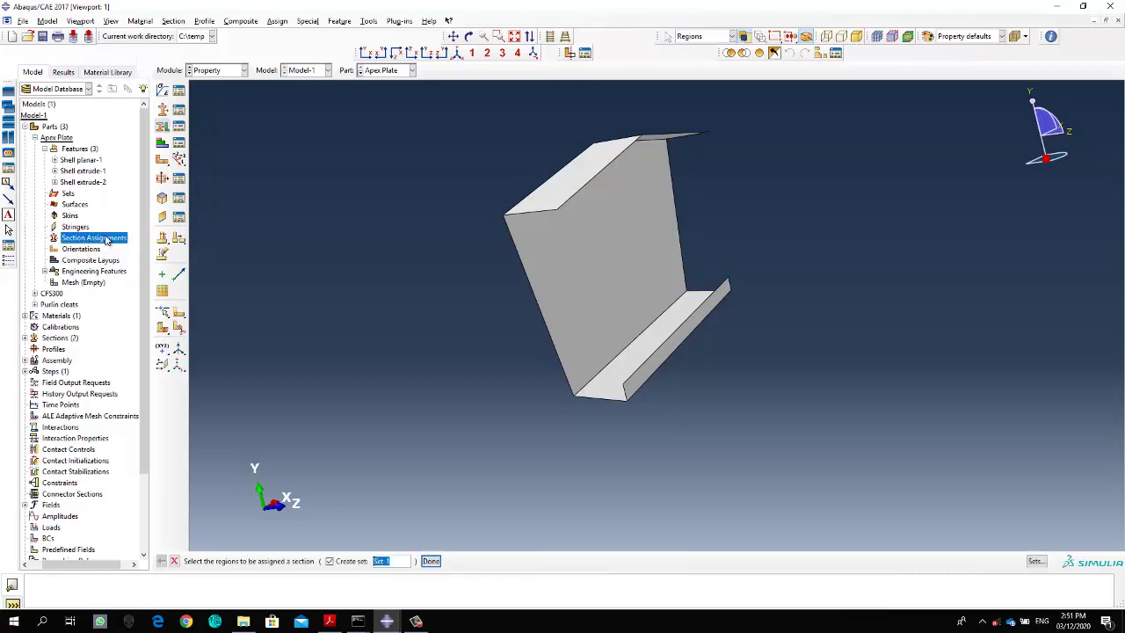
scroll(565, 253, "down", 2)
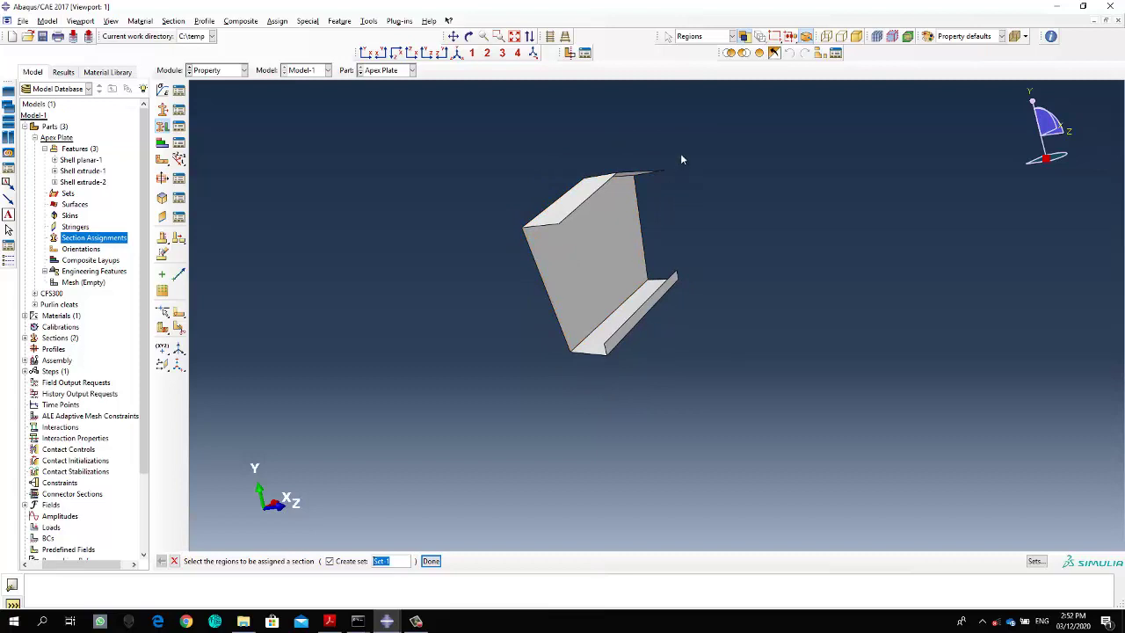
left_click(633, 248)
left_click(431, 561)
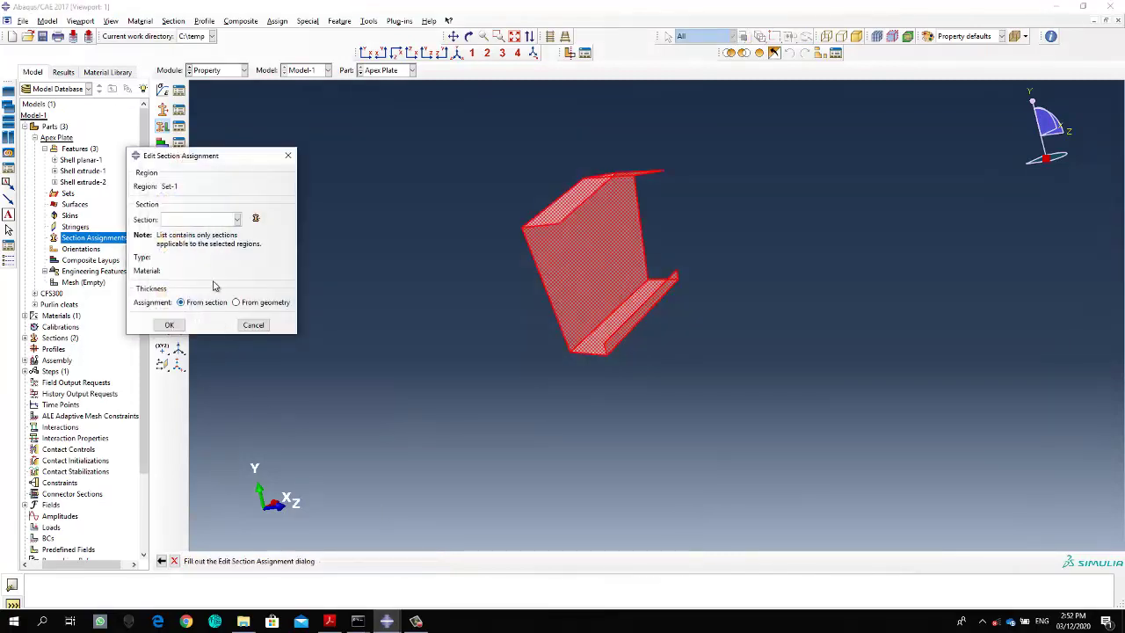
left_click(218, 220)
left_click(206, 245)
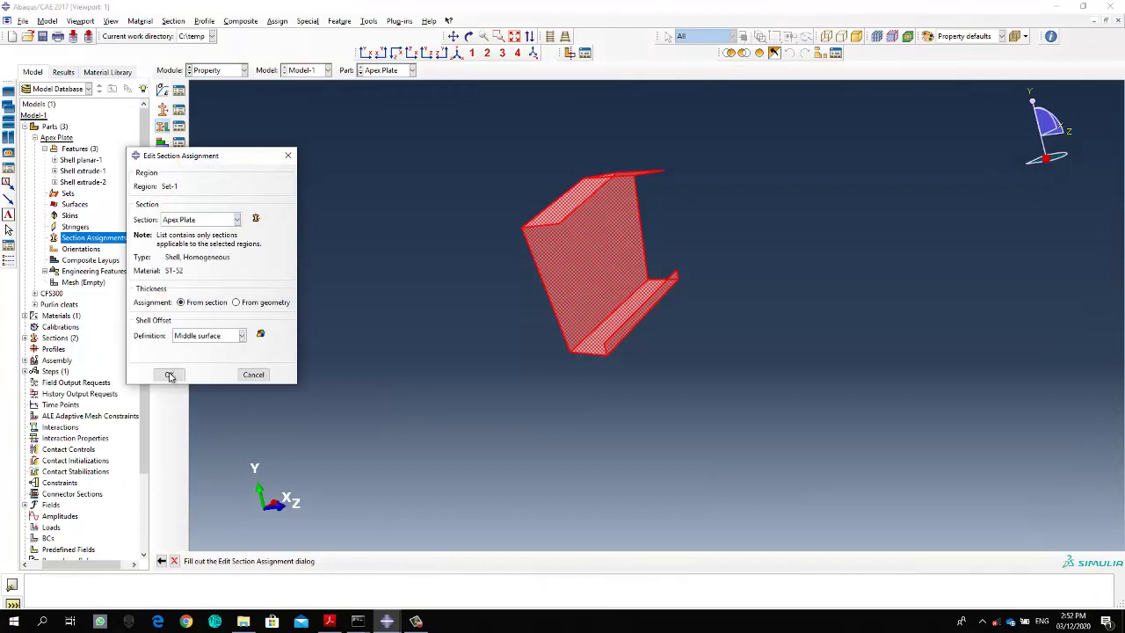
left_click(172, 377)
- Turn on shell thickness rendering in the part display options with a scale factor of 1
scroll(657, 298, "up", 2)
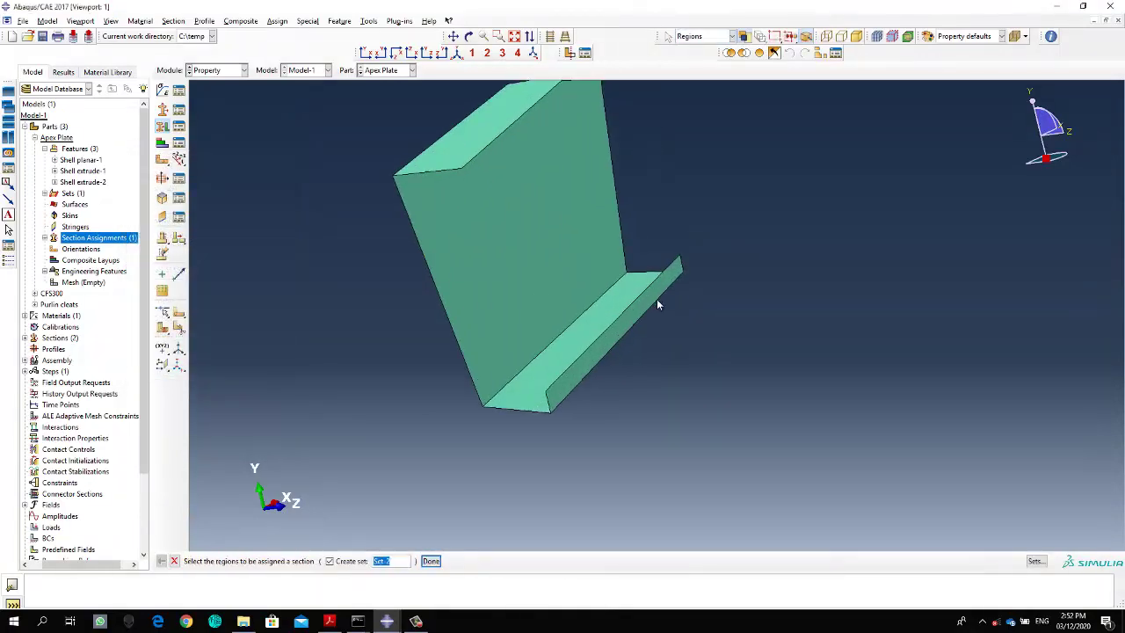
left_click_drag(528, 369, 592, 299, "ctrl+alt")
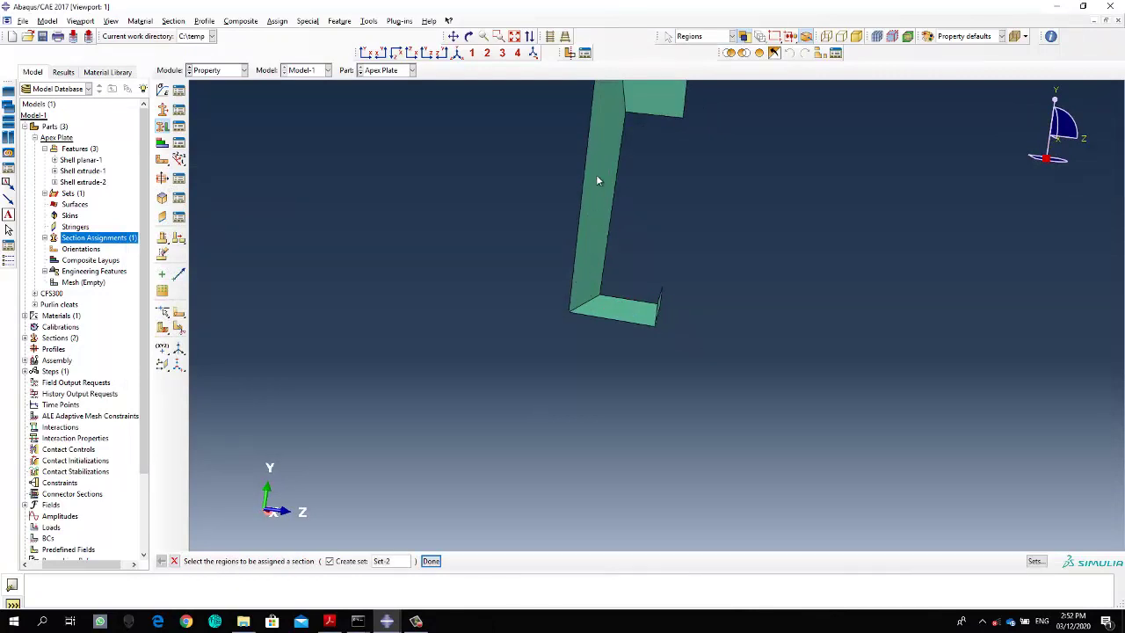
scroll(596, 175, "up", 1)
middle_click_drag(589, 179, 564, 293, "ctrl+alt")
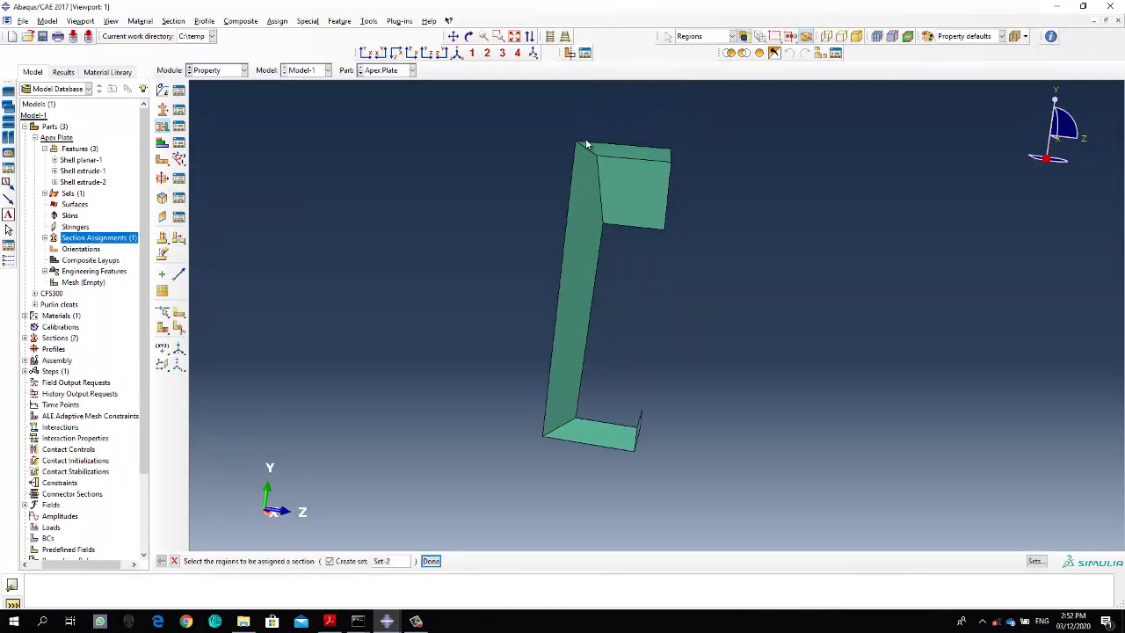
left_click_drag(587, 145, 565, 196, "ctrl+alt")
left_click_drag(575, 234, 537, 200, "ctrl+alt")
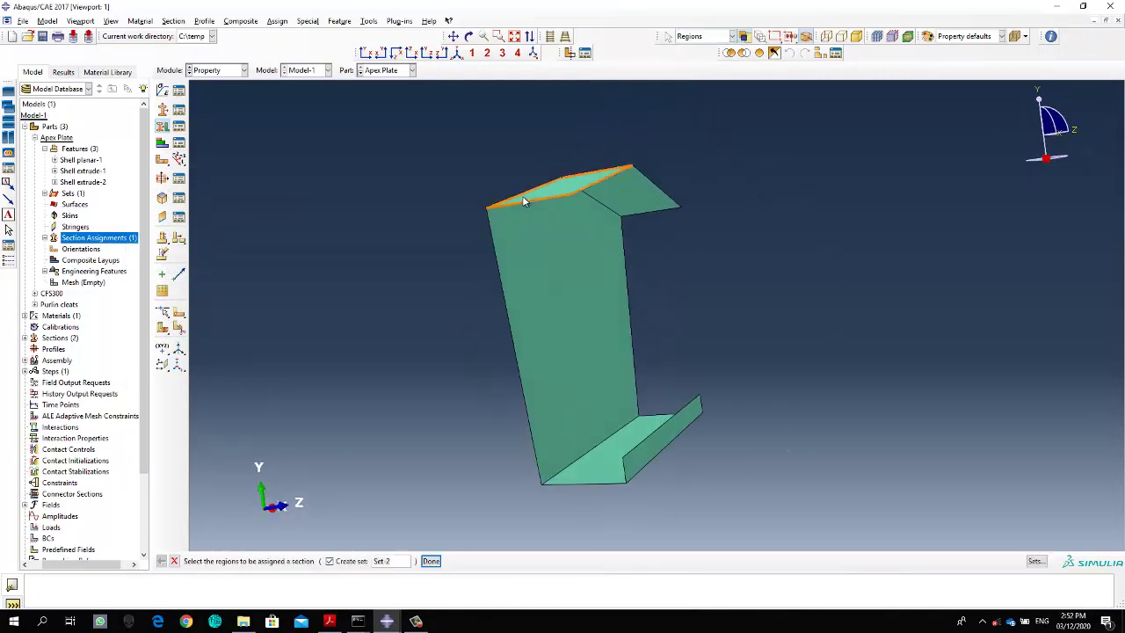
left_click(111, 20)
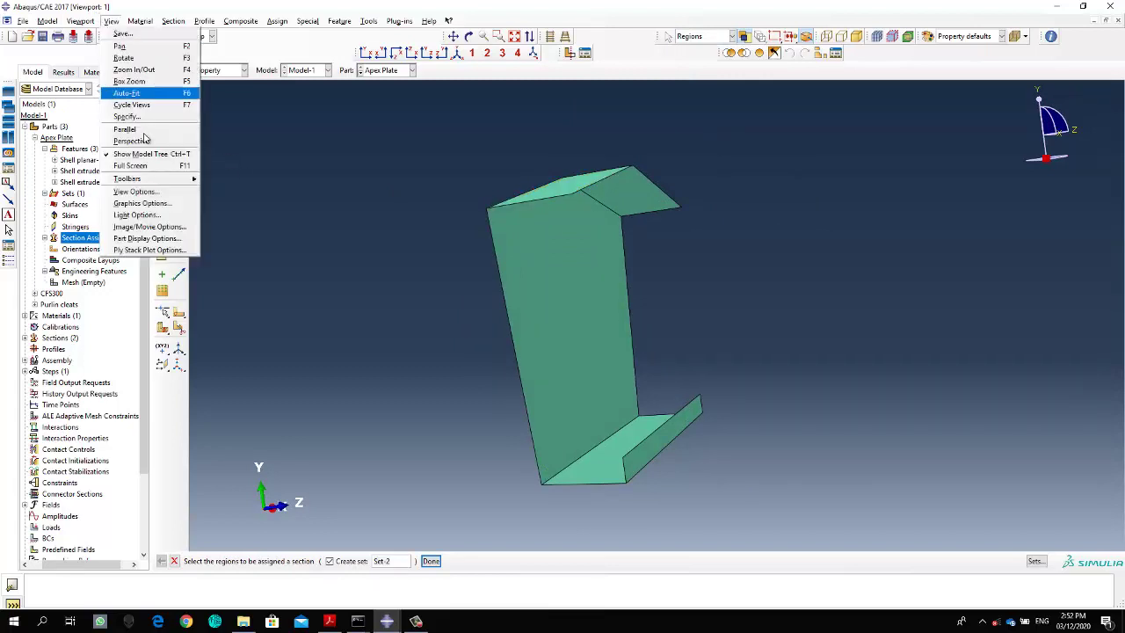
left_click(146, 238)
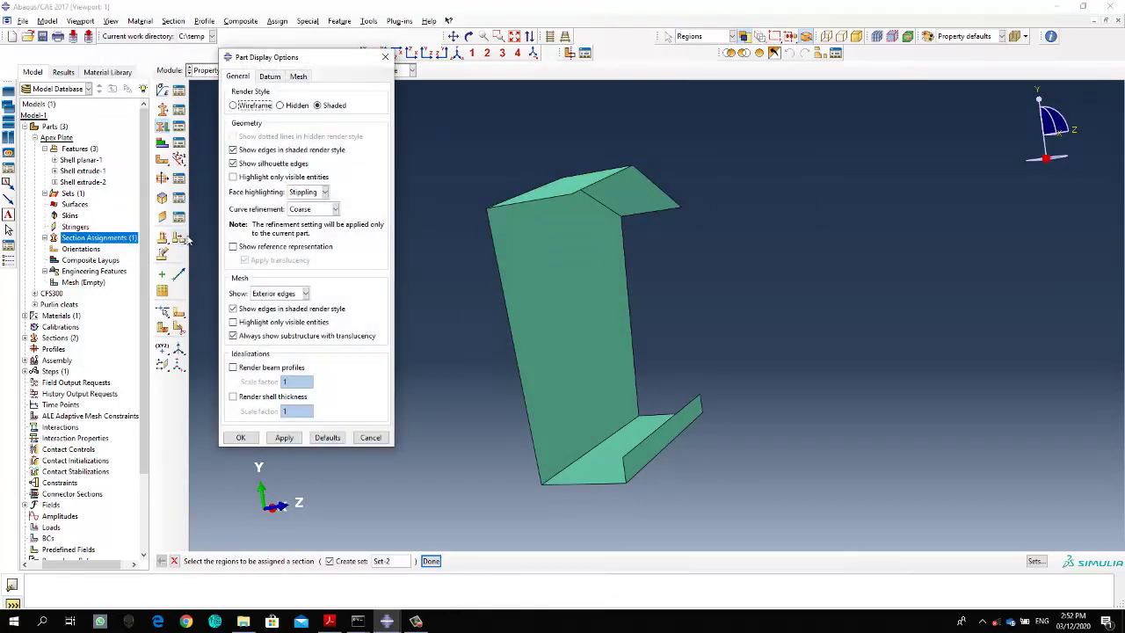
left_click(264, 397)
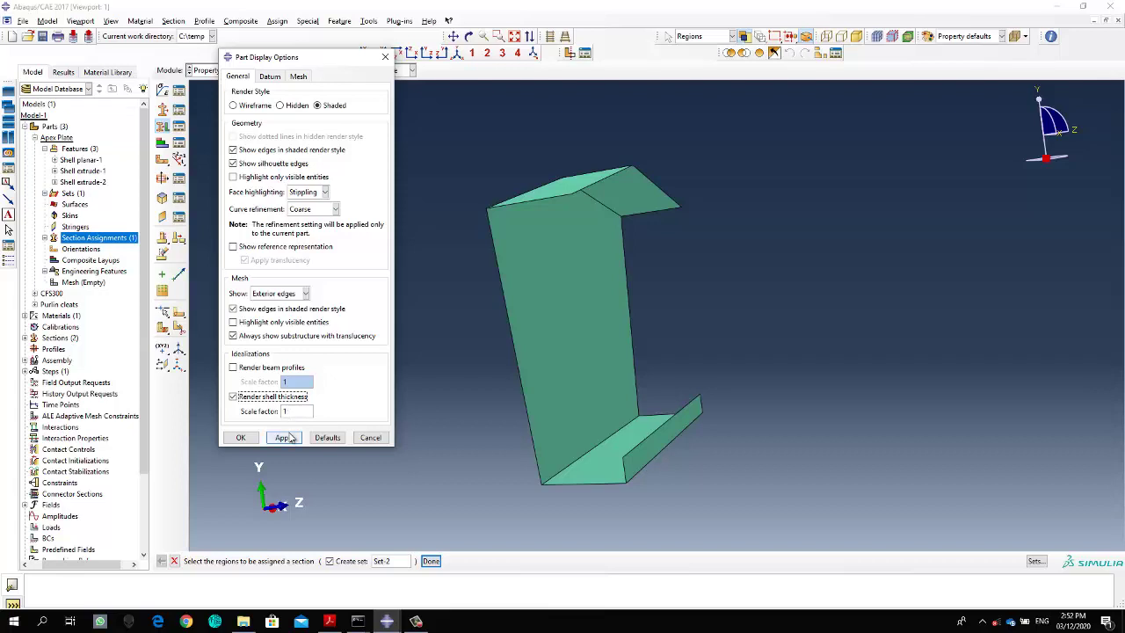
left_click(286, 437)
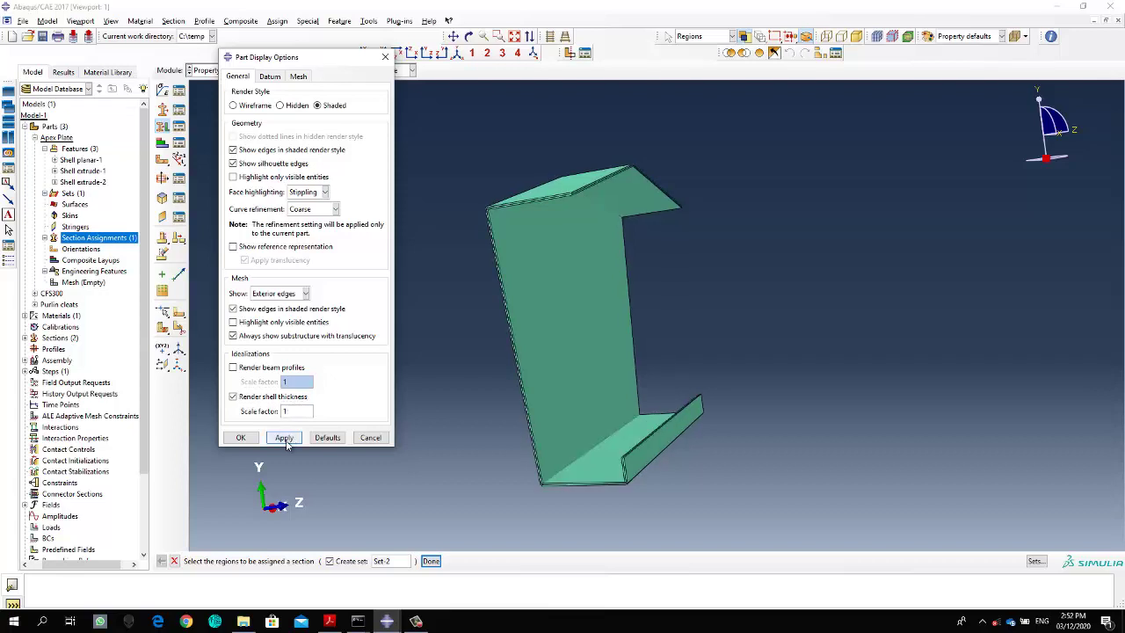
left_click(240, 437)
scroll(527, 209, "down", 5)
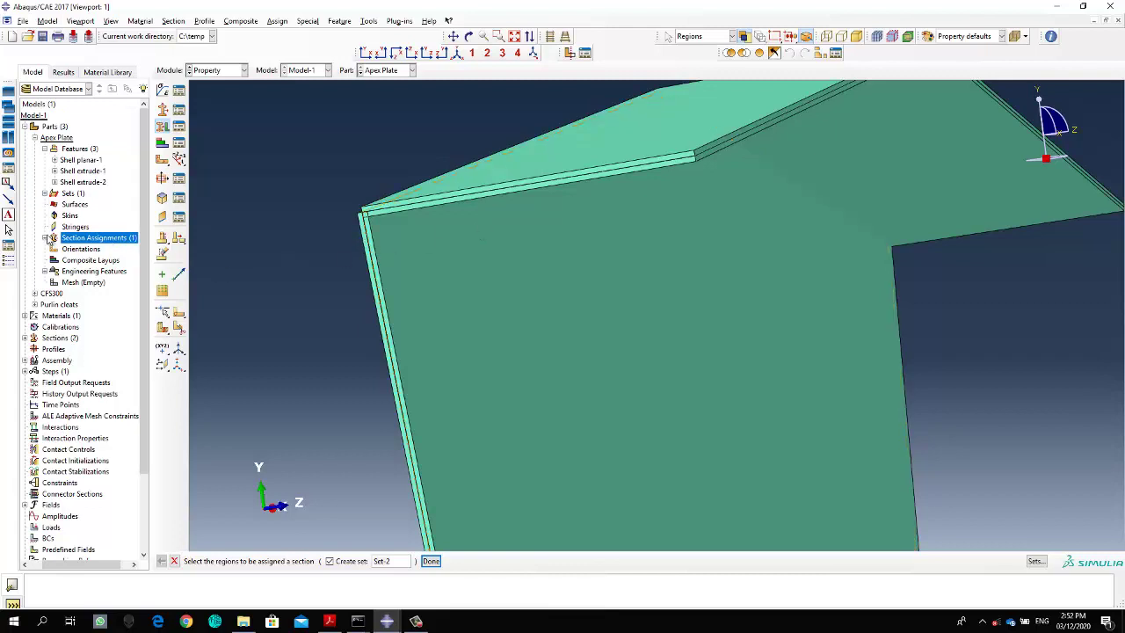
- Set the shell offset of the Apex Plate section assignment to Top surface
left_click(45, 238)
double_click(77, 249)
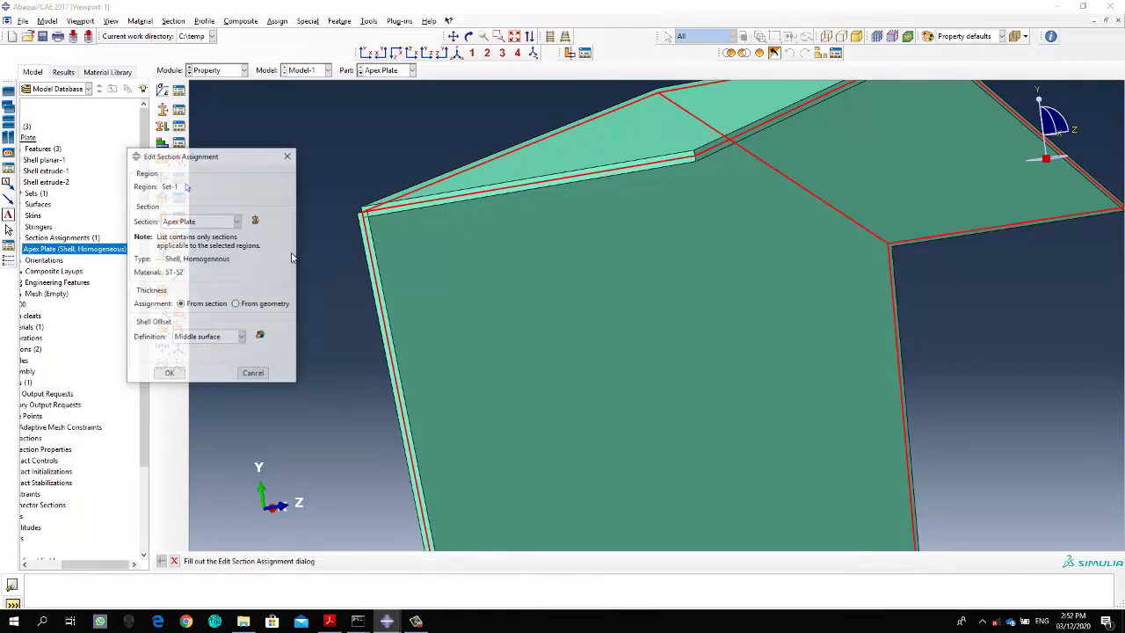
left_click(211, 339)
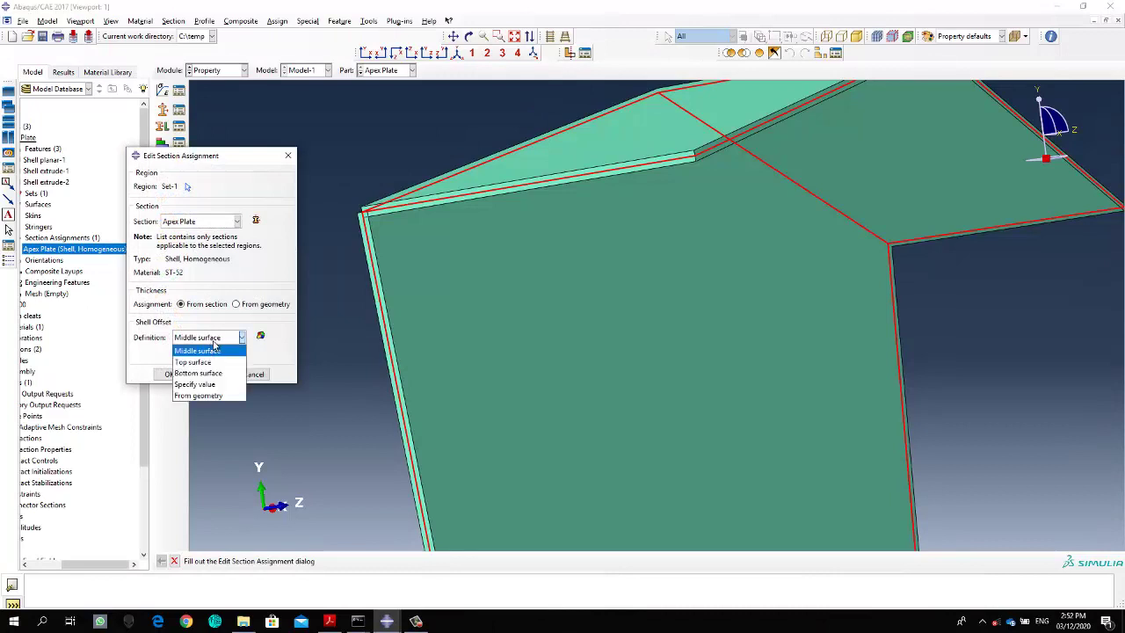
left_click(213, 362)
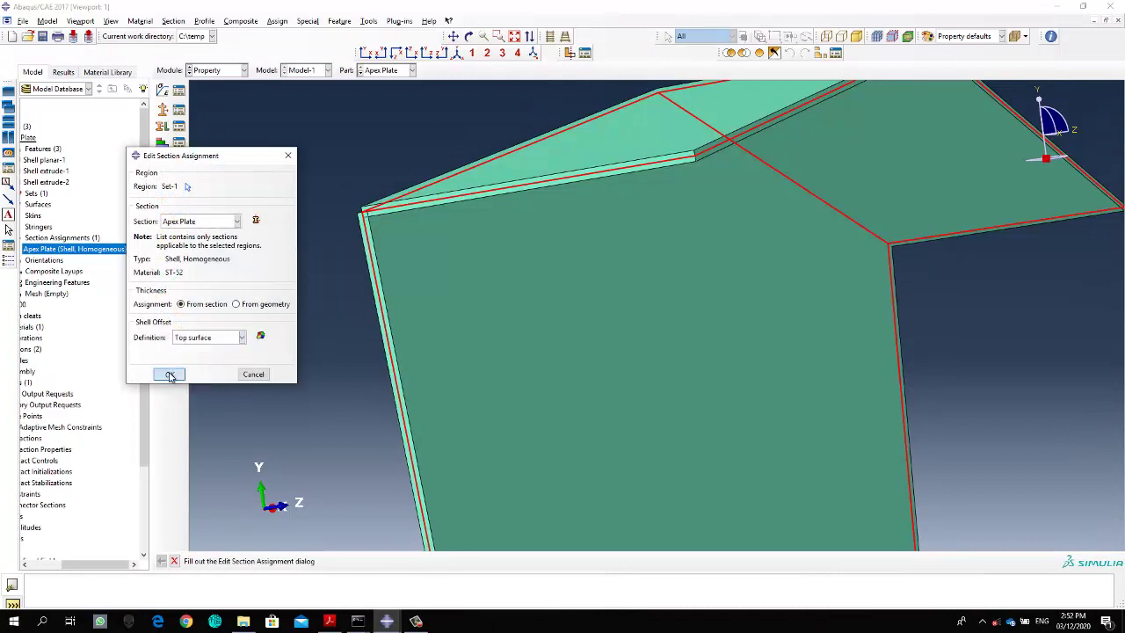
left_click(171, 375)
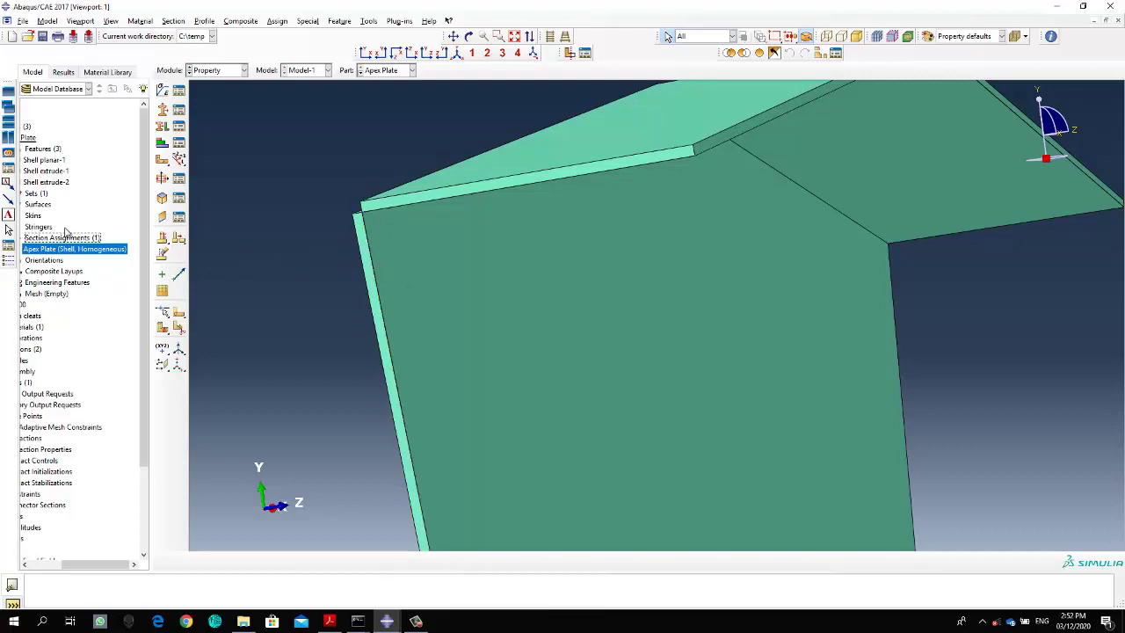
- Examine which side of the Apex Plate's web, flanges and lip the shell thickness is offset to, and check its section assignment
double_click(79, 252)
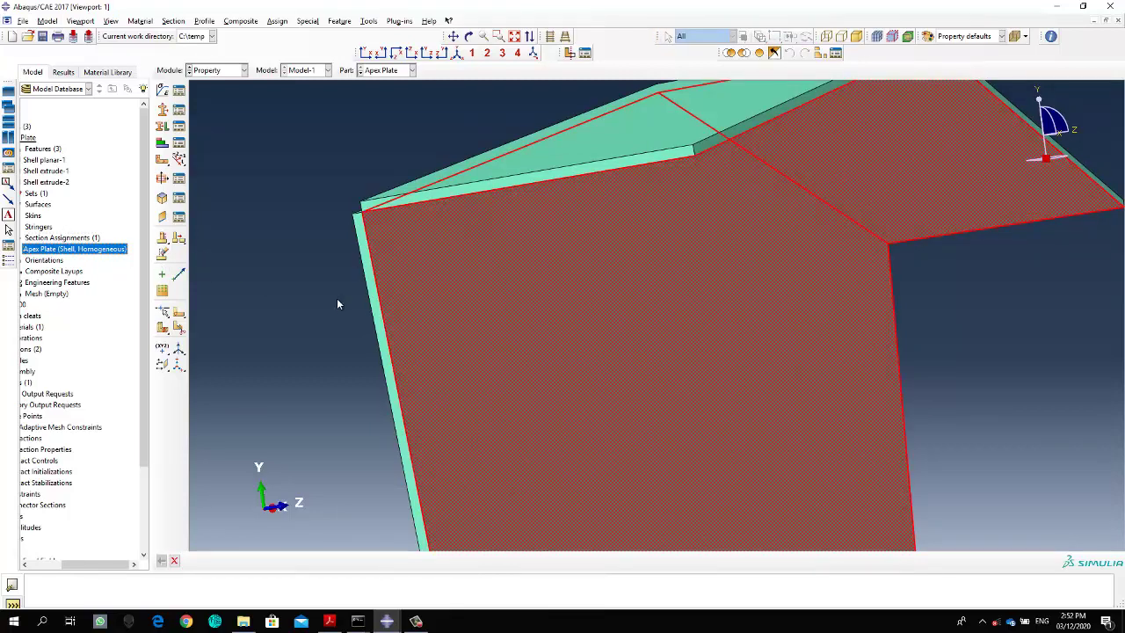
scroll(338, 302, "down", 2)
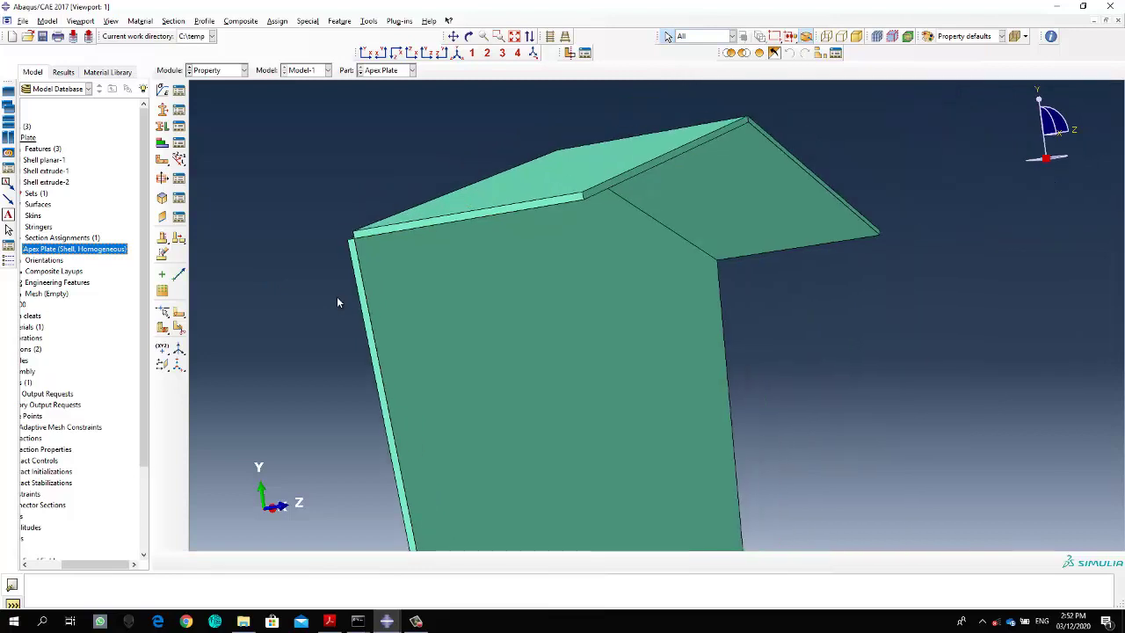
left_click_drag(405, 237, 416, 226)
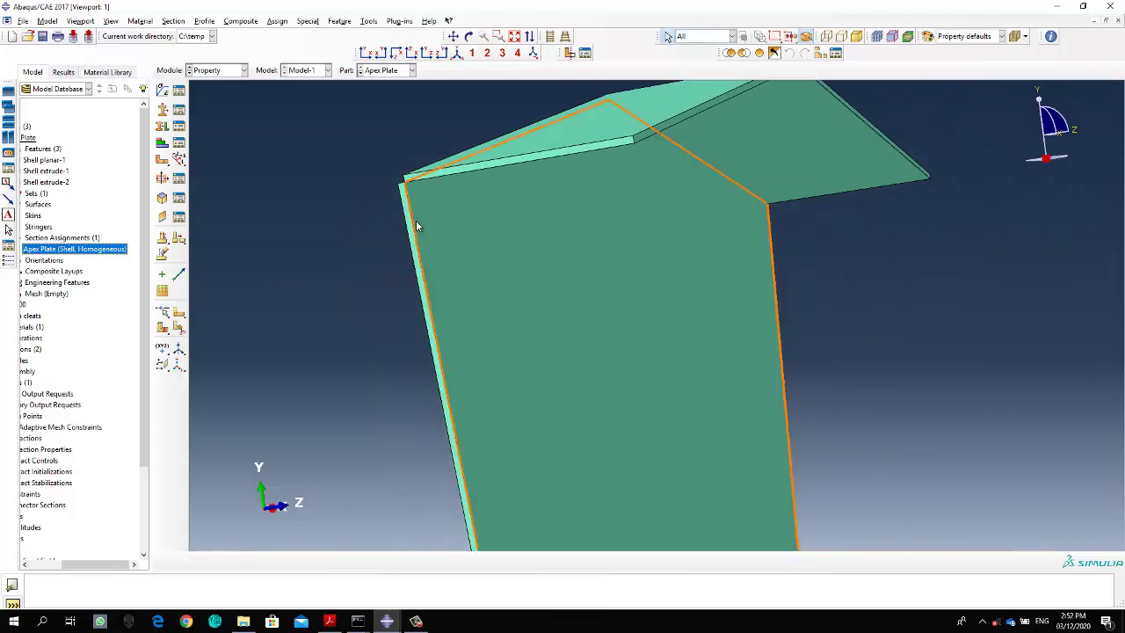
scroll(416, 226, "down", 1)
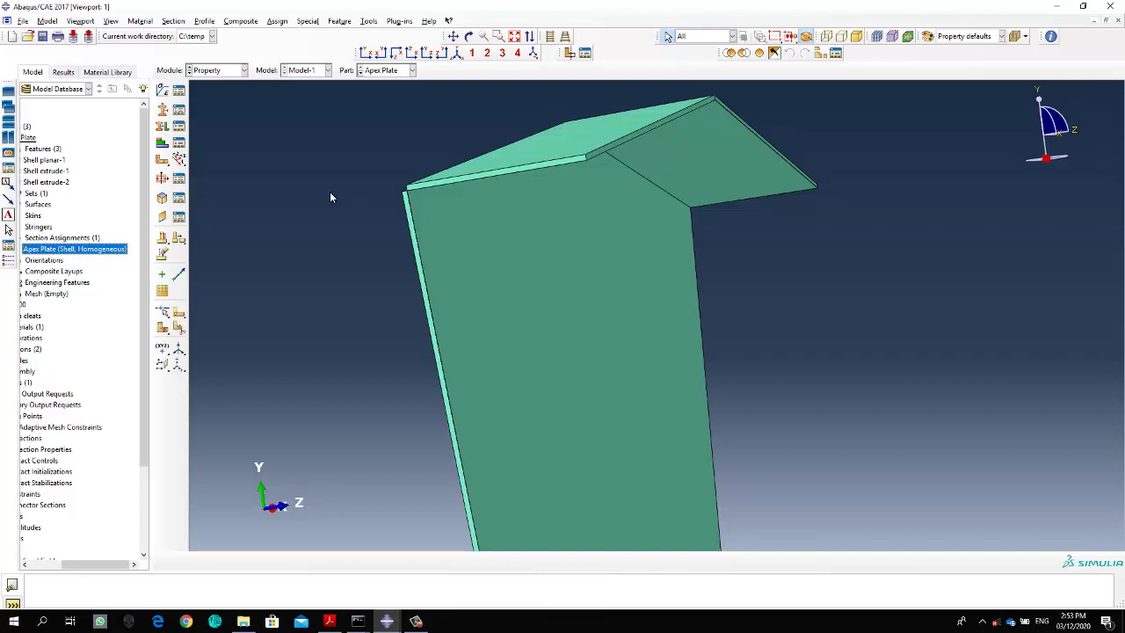
scroll(328, 195, "up", 4)
scroll(434, 462, "down", 3)
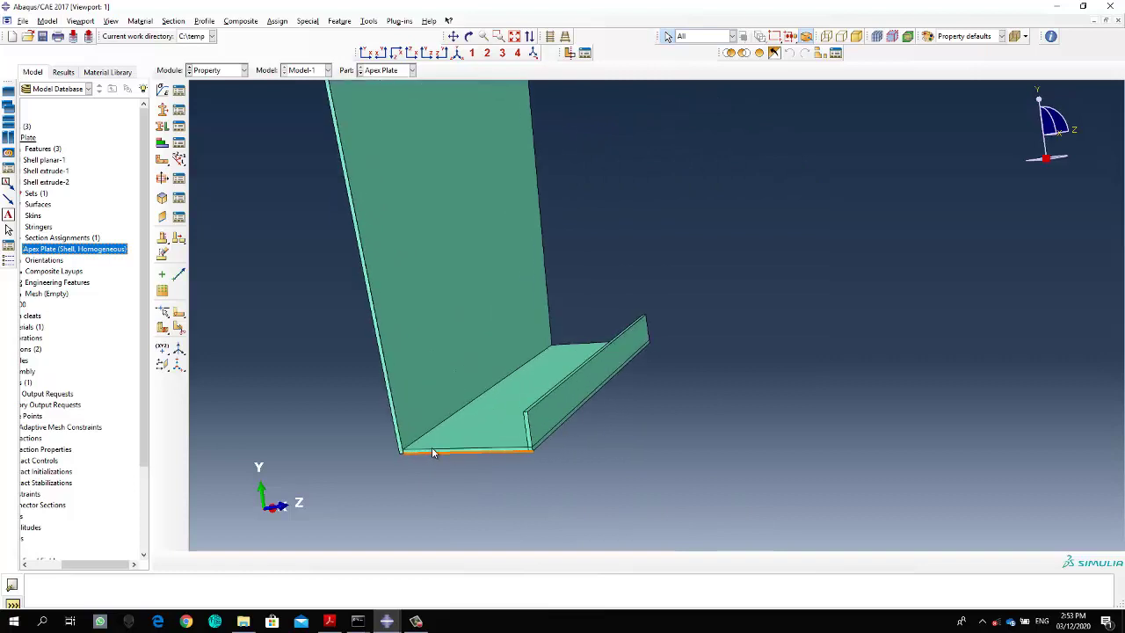
scroll(433, 452, "down", 3)
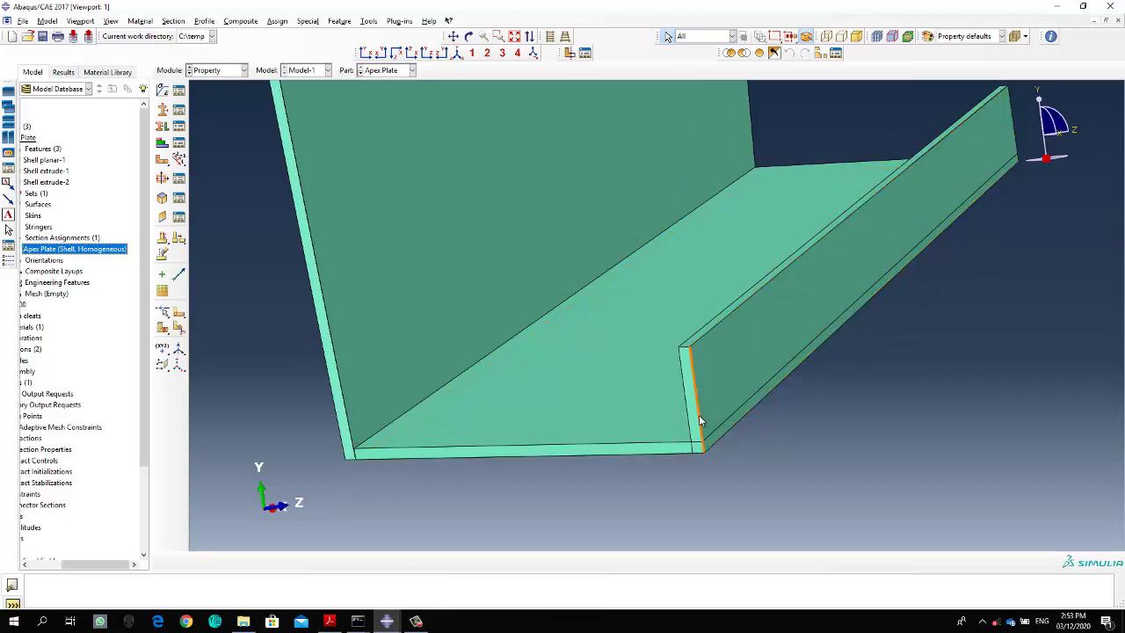
scroll(699, 415, "up", 5)
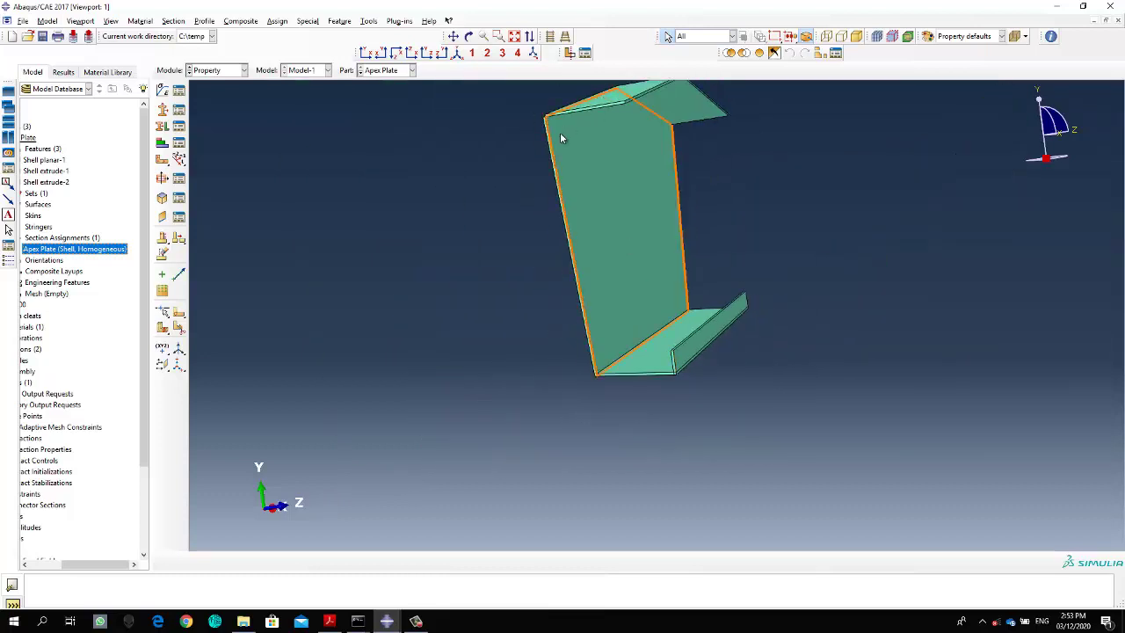
double_click(88, 254)
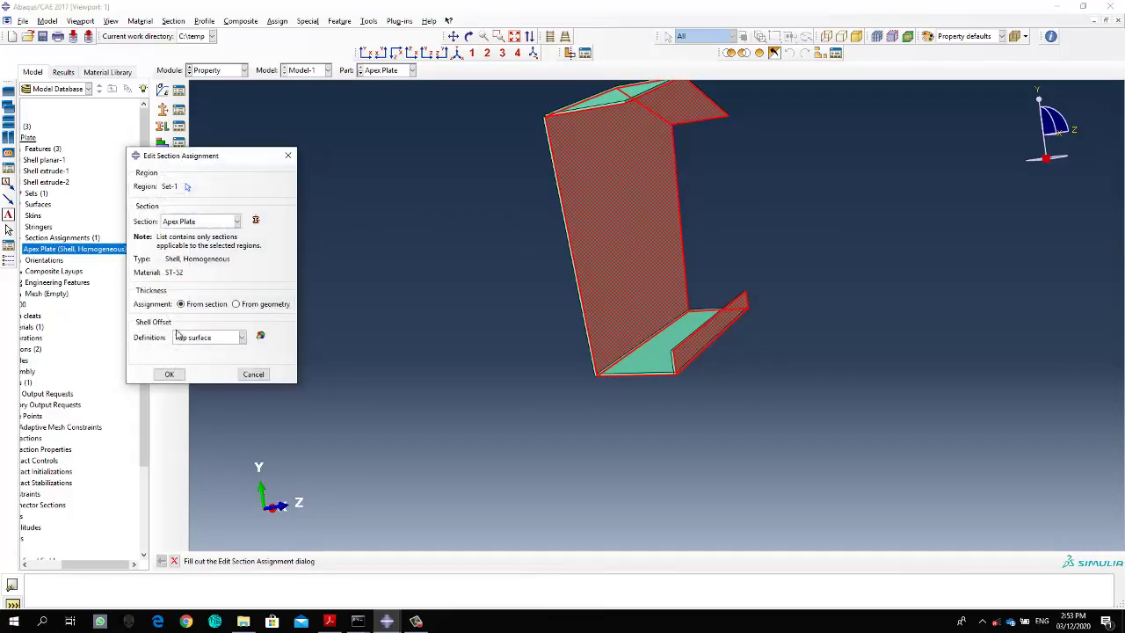
left_click(253, 373)
- Delete the section assignment covering the whole Apex Plate part
right_click(76, 254)
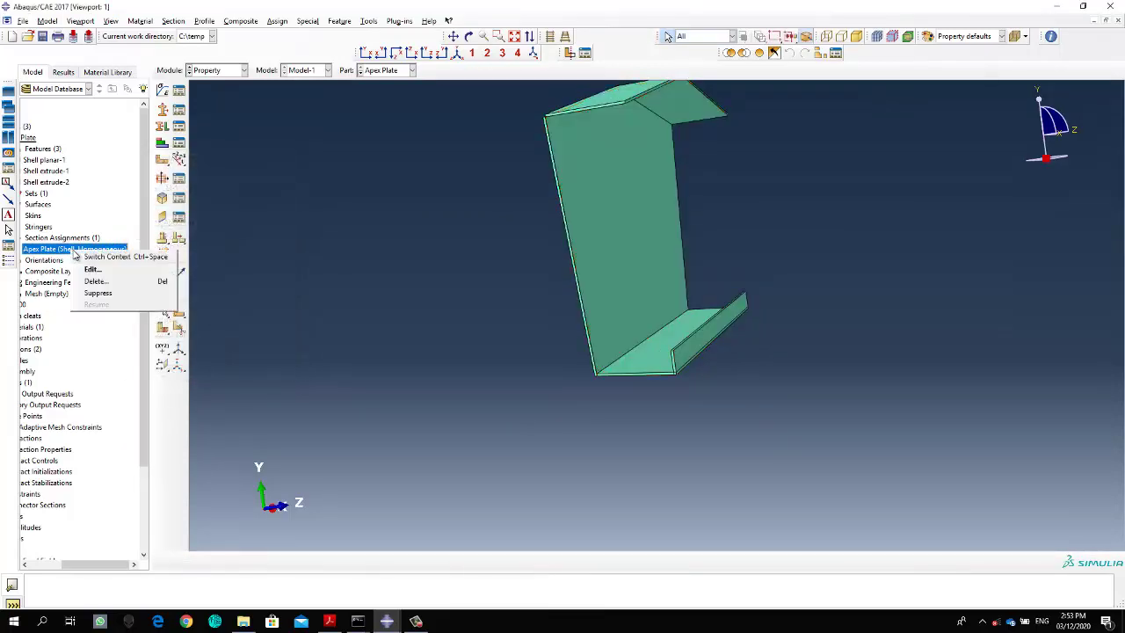
left_click(94, 281)
left_click(530, 321)
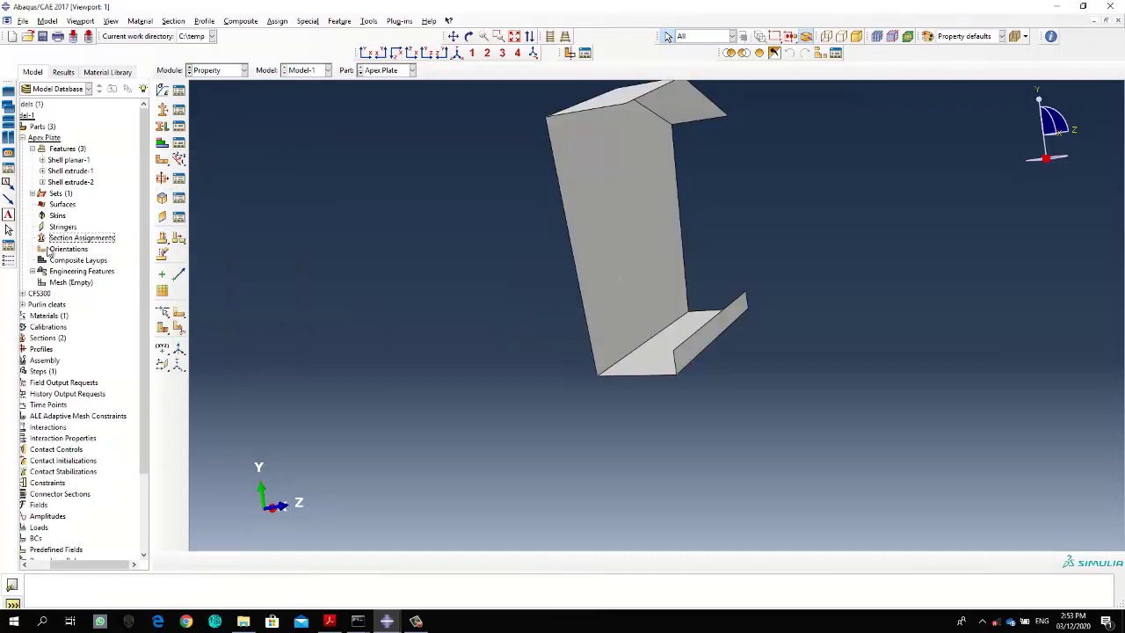
- Assign the Apex Plate section to the web and sloped upper flange faces of the Apex Plate part, choosing its shell offset
double_click(69, 239)
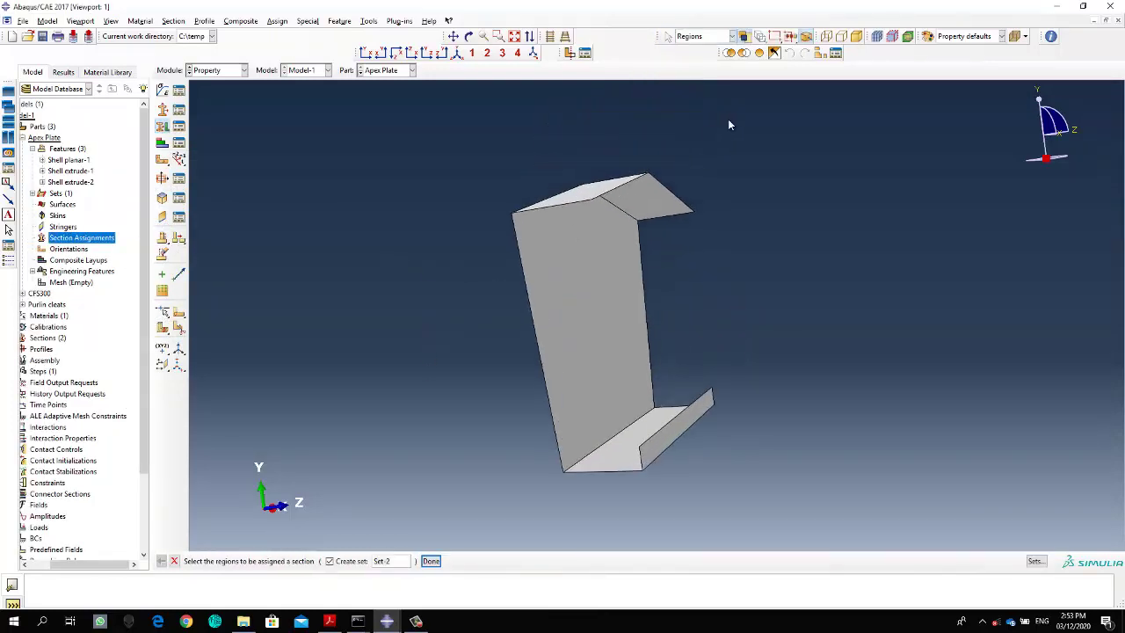
left_click_drag(728, 128, 457, 304)
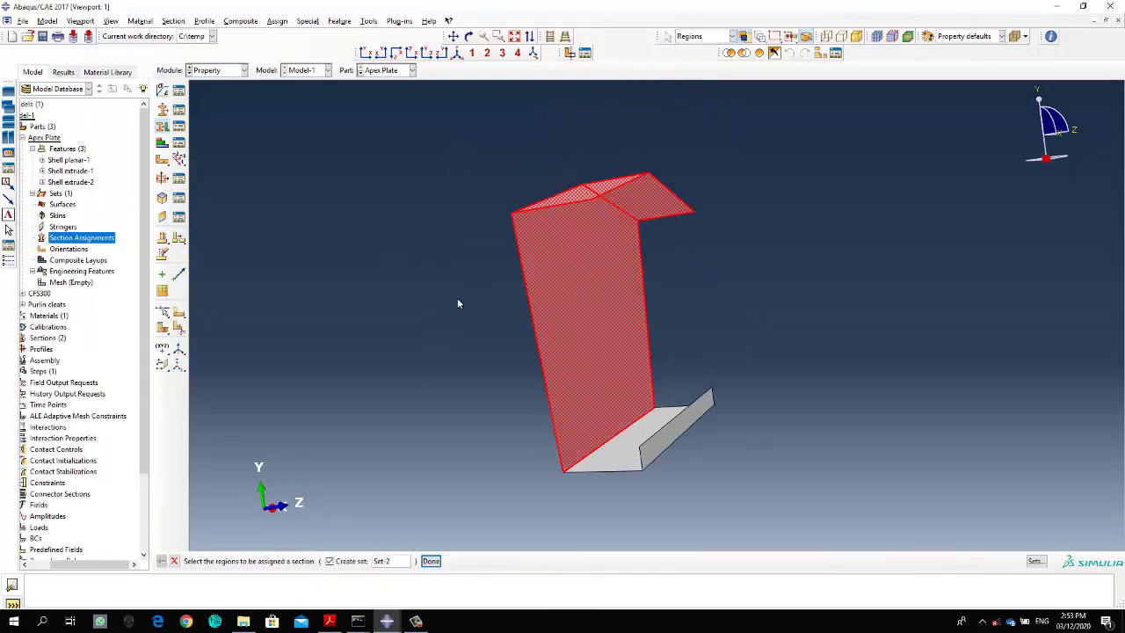
left_click(431, 561)
left_click(202, 220)
left_click(201, 234)
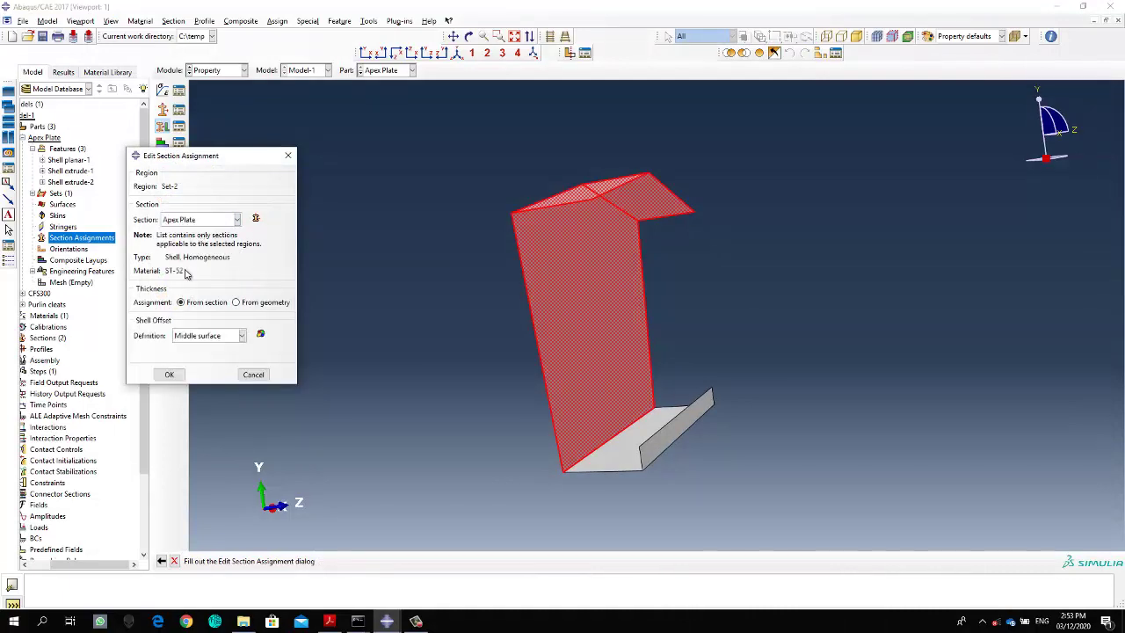
left_click(191, 334)
left_click(223, 353)
key("Return")
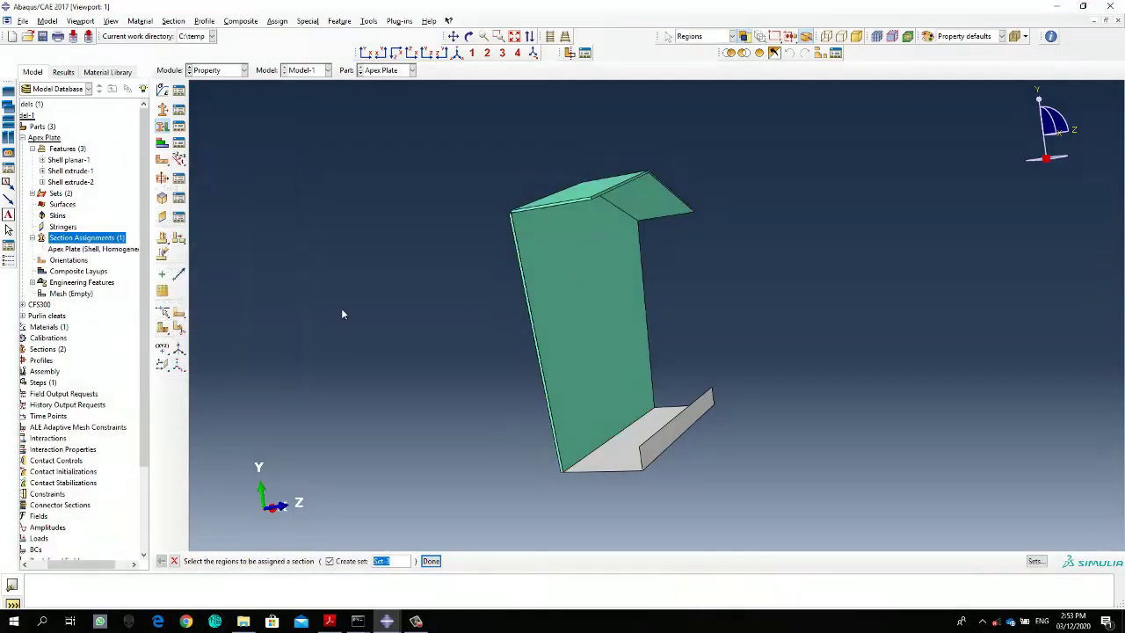
- Assign the Apex Plate section to the part's lower flange and lip faces with the shell offset on the Bottom surface
left_click(67, 237)
double_click(66, 237)
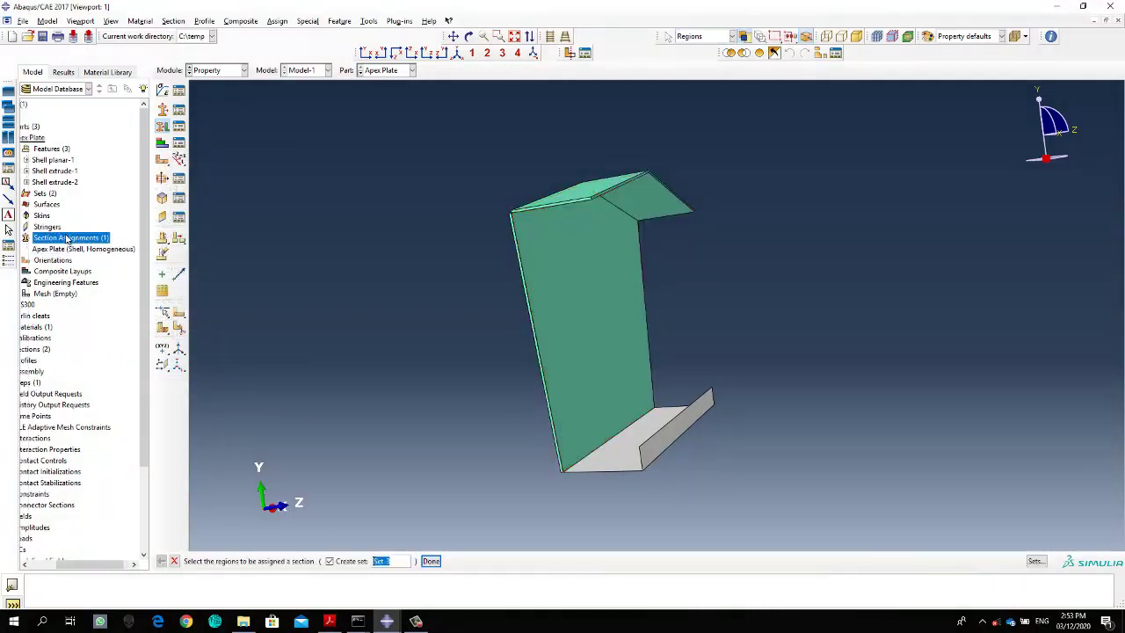
left_click_drag(783, 390, 676, 477)
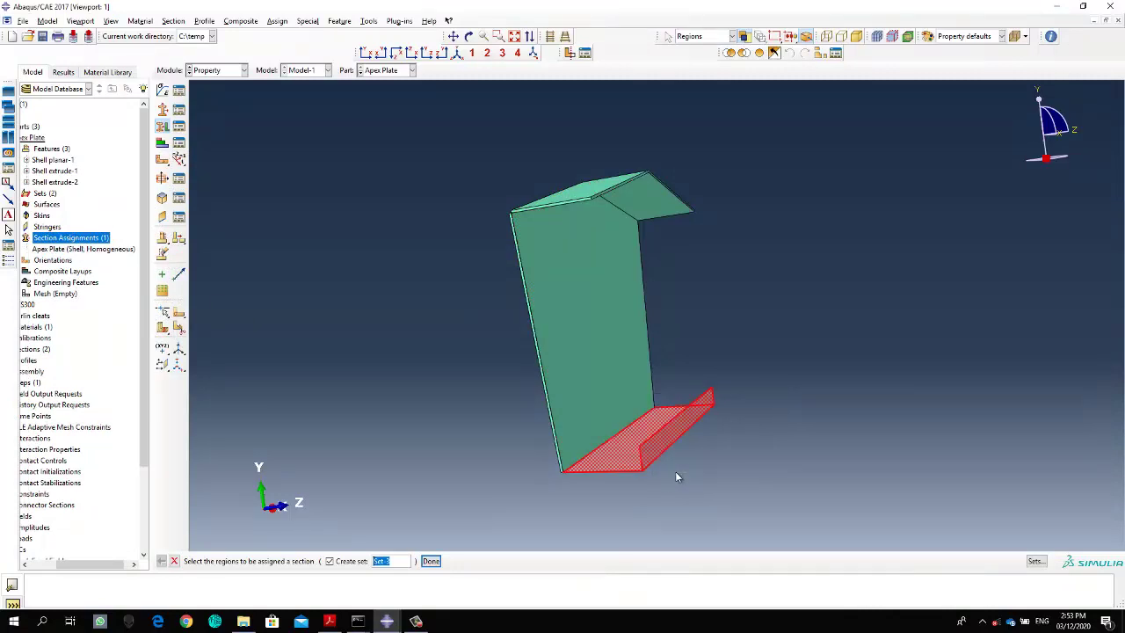
left_click(437, 561)
left_click(200, 220)
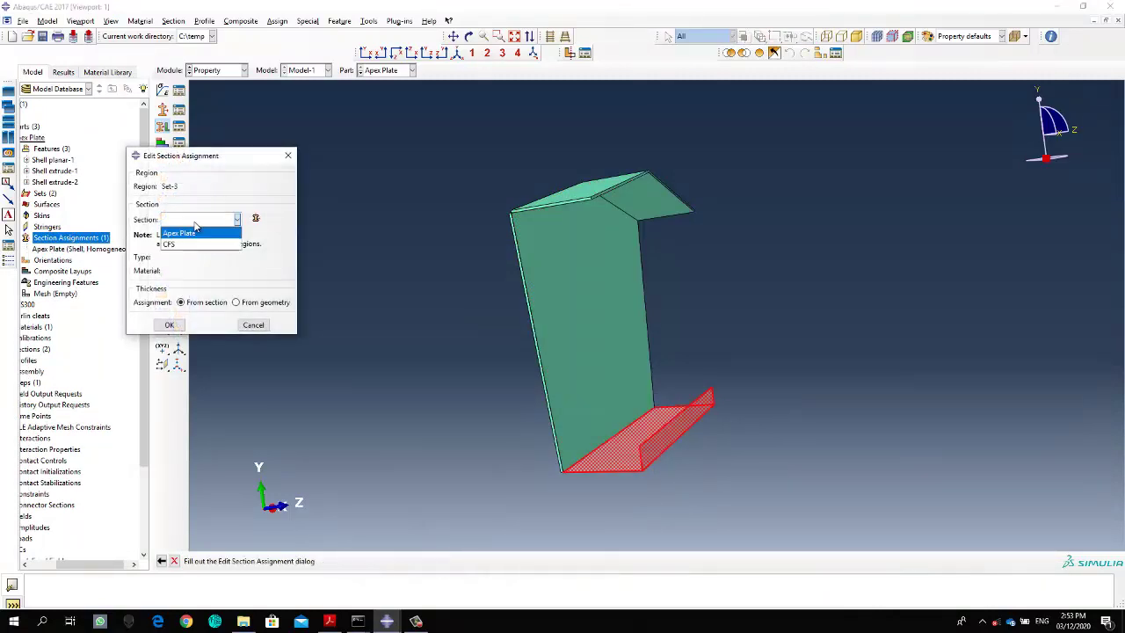
left_click(189, 234)
left_click(241, 335)
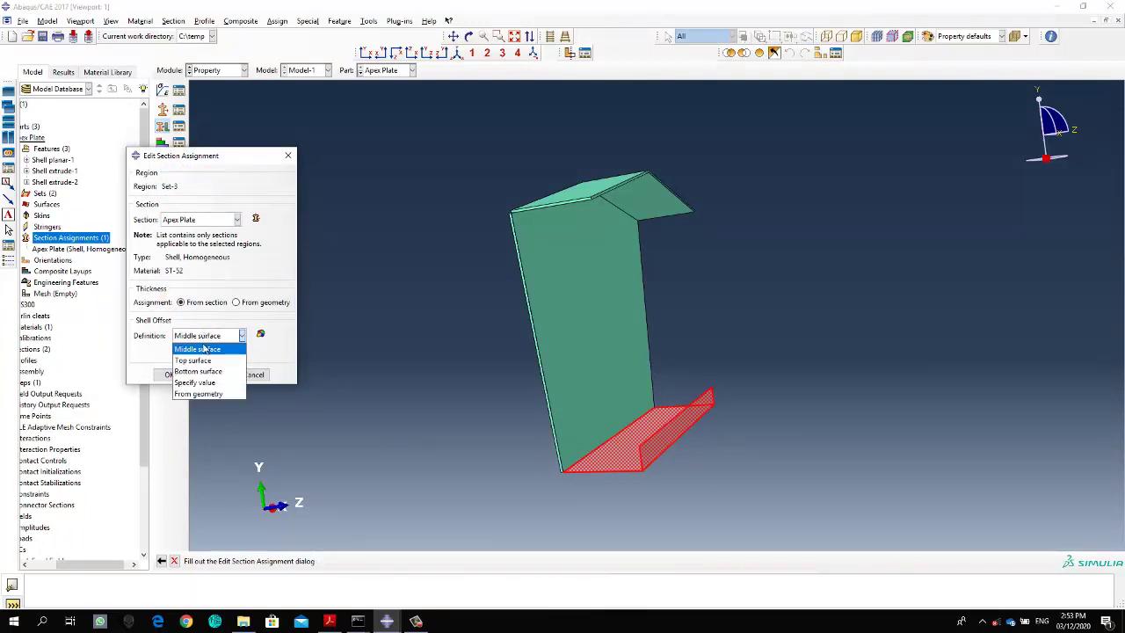
left_click(199, 372)
left_click(167, 374)
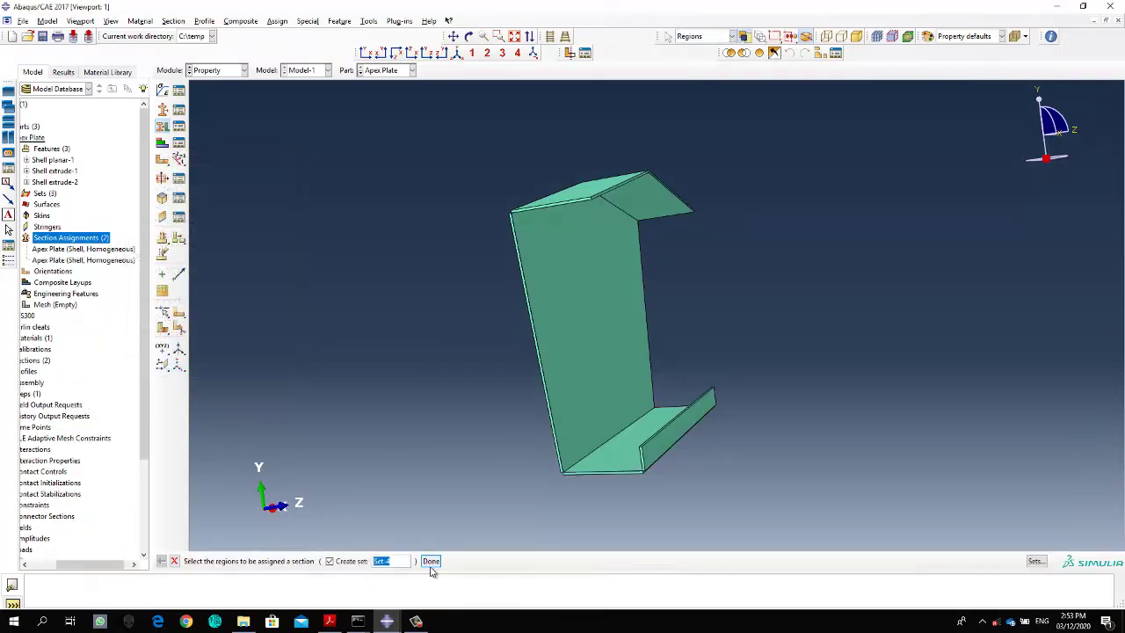
left_click(427, 561)
left_click(415, 622)
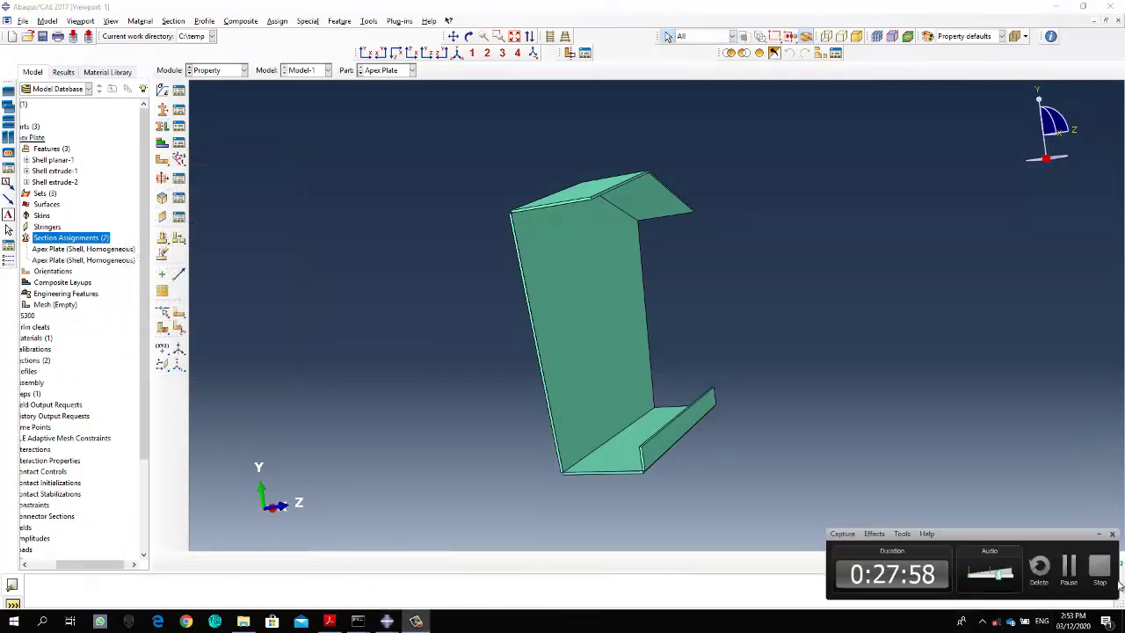
left_click(1071, 573)
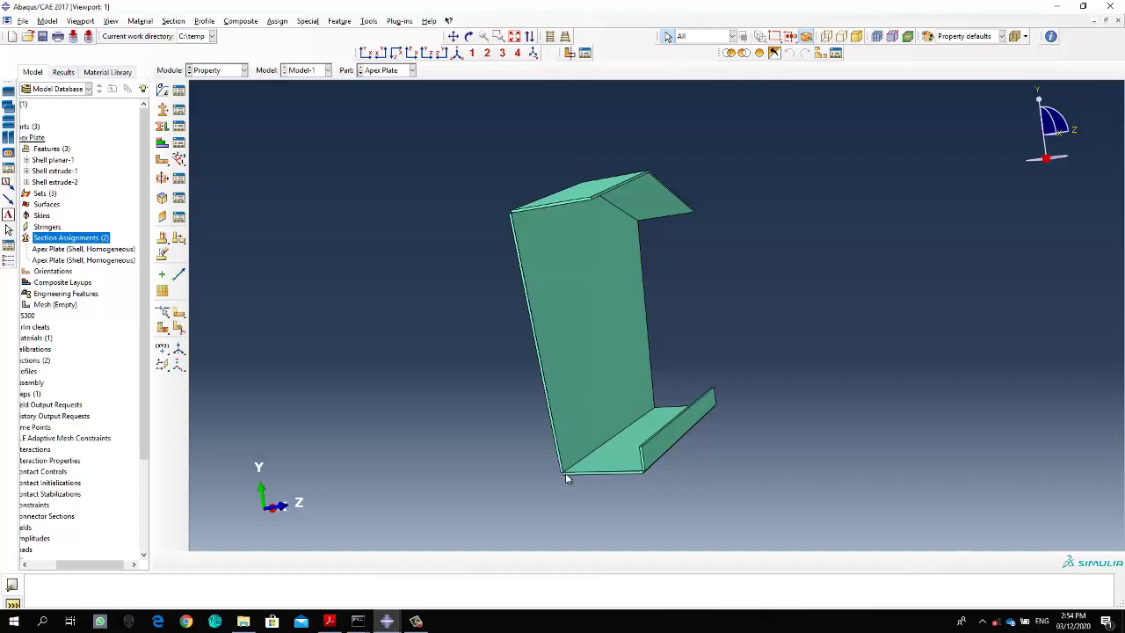
left_click_drag(688, 440, 704, 281, "ctrl+alt")
left_click_drag(665, 385, 696, 402, "ctrl+alt")
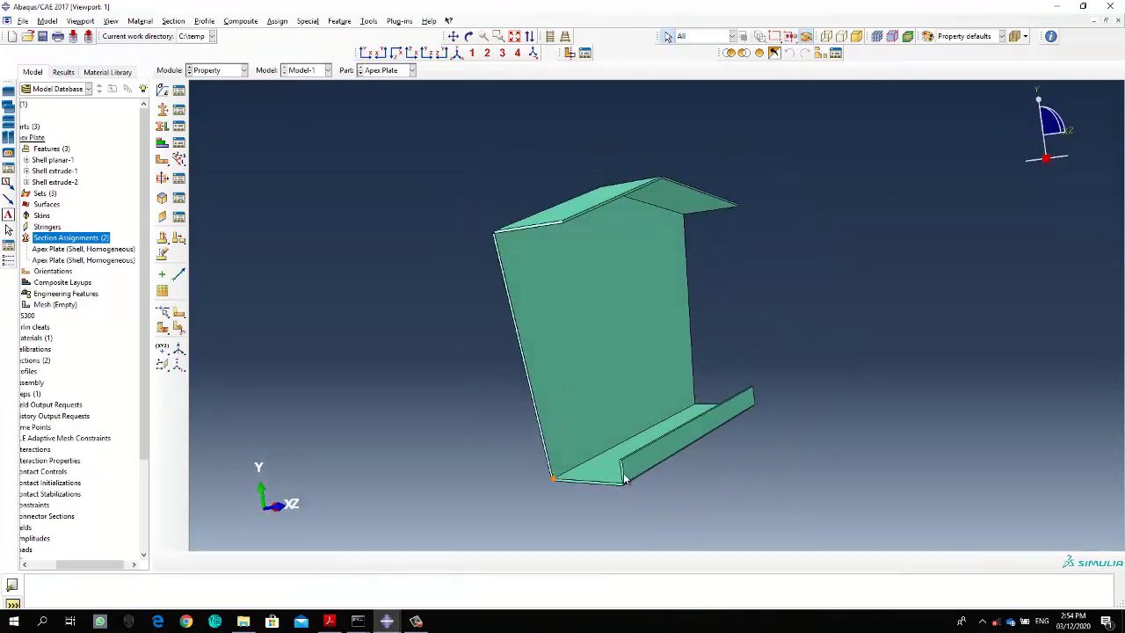
- Create a section assignment on the CFS300 part covering the whole profile and choose CFS as its section
left_click_drag(114, 564, 85, 564)
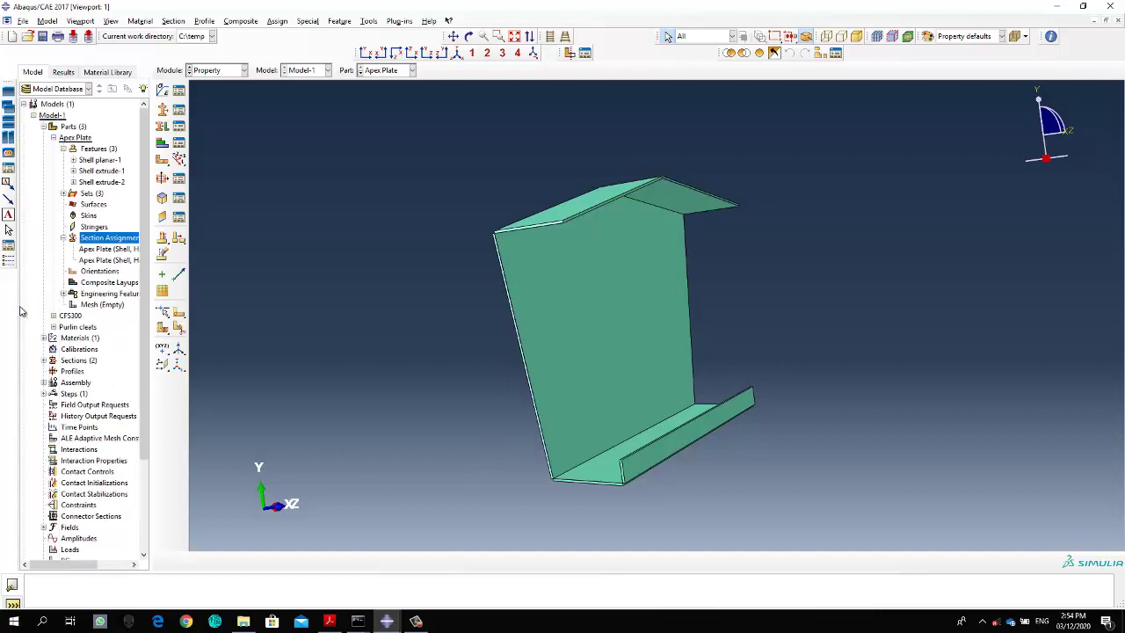
left_click(53, 315)
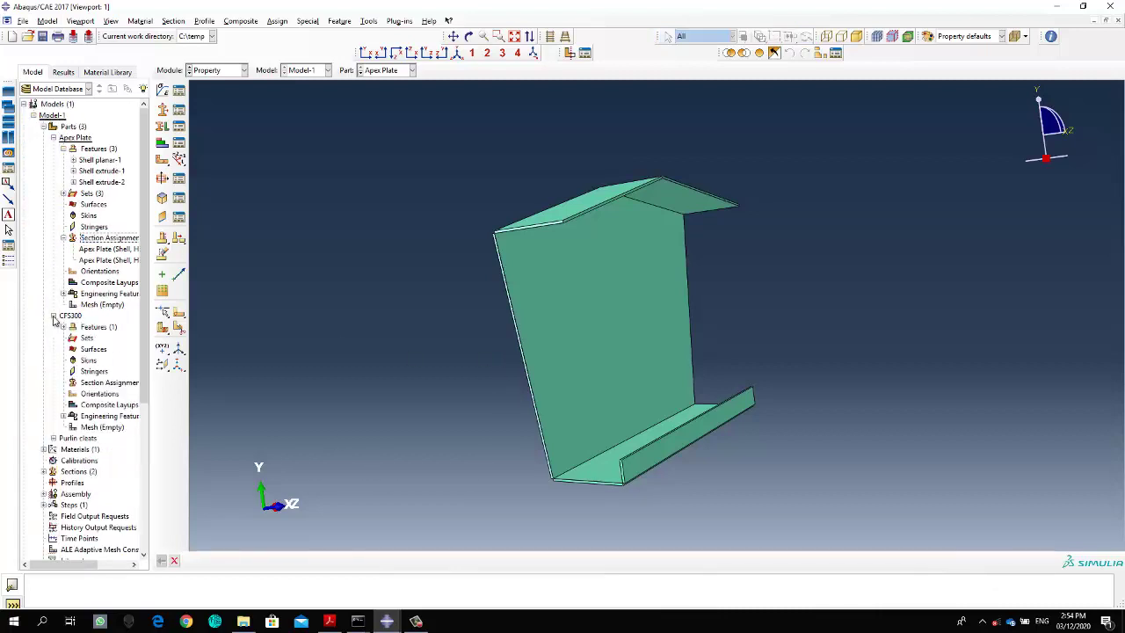
double_click(105, 383)
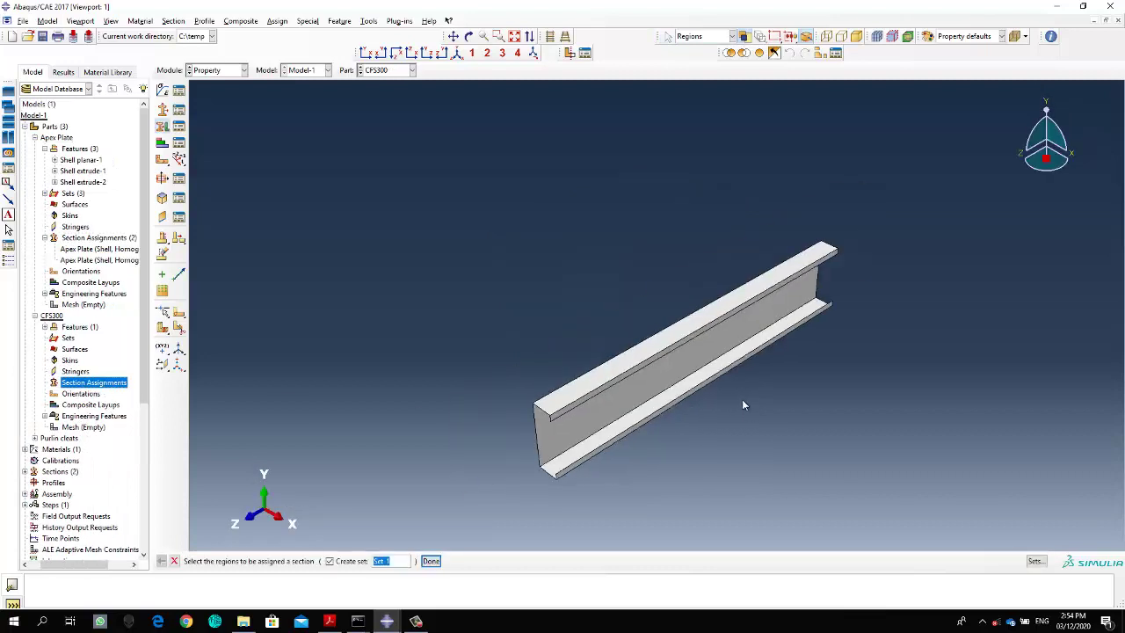
left_click_drag(743, 401, 796, 268, "ctrl+alt")
left_click(639, 386)
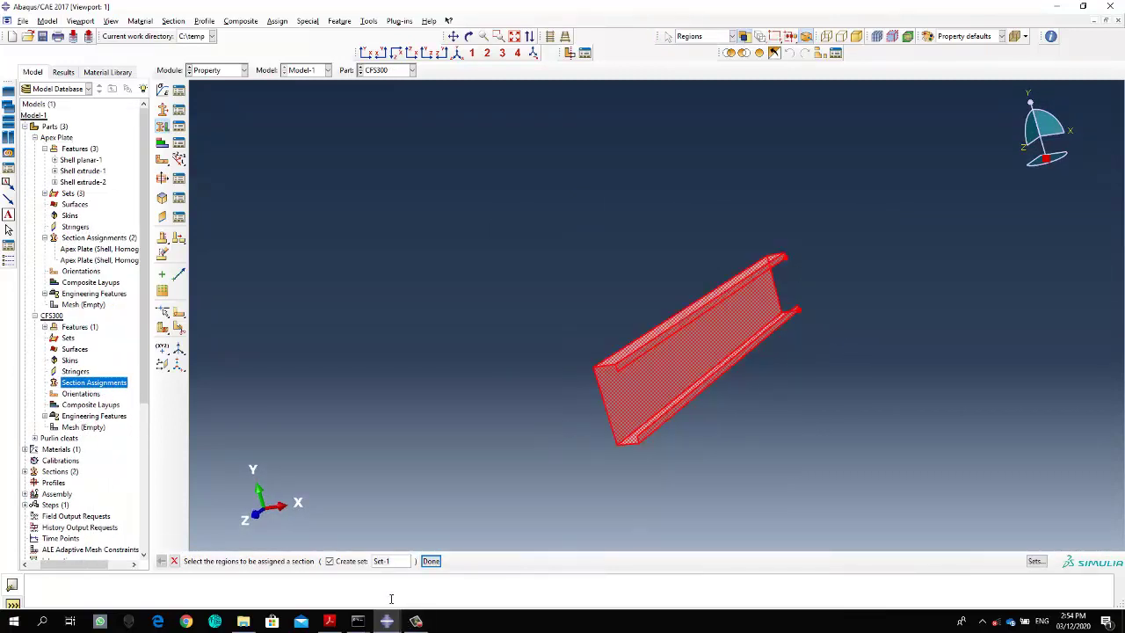
left_click(430, 561)
left_click(167, 221)
left_click(175, 244)
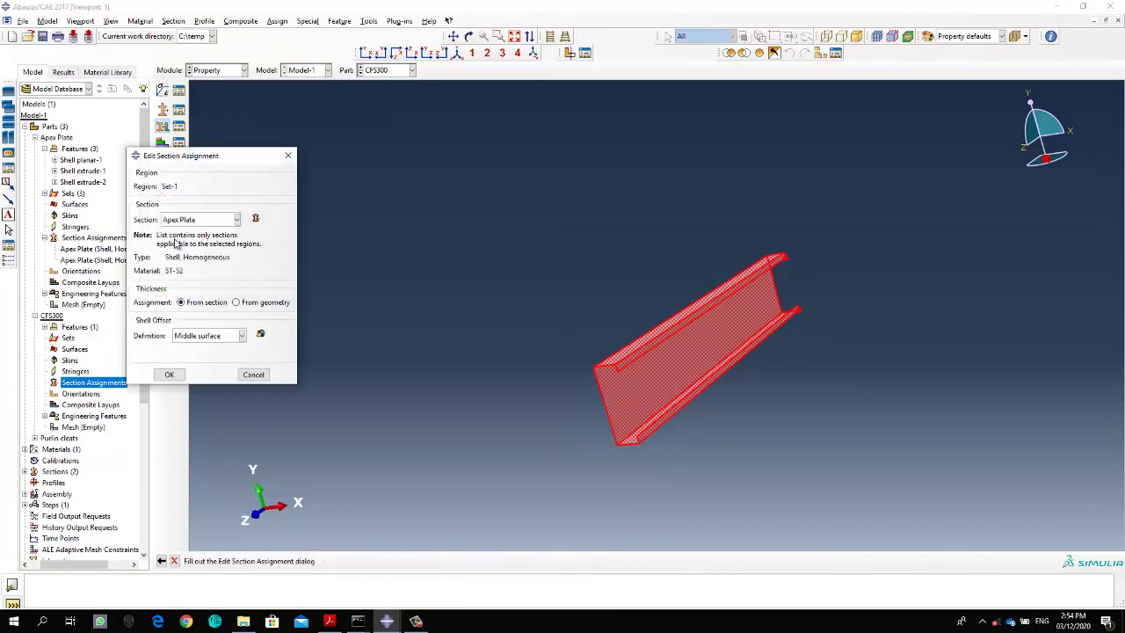
left_click(175, 220)
left_click(181, 251)
- Set the shell offset of the CFS300 section assignment to Top surface and complete the assignment
left_click(201, 339)
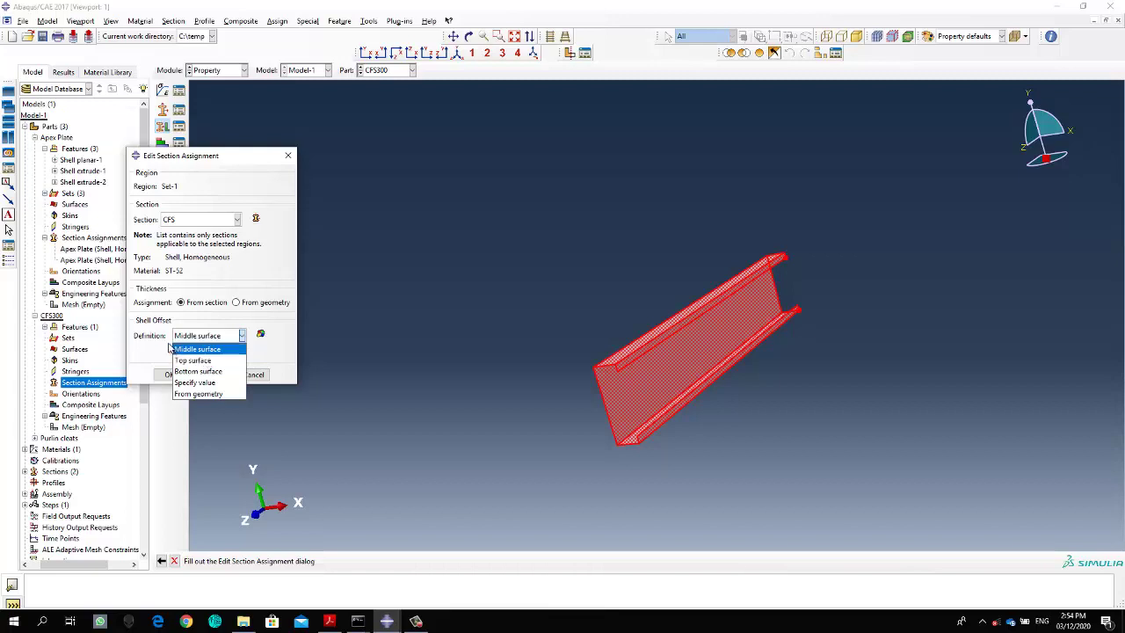
left_click(210, 349)
left_click(209, 340)
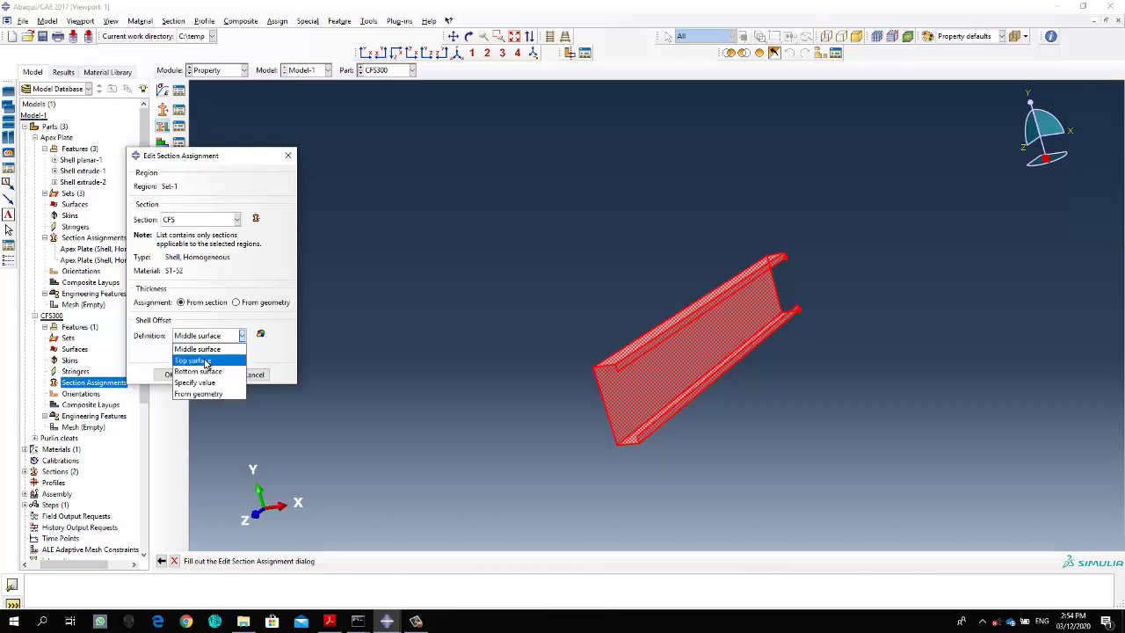
left_click(207, 360)
left_click(171, 374)
- Examine which side of the CFS300 web, flanges and lips the shell thickness is offset to
scroll(613, 370, "up", 3)
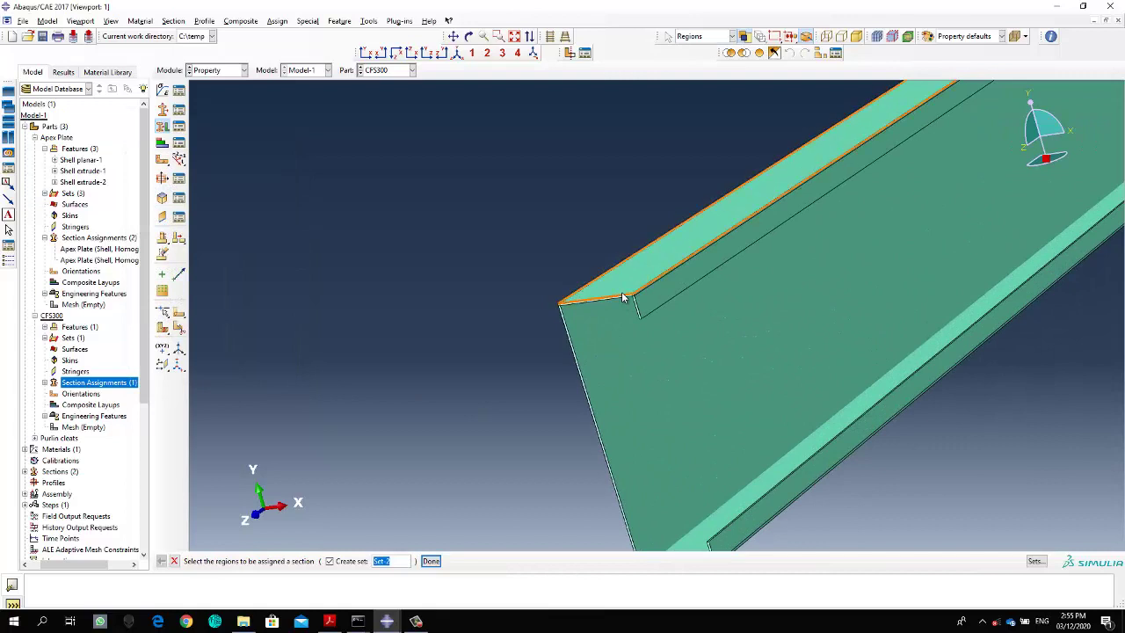
scroll(622, 297, "up", 1)
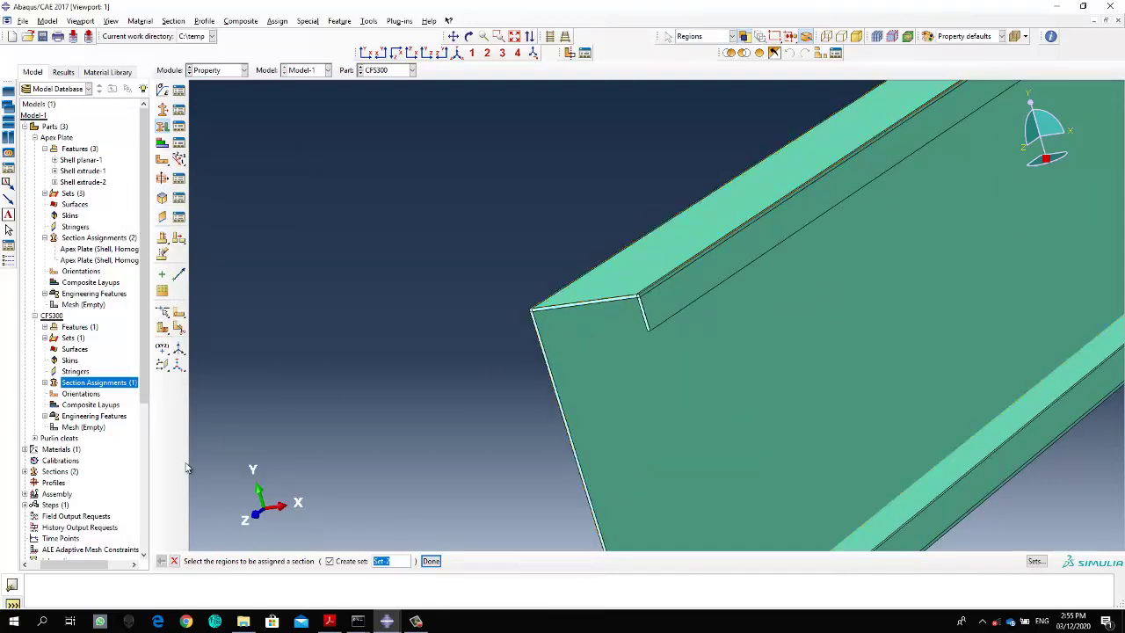
scroll(218, 436, "down", 3)
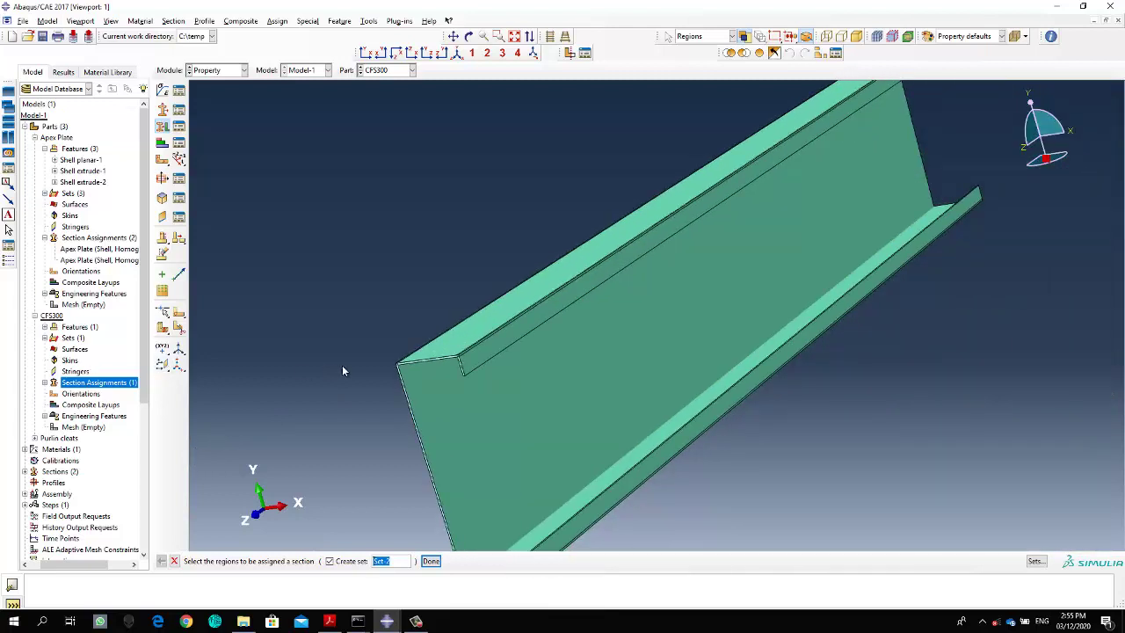
middle_click_drag(343, 367, 691, 147, "ctrl+alt")
scroll(670, 365, "down", 4)
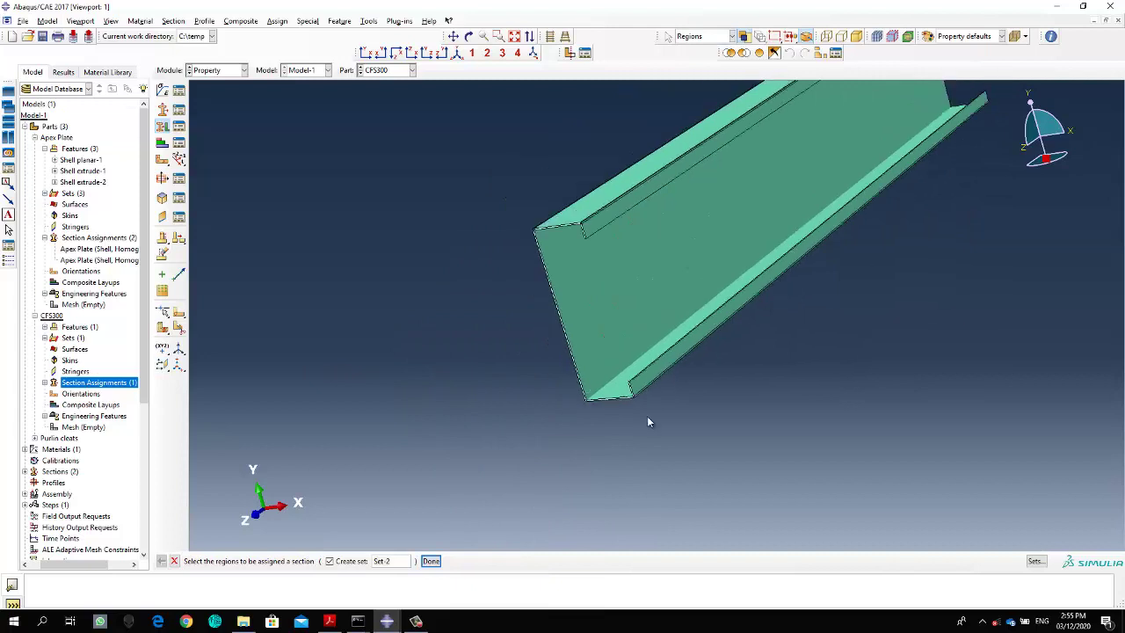
left_click_drag(699, 355, 517, 342, "ctrl+alt")
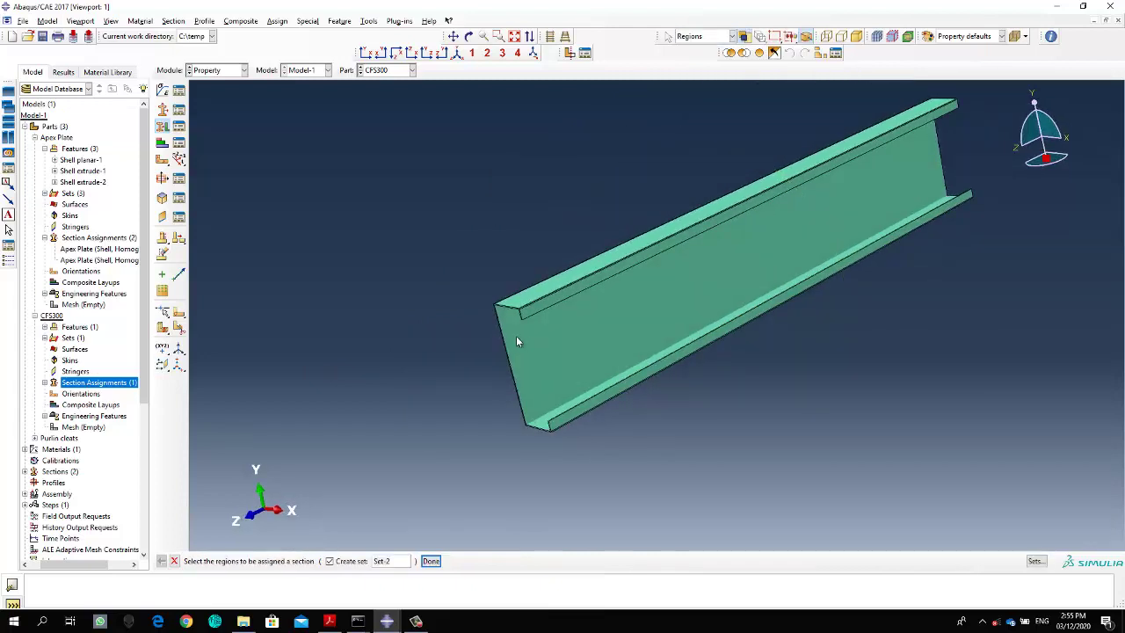
- Assign the Apex Plate section to the whole Purlin cleats part with the shell offset on the Top surface
double_click(58, 438)
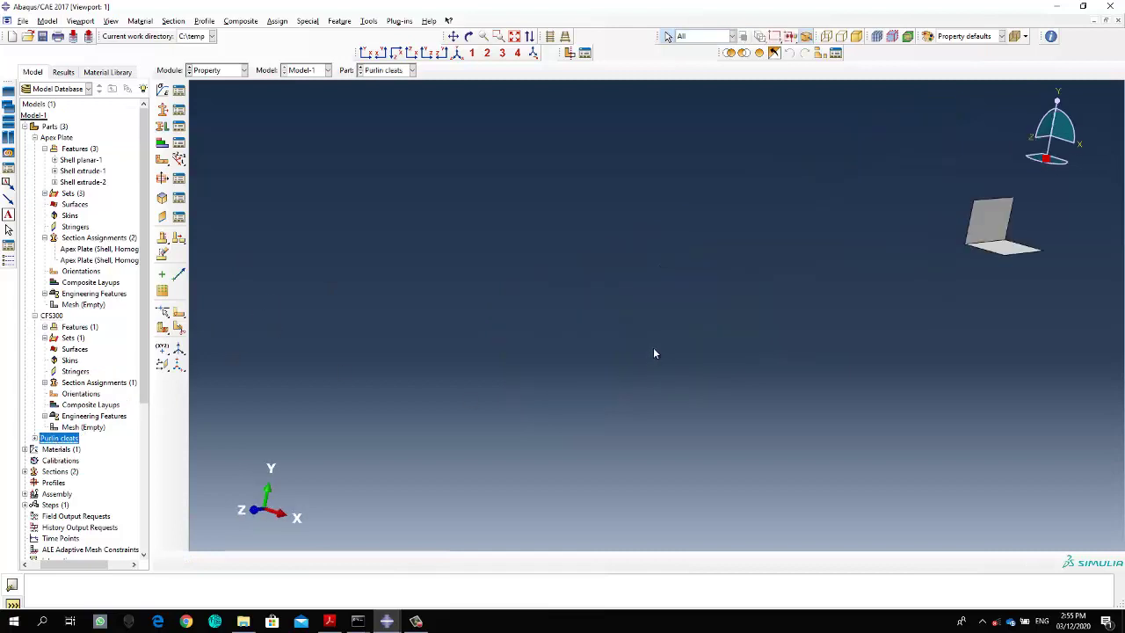
left_click(34, 439)
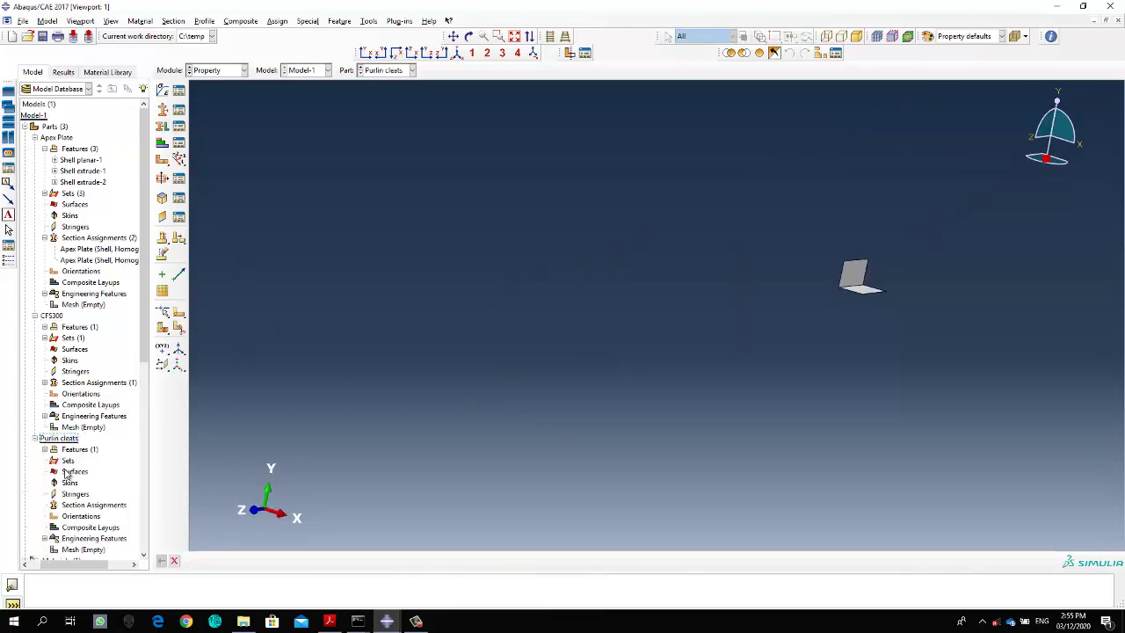
double_click(94, 505)
left_click_drag(992, 232, 758, 335)
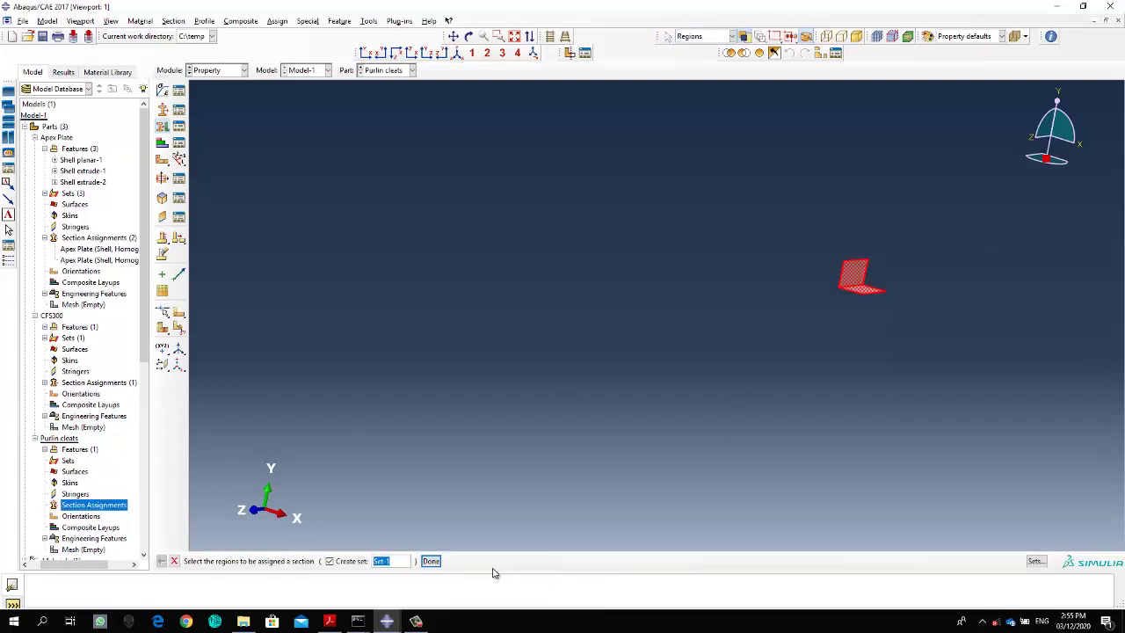
left_click(431, 561)
left_click(221, 222)
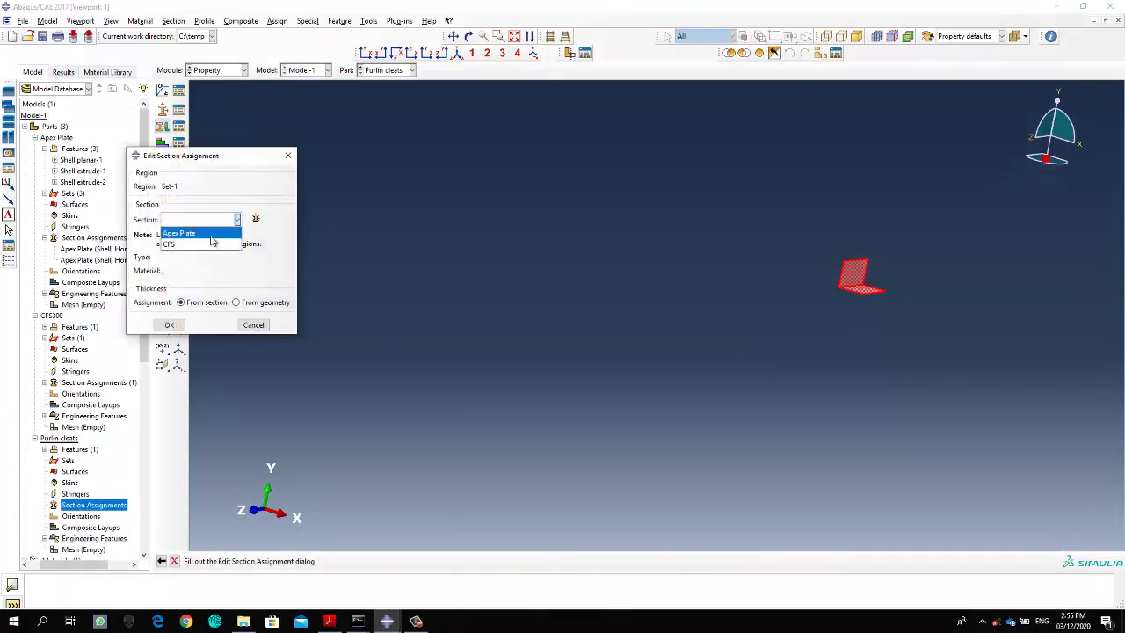
left_click(185, 233)
left_click(211, 335)
left_click(208, 362)
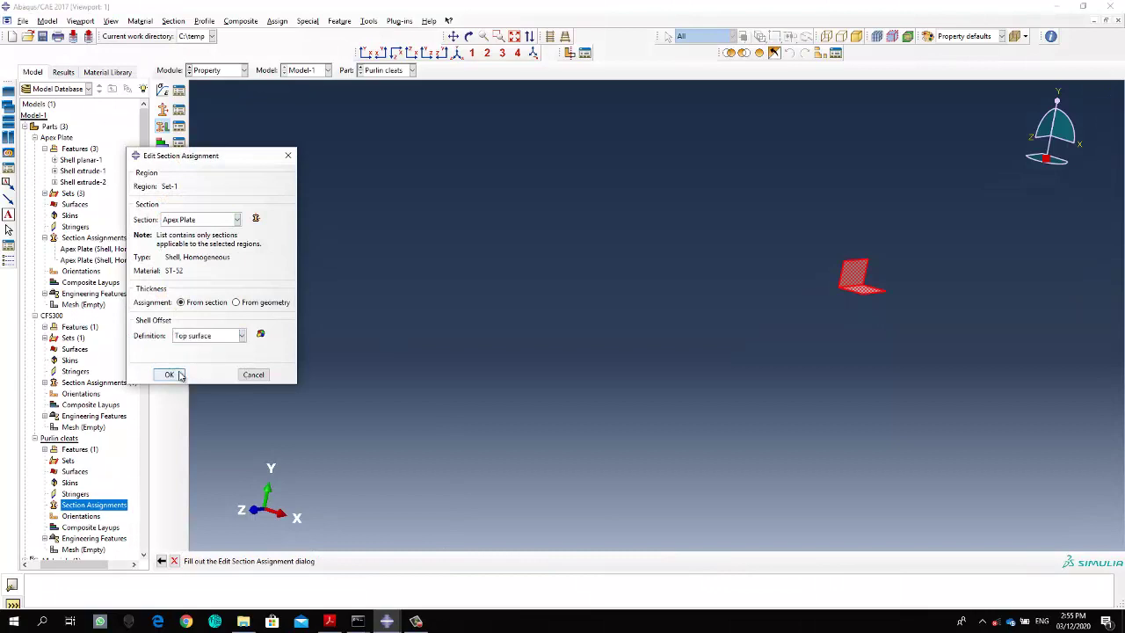
left_click(167, 375)
scroll(959, 249, "up", 5)
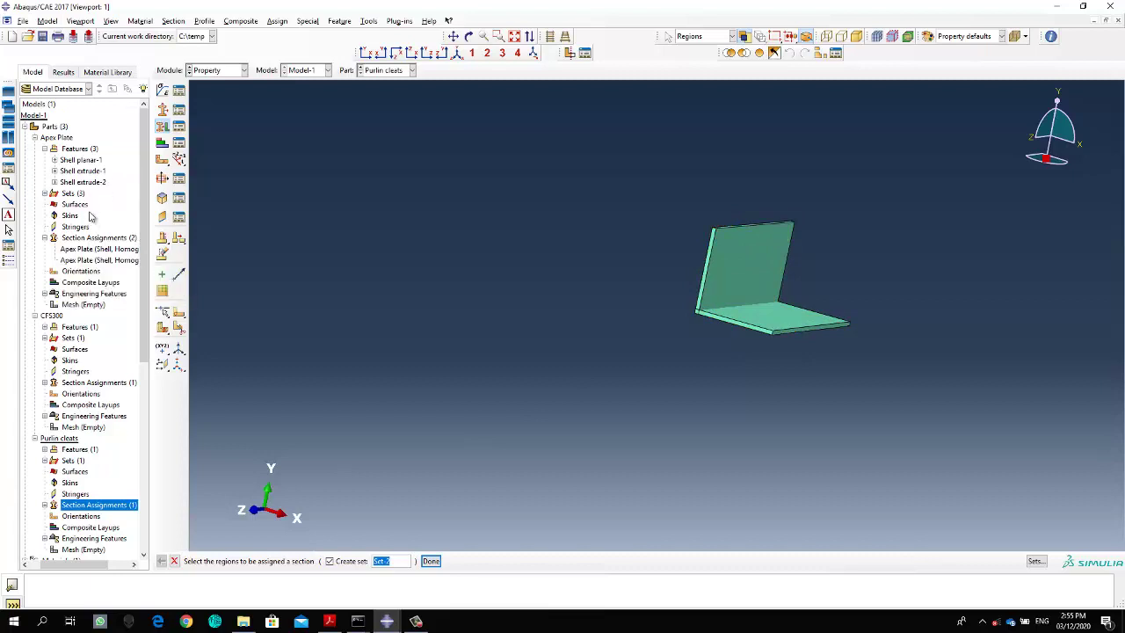
- Seed the Apex Plate part in the Mesh module with an approximate global size of 10
double_click(82, 304)
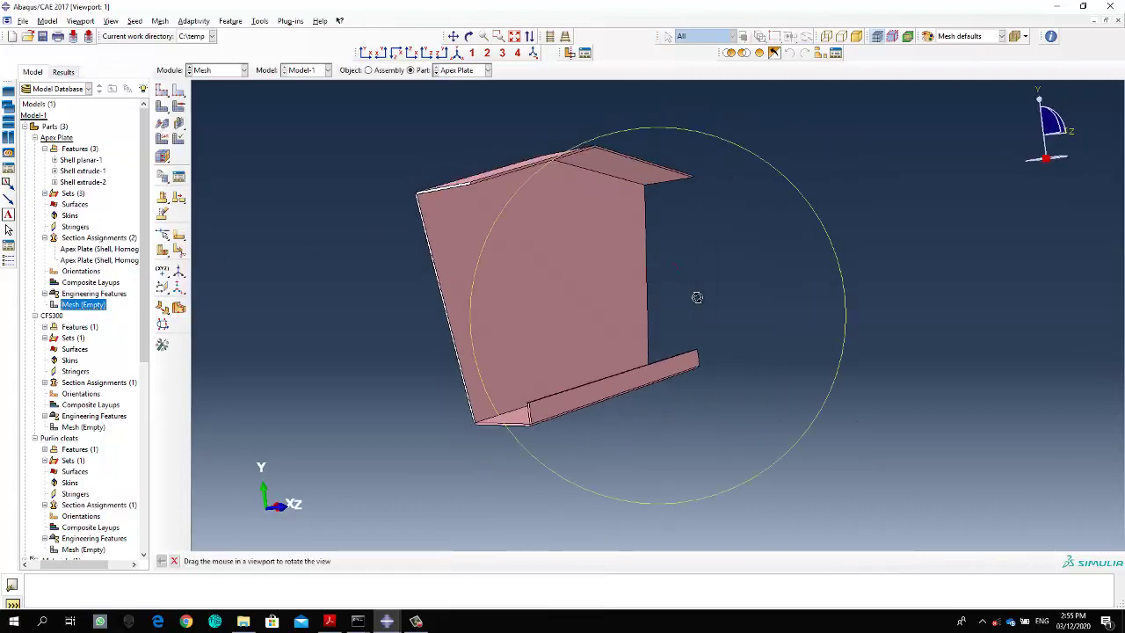
left_click_drag(765, 297, 422, 352, "ctrl+alt")
left_click(162, 92)
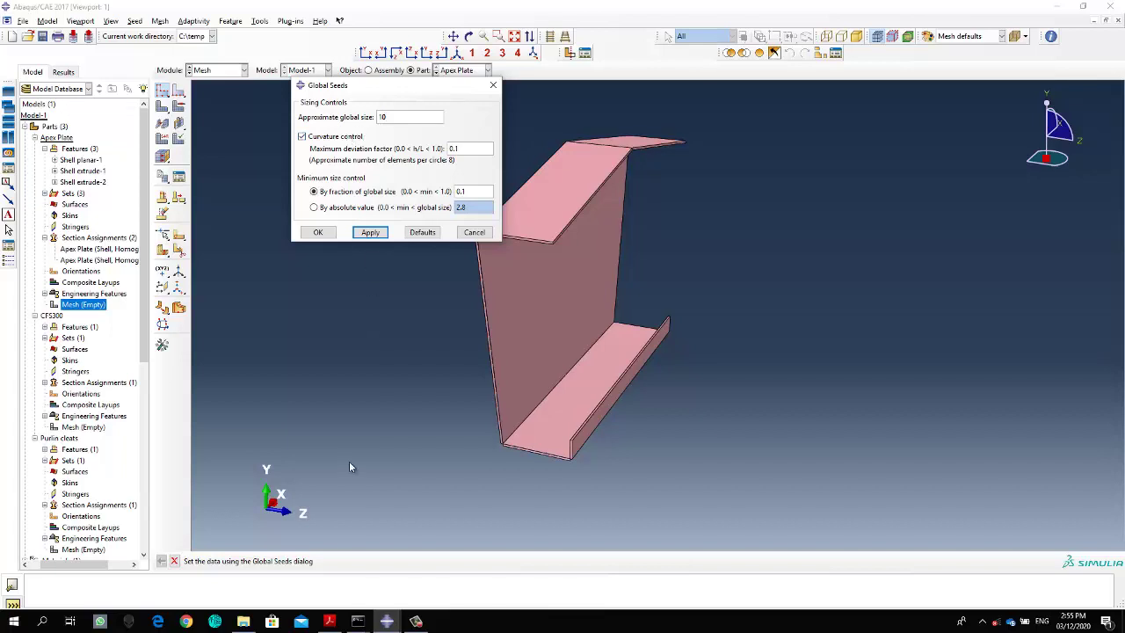
left_click(370, 232)
left_click(318, 232)
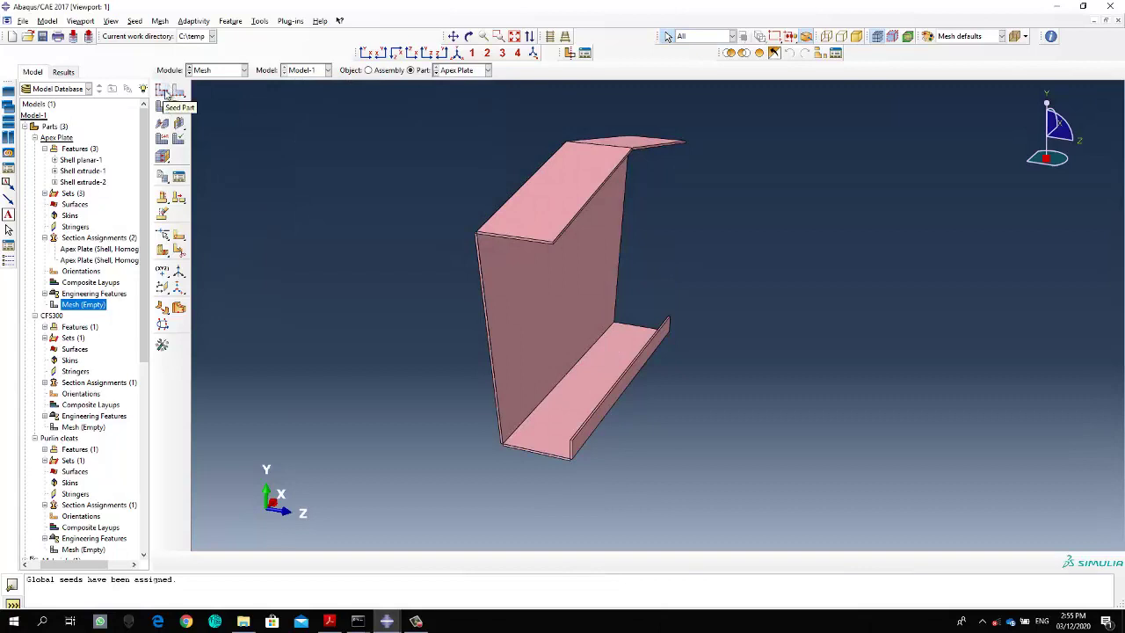
left_click(163, 91)
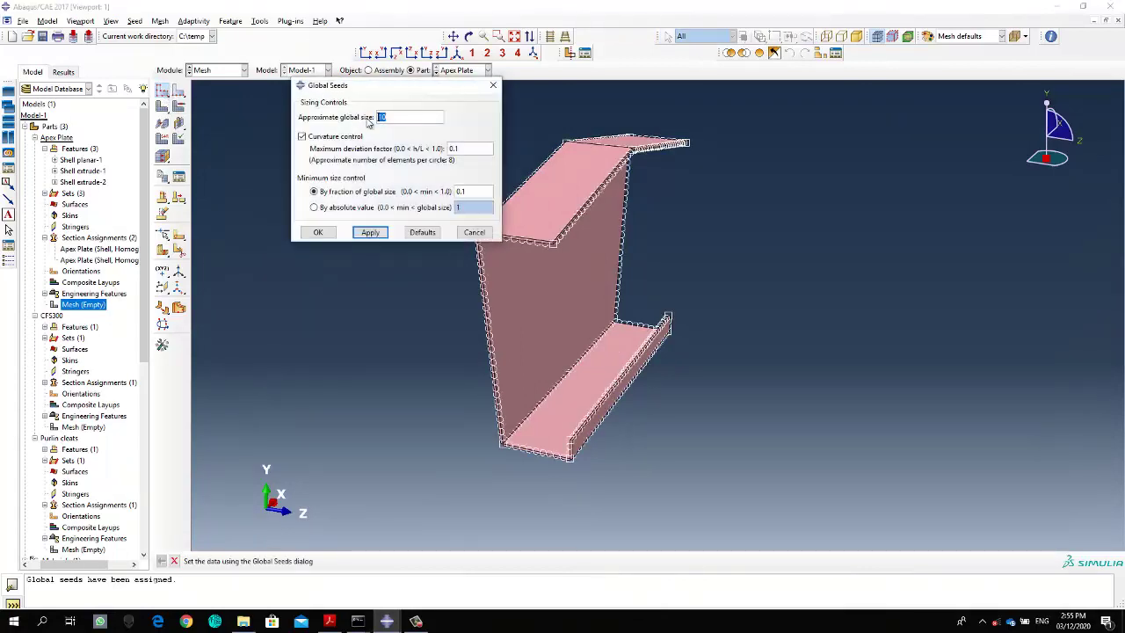
left_click(318, 232)
- Generate the mesh on the seeded Apex Plate part and view it from the other side
left_click(162, 109)
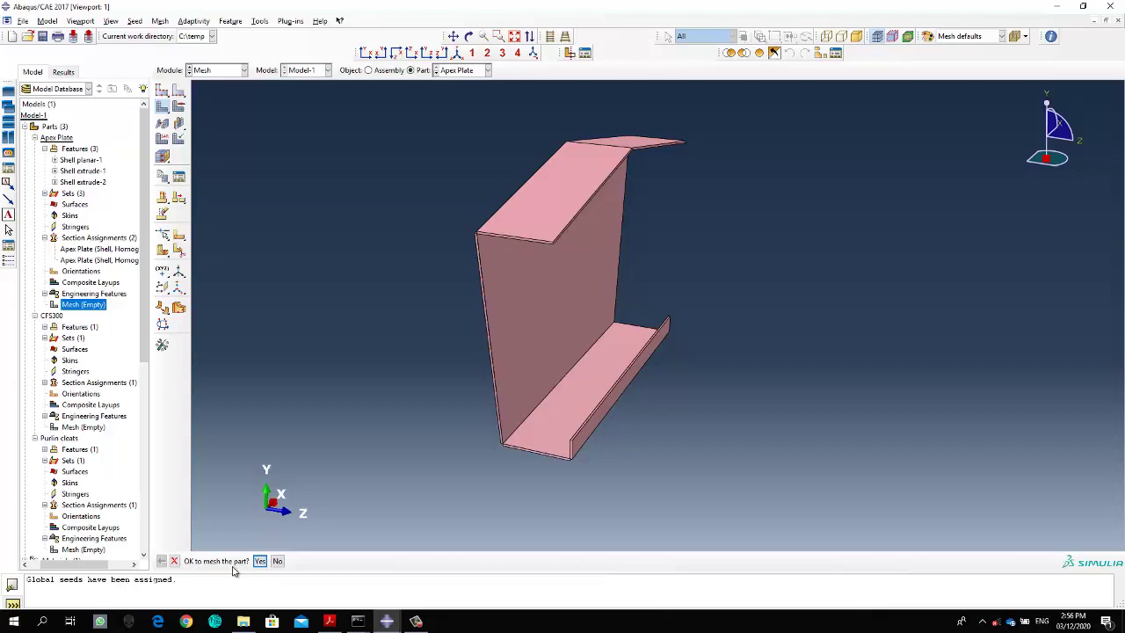
left_click(261, 564)
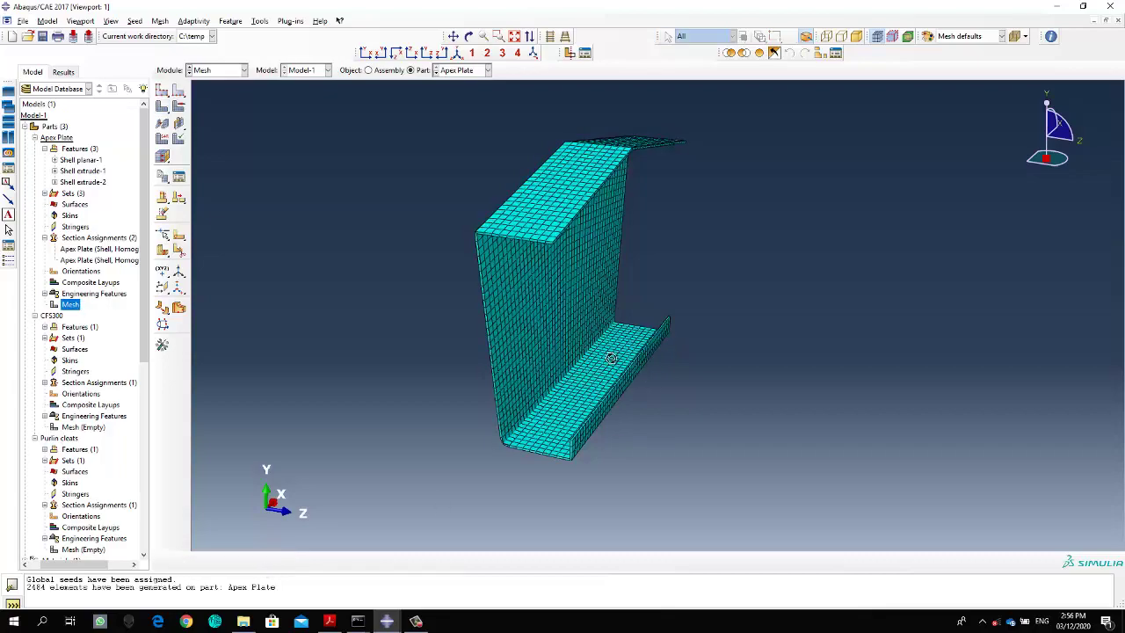
left_click_drag(611, 360, 929, 303, "ctrl+alt")
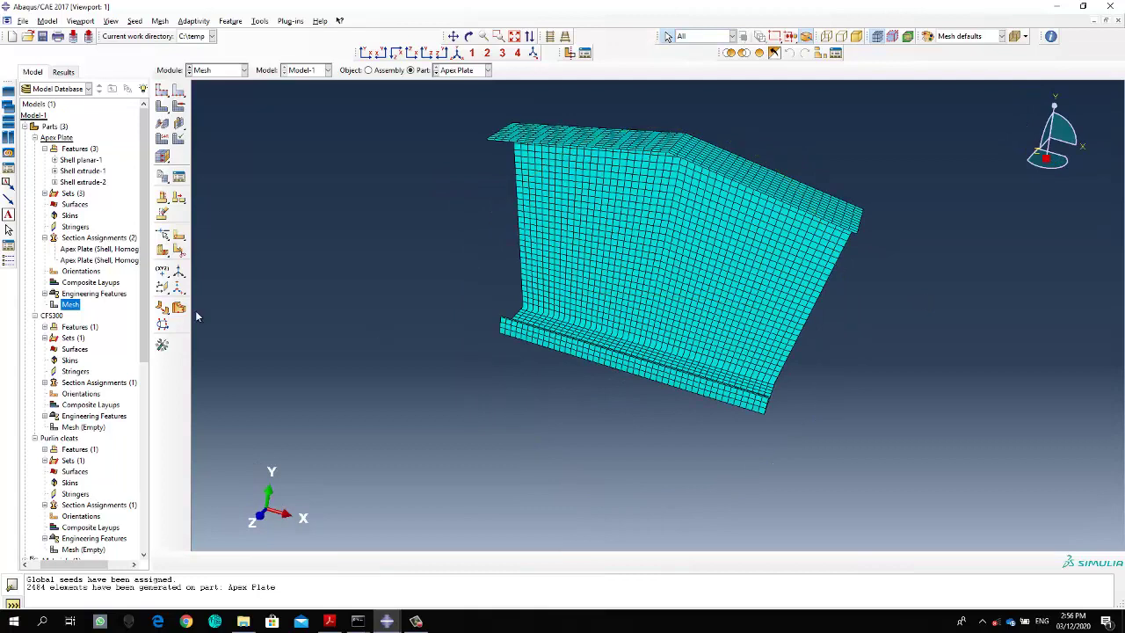
- Make CFS300 the active part and seed it with an approximate global size of 10
double_click(82, 427)
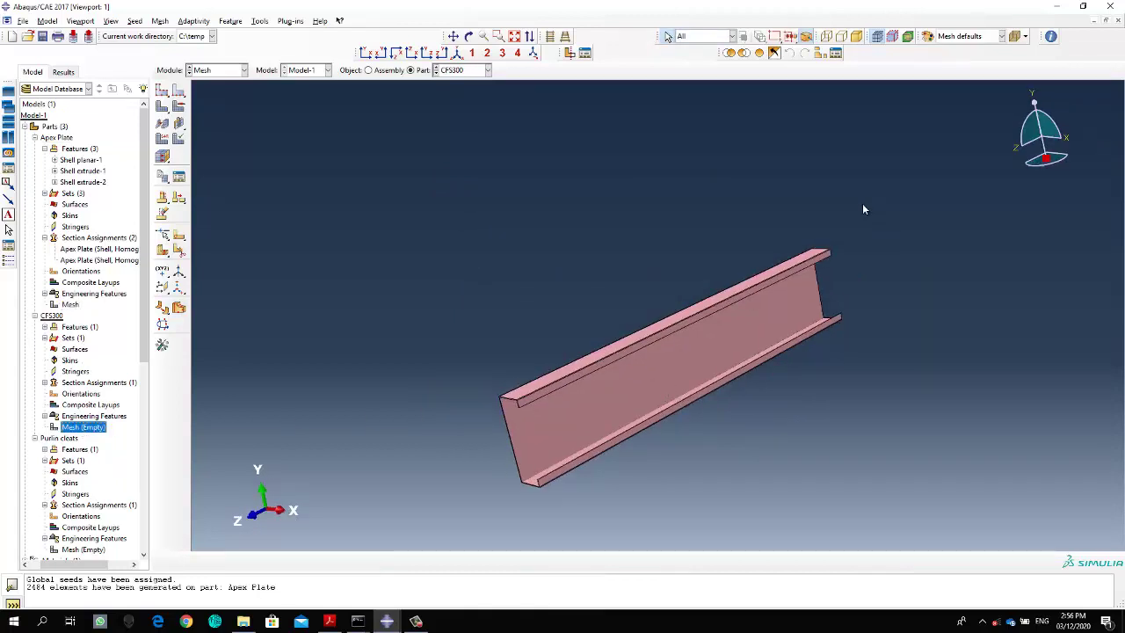
left_click_drag(863, 210, 443, 501)
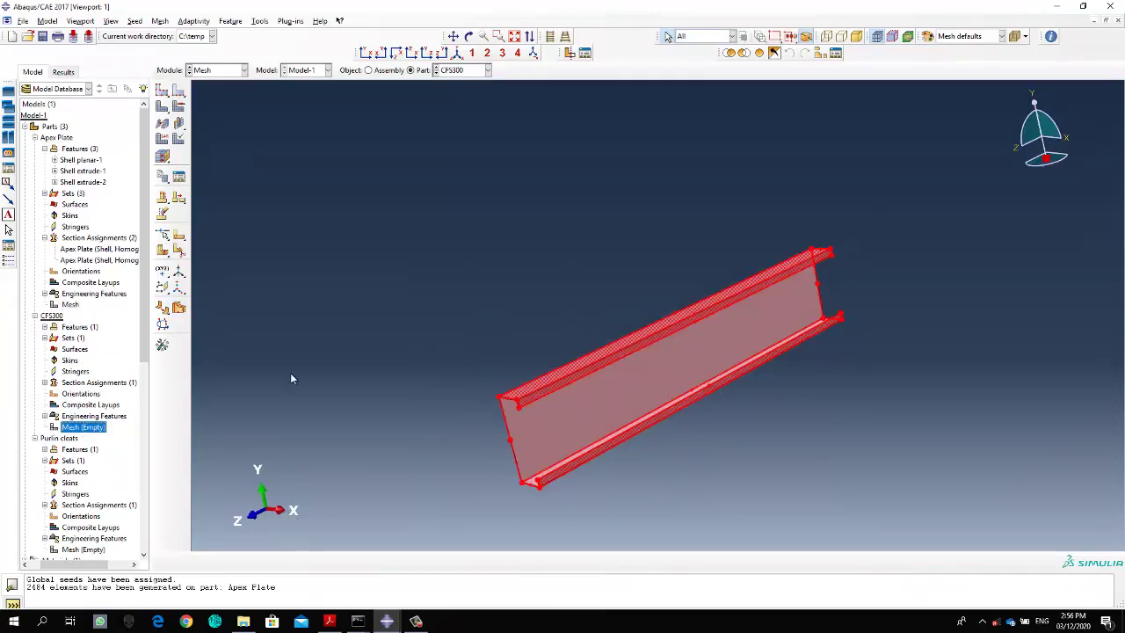
left_click(162, 93)
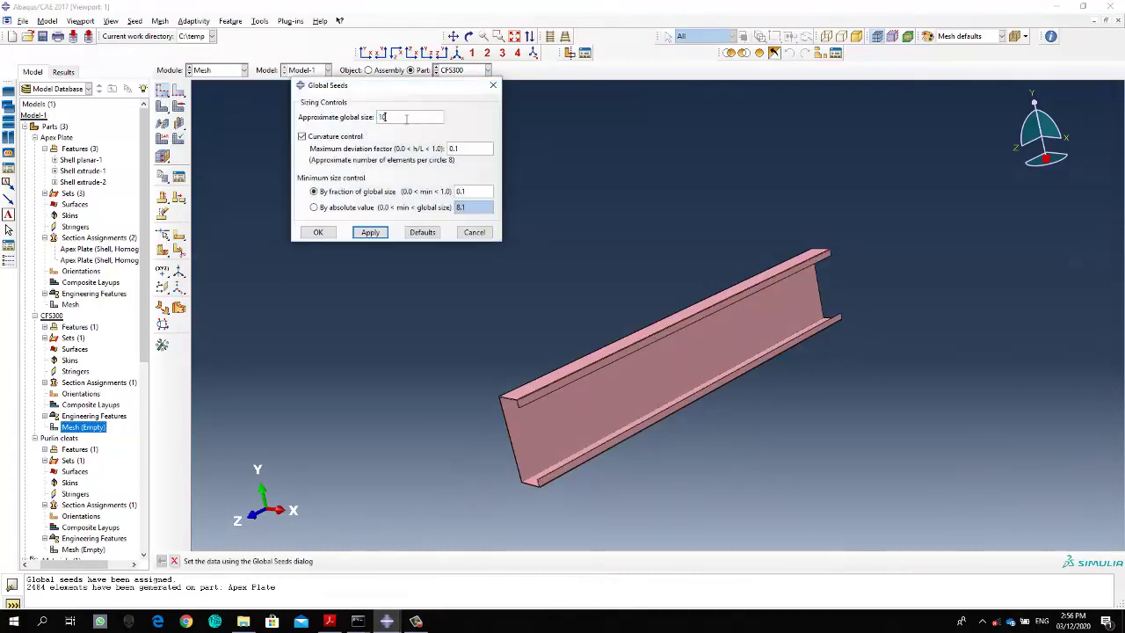
left_click(370, 232)
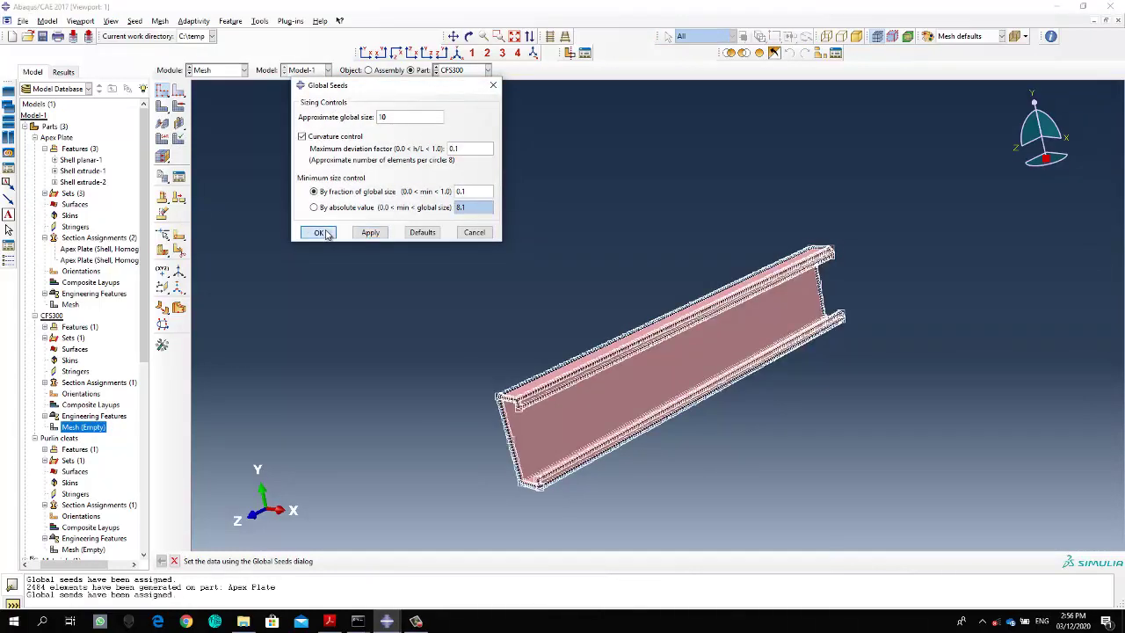
left_click(318, 232)
- Generate the mesh on the CFS300 part
left_click(160, 112)
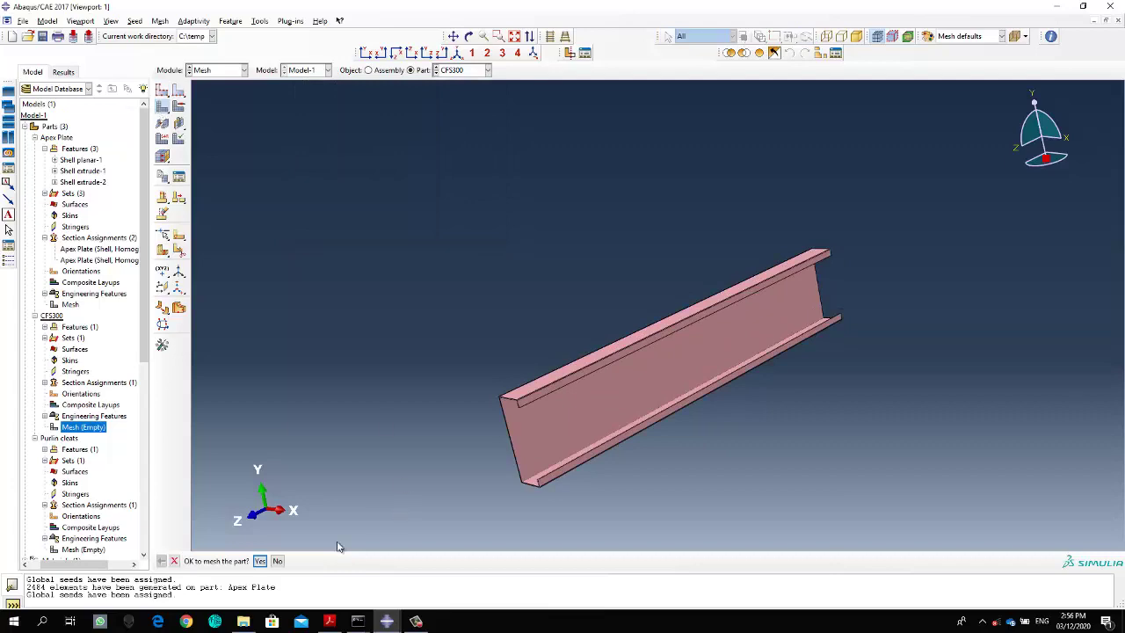
left_click(277, 555)
left_click_drag(539, 414, 613, 329, "ctrl+alt")
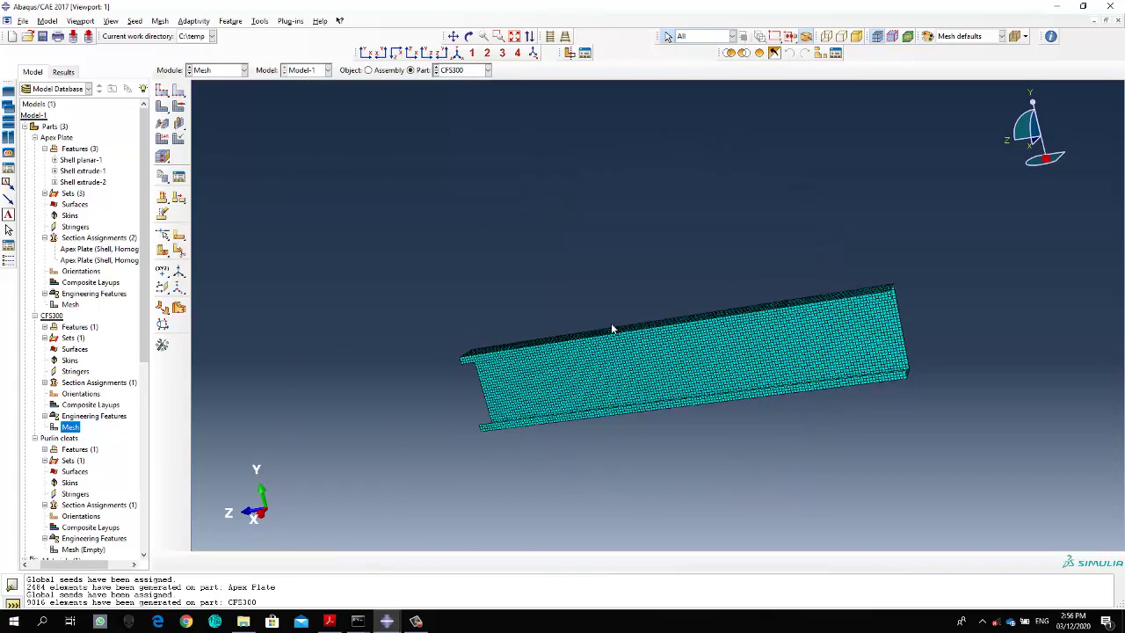
scroll(99, 435, "down", 2)
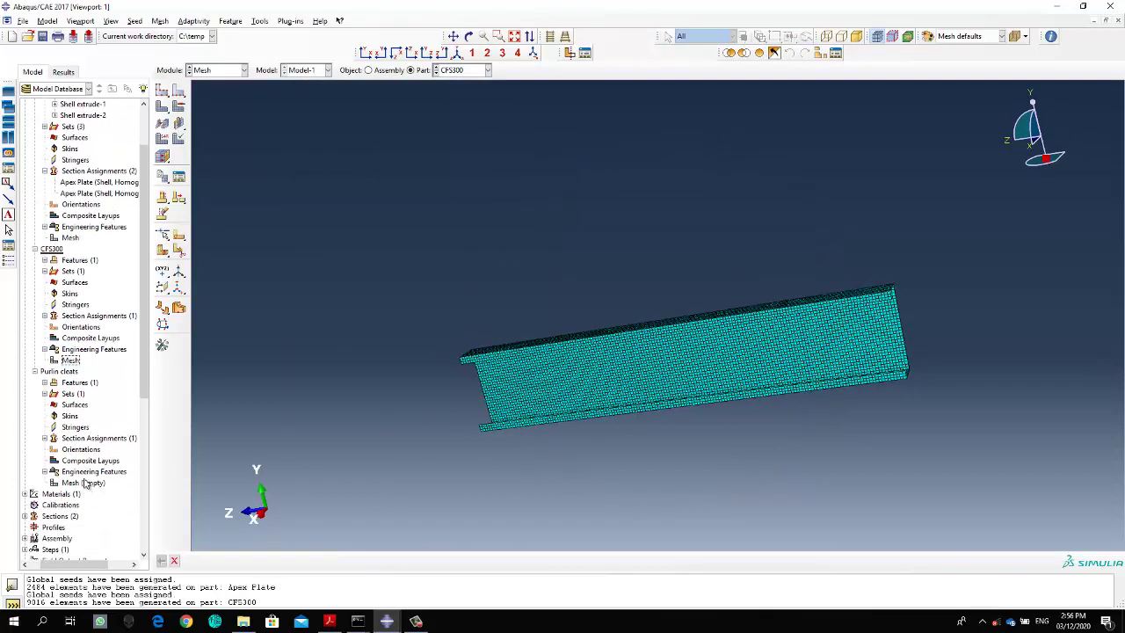
left_click(86, 484)
left_click(162, 92)
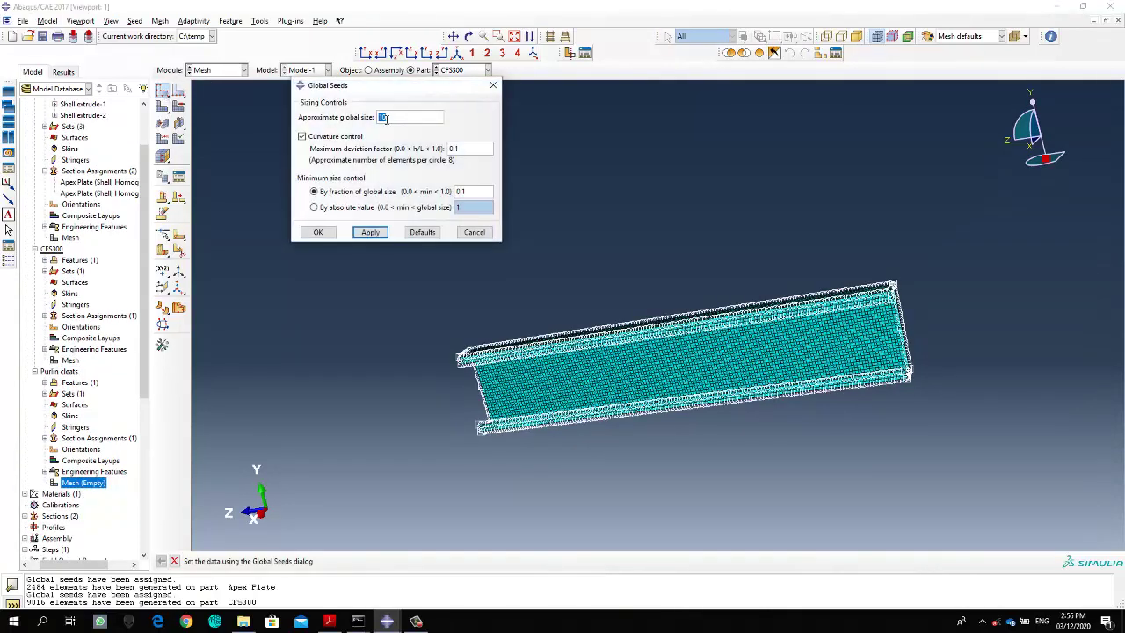
left_click(475, 232)
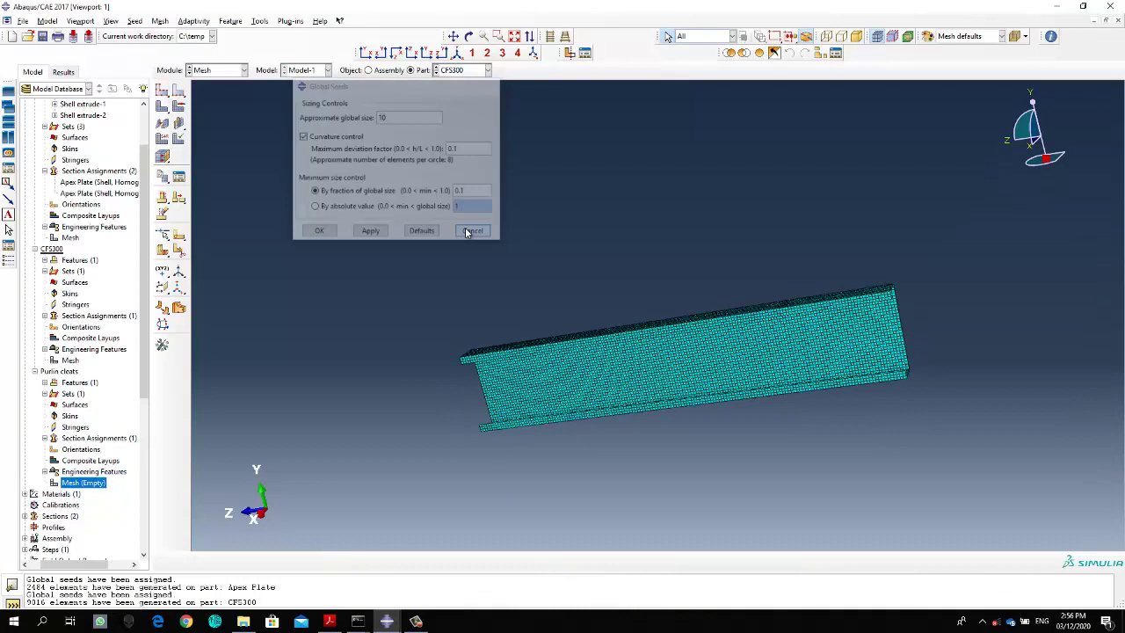
- Make Purlin cleats the active part and seed it in the Mesh module with an approximate global size of 10
left_click(227, 74)
left_click(201, 83)
left_click(386, 70)
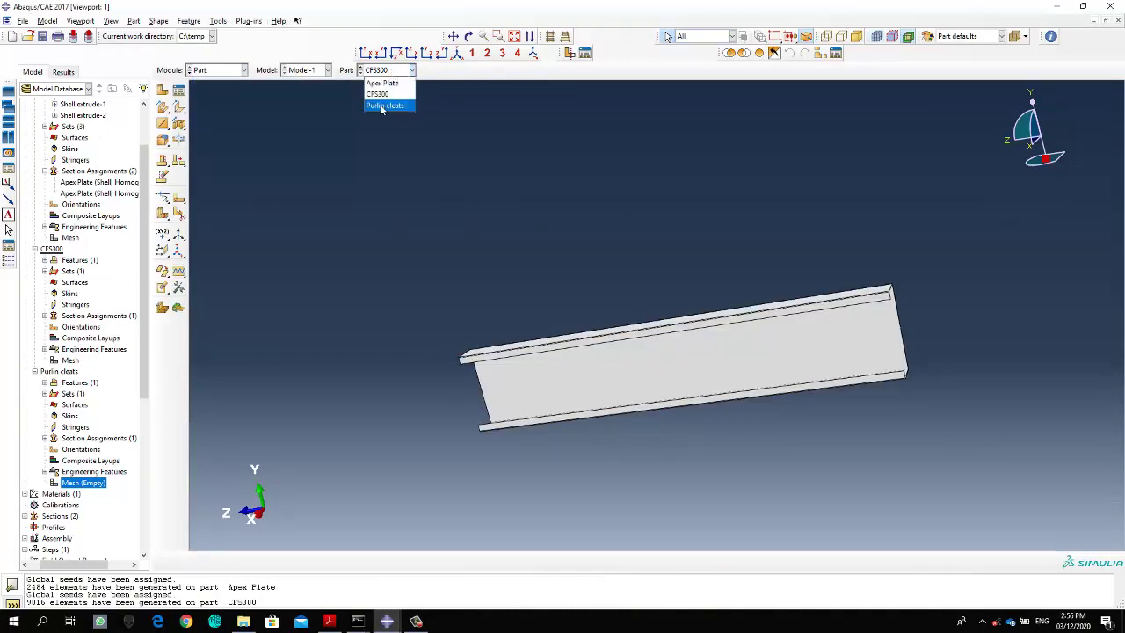
left_click(387, 105)
left_click(209, 72)
left_click(207, 152)
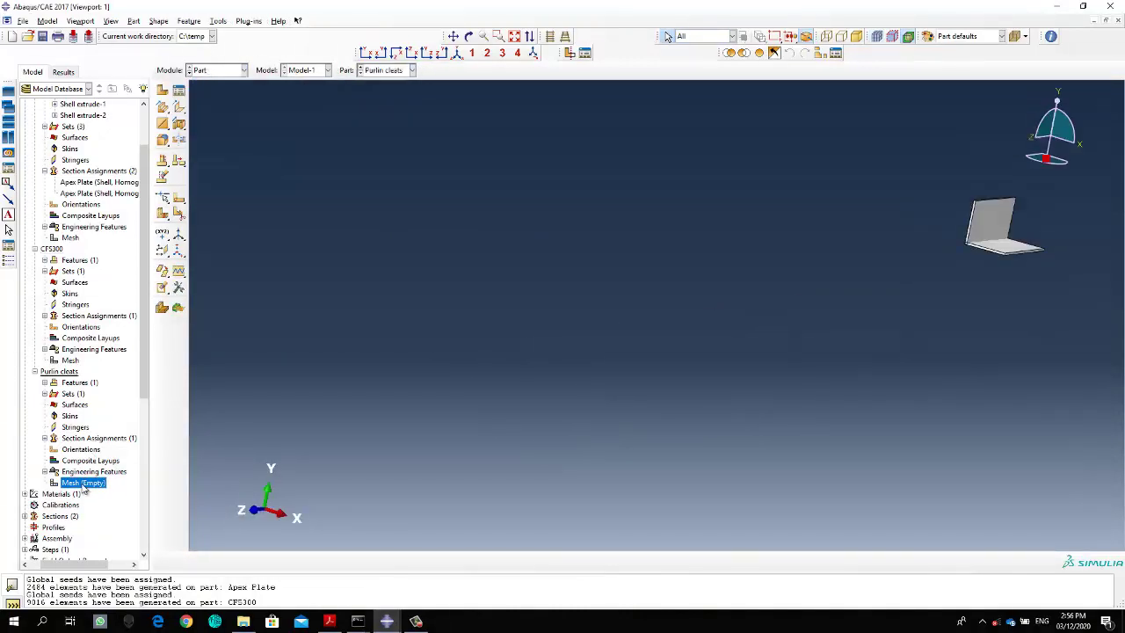
left_click(162, 90)
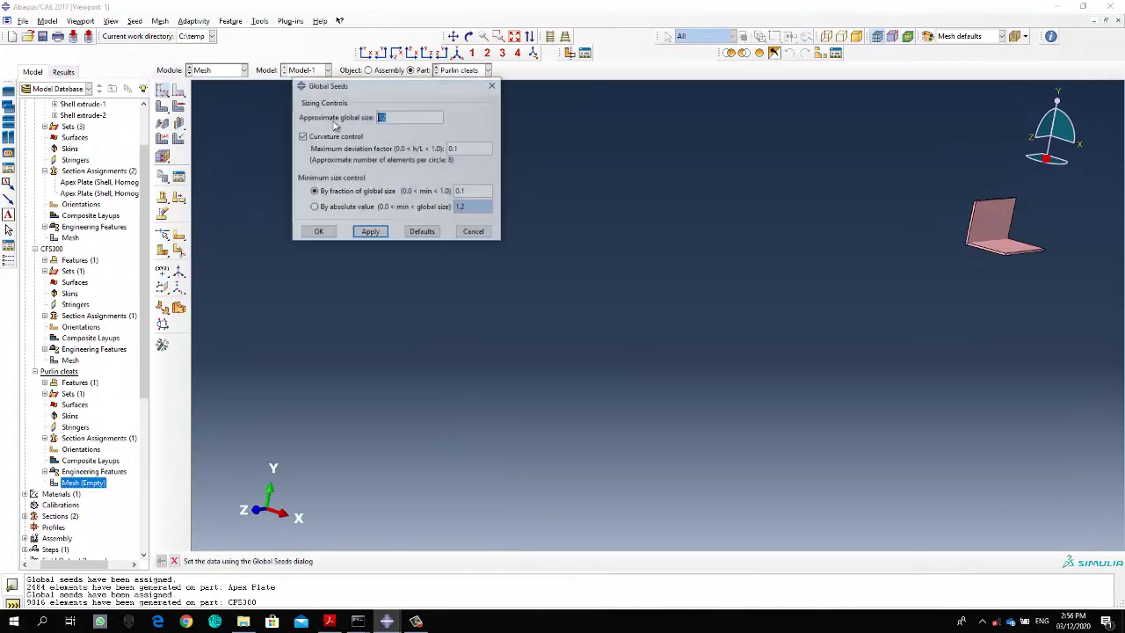
left_click(371, 232)
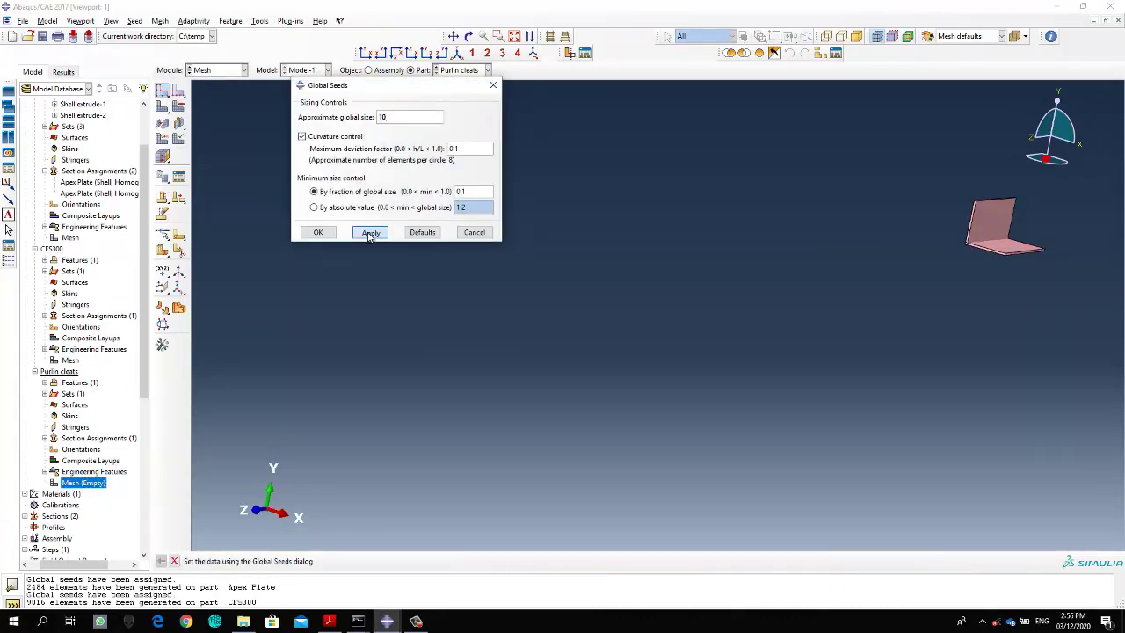
left_click(319, 232)
- Generate the mesh on the Purlin cleats part and bring it into the middle of the view
left_click(172, 112)
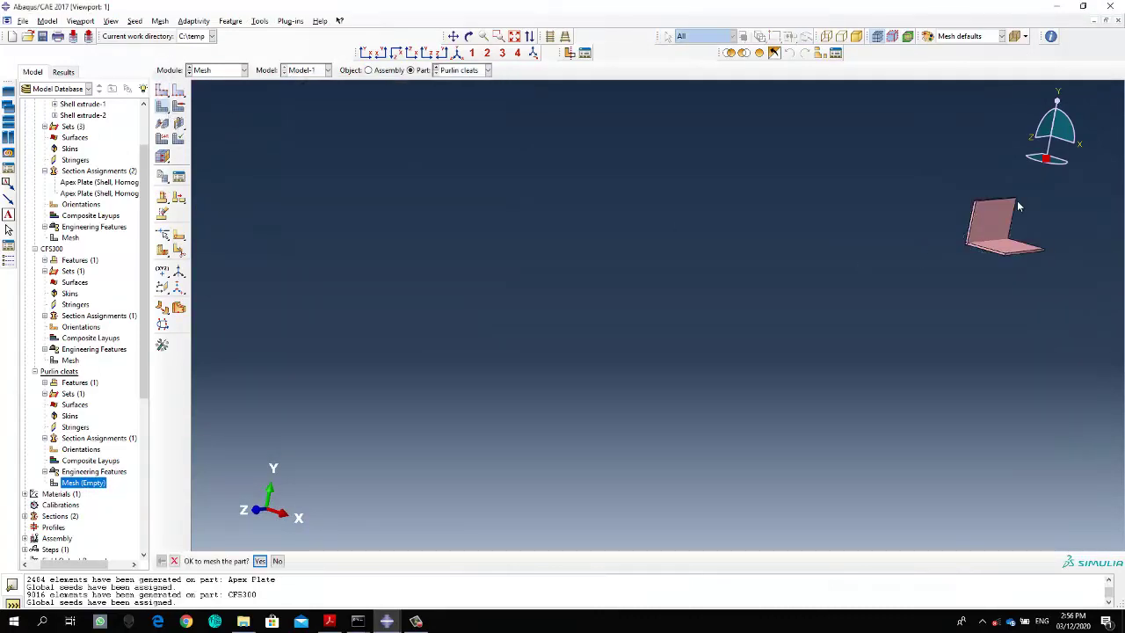
middle_click(865, 262)
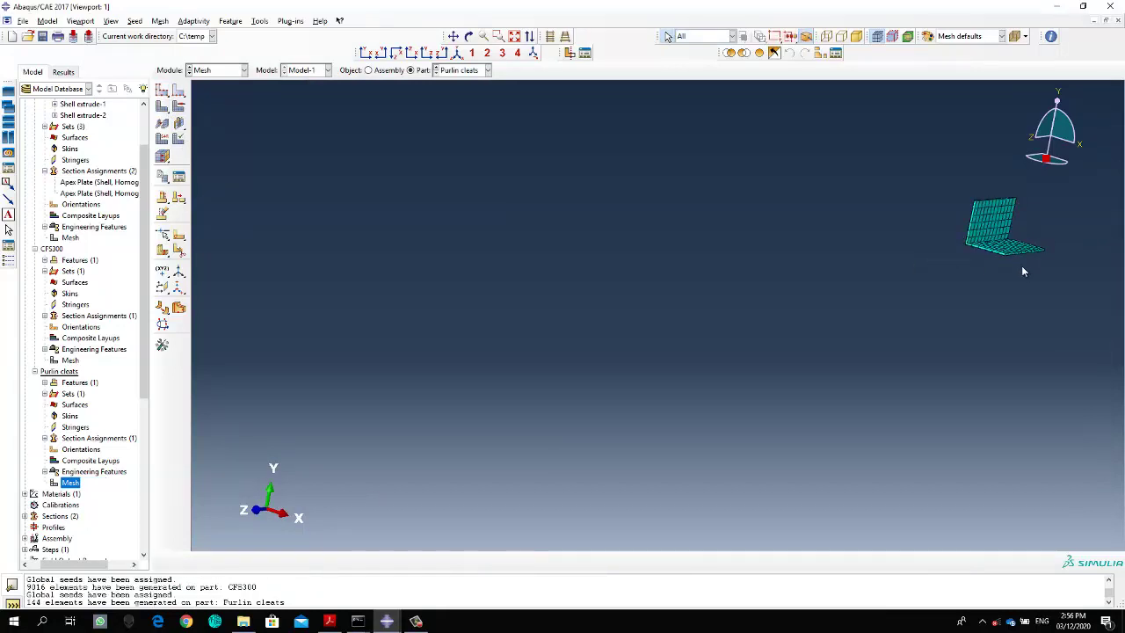
middle_click_drag(1023, 272, 633, 325, "ctrl+alt")
left_click_drag(632, 326, 497, 323, "ctrl+alt")
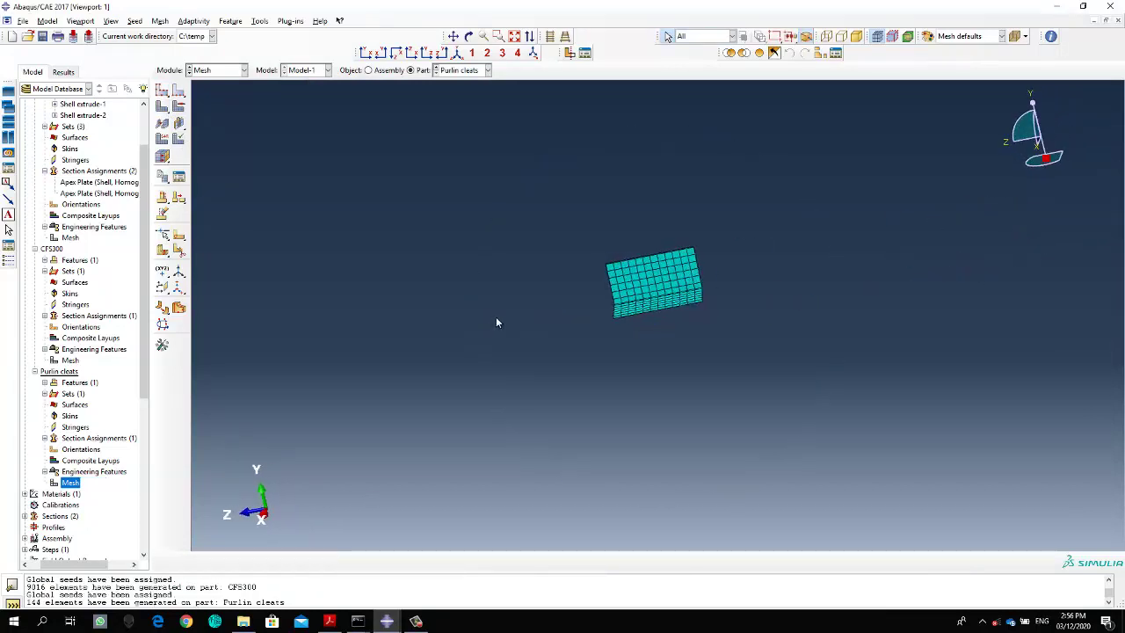
- Review the model tree from the three parts and their meshes through the assembly, steps, interactions, loads, BCs and jobs
scroll(99, 330, "down", 5)
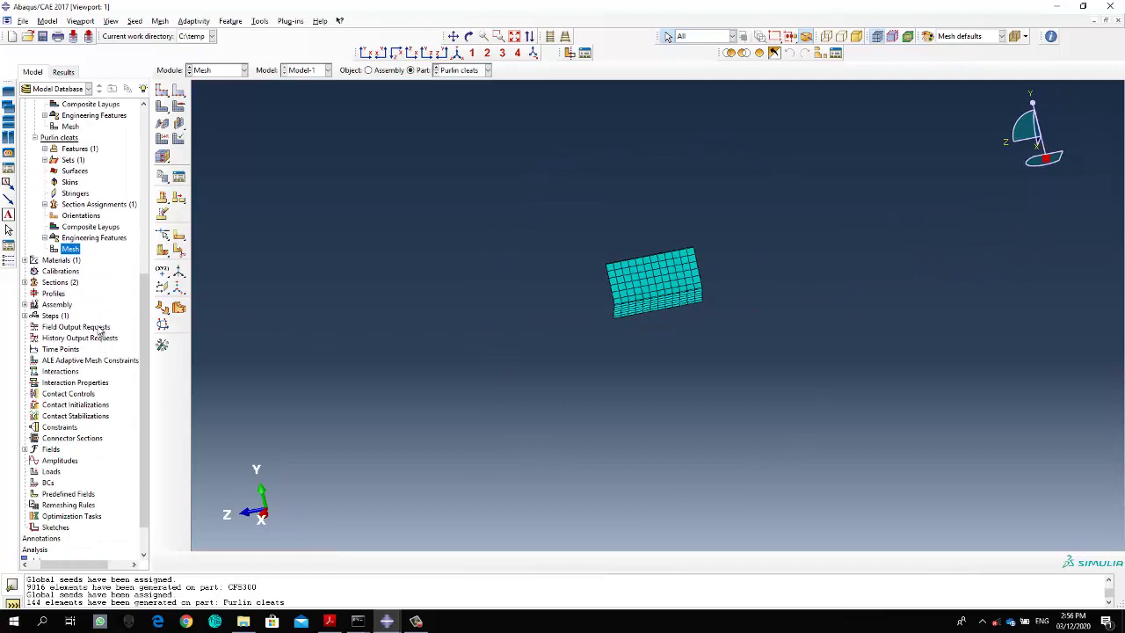
scroll(100, 330, "up", 7)
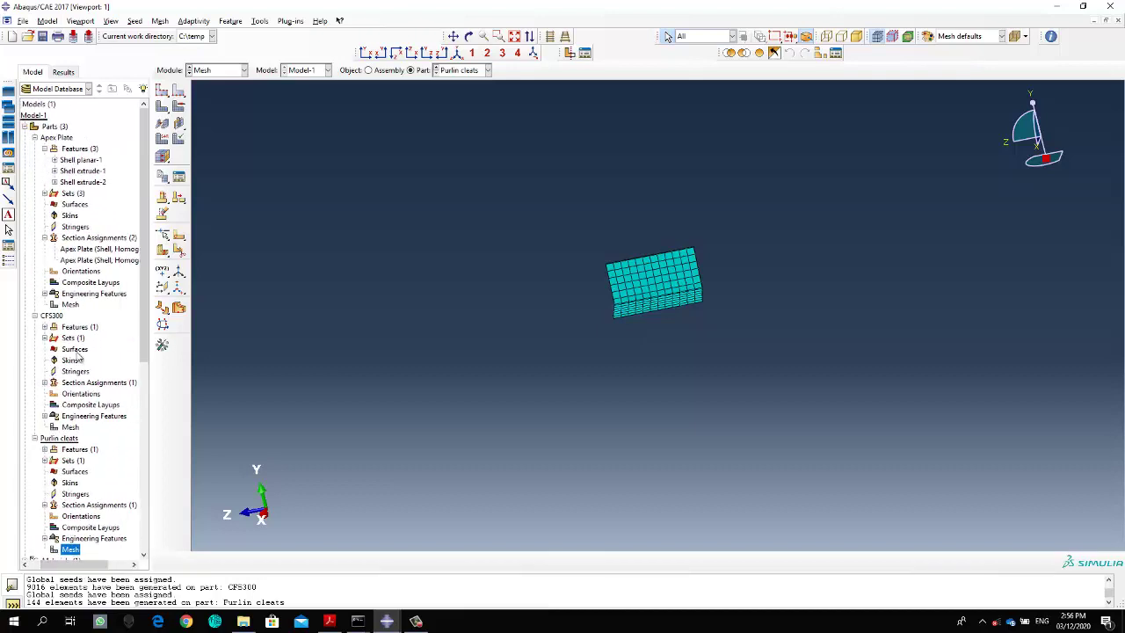
scroll(79, 355, "down", 2)
scroll(81, 180, "up", 2)
left_click_drag(92, 566, 77, 563)
scroll(85, 345, "down", 10)
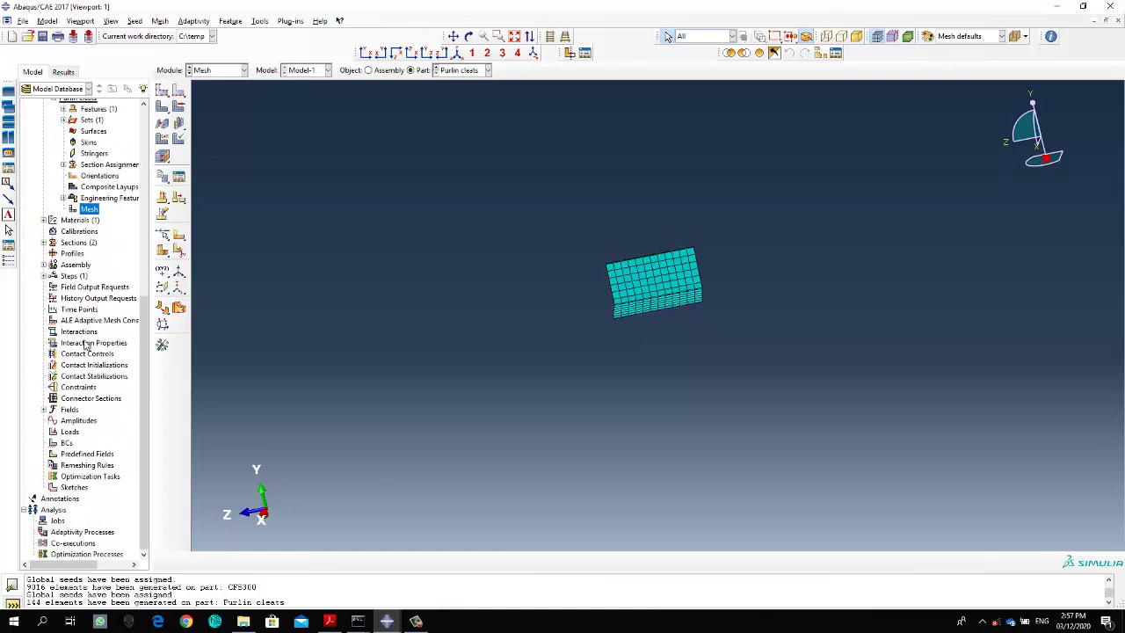
scroll(264, 279, "up", 3)
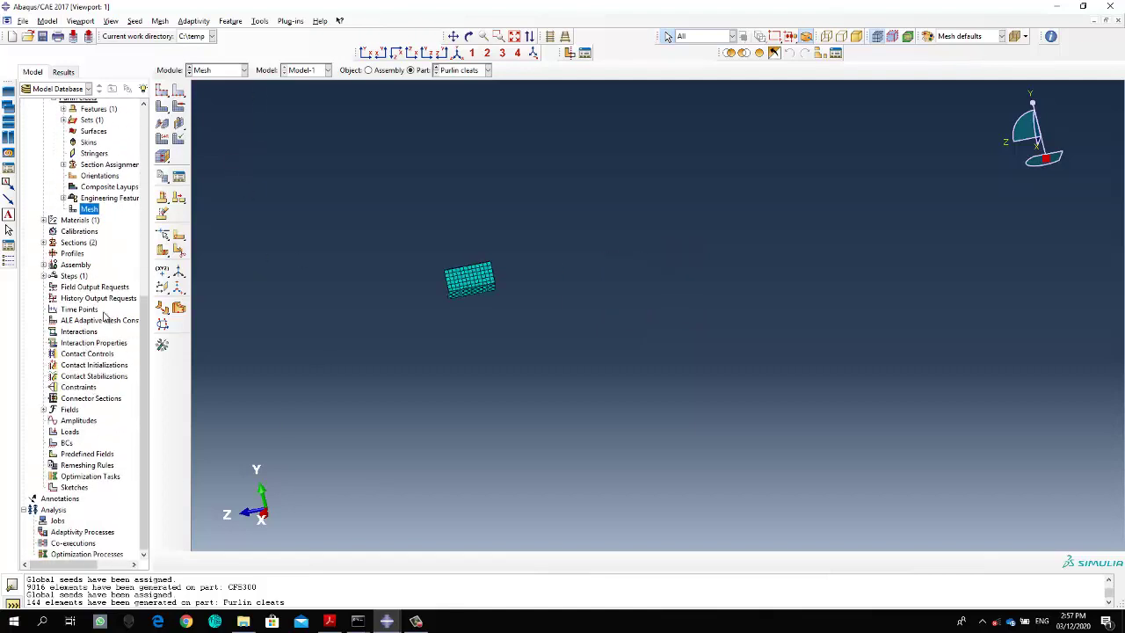
scroll(335, 245, "down", 2)
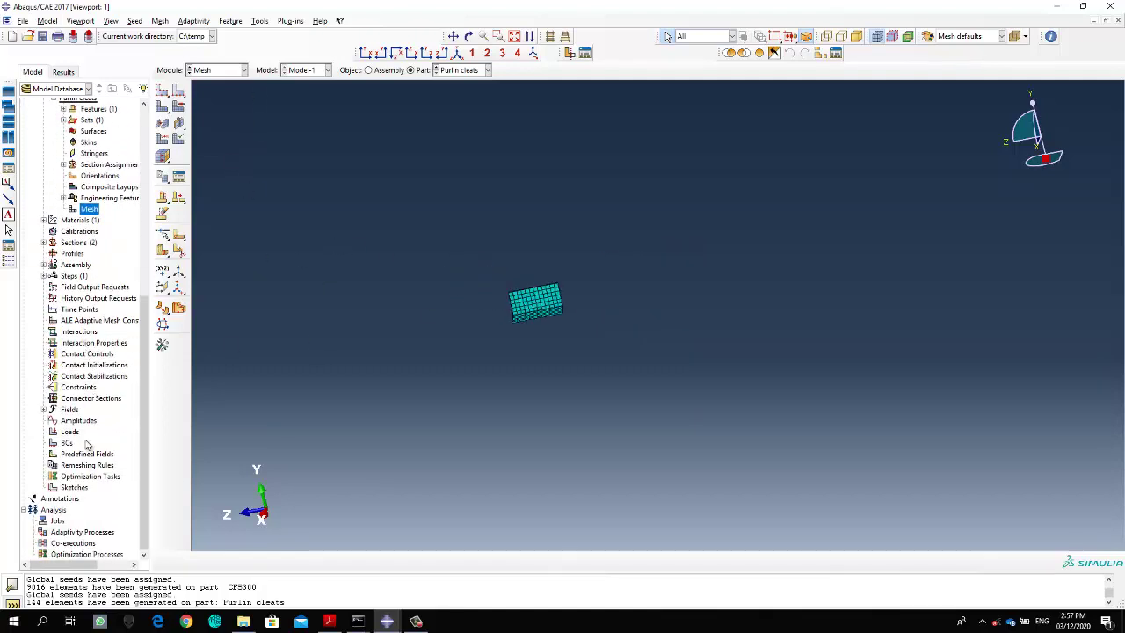
scroll(87, 444, "up", 5)
scroll(87, 444, "down", 5)
scroll(84, 444, "up", 6)
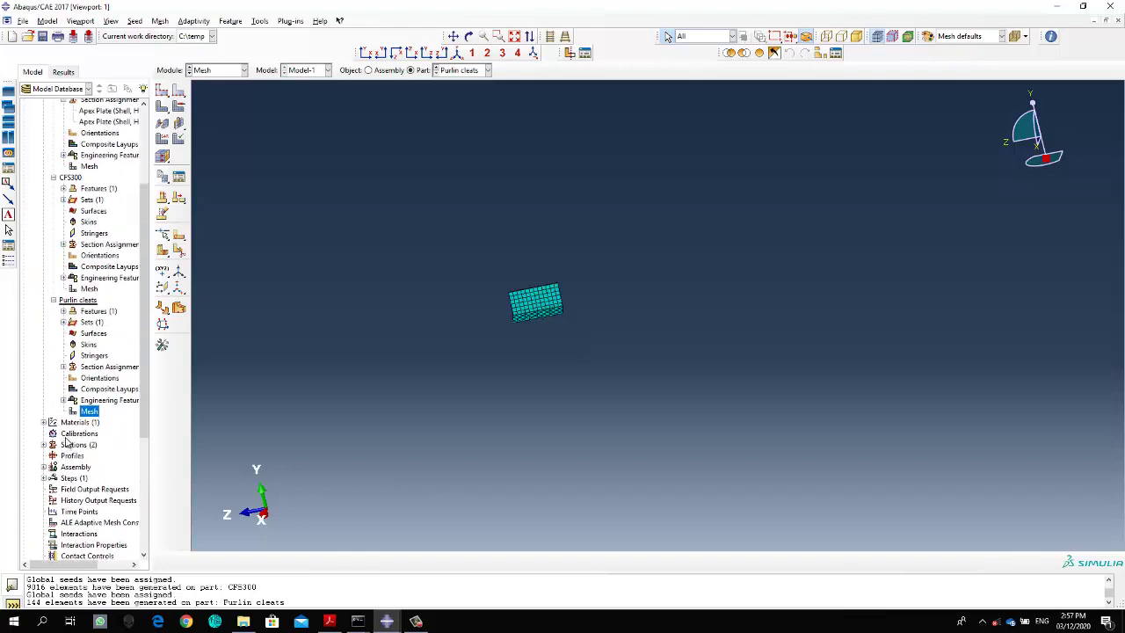
scroll(66, 442, "up", 4)
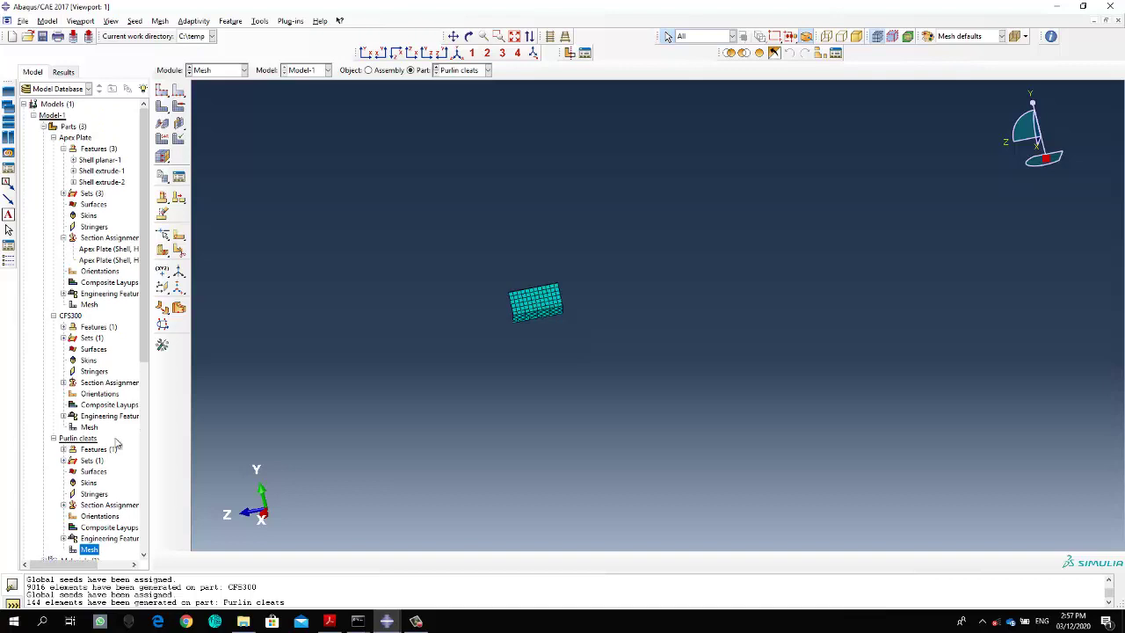
middle_click_drag(336, 372, 506, 343, "ctrl+alt")
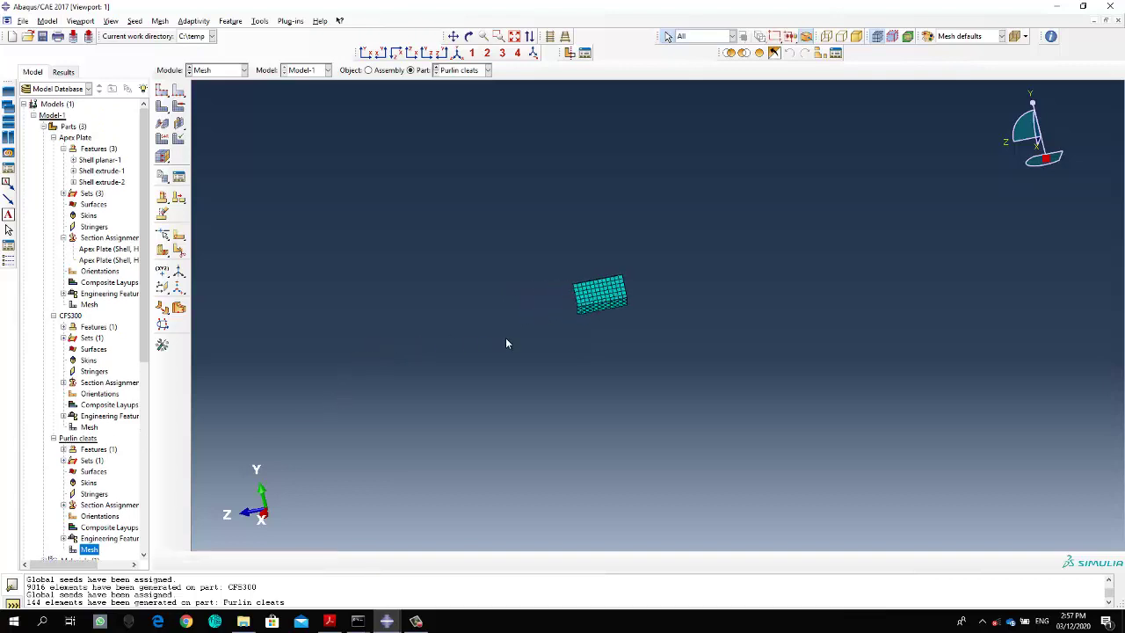
left_click(416, 622)
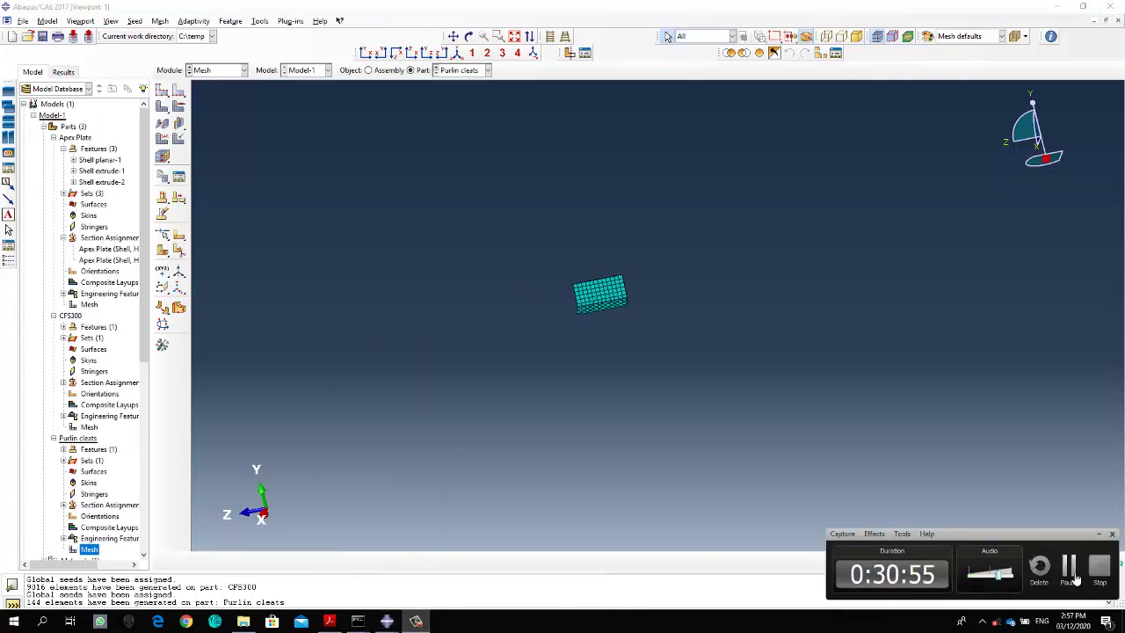